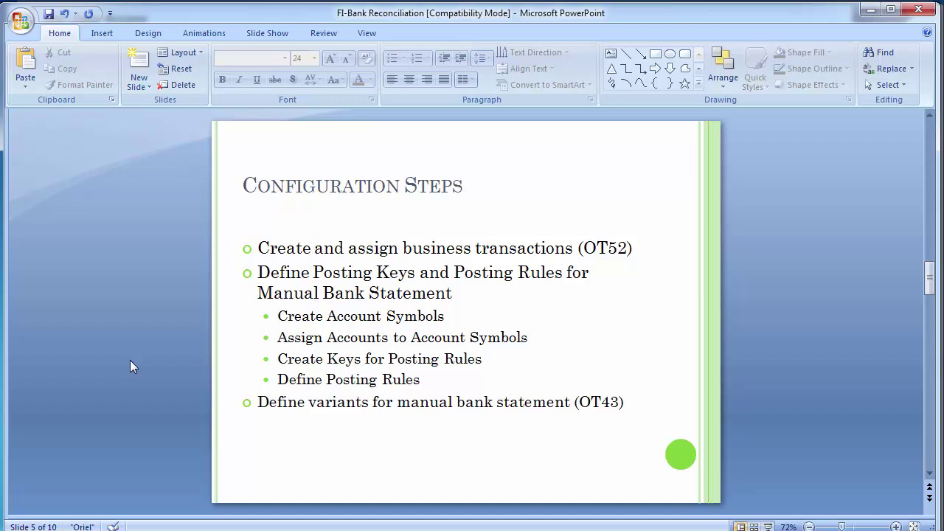
- Advance to the business transactions slide, switch to SAP Easy Access and display the SAP Reference IMG through transaction spro
{"action": "key", "text": "Page_Down"}
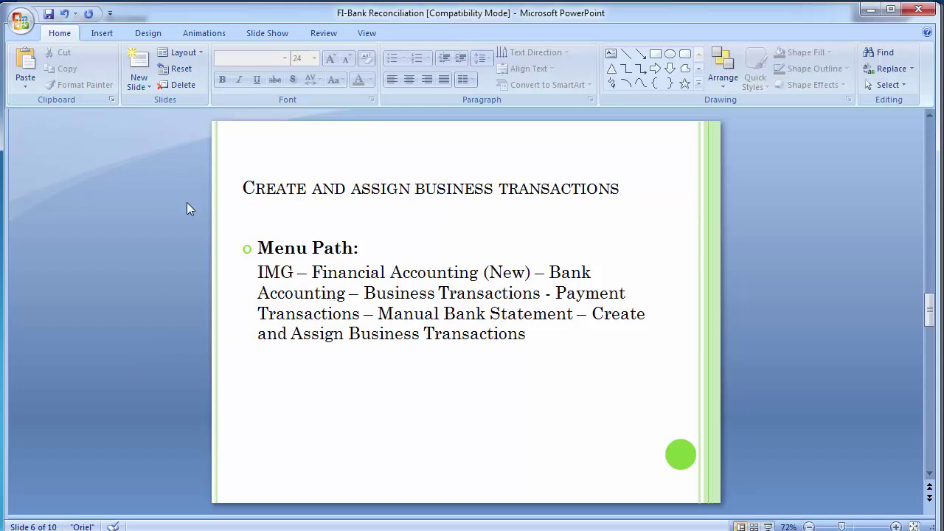
{"action": "mouse_move", "coordinate": [363, 528]}
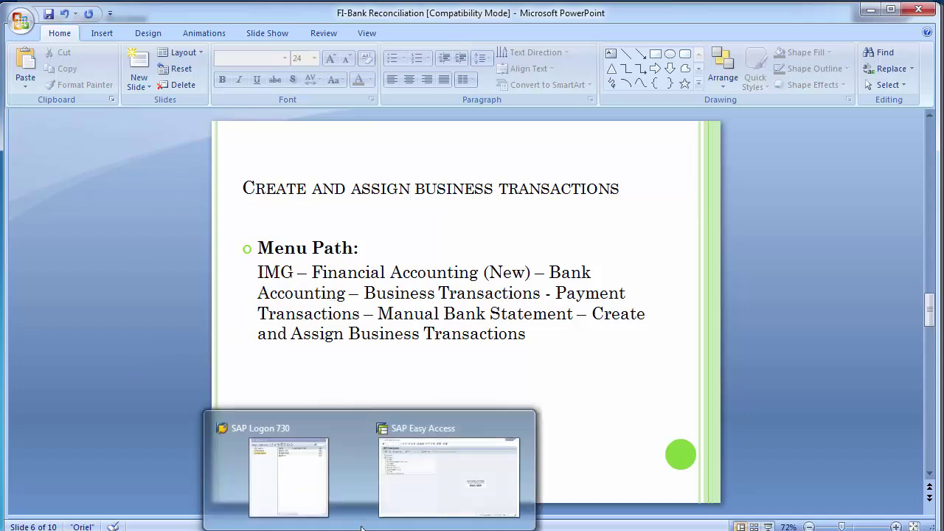
{"action": "left_click", "coordinate": [405, 490]}
{"action": "left_click", "coordinate": [74, 43]}
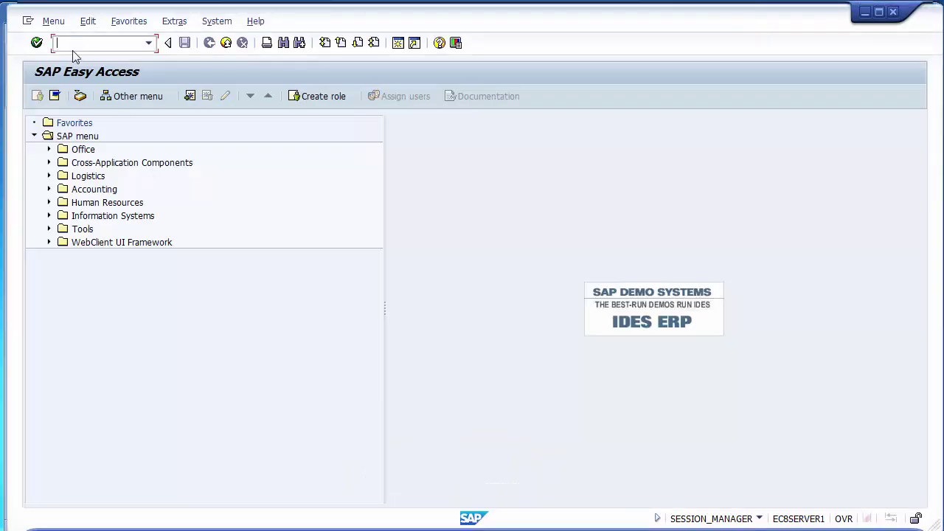
{"action": "type", "text": "spro"}
{"action": "key", "text": "Return"}
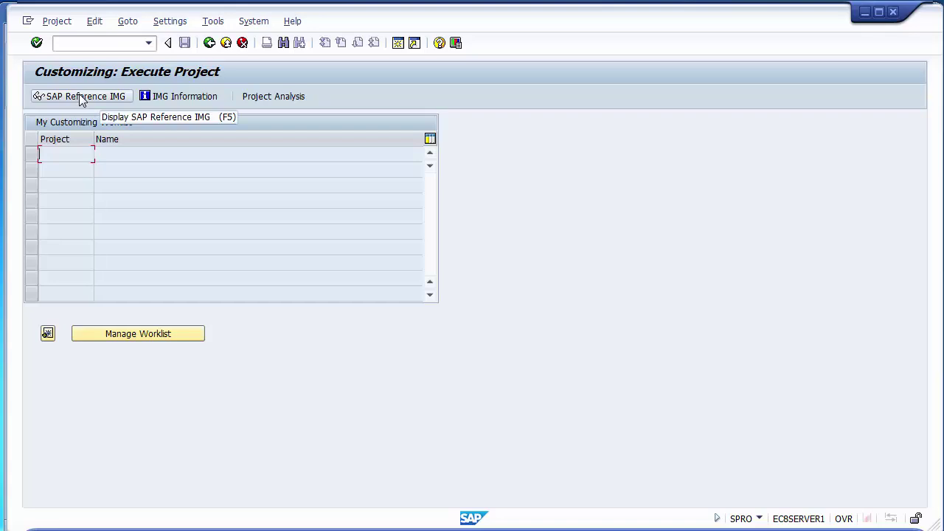
{"action": "left_click", "coordinate": [82, 100]}
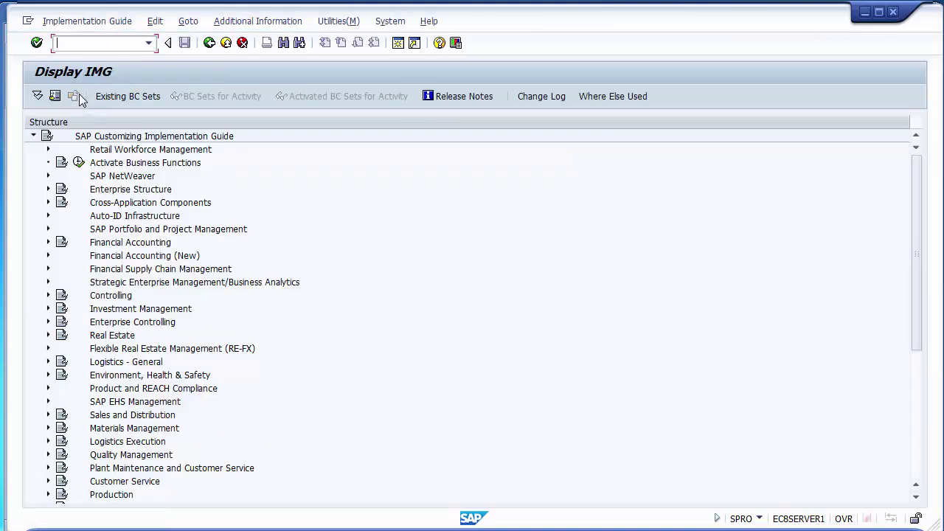
- Expand Financial Accounting (New), Bank Accounting, Business Transactions, Payment Transactions and Manual Bank Statement in the IMG structure
{"action": "left_click", "coordinate": [48, 256]}
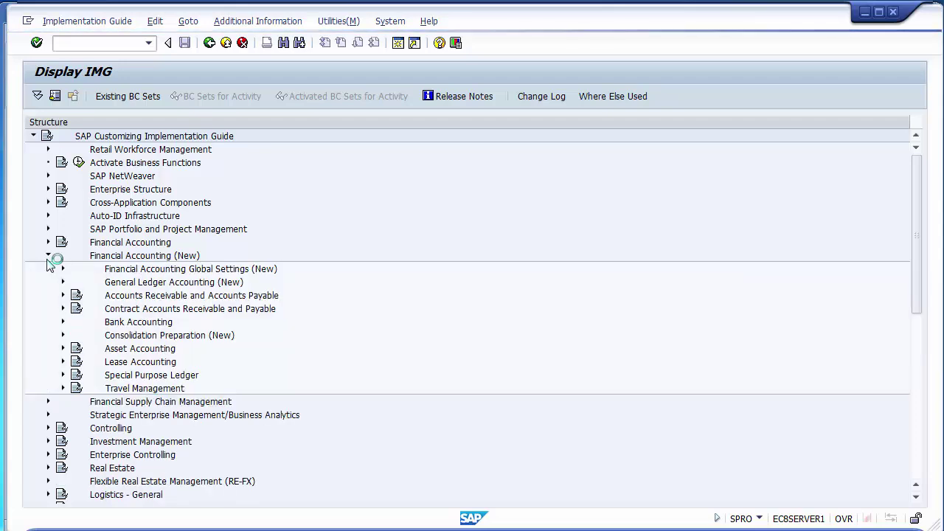
{"action": "left_click", "coordinate": [63, 322]}
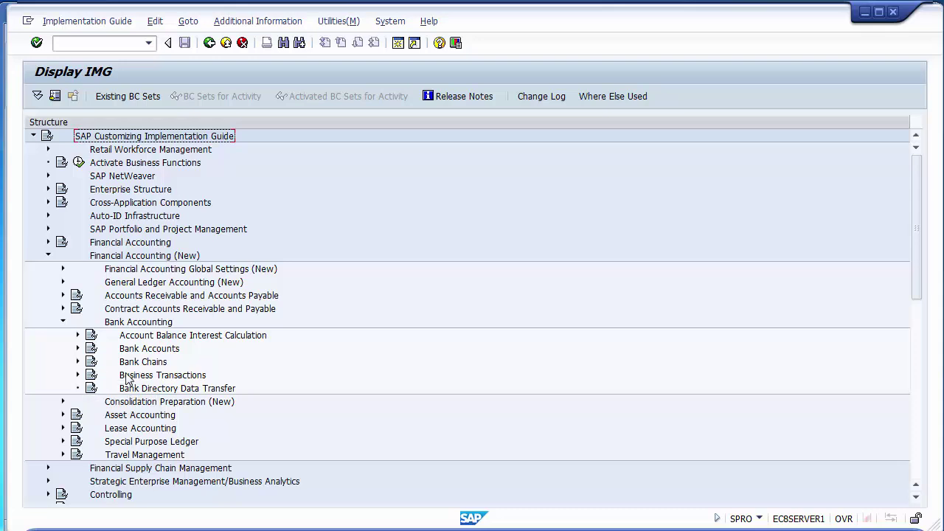
{"action": "left_click", "coordinate": [77, 375]}
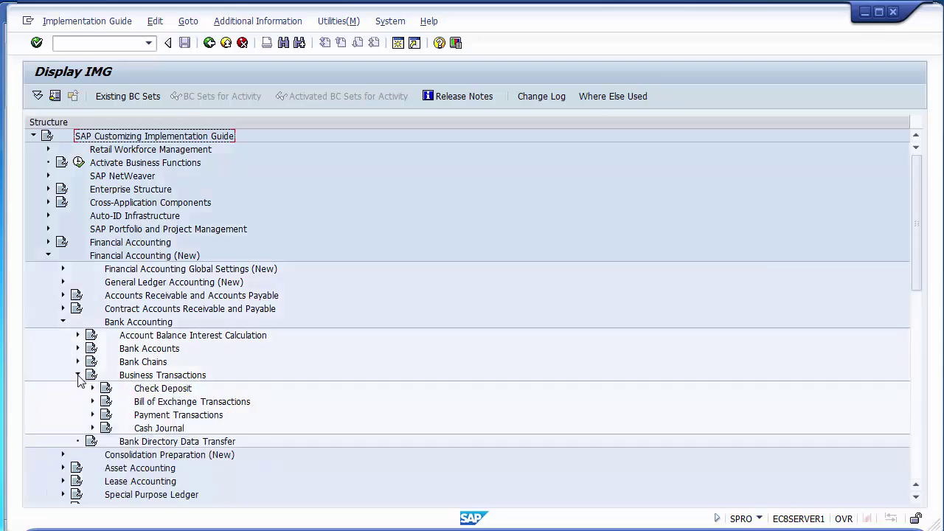
{"action": "left_click", "coordinate": [92, 416]}
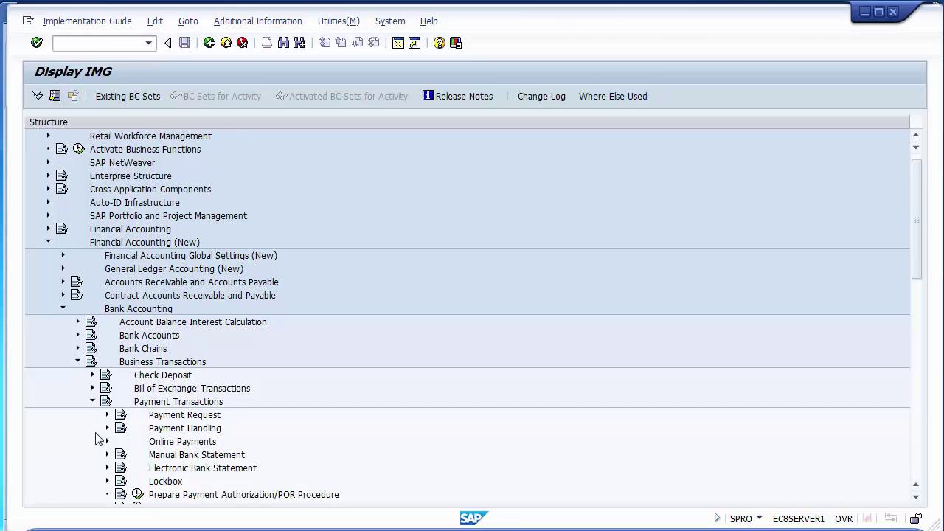
{"action": "left_click", "coordinate": [164, 456]}
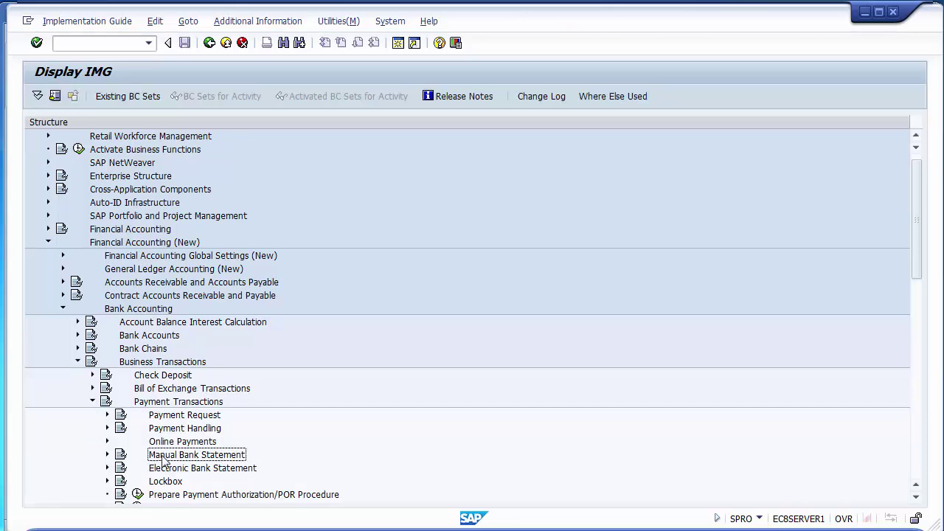
{"action": "left_click", "coordinate": [107, 455]}
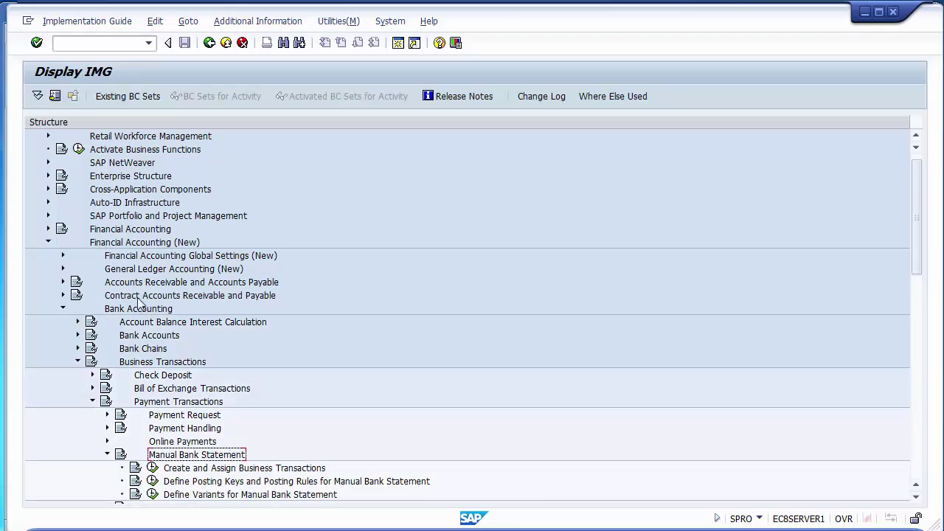
- Trace the IMG path down to Manual Bank Statement and execute its Create and Assign Business Transactions activity
{"action": "left_click", "coordinate": [124, 244]}
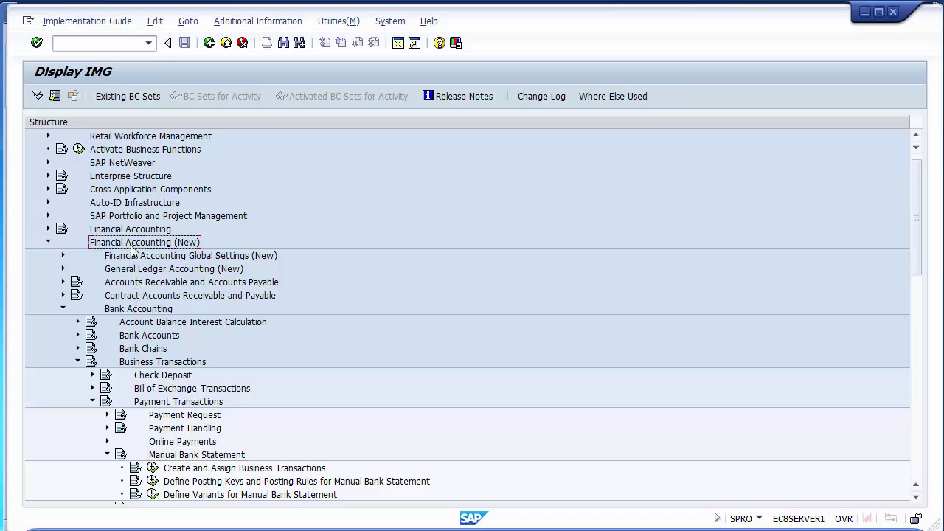
{"action": "left_click", "coordinate": [138, 312]}
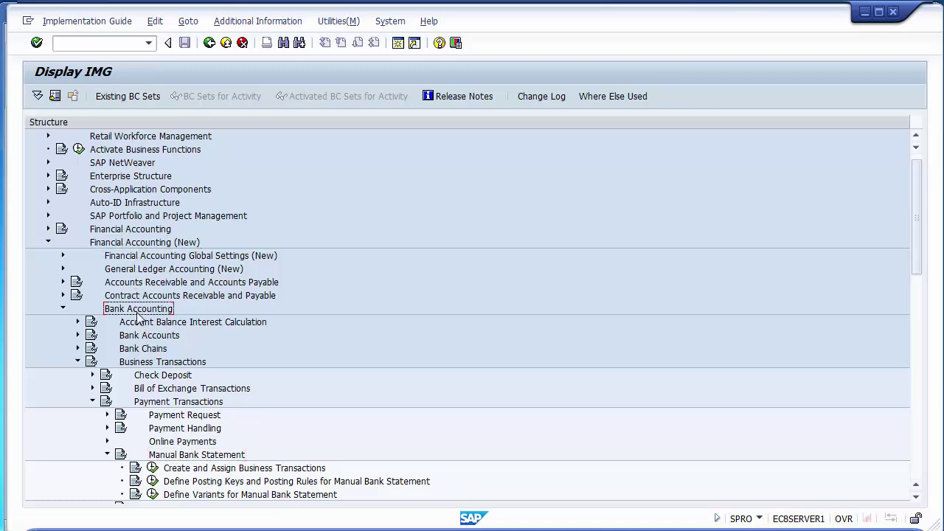
{"action": "left_click", "coordinate": [156, 363]}
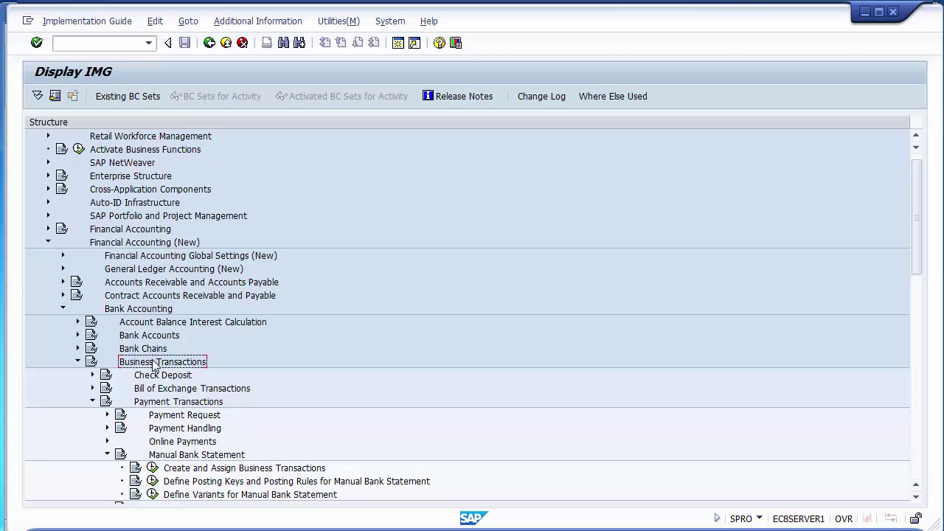
{"action": "left_click", "coordinate": [171, 403]}
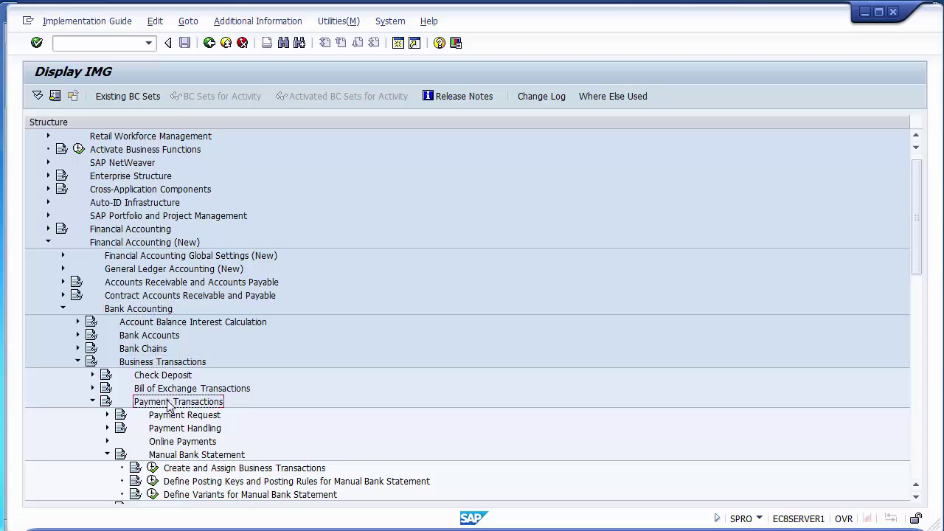
{"action": "left_click", "coordinate": [168, 456]}
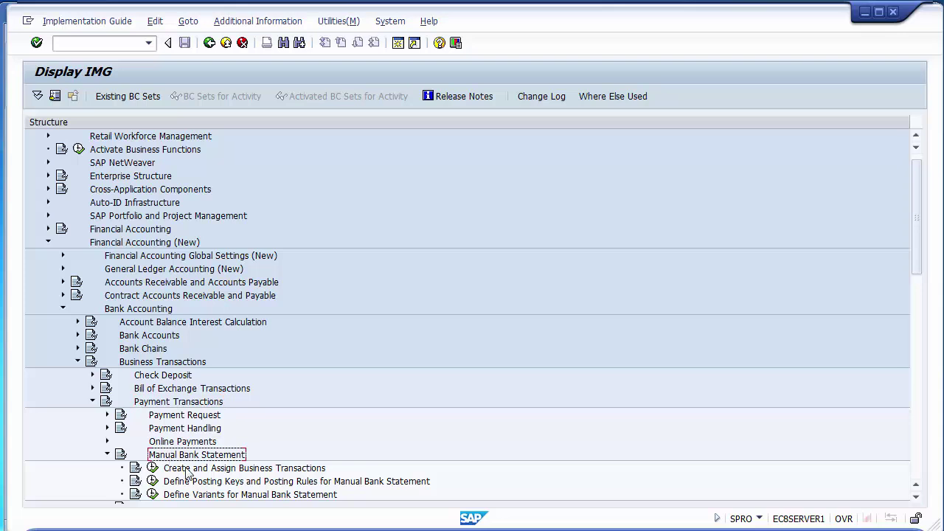
{"action": "left_click", "coordinate": [188, 471]}
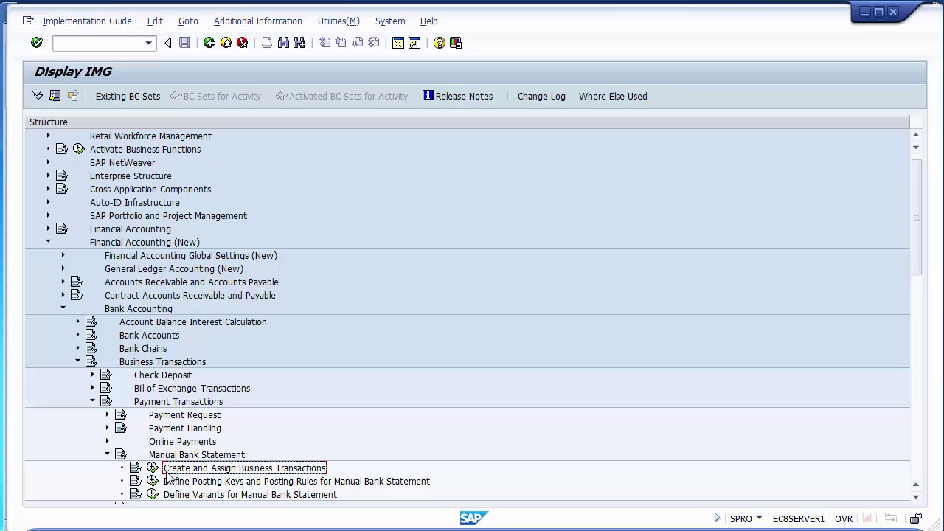
{"action": "left_click", "coordinate": [152, 473]}
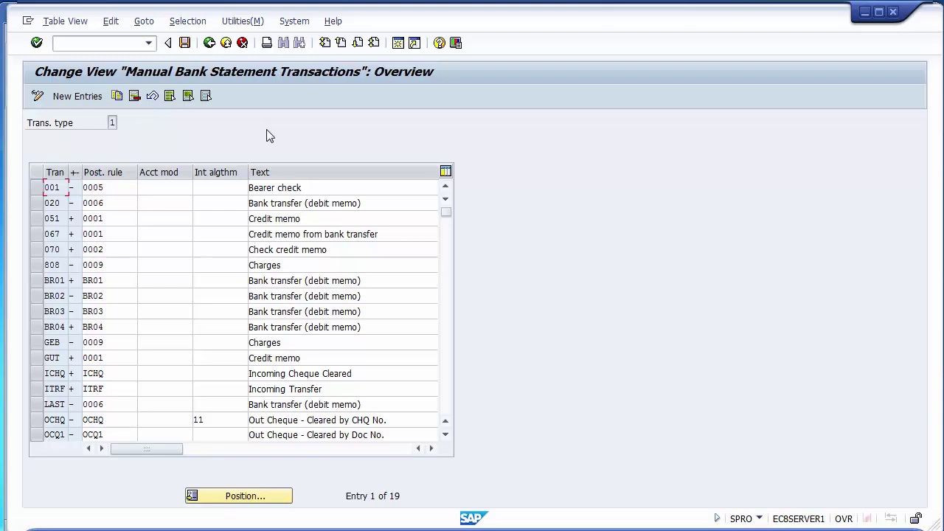
- Add new entries for transactions Z001 with a minus sign and Z002 with a plus sign
{"action": "left_click", "coordinate": [87, 101]}
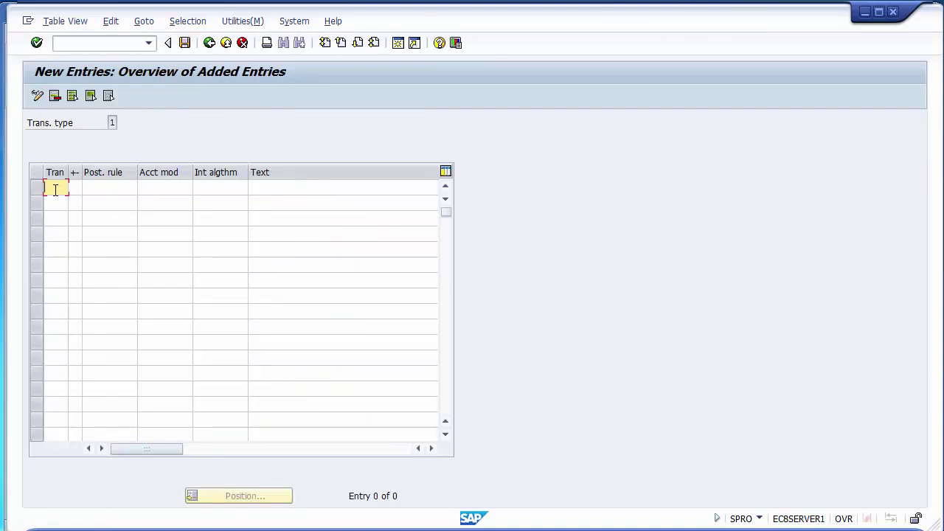
{"action": "type", "text": "Z001"}
{"action": "key", "text": "Down"}
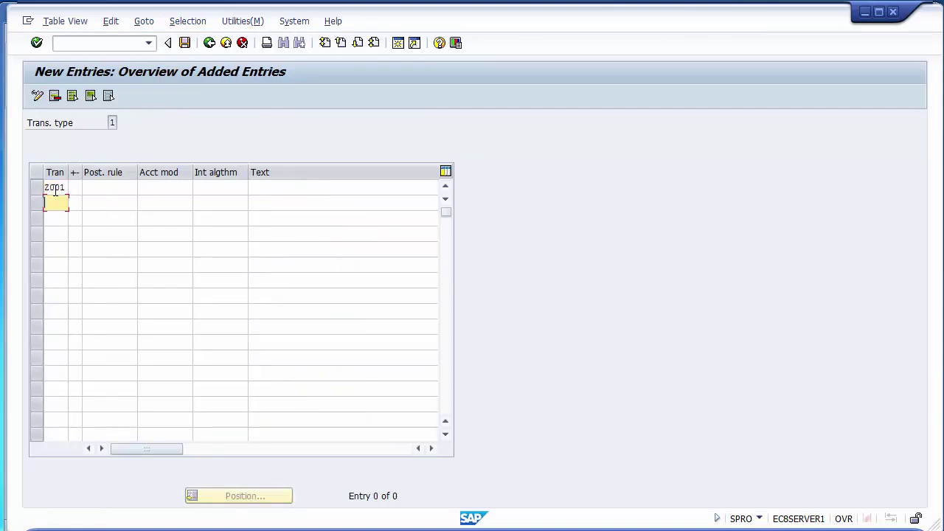
{"action": "type", "text": "Z002"}
{"action": "left_click", "coordinate": [75, 187]}
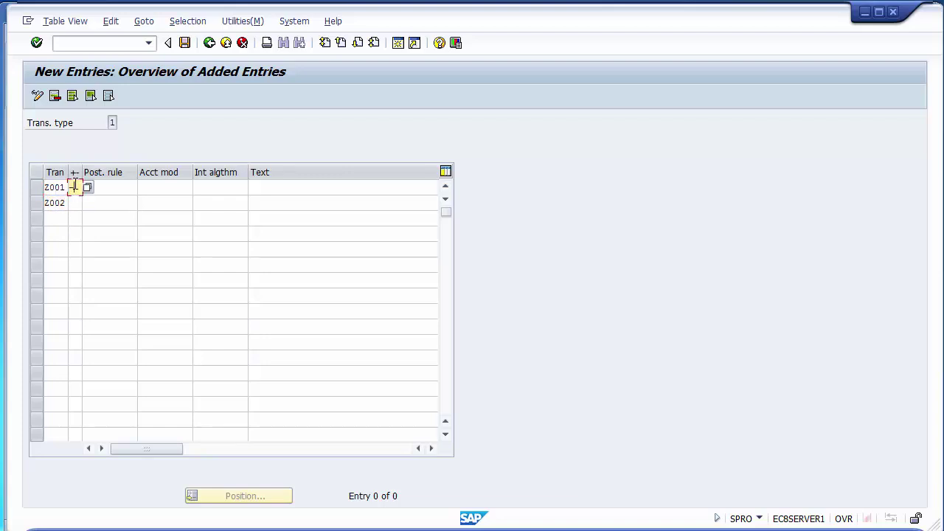
{"action": "key", "text": "Down"}
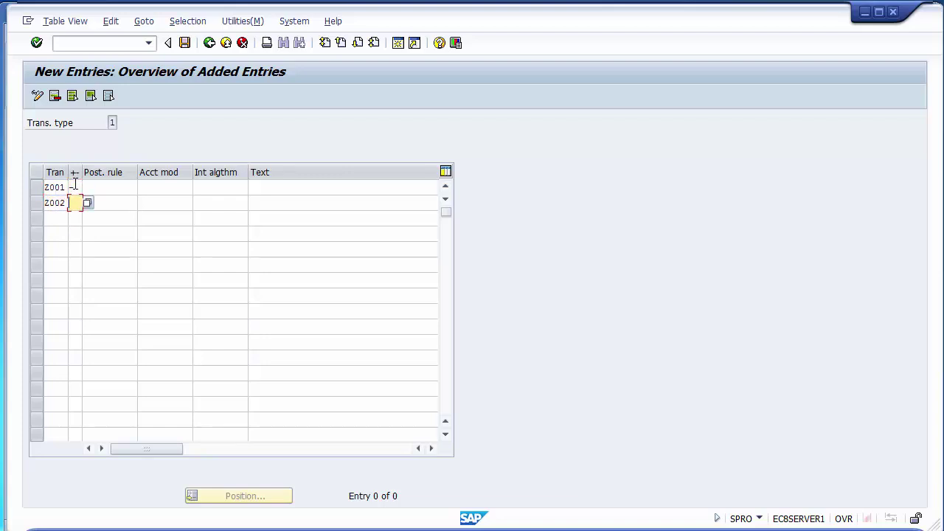
{"action": "type", "text": "+"}
- Describe transaction Z001 as Outgoing and transaction Z002 as Incoming
{"action": "left_click", "coordinate": [275, 188]}
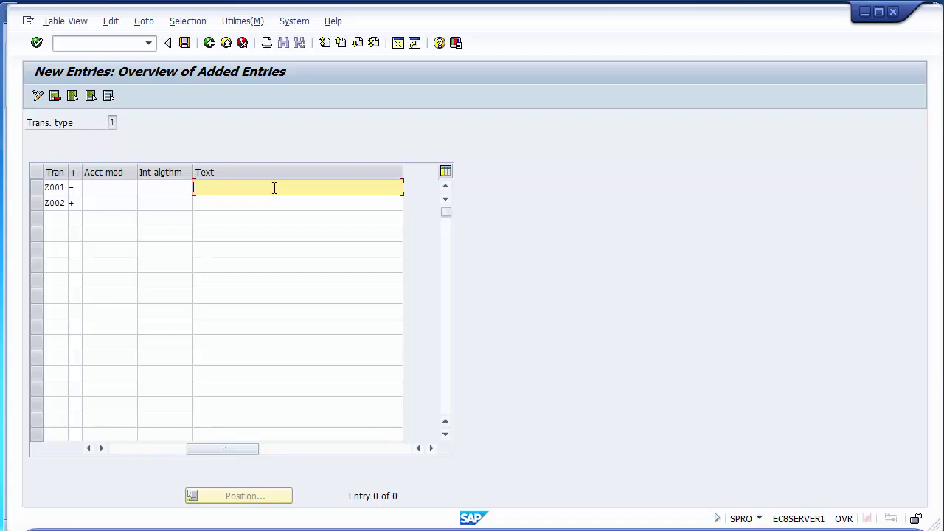
{"action": "type", "text": "I"}
{"action": "key", "text": "BackSpace"}
{"action": "type", "text": "Out"}
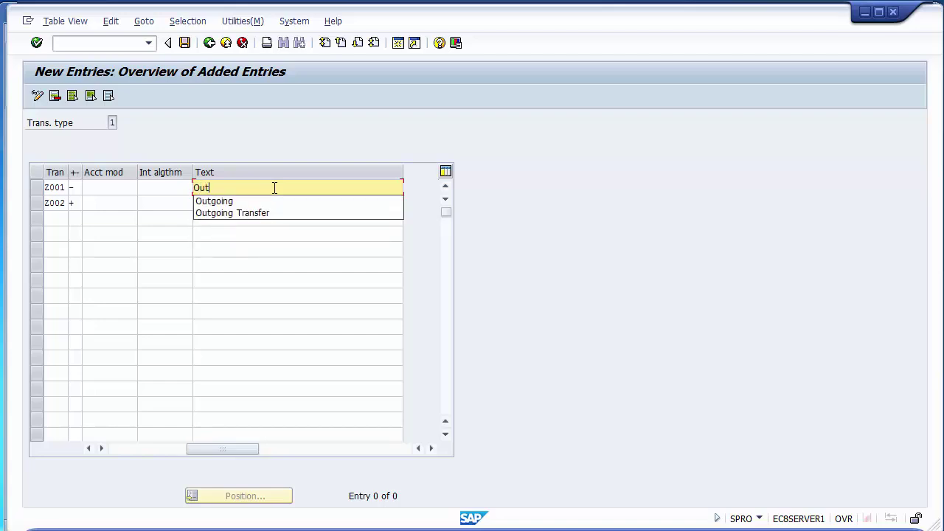
{"action": "key", "text": "Down"}
{"action": "key", "text": "Return"}
{"action": "key", "text": "Down"}
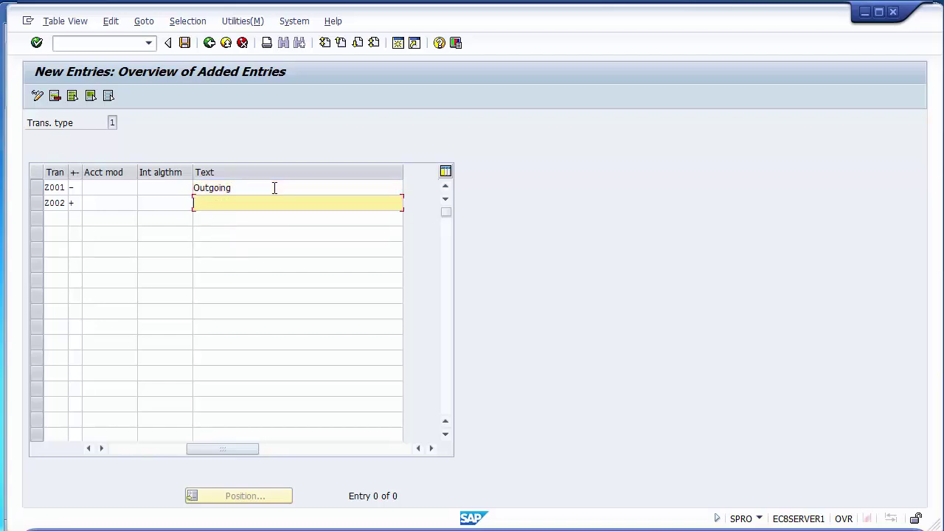
{"action": "type", "text": "In"}
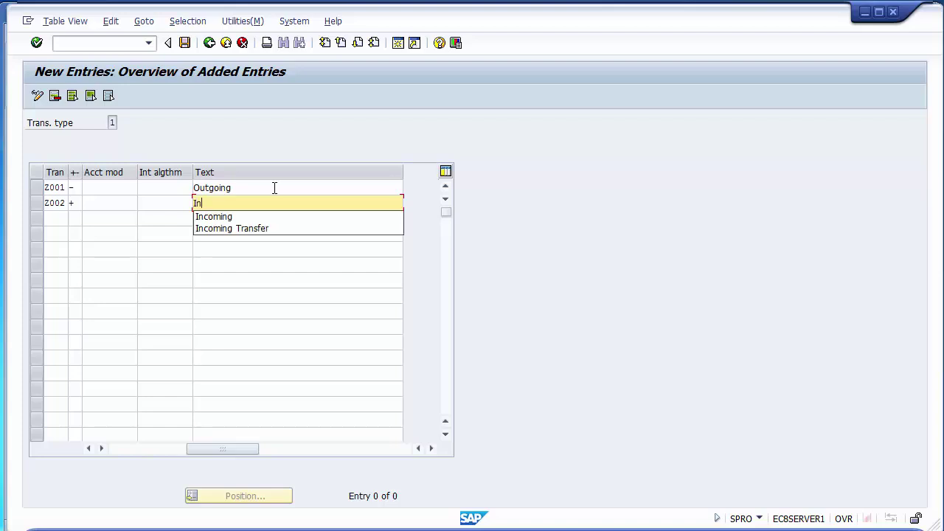
{"action": "key", "text": "Down"}
{"action": "key", "text": "Return"}
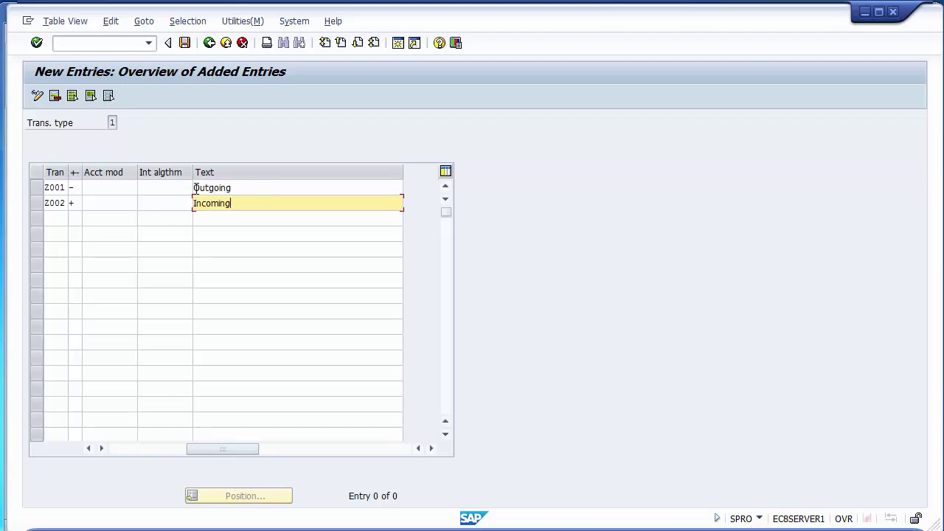
- Save the Z001 and Z002 entries and check them in the Manual Bank Statement Transactions overview
{"action": "left_click", "coordinate": [75, 188]}
{"action": "left_click", "coordinate": [74, 202]}
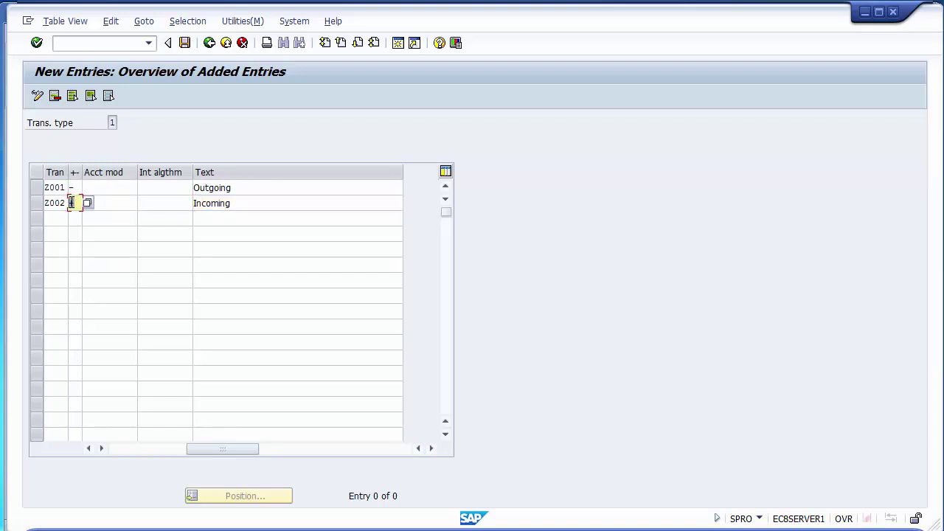
{"action": "left_click", "coordinate": [70, 188]}
{"action": "type", "text": "-"}
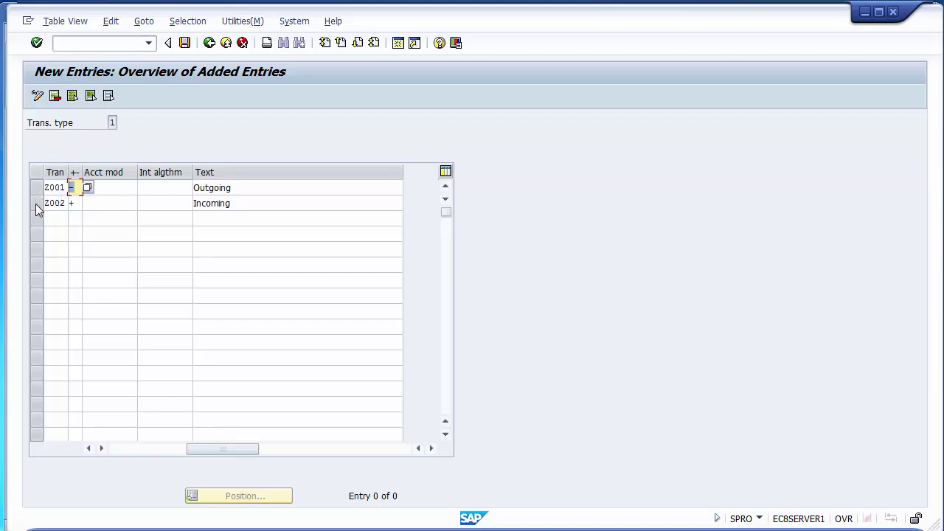
{"action": "left_click", "coordinate": [121, 216]}
{"action": "left_click", "coordinate": [107, 185]}
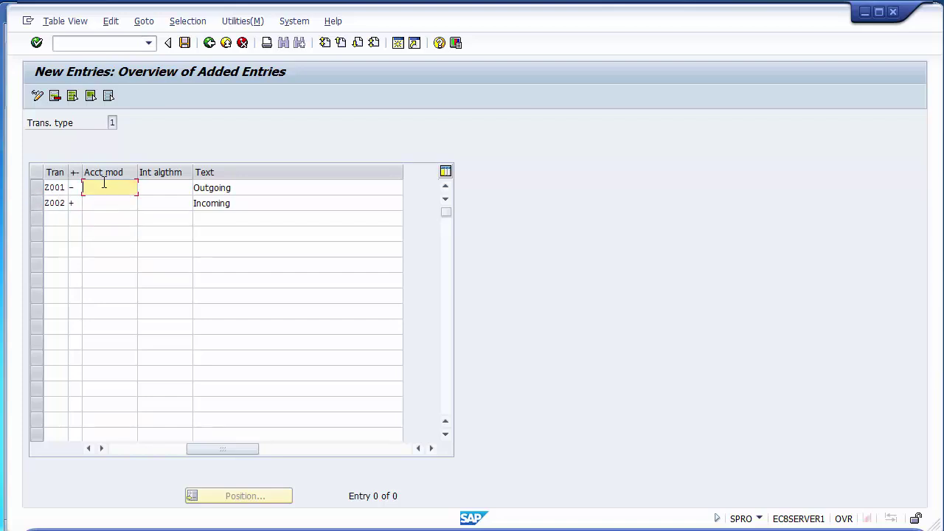
{"action": "left_click", "coordinate": [185, 43]}
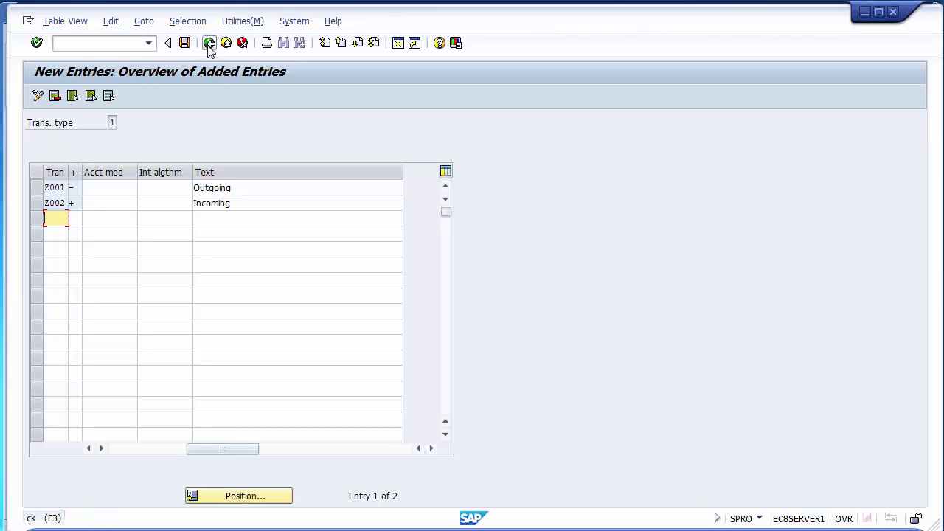
{"action": "left_click", "coordinate": [210, 43]}
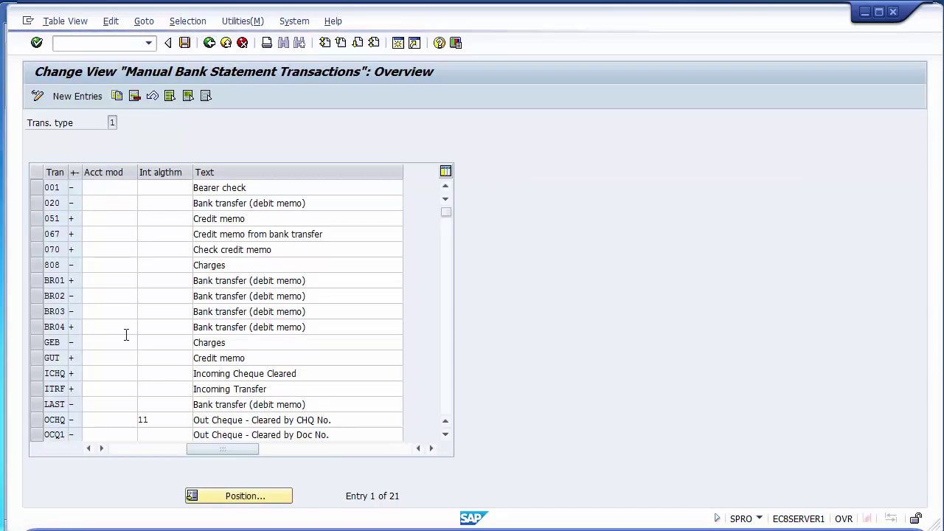
{"action": "scroll", "coordinate": [126, 335], "scroll_direction": "down", "scroll_amount": 3}
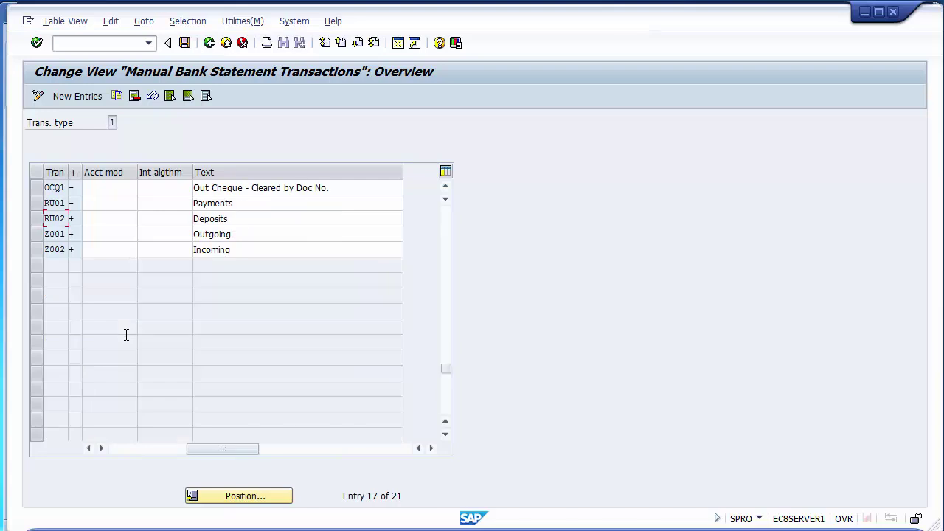
- Leave the transactions overview and show the PowerPoint slide on defining posting keys and posting rules for the manual bank statement
{"action": "left_click", "coordinate": [209, 42]}
{"action": "key", "text": "alt+Tab"}
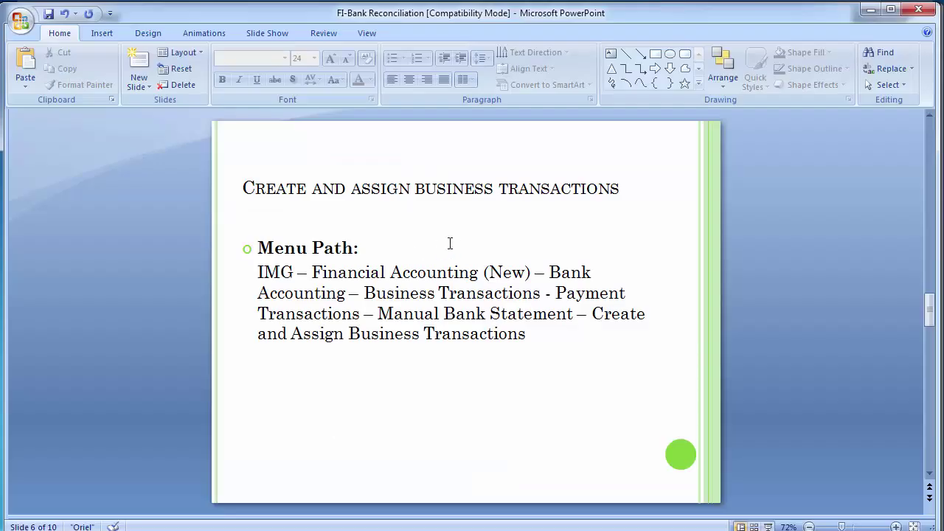
{"action": "scroll", "coordinate": [97, 247], "scroll_direction": "down", "scroll_amount": 1}
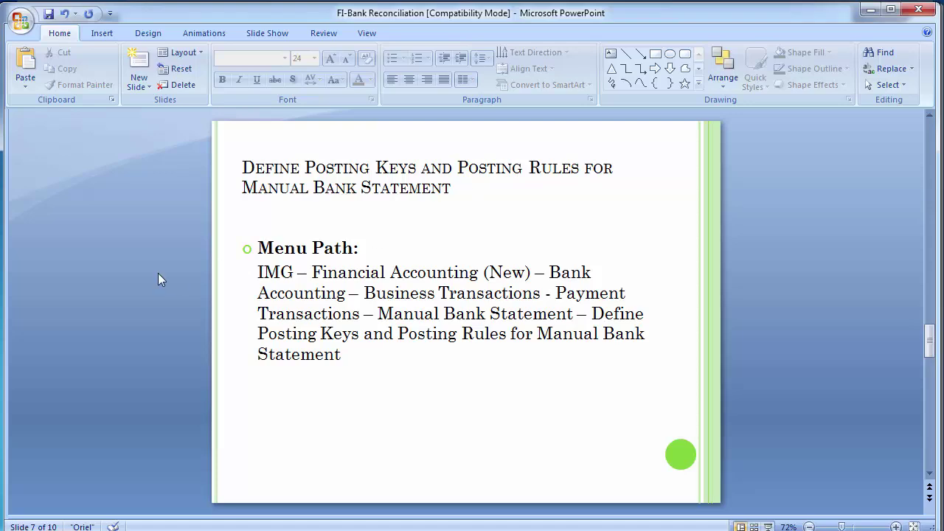
- Switch to SAP and open Define Posting Keys and Posting Rules for Manual Bank Statement for chart of accounts 1000
{"action": "key", "text": "alt+Tab"}
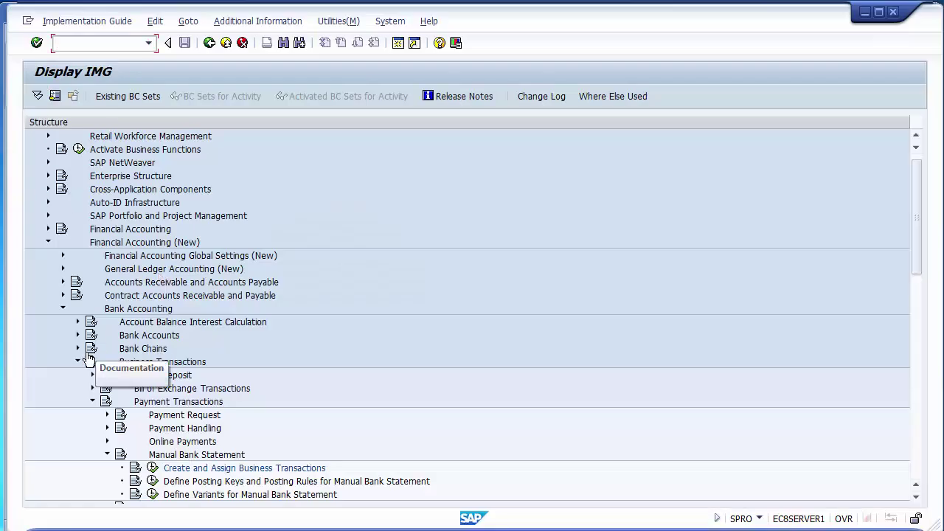
{"action": "left_click", "coordinate": [182, 484]}
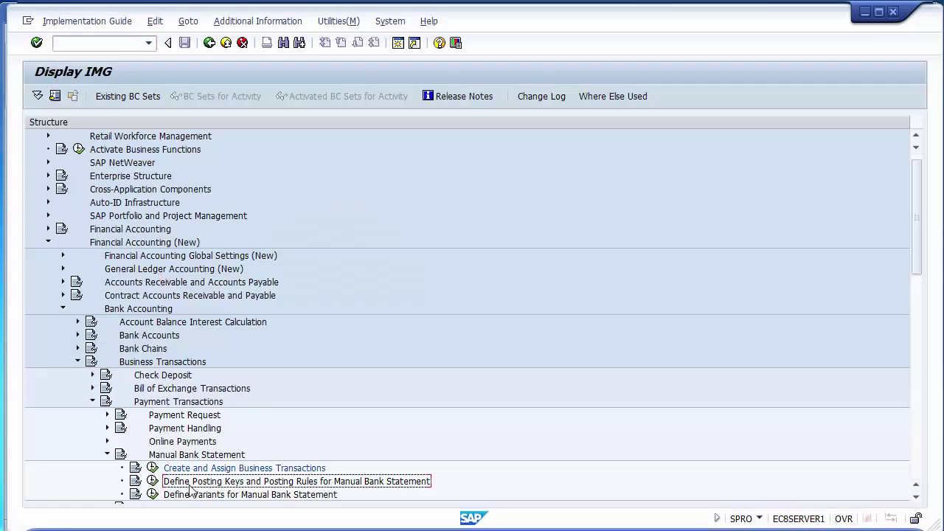
{"action": "left_click", "coordinate": [152, 482]}
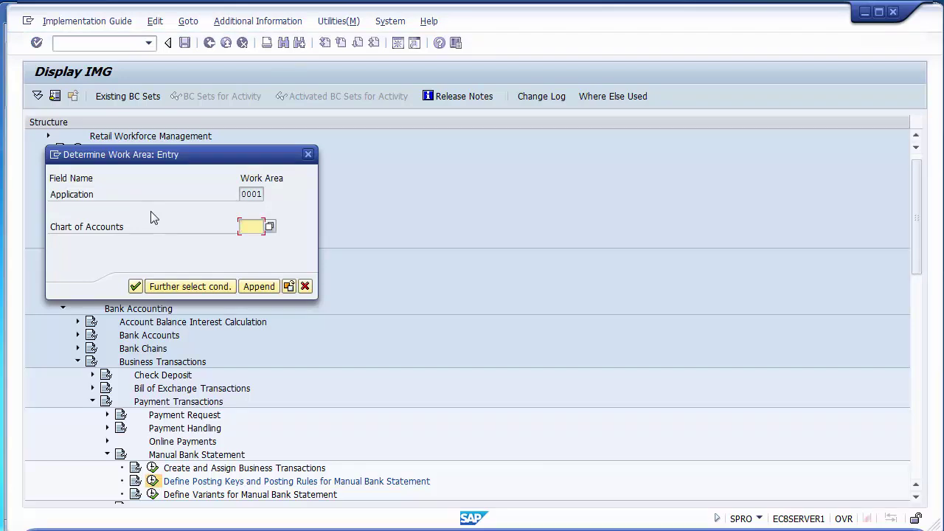
{"action": "type", "text": "1000"}
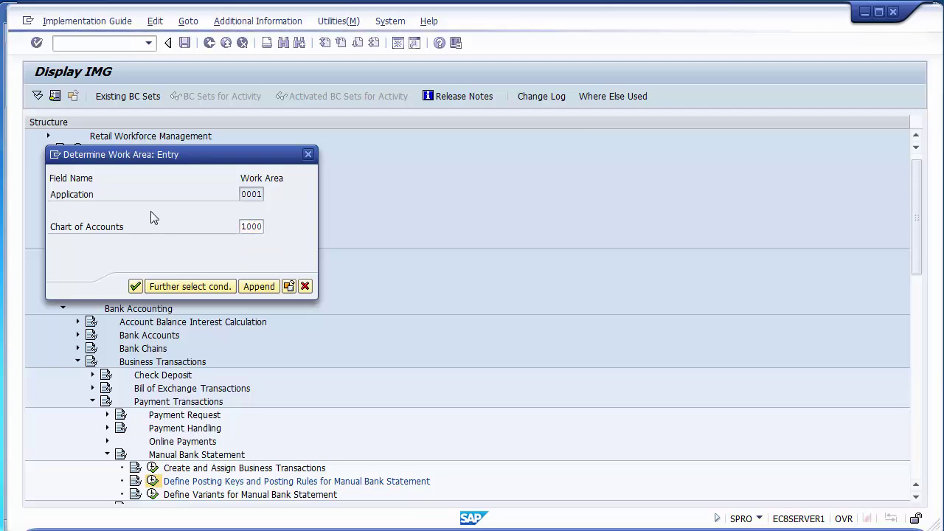
{"action": "key", "text": "Return"}
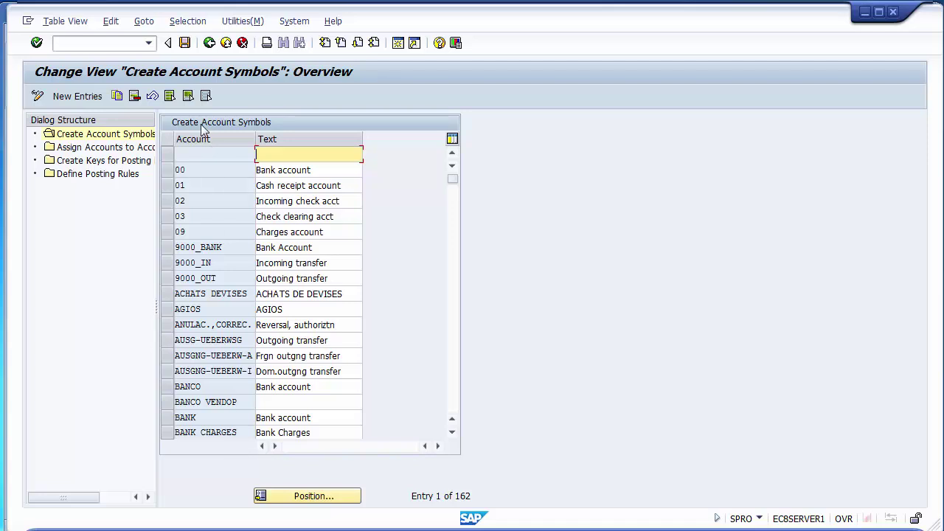
- Browse the existing account symbols and add new entries for account symbols Z000, Z001 and Z002
{"action": "left_click", "coordinate": [455, 403]}
{"action": "left_click", "coordinate": [455, 402]}
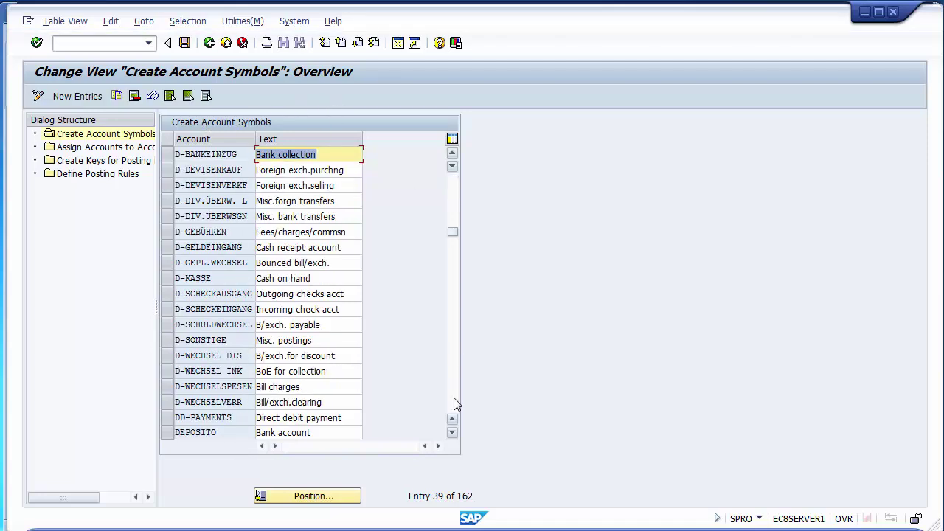
{"action": "left_click", "coordinate": [454, 271]}
{"action": "left_click", "coordinate": [454, 271]}
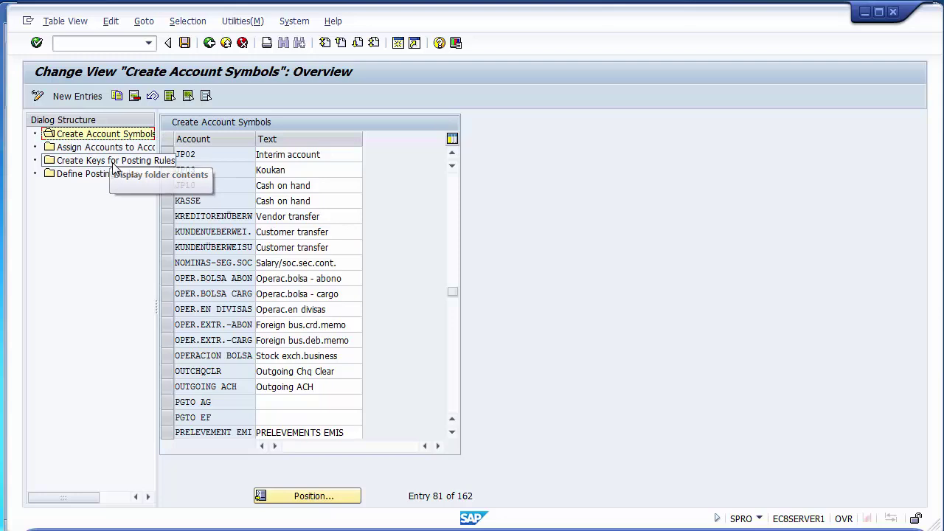
{"action": "left_click", "coordinate": [79, 99]}
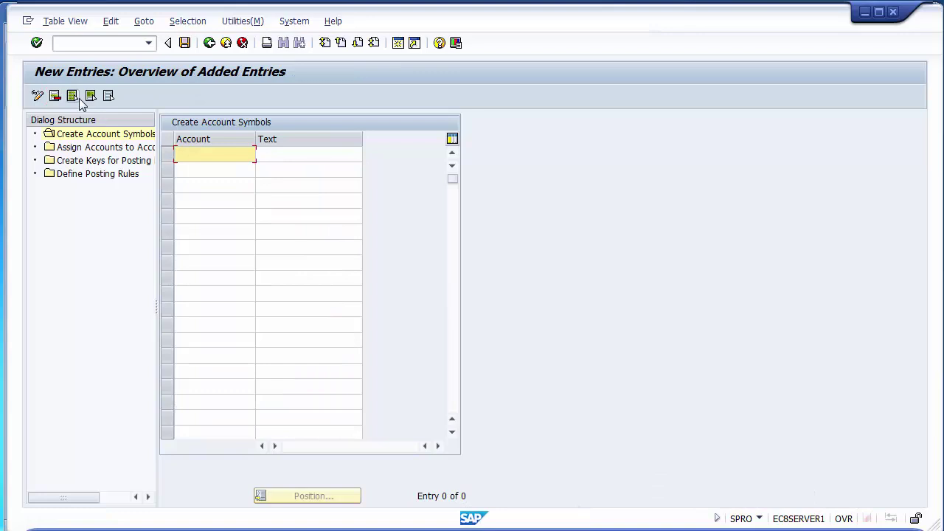
{"action": "type", "text": "Z000"}
{"action": "key", "text": "Down"}
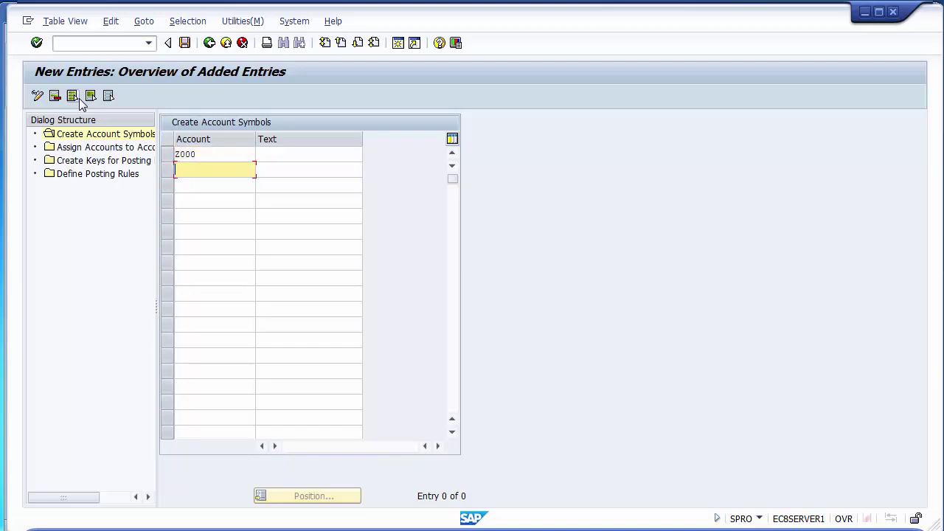
{"action": "type", "text": "Z001"}
{"action": "key", "text": "Down"}
{"action": "type", "text": "Z002"}
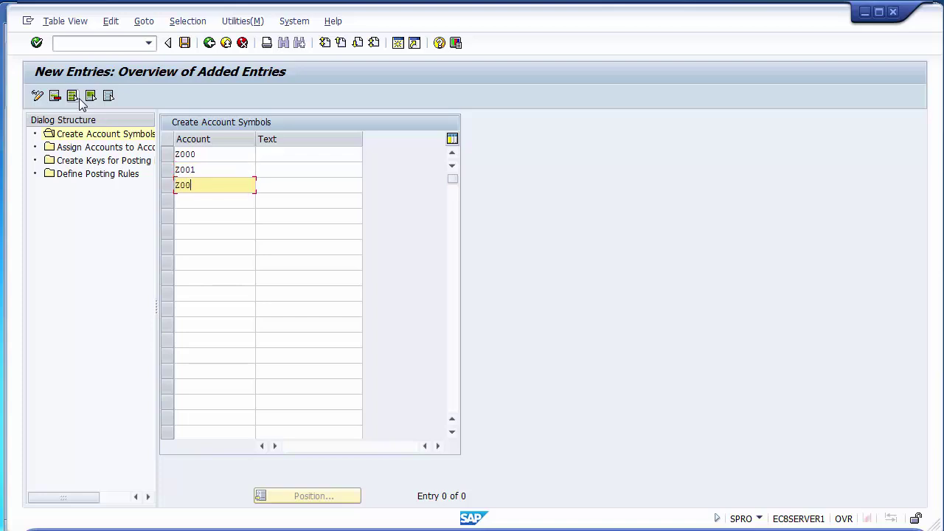
- Describe account symbol Z000 as Main Bank and account symbol Z001 as Outgoing A/C
{"action": "left_click", "coordinate": [273, 155]}
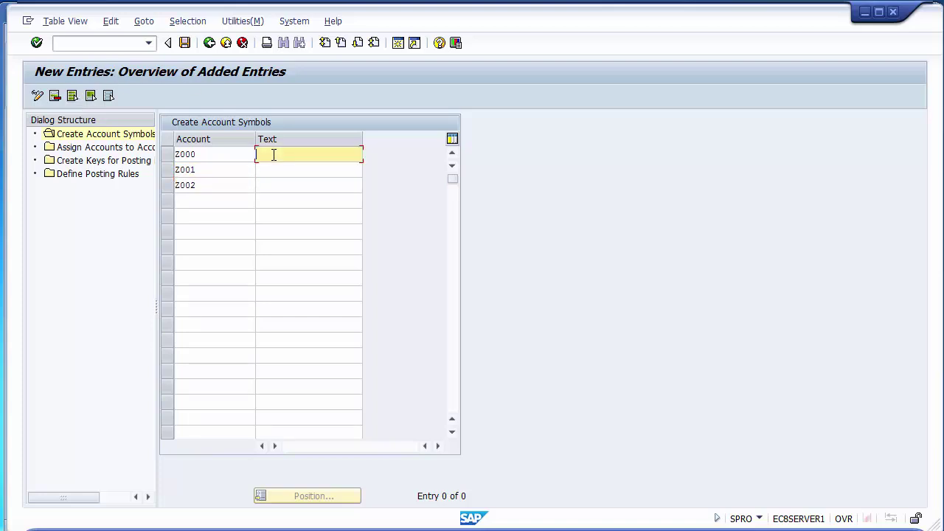
{"action": "type", "text": "Main Ban"}
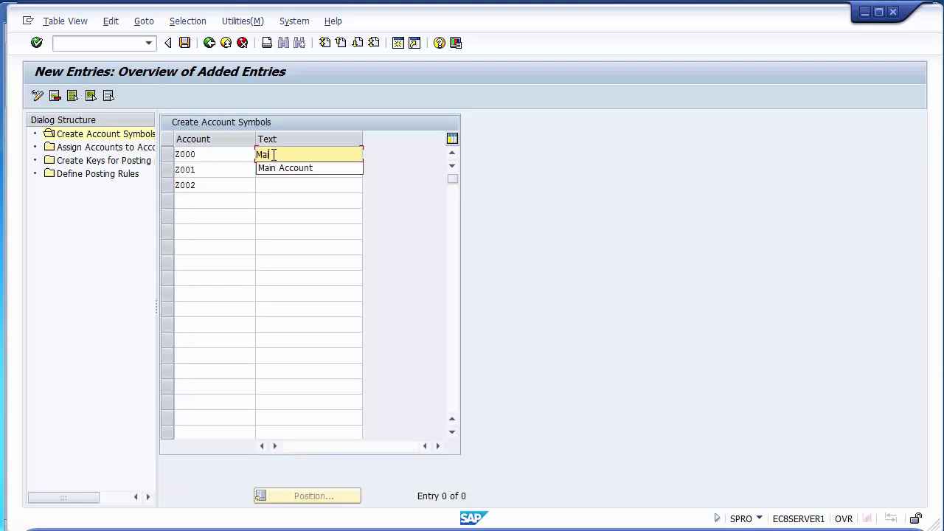
{"action": "type", "text": "k"}
{"action": "key", "text": "Down"}
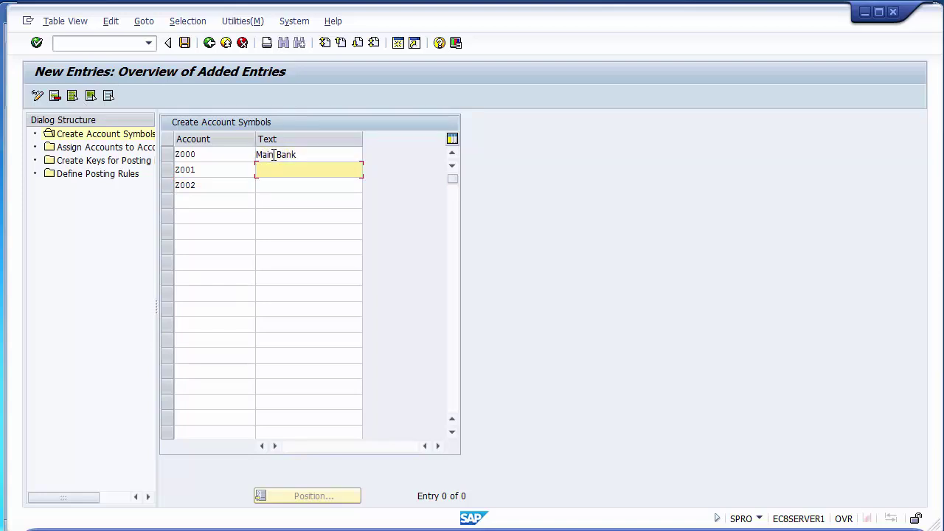
{"action": "type", "text": "Outgoin"}
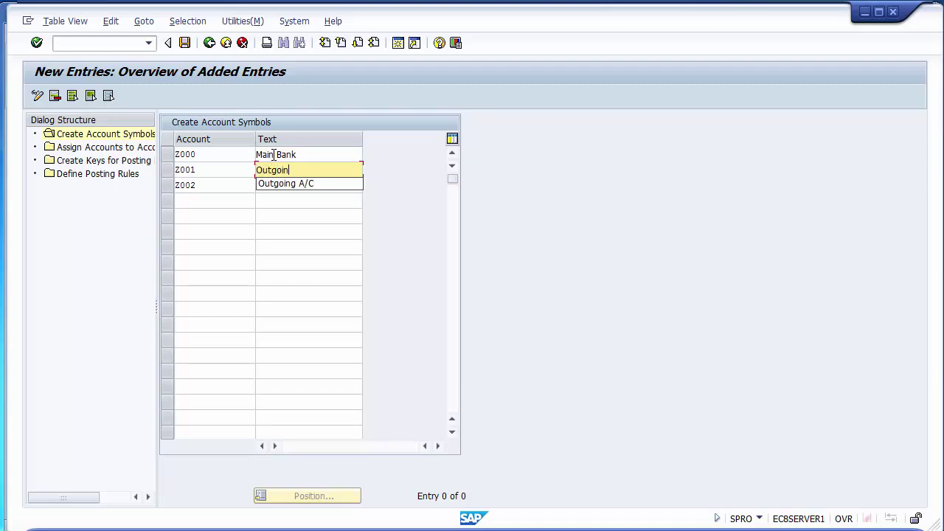
{"action": "type", "text": "g"}
{"action": "key", "text": "Down"}
{"action": "key", "text": "Return"}
{"action": "key", "text": "Down"}
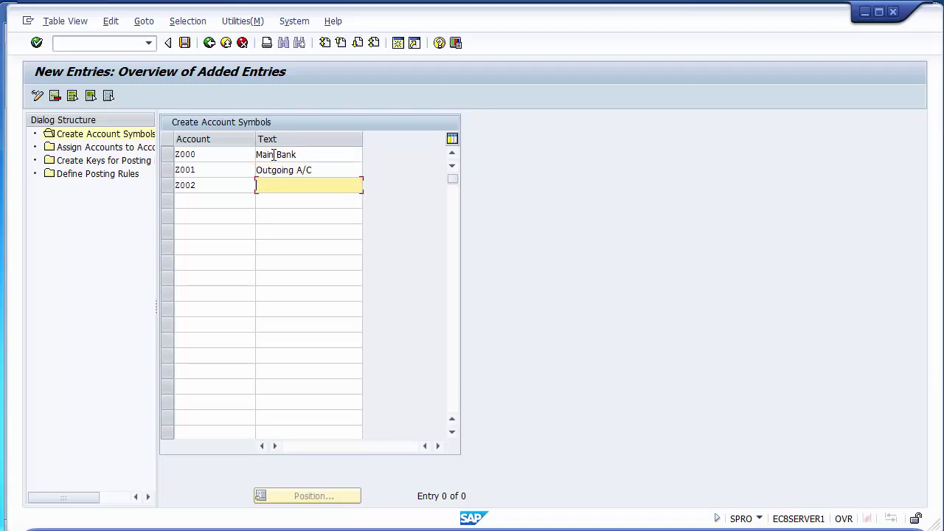
- Describe account symbol Z002 as Incoming A/C and save the new symbols in the FICO Configurations customizing request
{"action": "type", "text": "In"}
{"action": "key", "text": "Down"}
{"action": "key", "text": "Return"}
{"action": "left_click", "coordinate": [186, 44]}
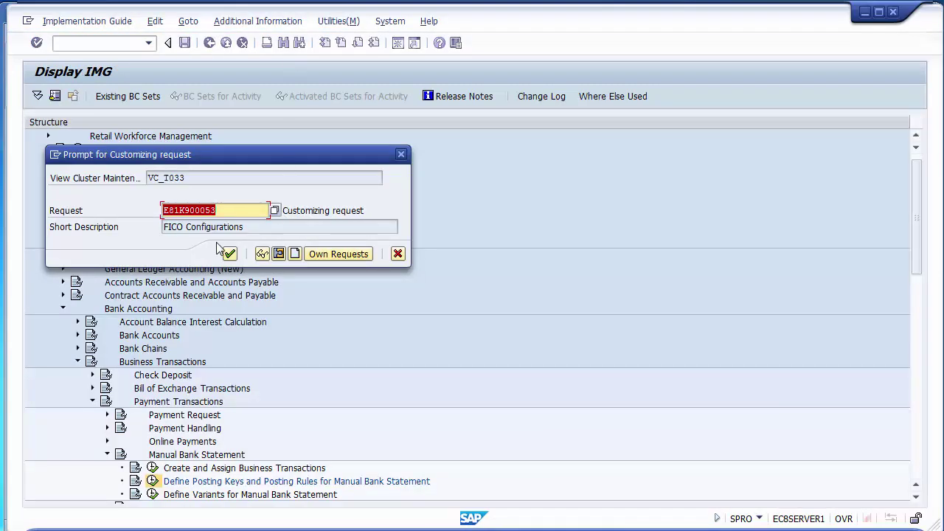
{"action": "left_click", "coordinate": [229, 254]}
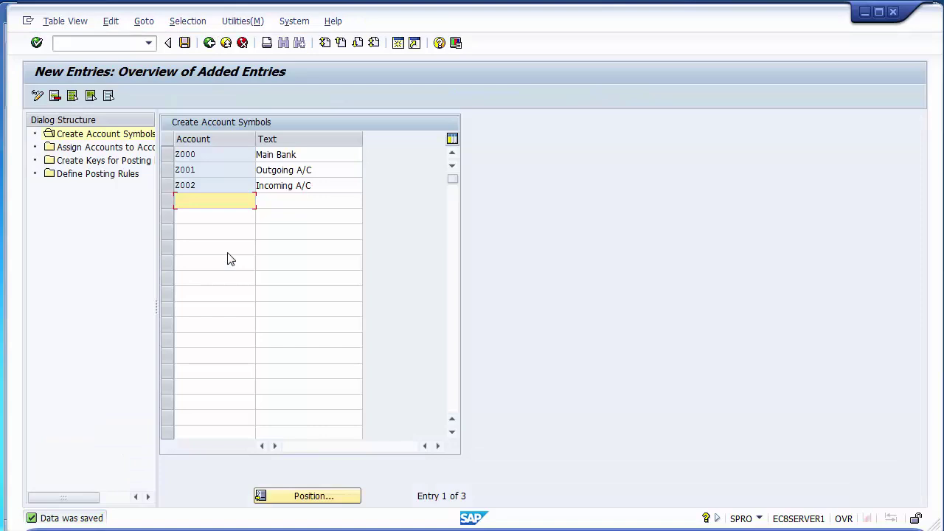
- Open Assign Accounts to Account Symbol and add new entries for symbols Z000, Z001 and Z002
{"action": "left_click", "coordinate": [118, 151]}
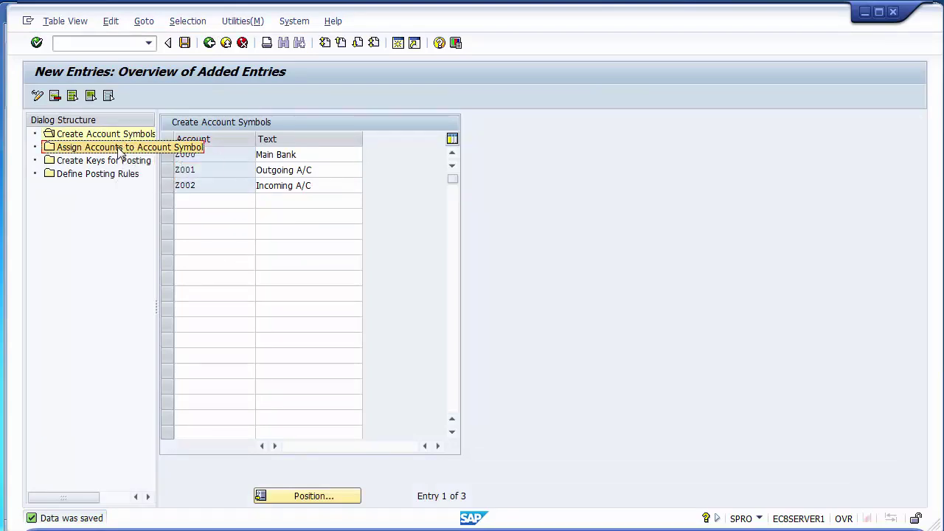
{"action": "double_click", "coordinate": [79, 152]}
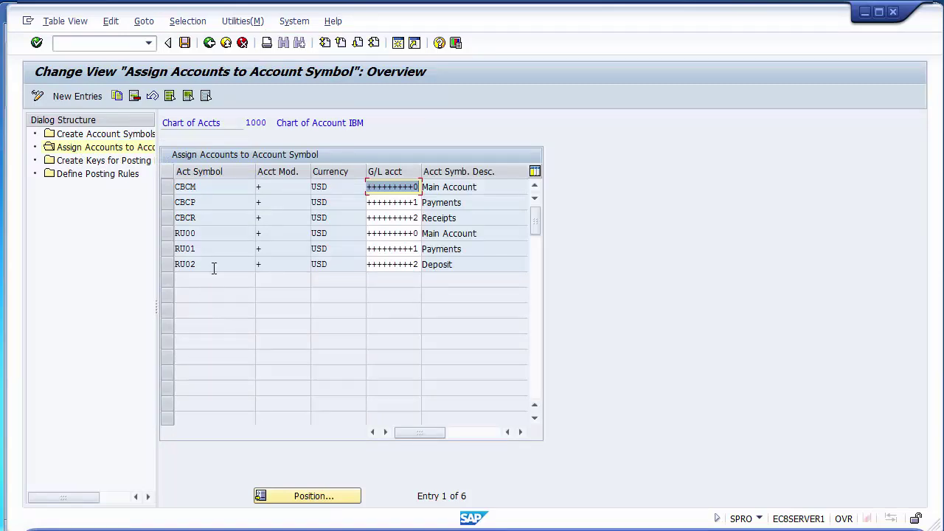
{"action": "left_click", "coordinate": [93, 100]}
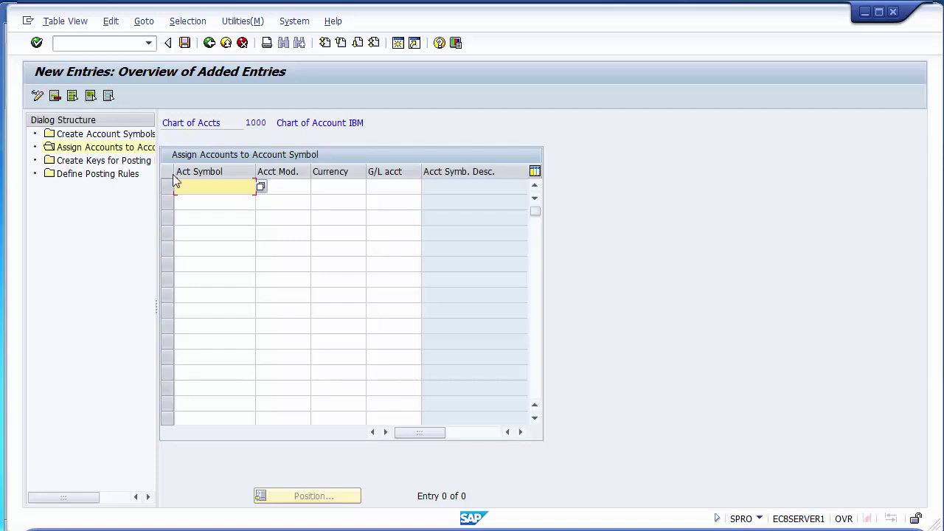
{"action": "type", "text": "Z000"}
{"action": "left_click", "coordinate": [207, 204]}
{"action": "type", "text": "Z"}
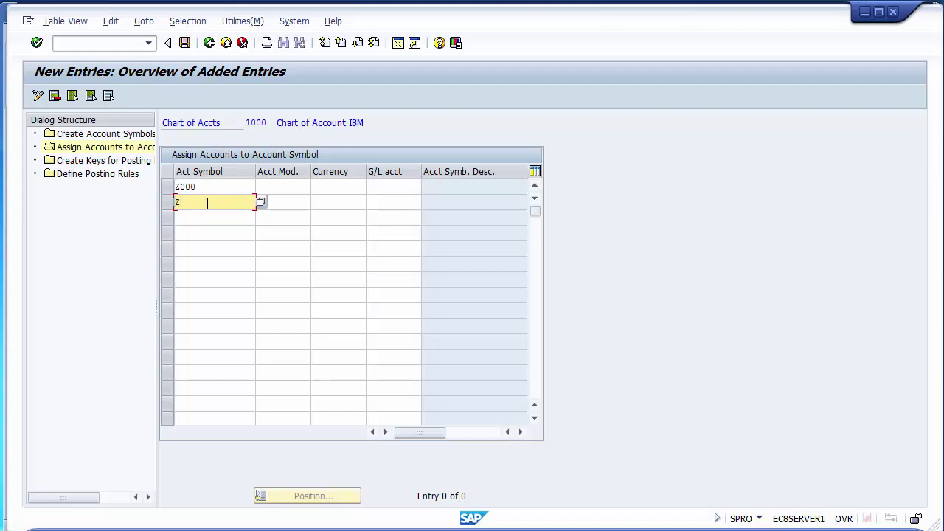
{"action": "type", "text": "001"}
{"action": "key", "text": "Down"}
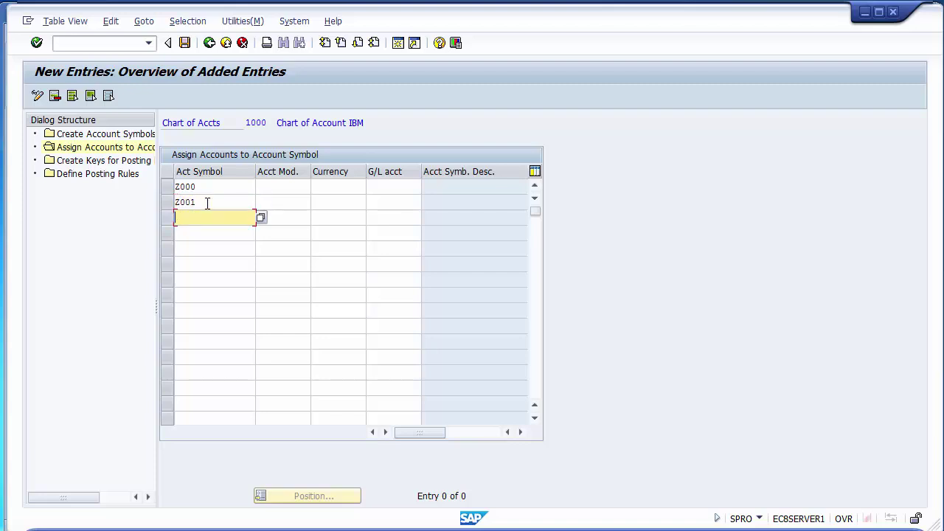
{"action": "type", "text": "Z002"}
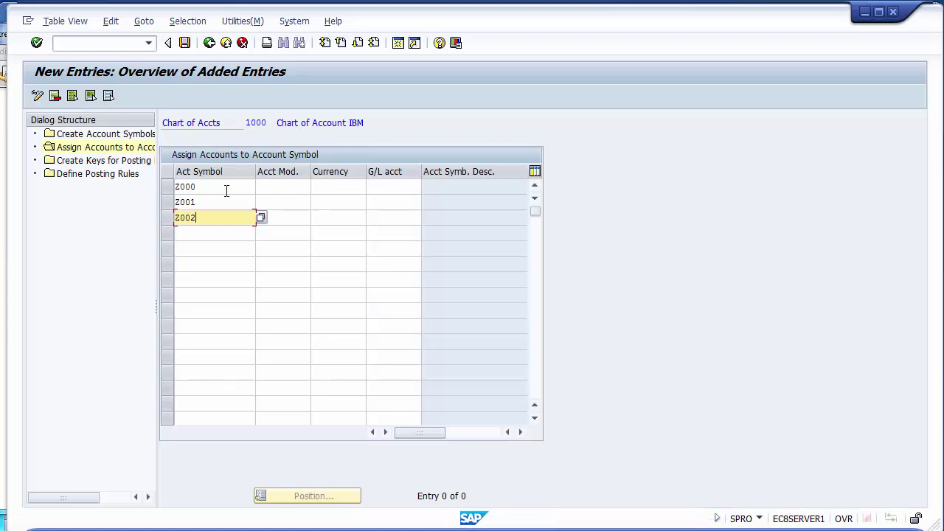
- Set the account modification to + for the Z000, Z001 and Z002 entries
{"action": "left_click", "coordinate": [227, 189]}
{"action": "left_click", "coordinate": [284, 187]}
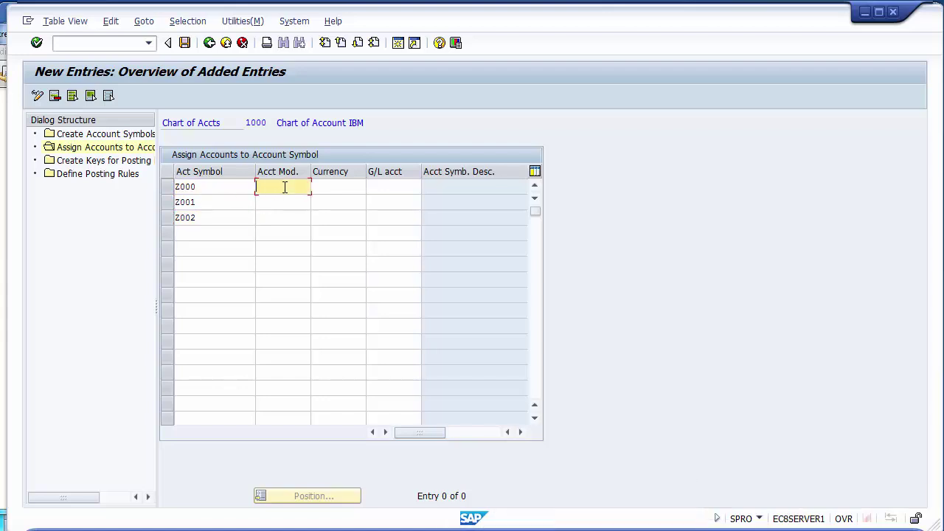
{"action": "type", "text": "+"}
{"action": "key", "text": "Down"}
{"action": "key", "text": "Down"}
{"action": "type", "text": "+"}
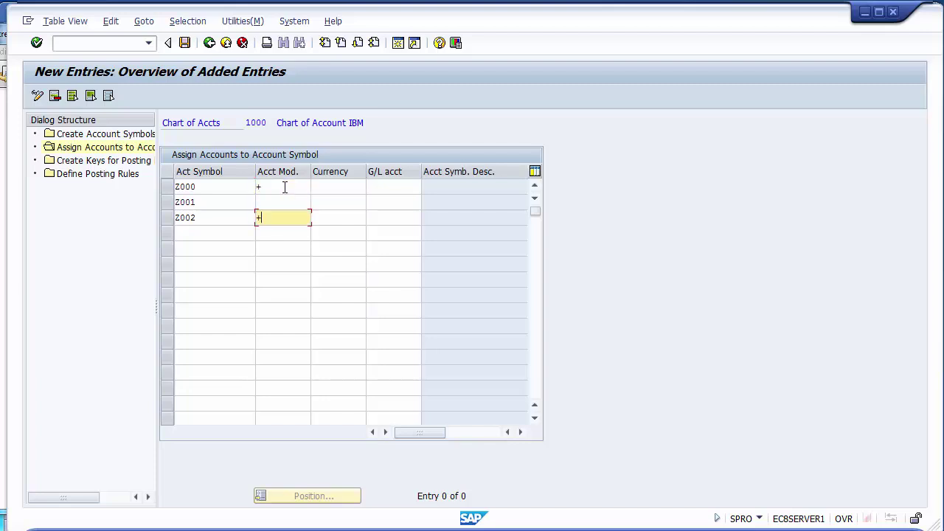
{"action": "key", "text": "Up"}
{"action": "type", "text": "+"}
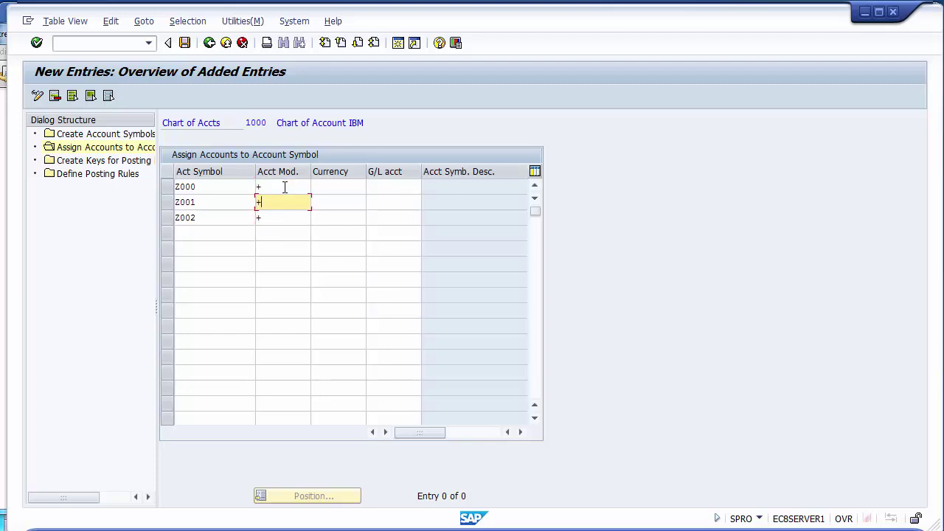
- Set the currency to USD for the Z000 and Z001 assignments and validate the entries
{"action": "key", "text": "Up"}
{"action": "key", "text": "Tab"}
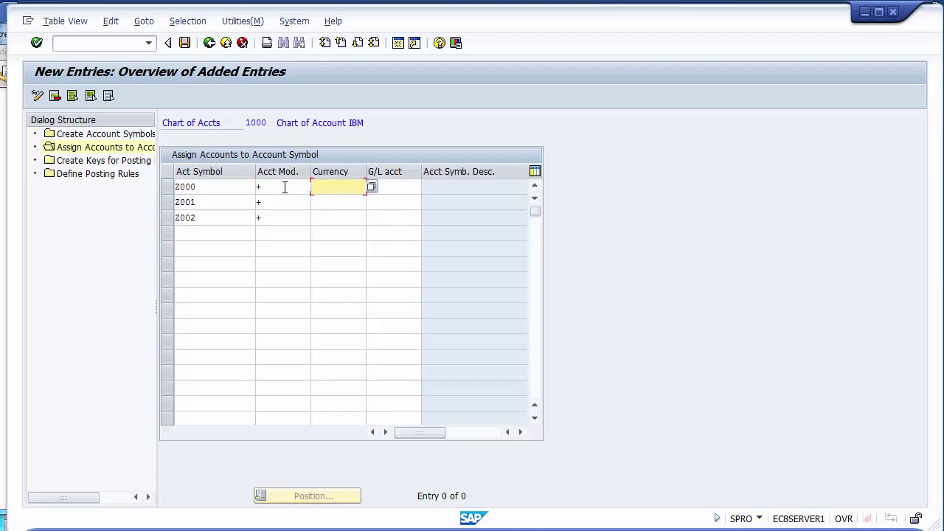
{"action": "type", "text": "USD"}
{"action": "key", "text": "Down"}
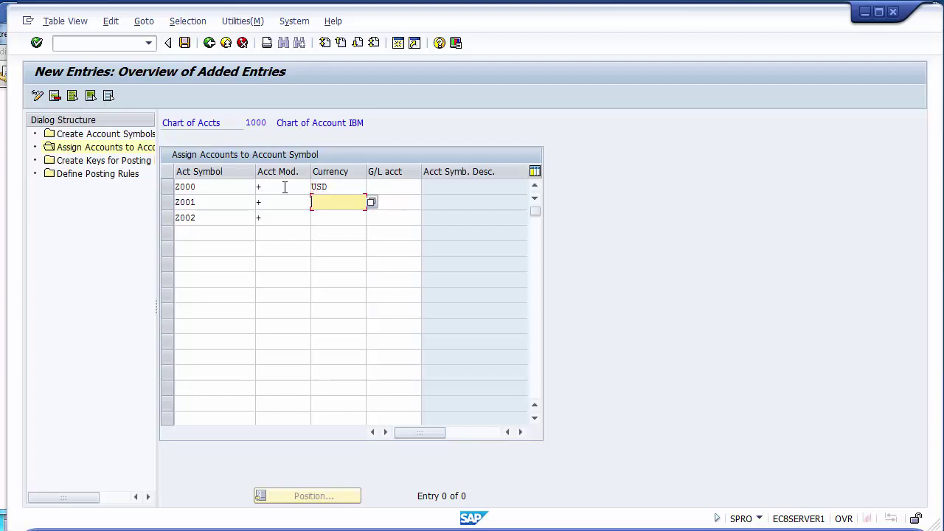
{"action": "type", "text": "USD"}
{"action": "key", "text": "Return"}
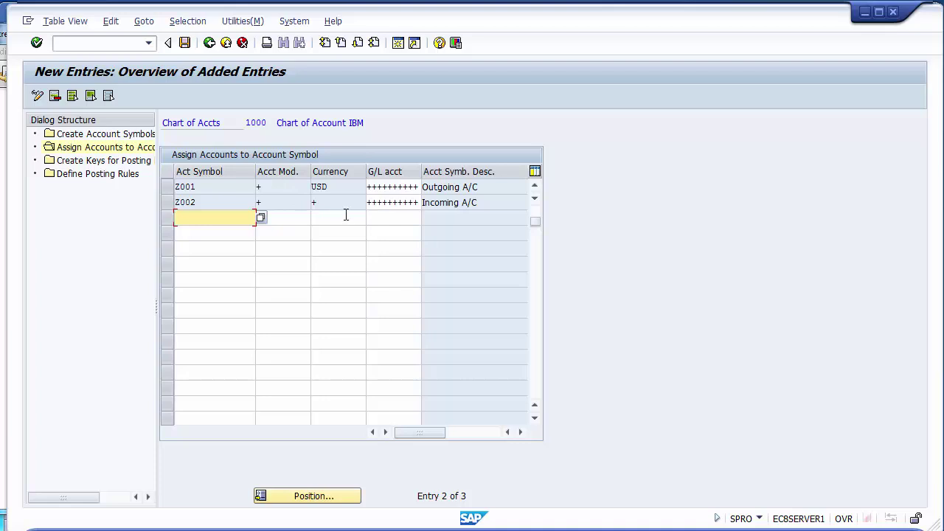
- Delete the Z002 account assignment that has + as its currency
{"action": "left_click", "coordinate": [532, 188]}
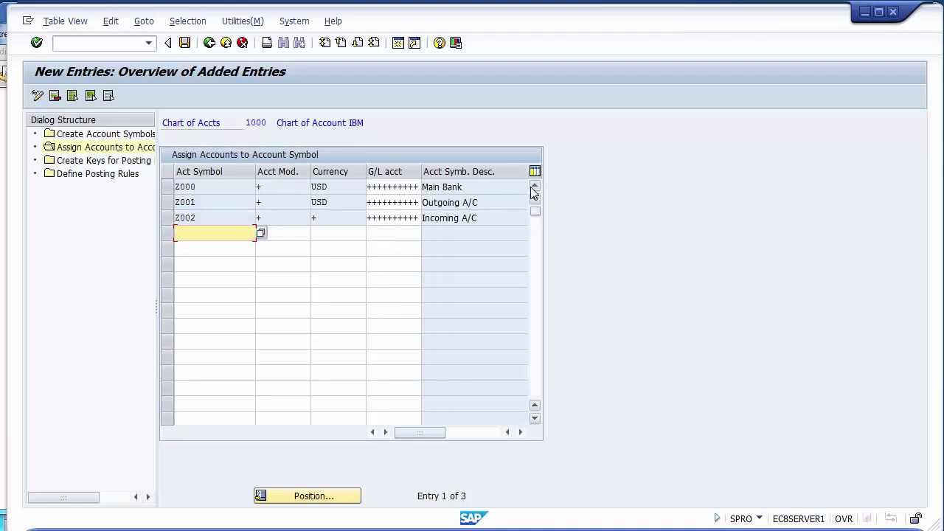
{"action": "left_click", "coordinate": [168, 218]}
{"action": "left_click", "coordinate": [55, 96]}
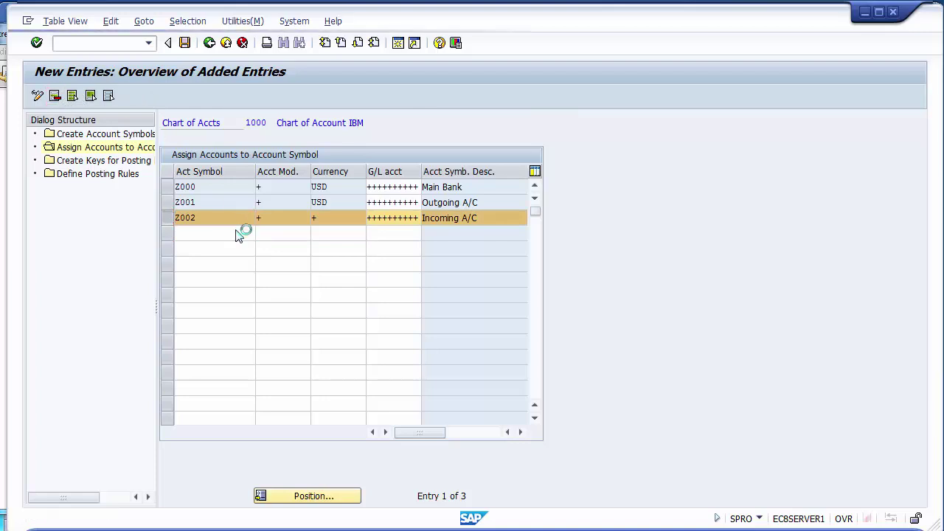
- Re-enter the Z002 assignment with account modification + and currency USD
{"action": "type", "text": "Z"}
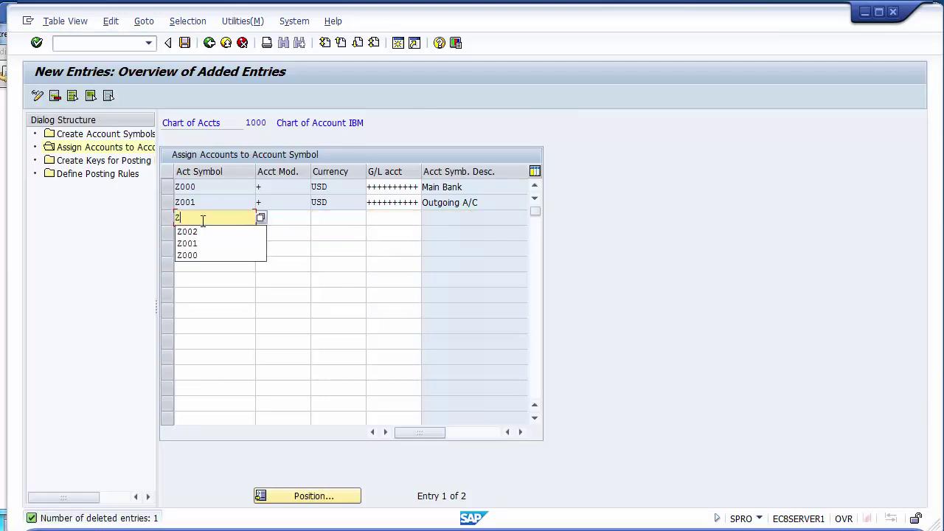
{"action": "key", "text": "Down"}
{"action": "key", "text": "Return"}
{"action": "key", "text": "Tab"}
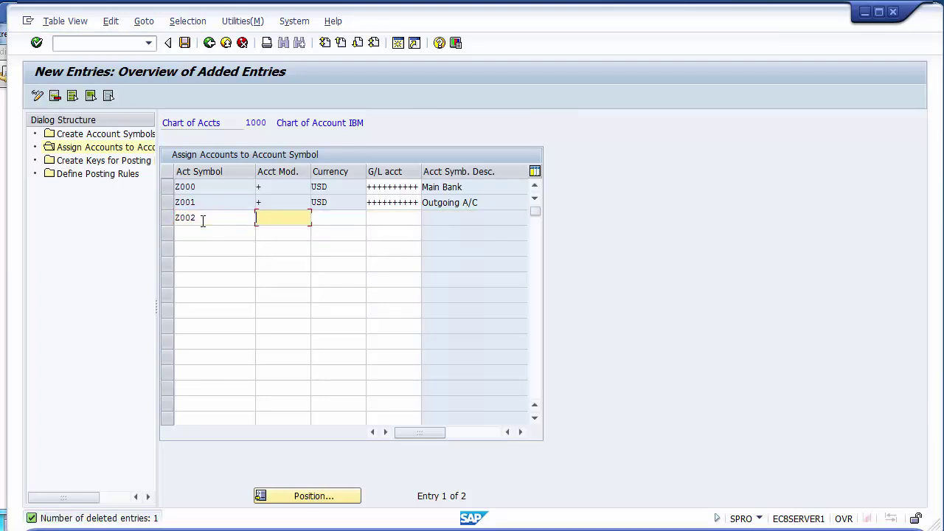
{"action": "type", "text": "+"}
{"action": "key", "text": "Tab"}
{"action": "type", "text": "USD"}
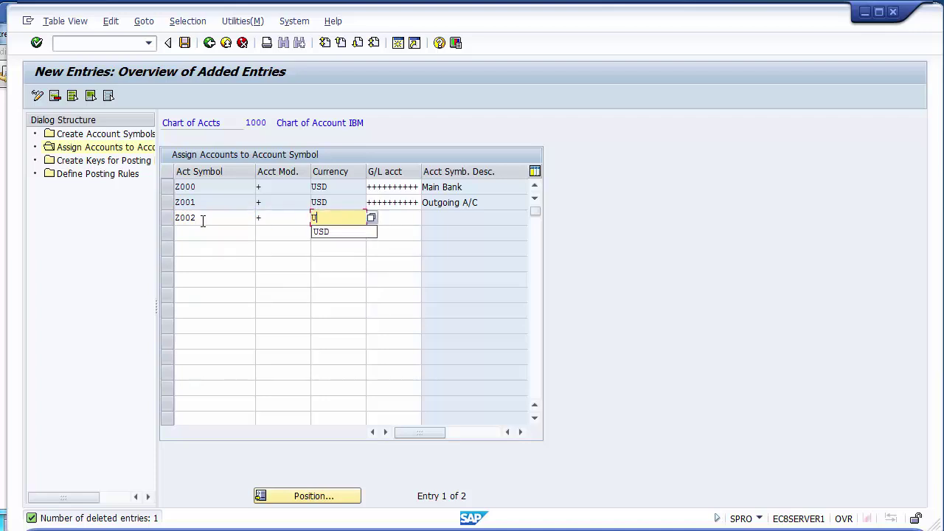
- Enter the G/L account masks +++++++++0 for Z000, +++++++++1 for Z001 and +++++++++2 for Z002
{"action": "left_click", "coordinate": [416, 188]}
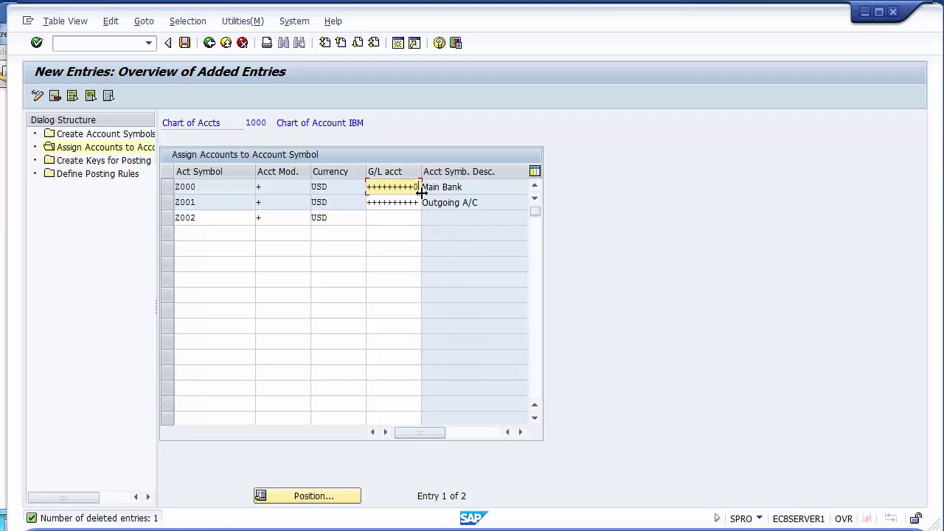
{"action": "key", "text": "Down"}
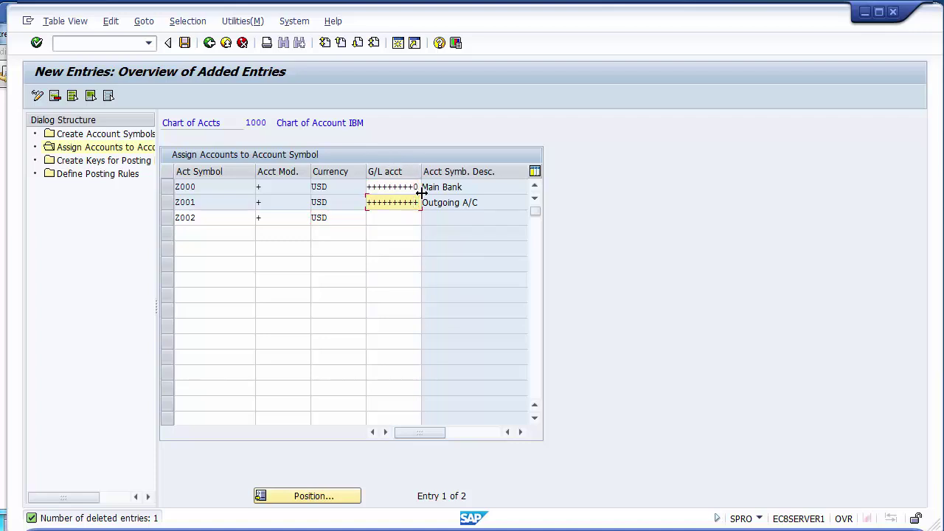
{"action": "type", "text": "1"}
{"action": "key", "text": "Down"}
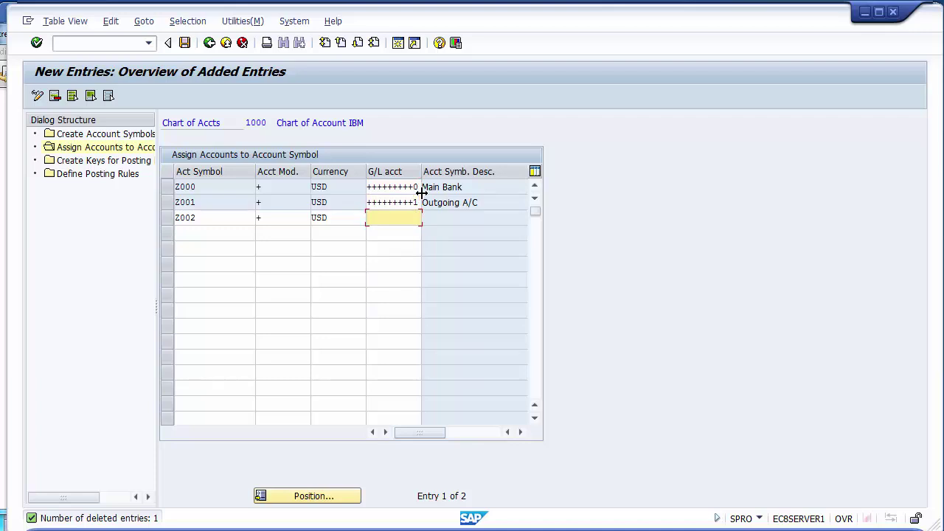
{"action": "type", "text": "++++++++++"}
{"action": "key", "text": "Return"}
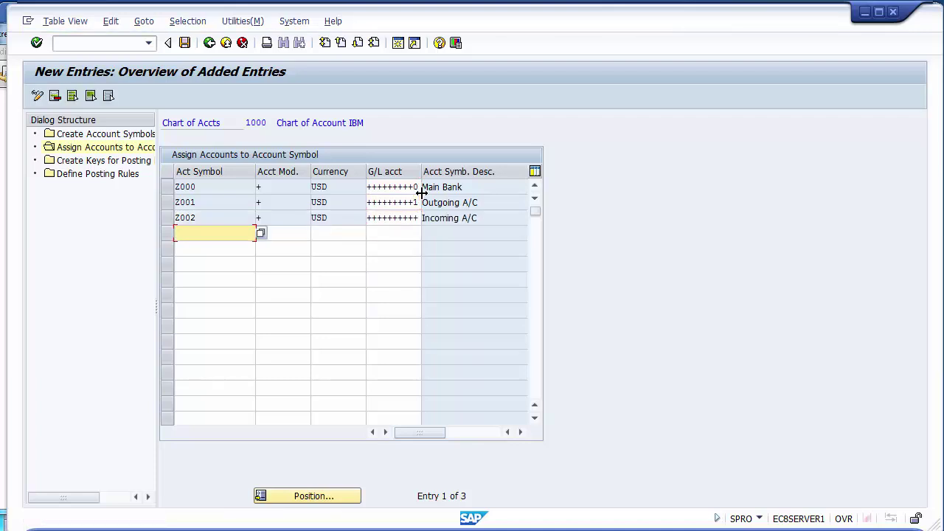
{"action": "left_click", "coordinate": [415, 218]}
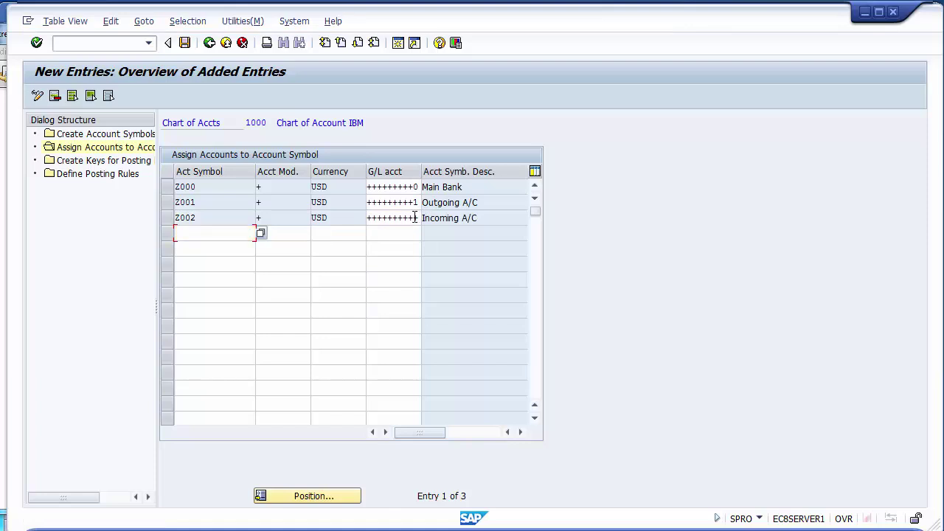
{"action": "type", "text": "2"}
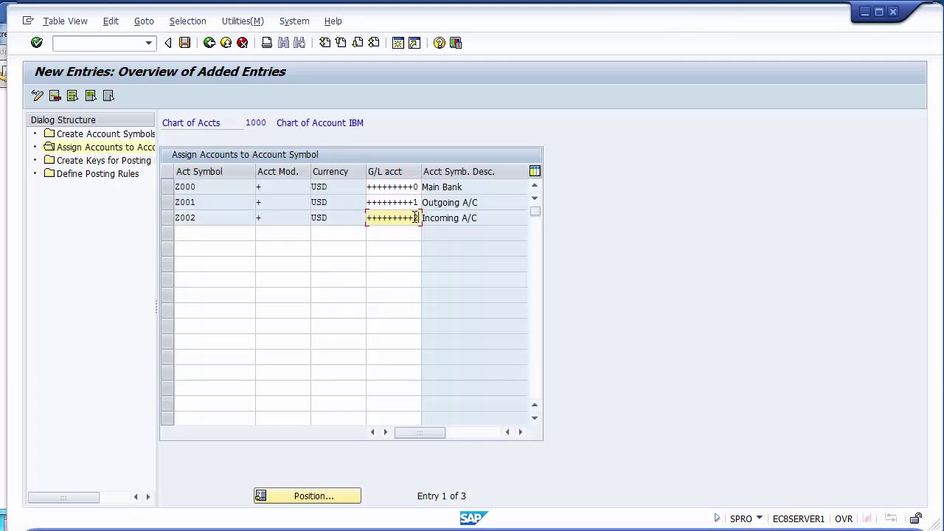
- Compare the last digits of the G/L account masks for the three account symbols
{"action": "left_click", "coordinate": [209, 188]}
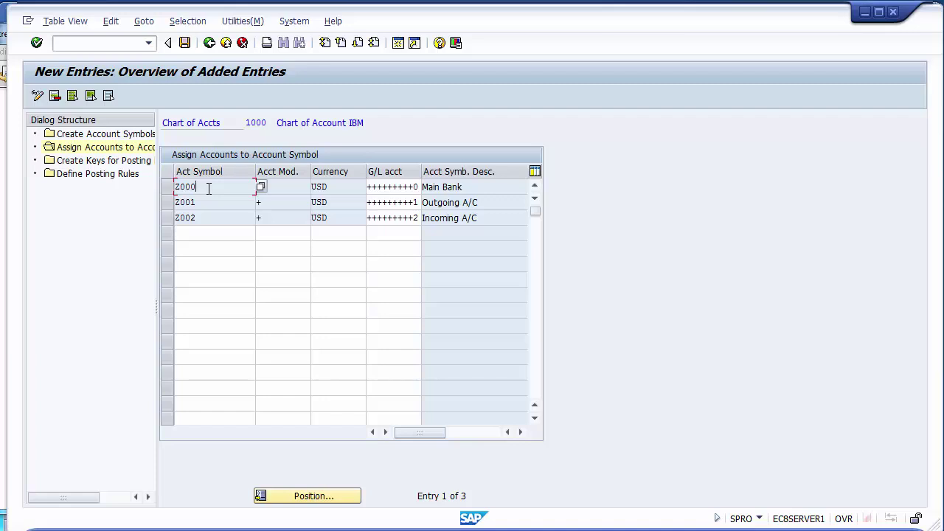
{"action": "left_click", "coordinate": [414, 187]}
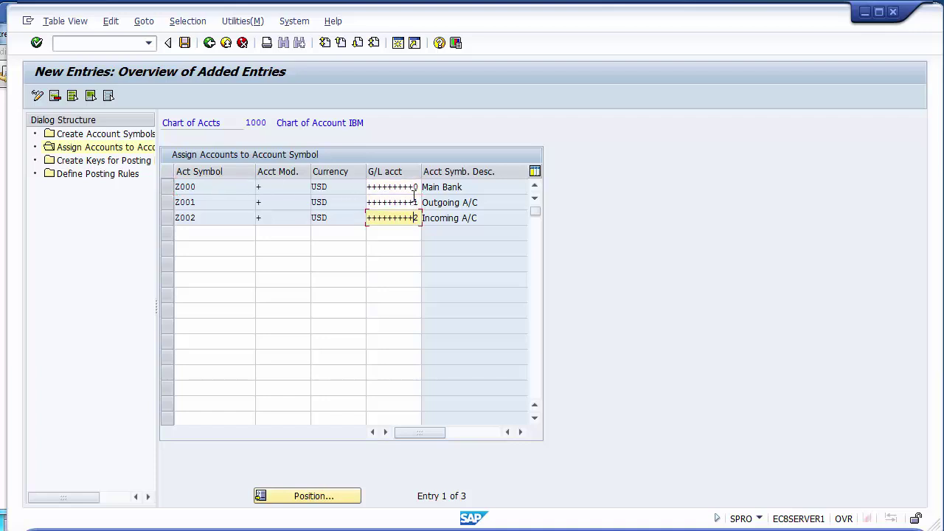
{"action": "left_click", "coordinate": [415, 202]}
{"action": "left_click", "coordinate": [414, 217]}
{"action": "left_click", "coordinate": [415, 187]}
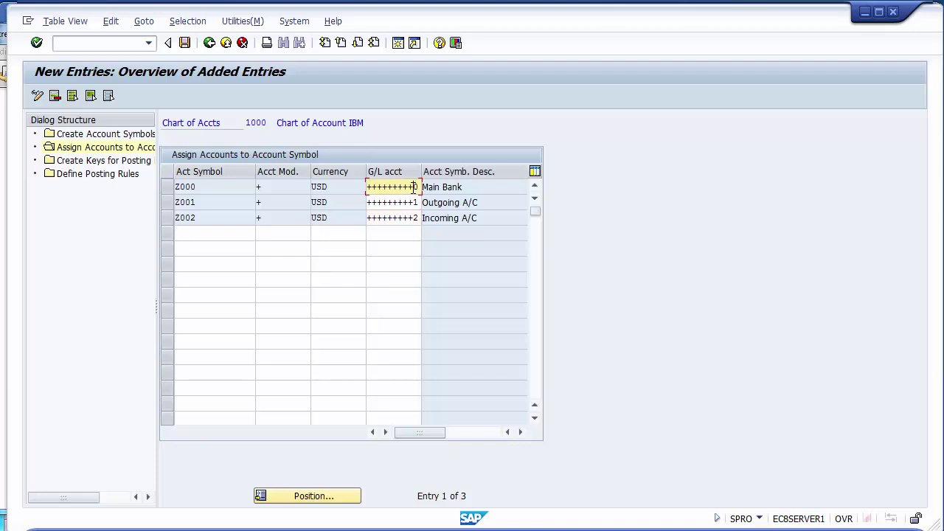
{"action": "left_click_drag", "start_coordinate": [415, 187], "coordinate": [420, 219]}
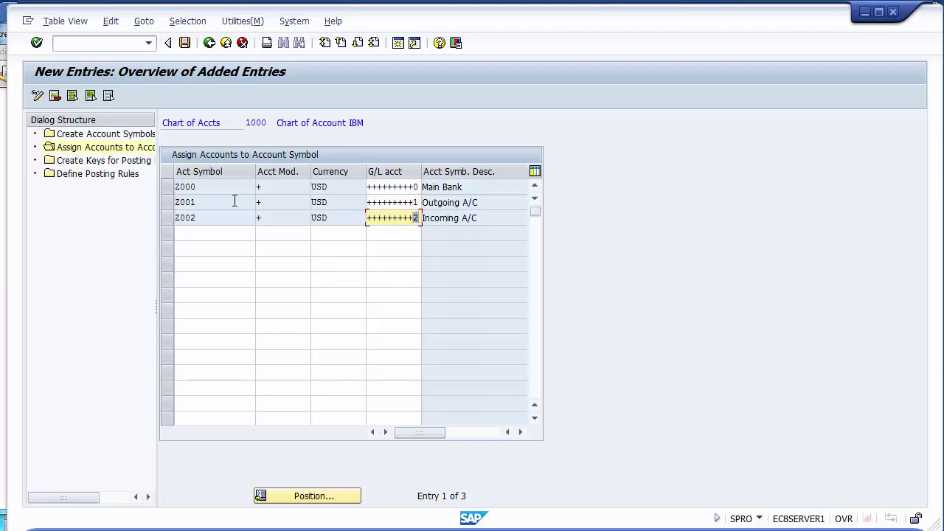
- Open G/L Account Line Item Display (FBL3N) in a new session and enter company code 1200
{"action": "left_click", "coordinate": [106, 45]}
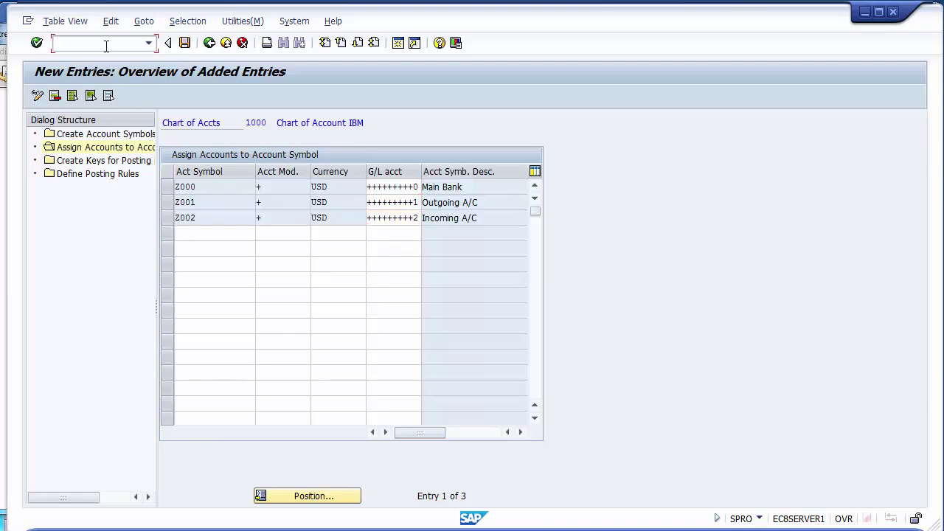
{"action": "type", "text": "/ofbl3"}
{"action": "key", "text": "Return"}
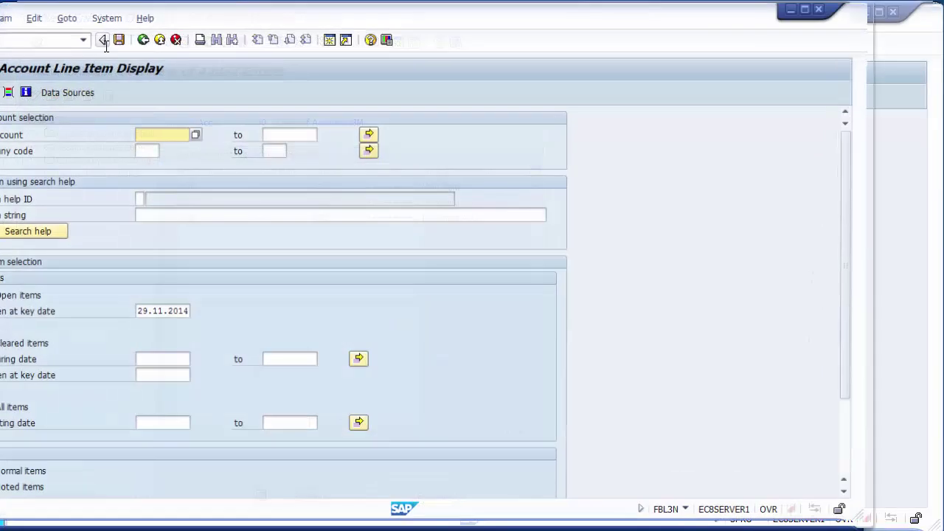
{"action": "left_click", "coordinate": [145, 151]}
{"action": "type", "text": "1200"}
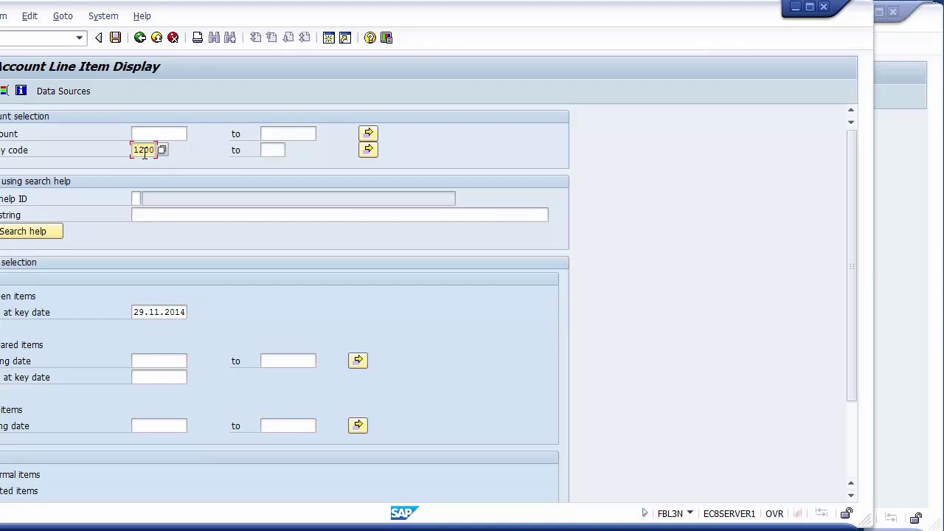
{"action": "key", "text": "Return"}
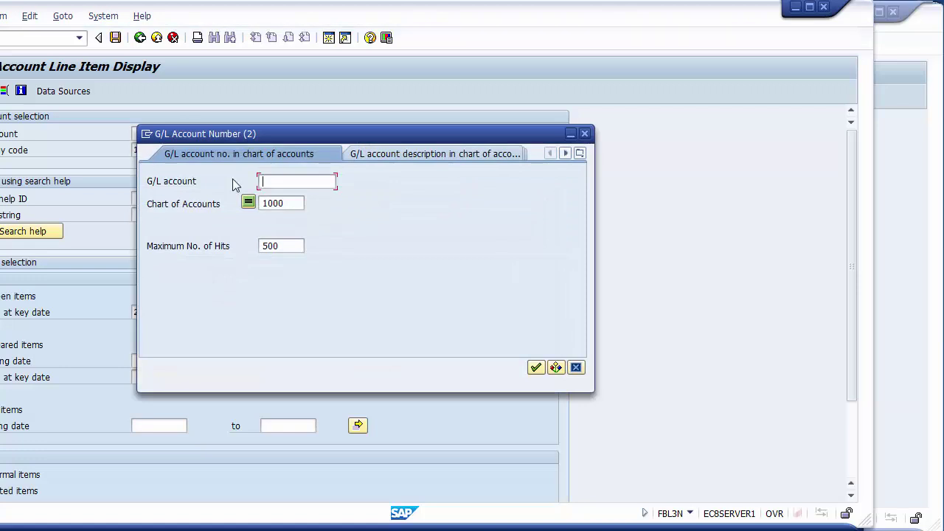
- List the G/L accounts in chart of accounts 1000 and examine the CITIBANK main, outgoing and incoming account numbers
{"action": "left_click", "coordinate": [535, 368]}
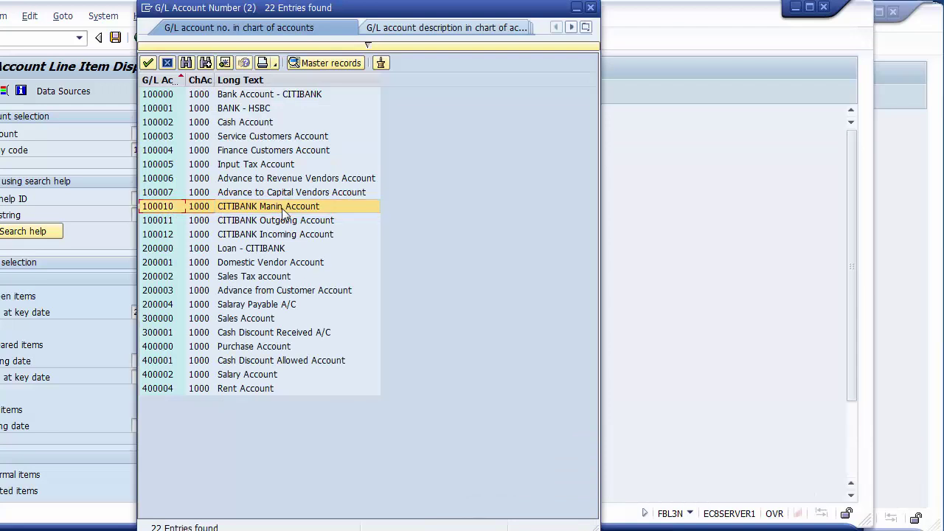
{"action": "left_click", "coordinate": [227, 225]}
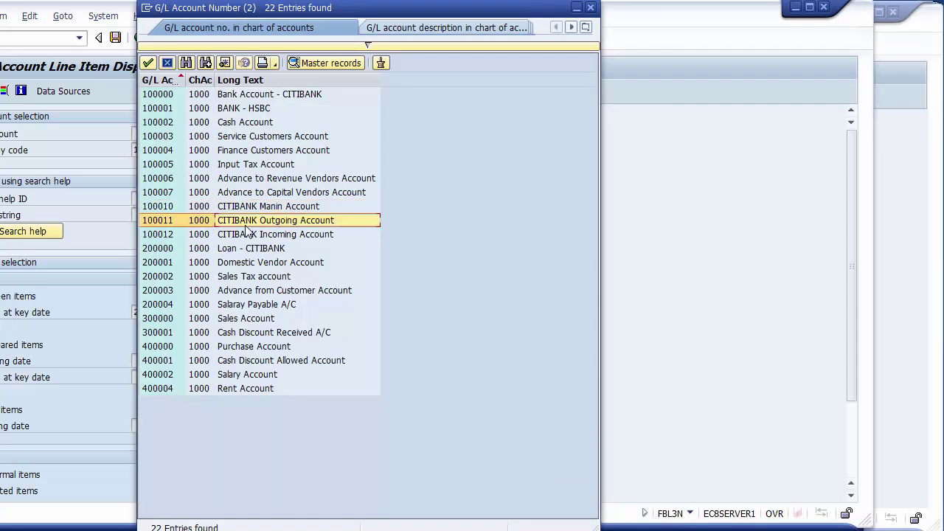
{"action": "left_click", "coordinate": [172, 224]}
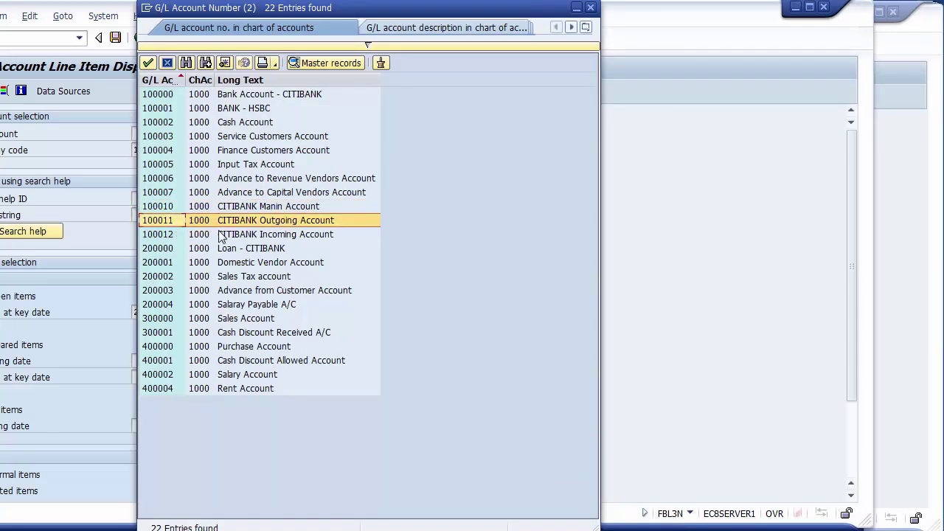
{"action": "left_click", "coordinate": [234, 236]}
{"action": "left_click", "coordinate": [170, 237]}
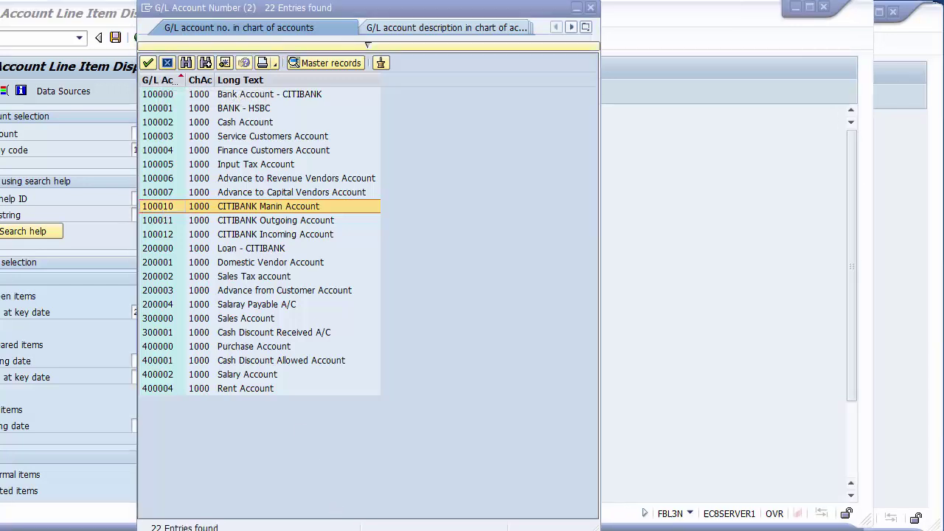
- Return to the account symbol assignment session and check each G/L account mask's ending against the CITIBANK account numbers
{"action": "mouse_move", "coordinate": [403, 494]}
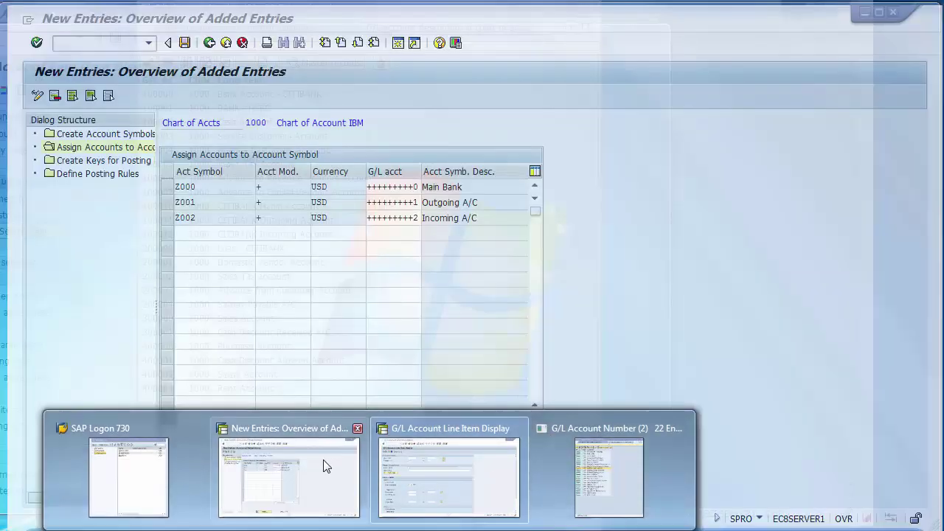
{"action": "left_click", "coordinate": [327, 468]}
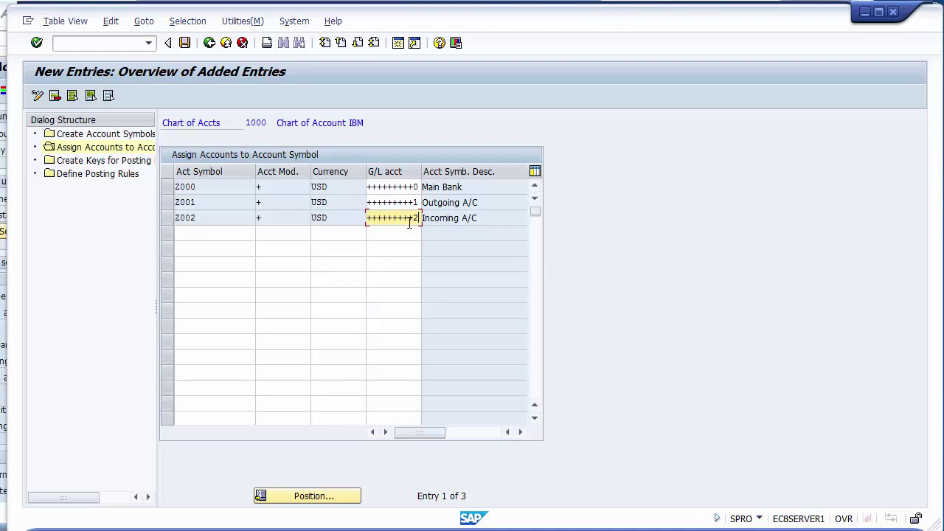
{"action": "key", "text": "Up"}
{"action": "key", "text": "Up"}
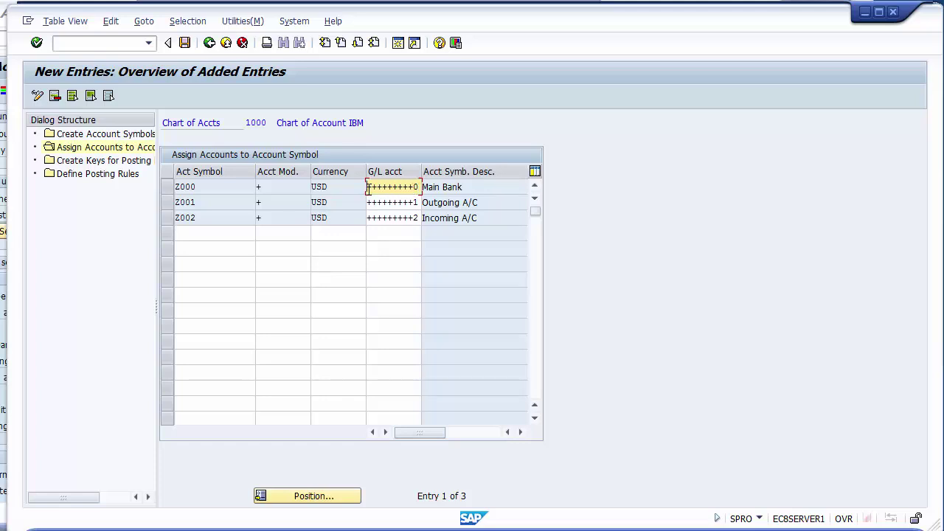
{"action": "left_click_drag", "start_coordinate": [368, 188], "coordinate": [416, 193]}
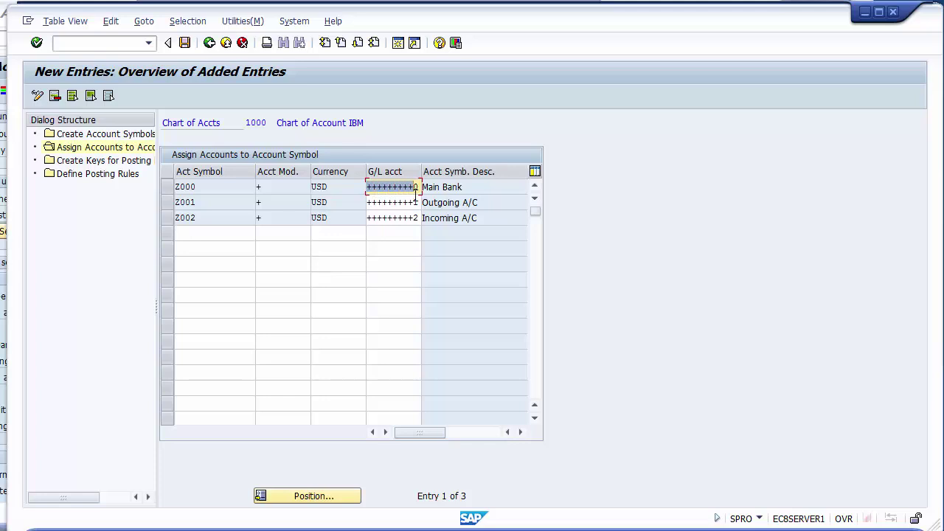
{"action": "left_click", "coordinate": [418, 189]}
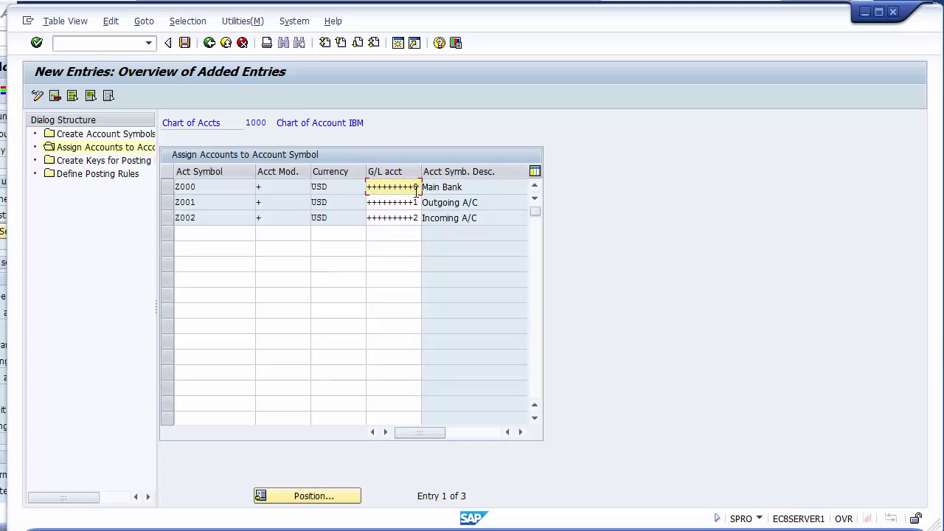
{"action": "key", "text": "Down"}
{"action": "key", "text": "Down"}
{"action": "key", "text": "Up"}
{"action": "key", "text": "Up"}
{"action": "key", "text": "Down"}
{"action": "key", "text": "Down"}
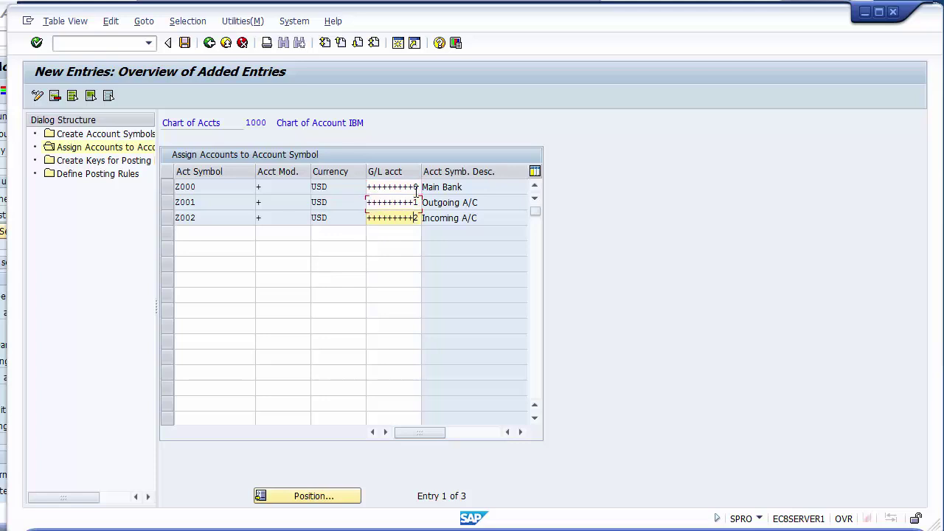
{"action": "key", "text": "Up"}
{"action": "key", "text": "Up"}
{"action": "key", "text": "Down"}
{"action": "key", "text": "Down"}
{"action": "key", "text": "Down"}
{"action": "key", "text": "Up"}
{"action": "key", "text": "Up"}
{"action": "key", "text": "Up"}
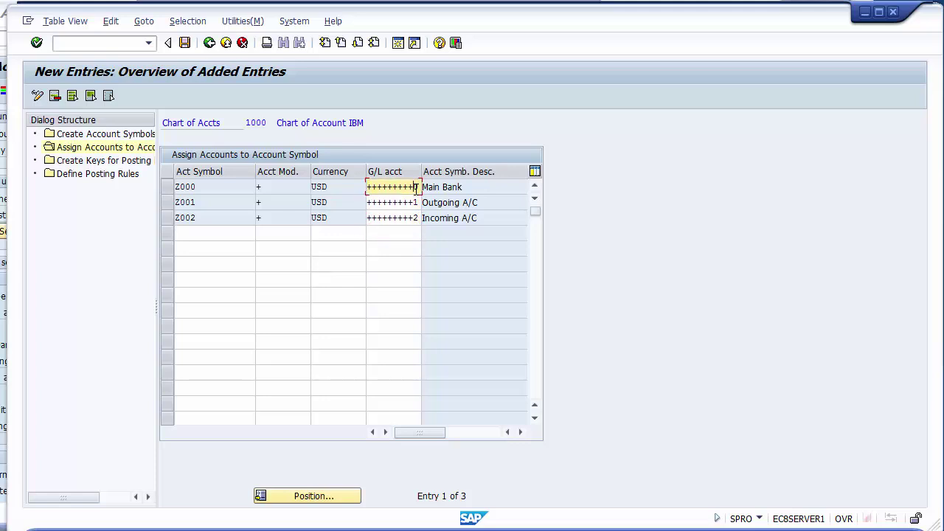
{"action": "left_click", "coordinate": [415, 201]}
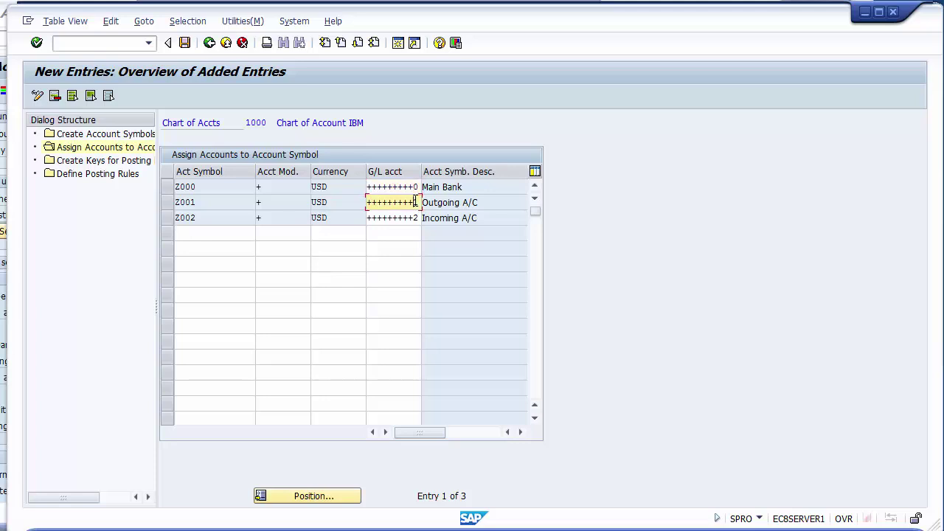
{"action": "left_click", "coordinate": [415, 217]}
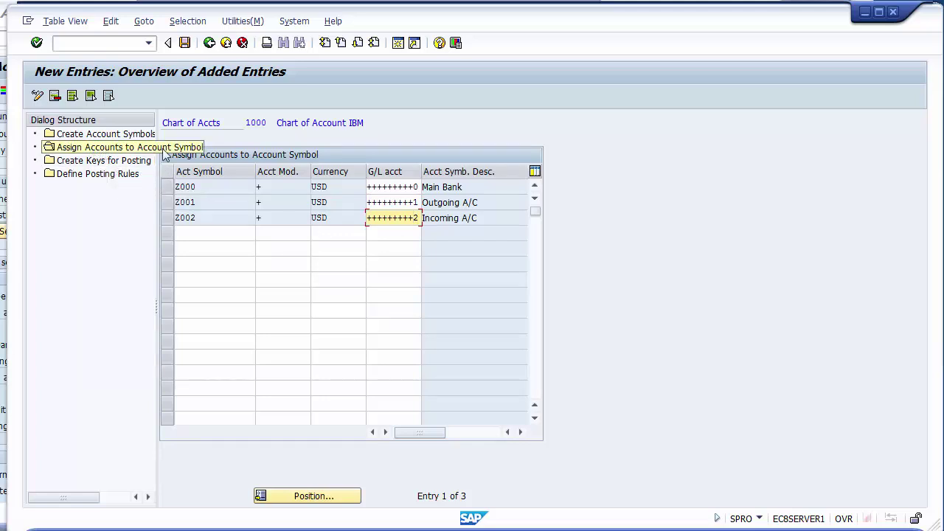
- Recheck the G/L account masks and save the Z000, Z001 and Z002 account assignments
{"action": "left_click", "coordinate": [417, 188]}
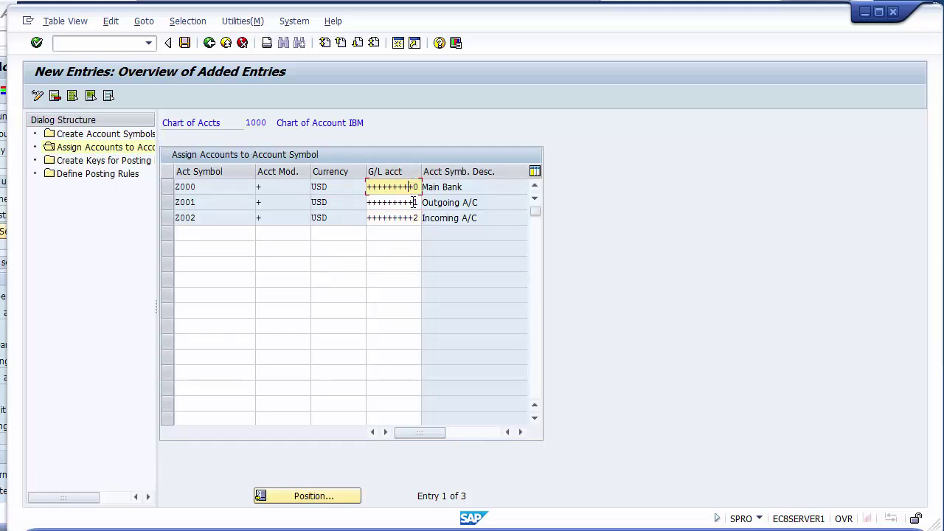
{"action": "left_click", "coordinate": [414, 202]}
{"action": "left_click", "coordinate": [414, 218]}
{"action": "left_click", "coordinate": [405, 188]}
{"action": "left_click", "coordinate": [184, 44]}
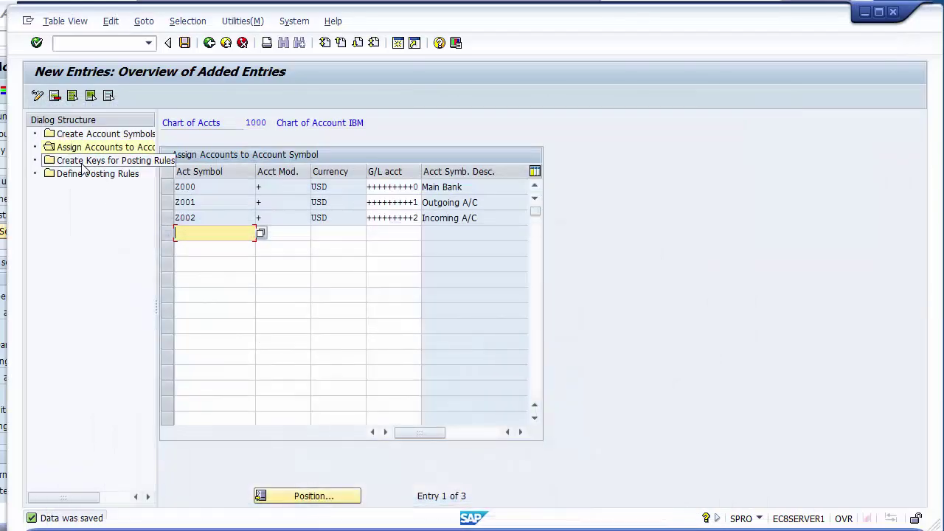
- Open Create Keys for Posting Rules and find the existing outgoing and incoming transfer keys RU01 and RU02
{"action": "left_click", "coordinate": [83, 164]}
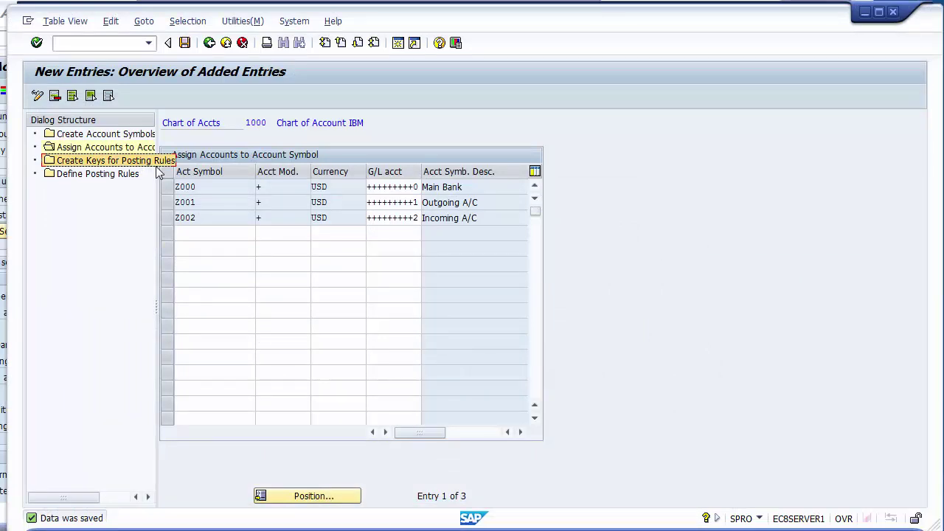
{"action": "double_click", "coordinate": [65, 163]}
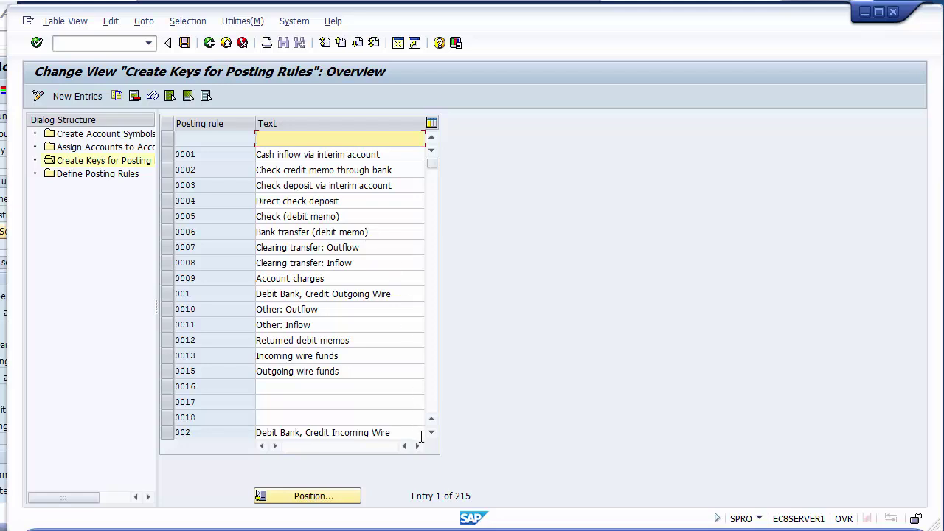
{"action": "left_click", "coordinate": [432, 412]}
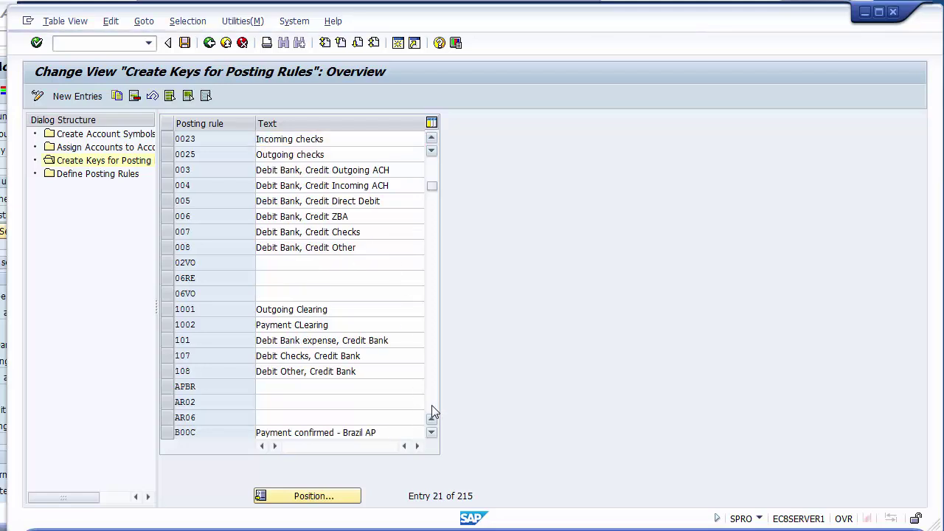
{"action": "left_click", "coordinate": [432, 412]}
{"action": "left_click", "coordinate": [433, 412]}
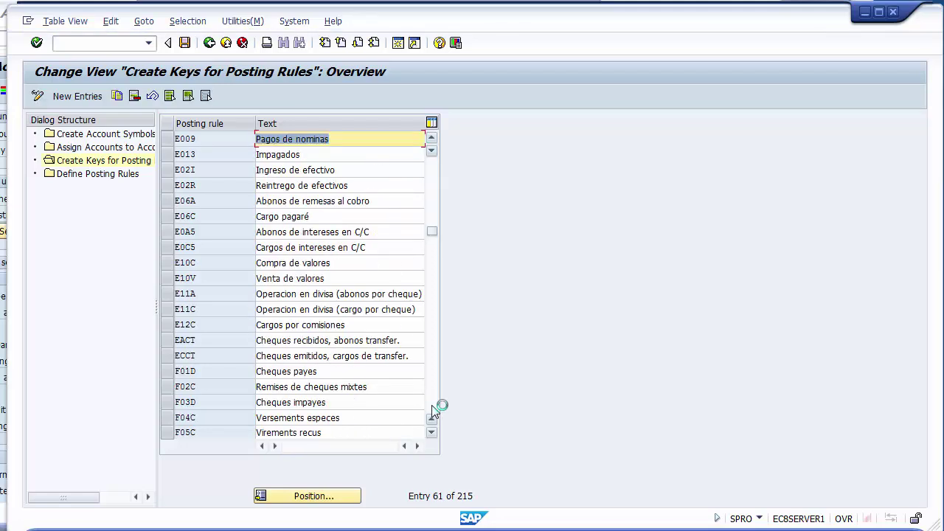
{"action": "left_click", "coordinate": [432, 412]}
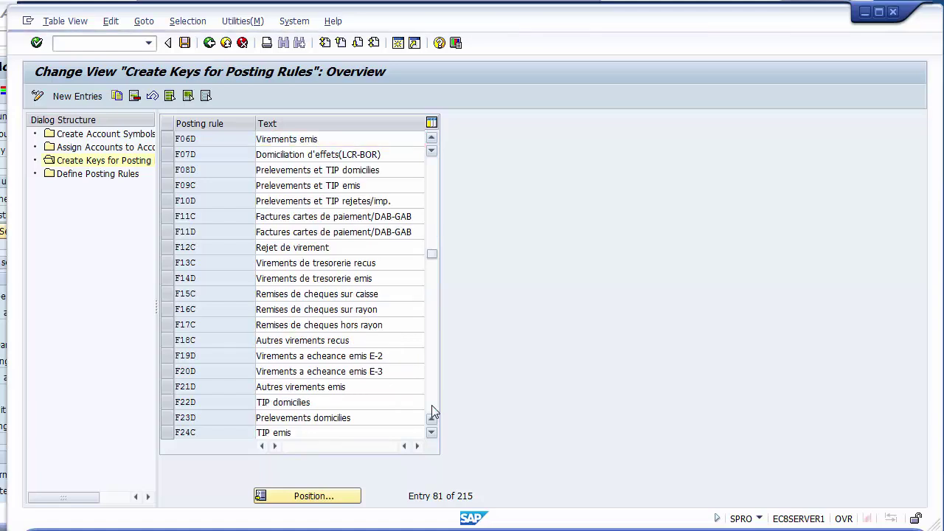
{"action": "left_click", "coordinate": [432, 412]}
{"action": "left_click", "coordinate": [433, 407]}
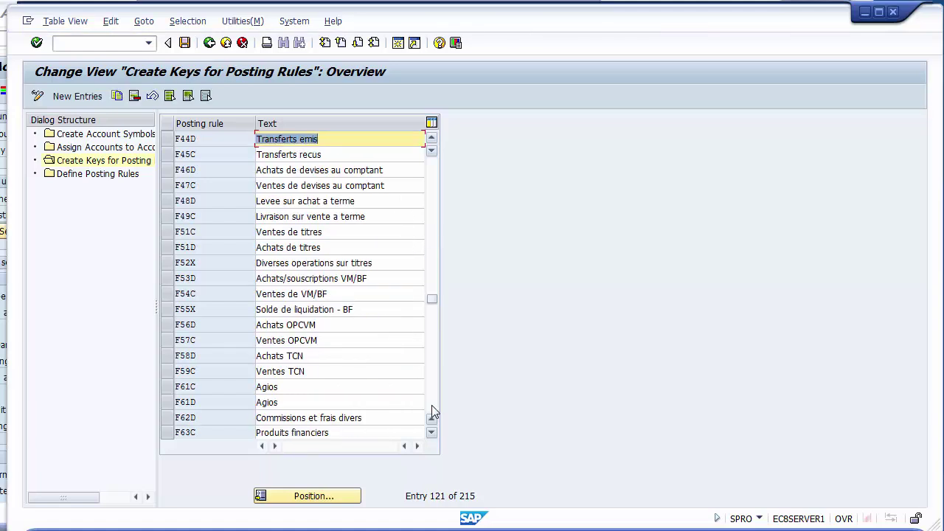
{"action": "left_click", "coordinate": [433, 412]}
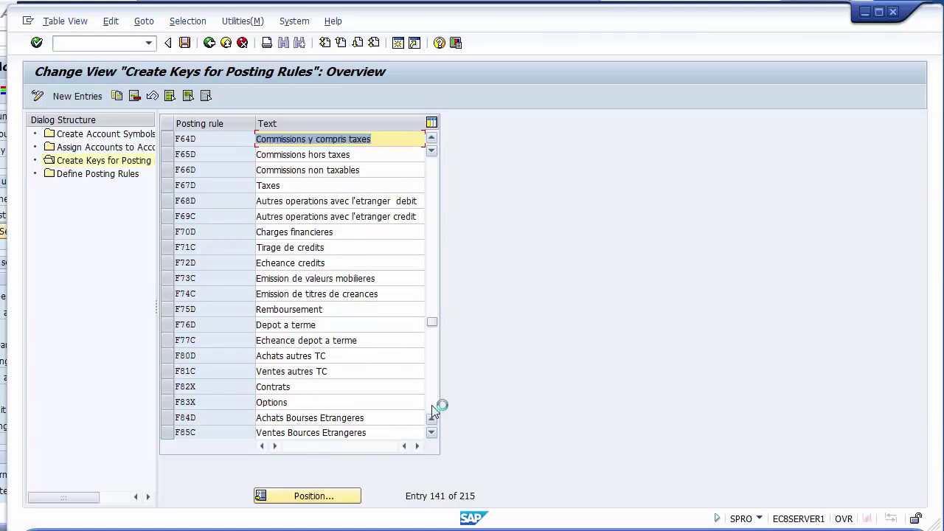
{"action": "left_click", "coordinate": [433, 407]}
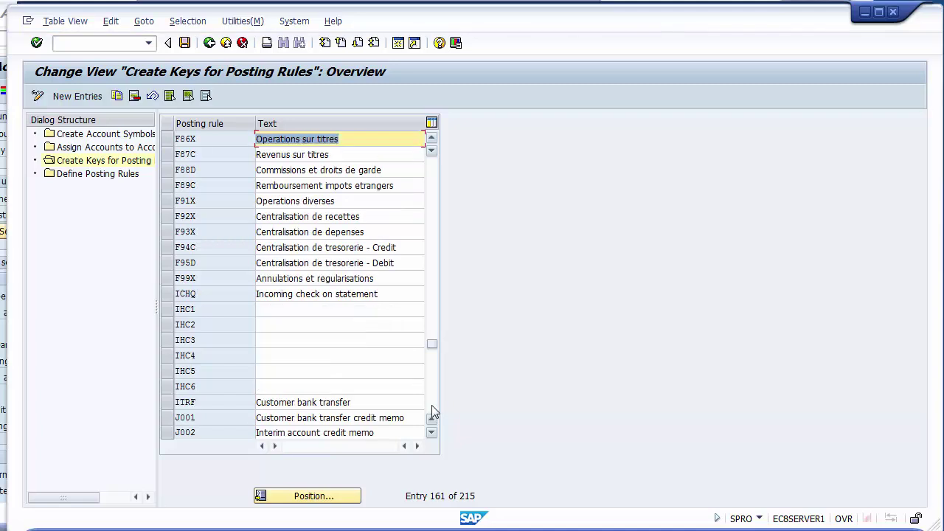
{"action": "left_click", "coordinate": [434, 407]}
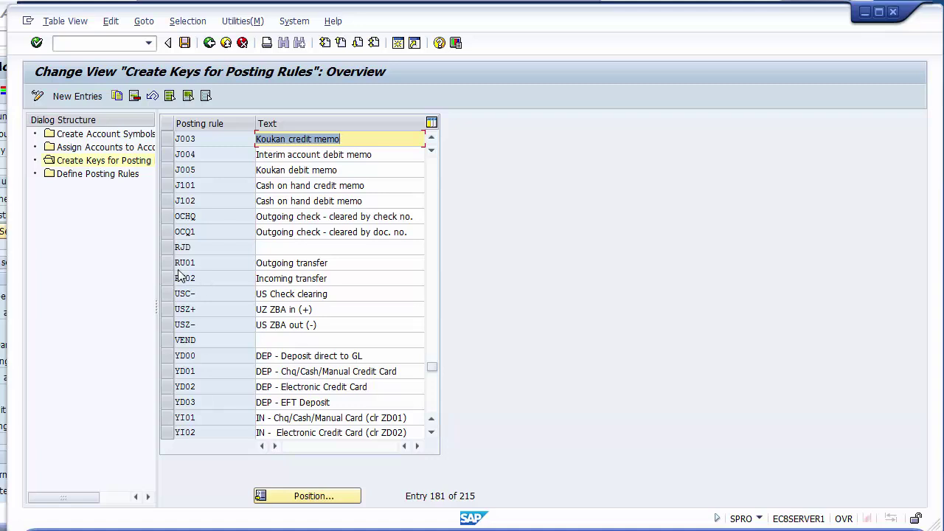
- Copy the posting rule keys RU01 (Outgoing transfer) and RU02 (Incoming transfer) as templates for new keys
{"action": "left_click_drag", "start_coordinate": [168, 263], "coordinate": [170, 284]}
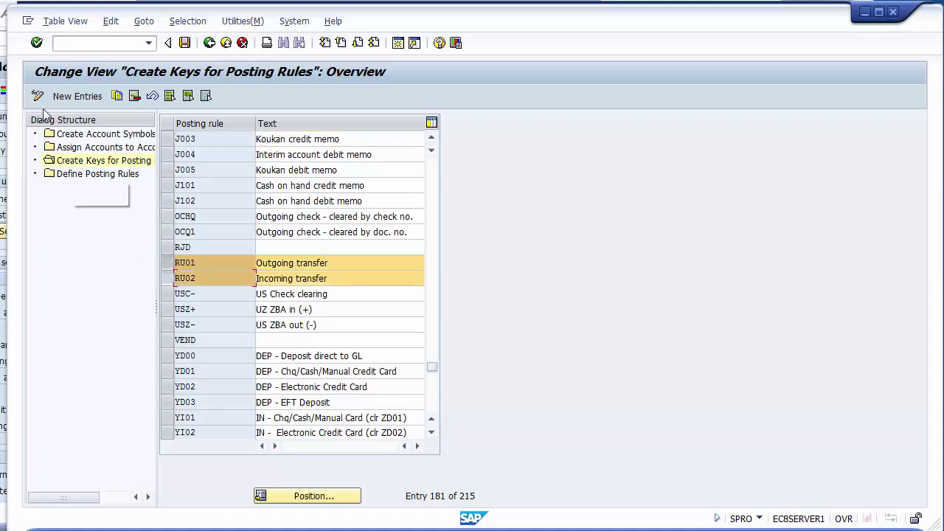
{"action": "left_click", "coordinate": [167, 278]}
{"action": "left_click", "coordinate": [169, 263]}
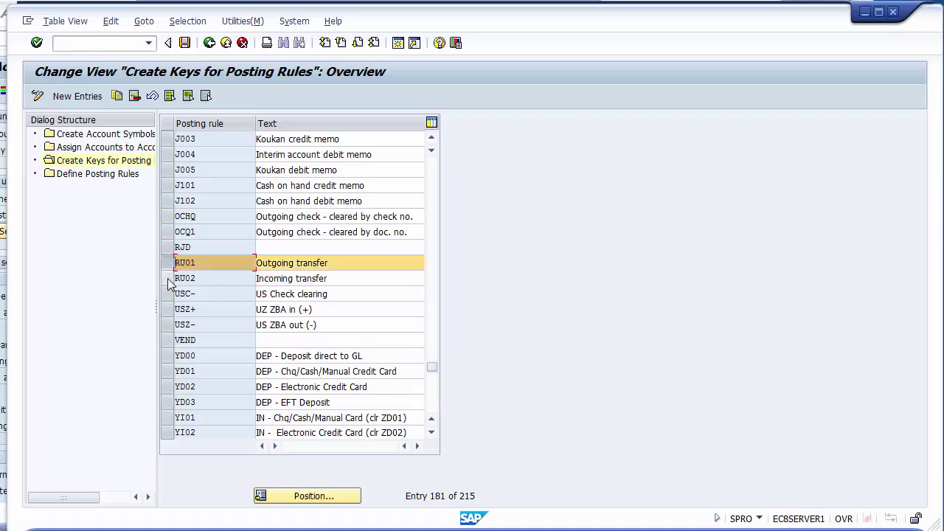
{"action": "left_click", "coordinate": [167, 278]}
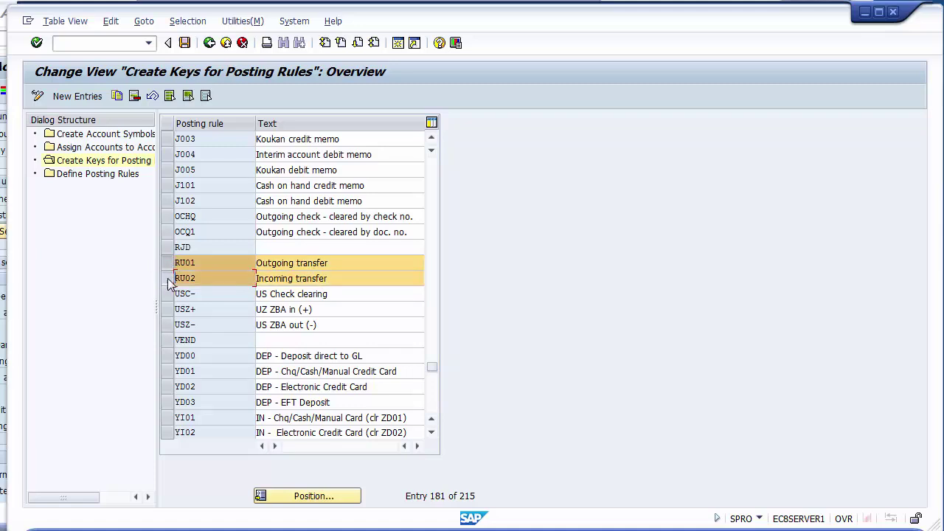
{"action": "left_click", "coordinate": [117, 97]}
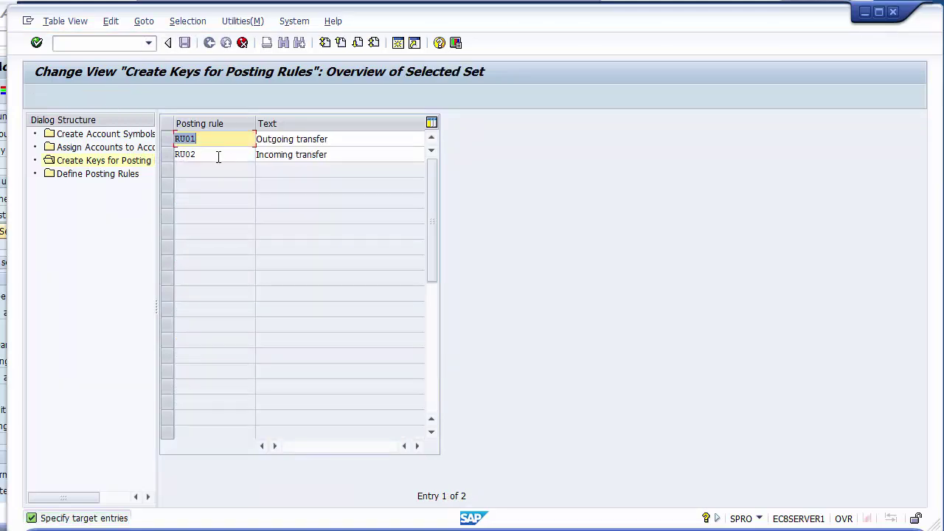
- Name the copied outgoing transfer key Z001 and the incoming transfer key Z002, keeping their texts, and save both
{"action": "type", "text": "Z"}
{"action": "left_click", "coordinate": [219, 157]}
{"action": "key", "text": "BackSpace"}
{"action": "key", "text": "BackSpace"}
{"action": "key", "text": "BackSpace"}
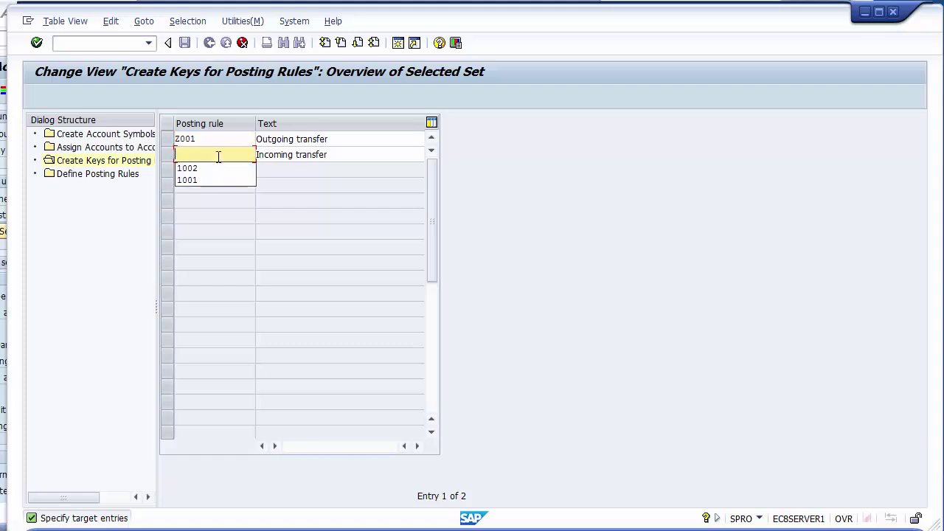
{"action": "type", "text": "Z002"}
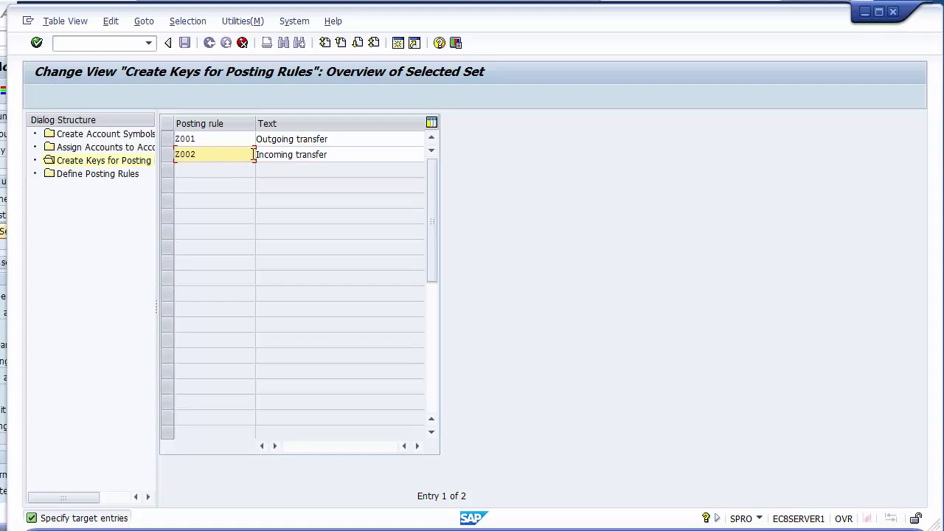
{"action": "left_click", "coordinate": [299, 155]}
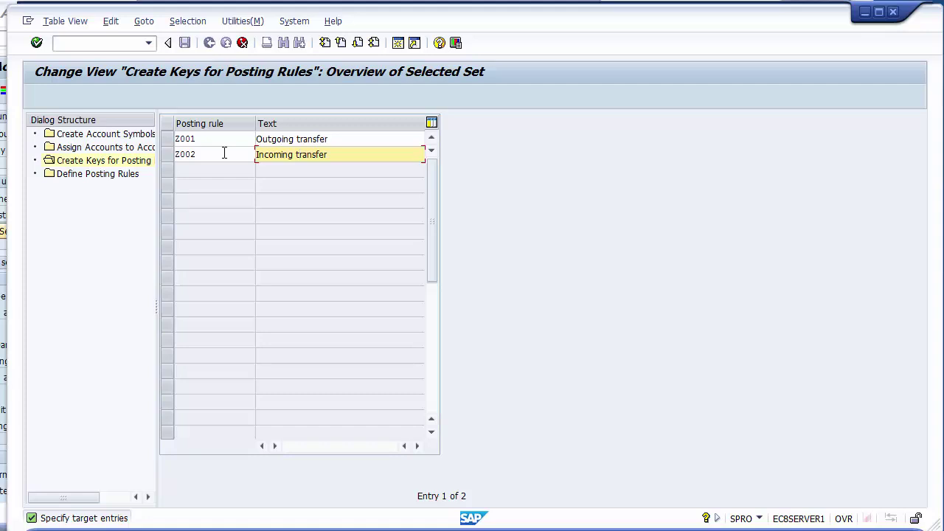
{"action": "key", "text": "F6"}
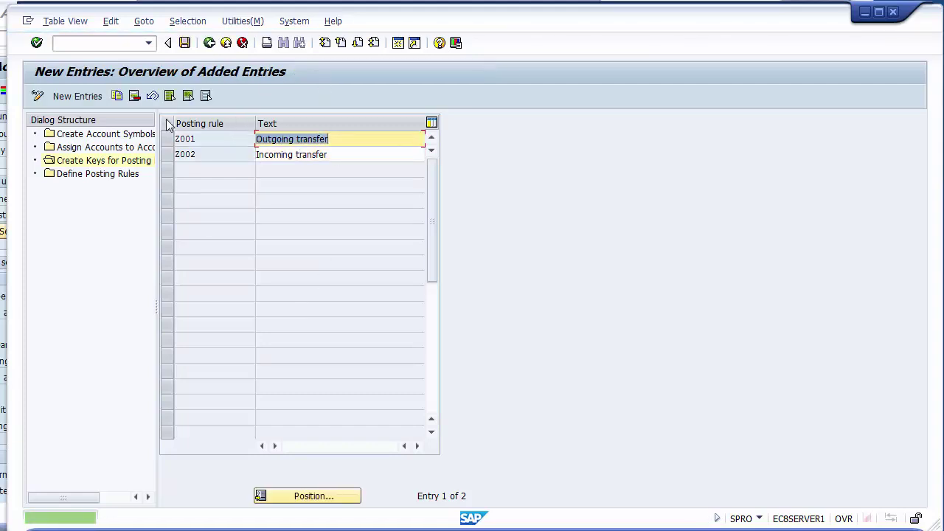
{"action": "left_click", "coordinate": [185, 44]}
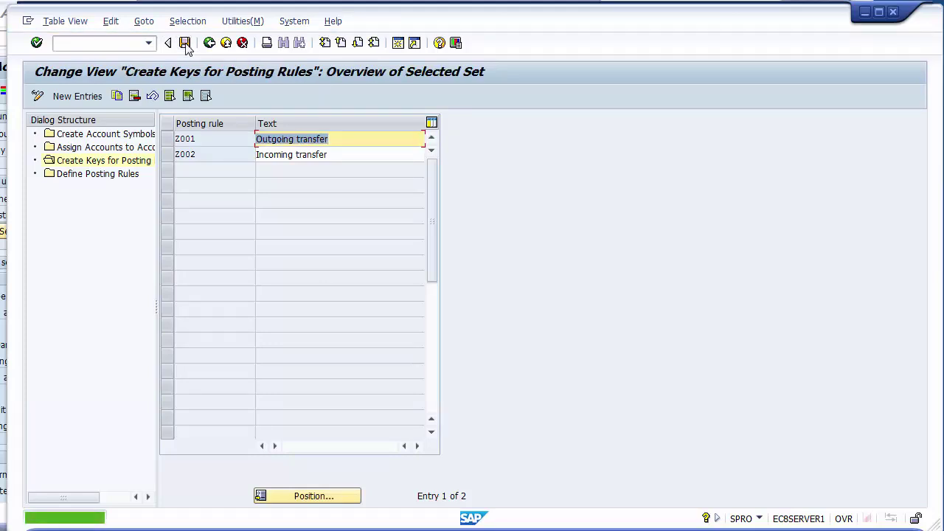
{"action": "left_click", "coordinate": [90, 163]}
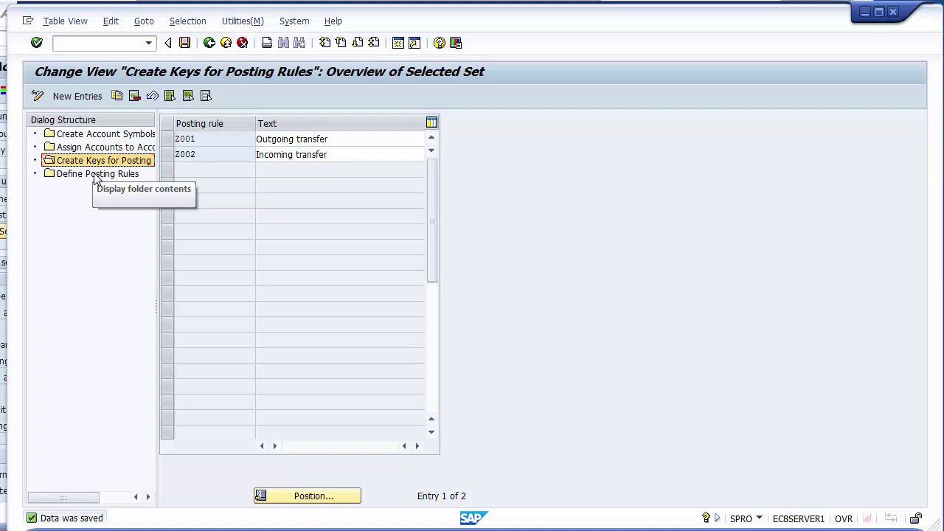
{"action": "left_click", "coordinate": [73, 97]}
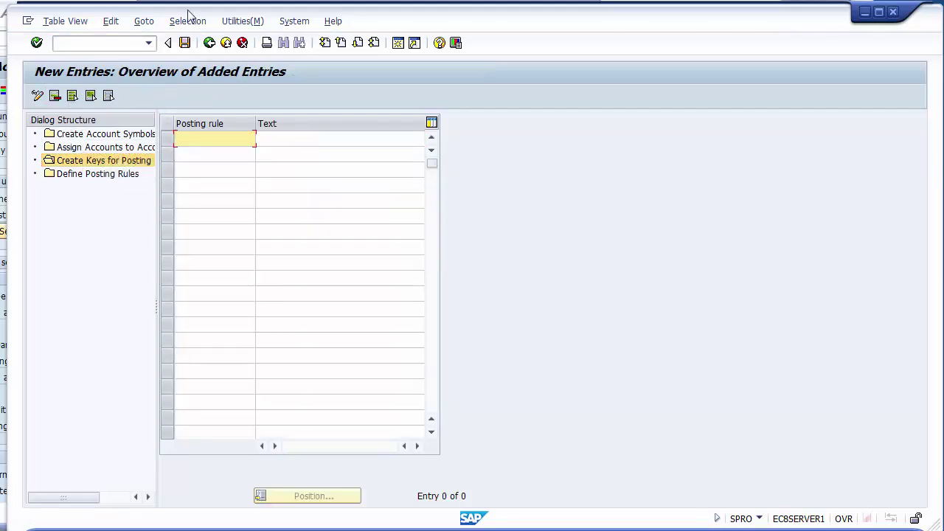
{"action": "left_click", "coordinate": [260, 145]}
{"action": "left_click", "coordinate": [235, 143]}
{"action": "left_click", "coordinate": [275, 140]}
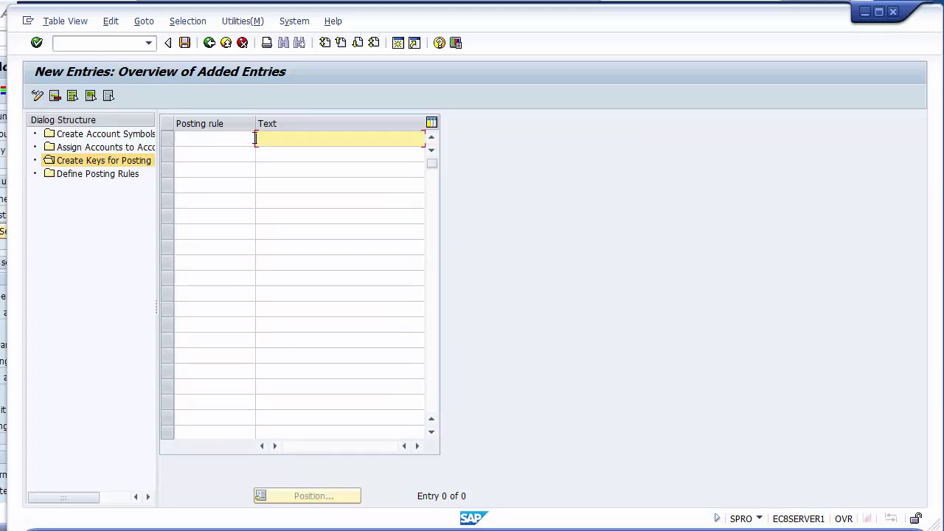
{"action": "double_click", "coordinate": [72, 164]}
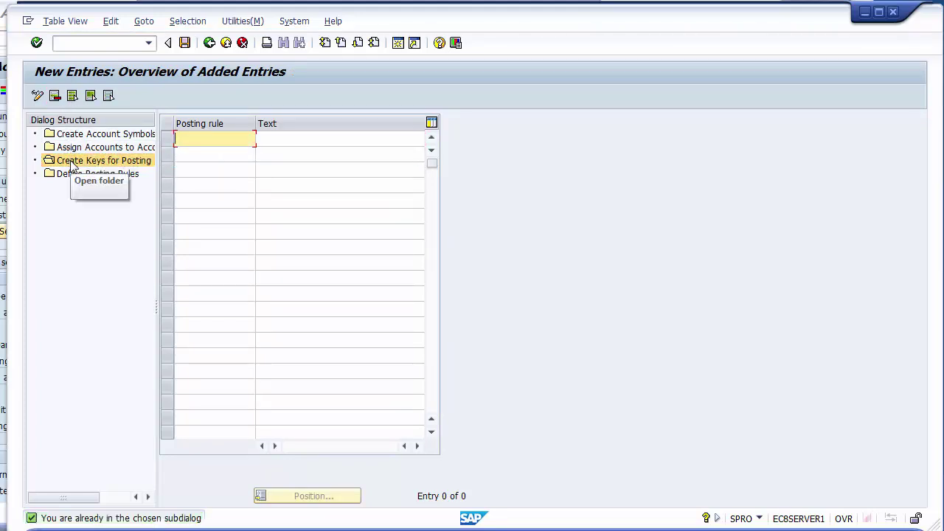
{"action": "left_click", "coordinate": [208, 43]}
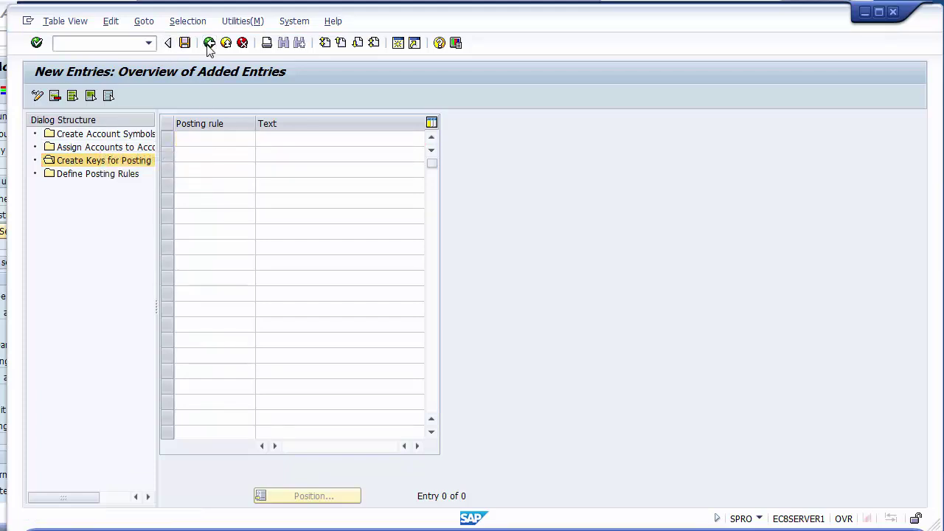
- Position the full posting rule key list at Z001 and check the Z001 and Z002 entries
{"action": "left_click", "coordinate": [88, 165]}
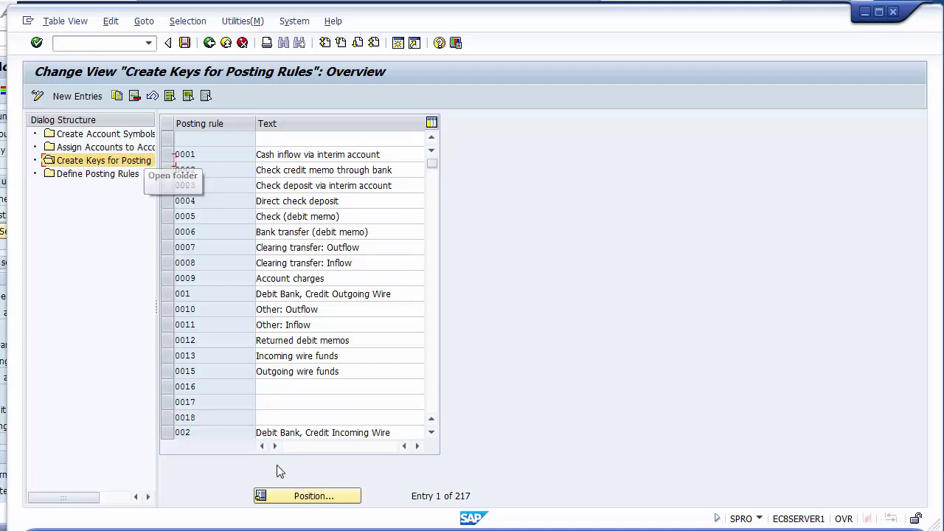
{"action": "left_click", "coordinate": [294, 499]}
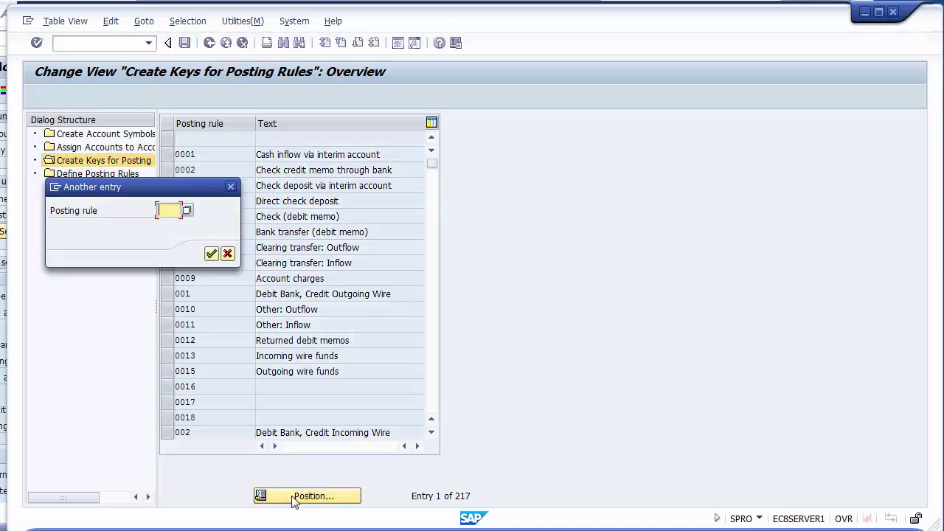
{"action": "type", "text": "Z001"}
{"action": "key", "text": "Return"}
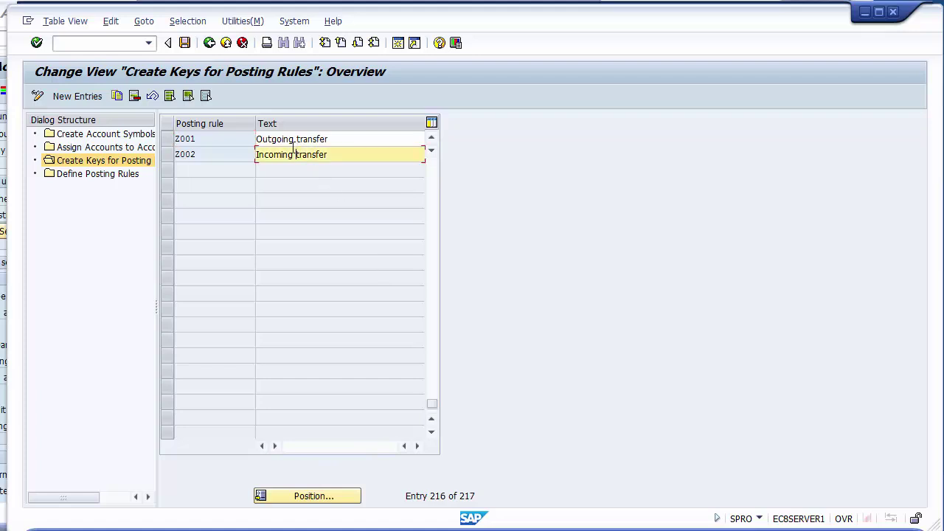
{"action": "left_click", "coordinate": [216, 155]}
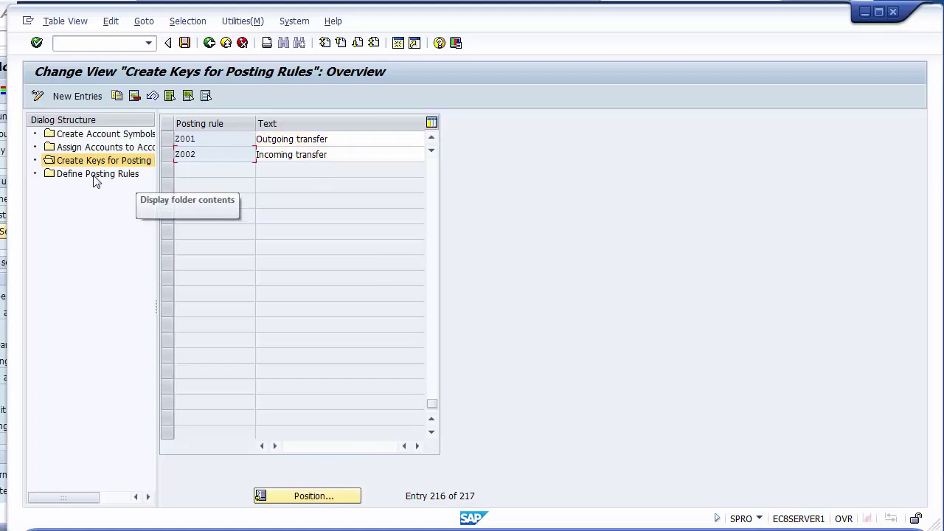
- Open Define Posting Rules and start a new posting rule entry, accepting the checks on the existing rules
{"action": "left_click", "coordinate": [95, 177]}
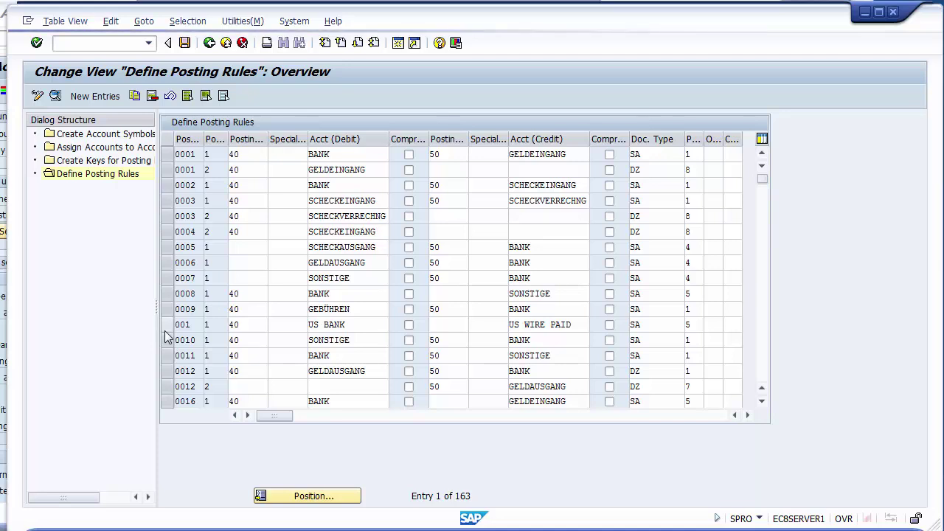
{"action": "scroll", "coordinate": [167, 337], "scroll_direction": "down", "scroll_amount": 3}
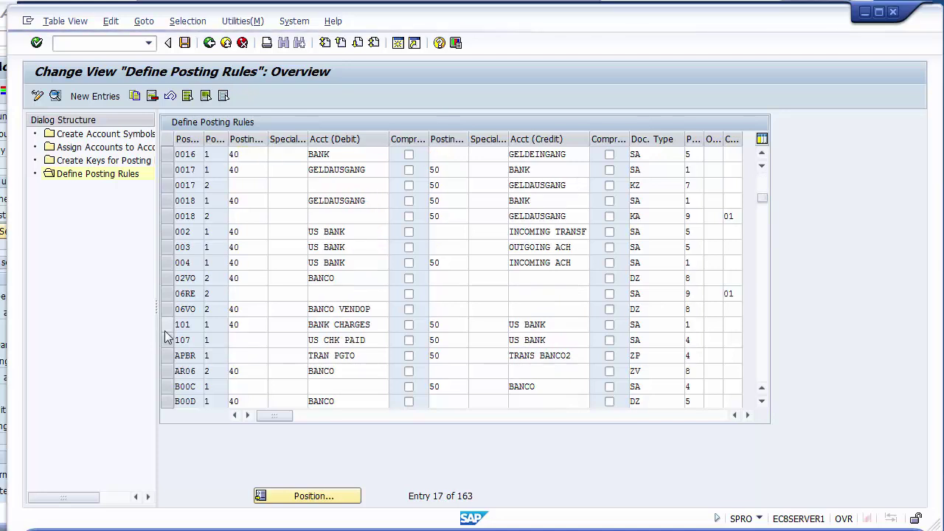
{"action": "scroll", "coordinate": [167, 338], "scroll_direction": "down", "scroll_amount": 3}
{"action": "scroll", "coordinate": [167, 337], "scroll_direction": "down", "scroll_amount": 3}
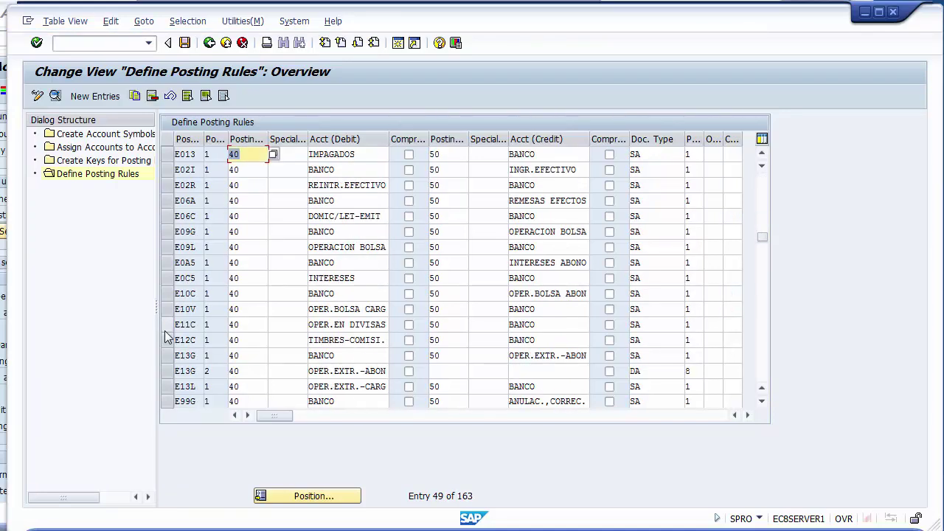
{"action": "left_click", "coordinate": [97, 98]}
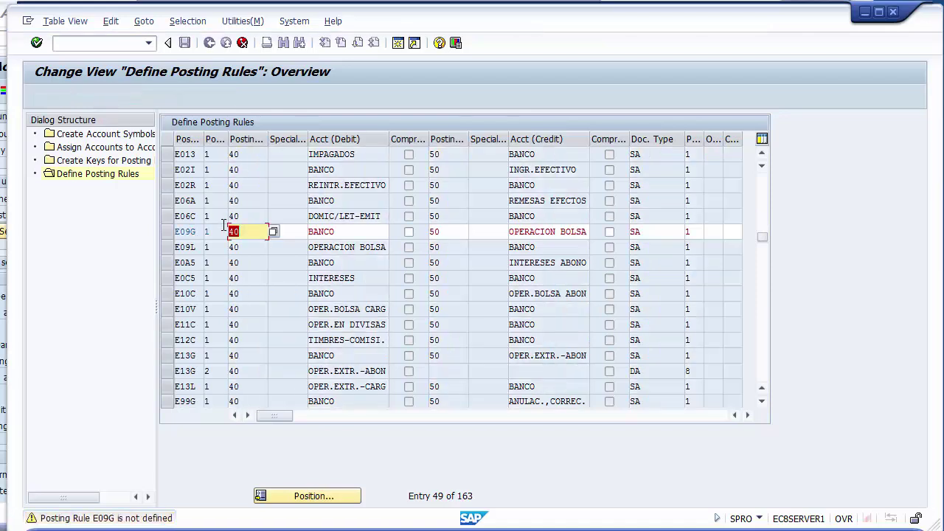
{"action": "key", "text": "Return"}
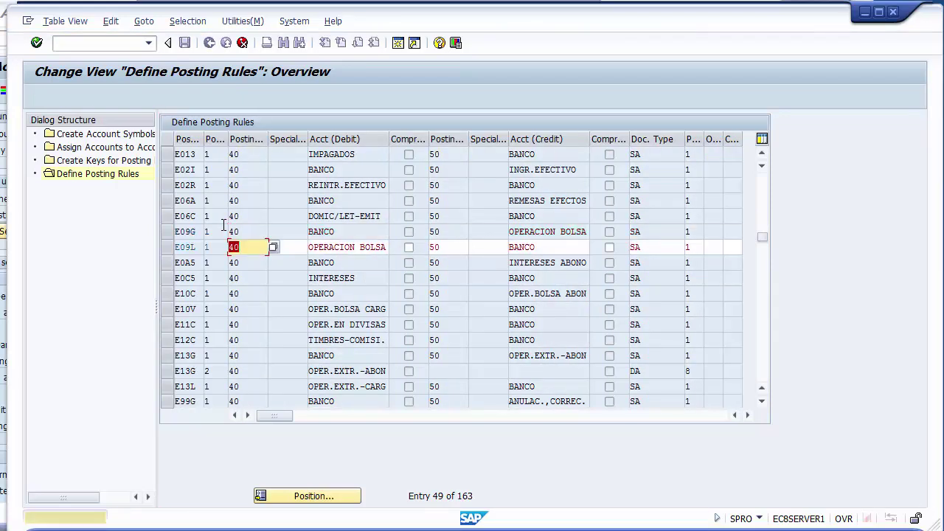
{"action": "key", "text": "Return"}
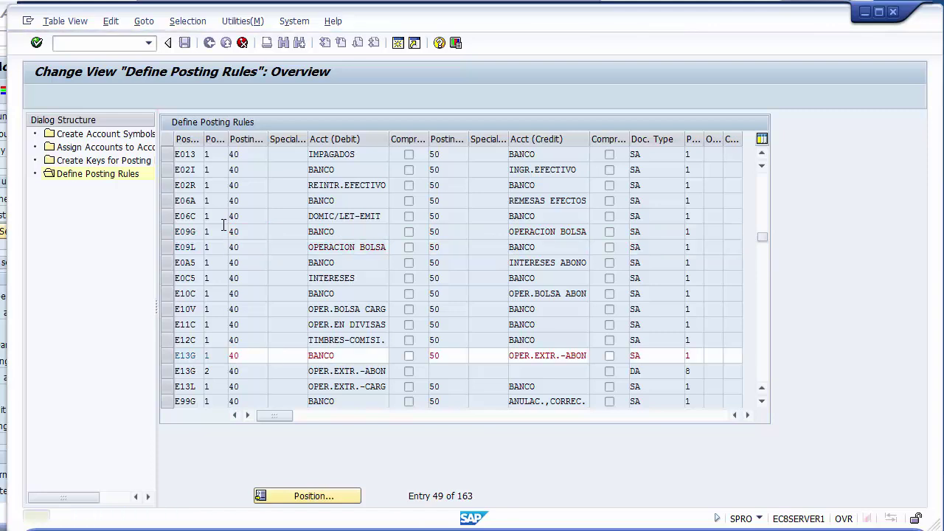
{"action": "key", "text": "Return"}
{"action": "key", "text": "Return"}
{"action": "key", "text": "Return"}
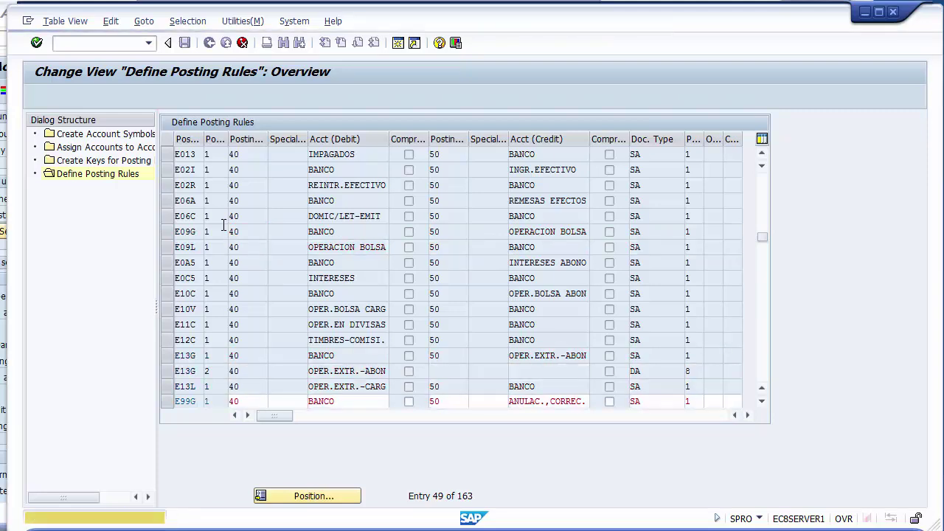
{"action": "key", "text": "Return"}
{"action": "key", "text": "Return"}
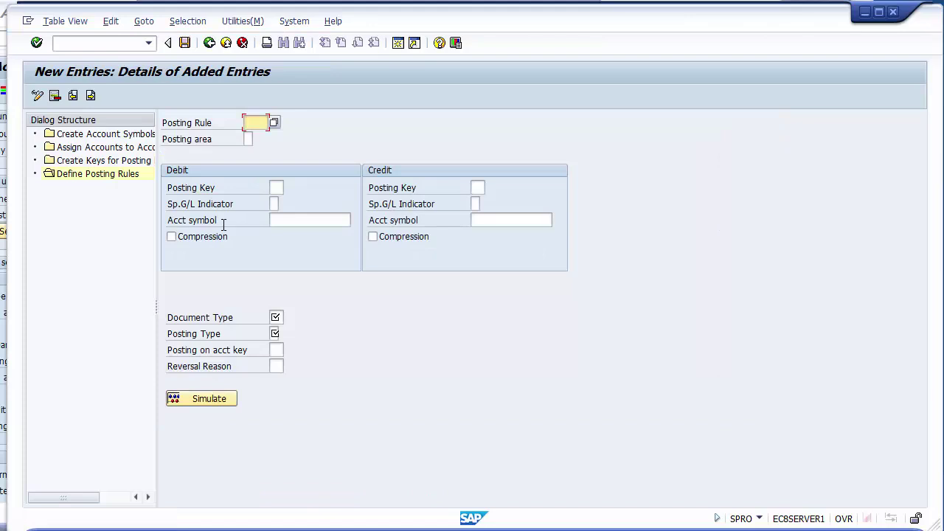
- Assign the Outgoing transfer key Z001 as the new entry's posting rule and set its posting area to 1
{"action": "key", "text": "Return"}
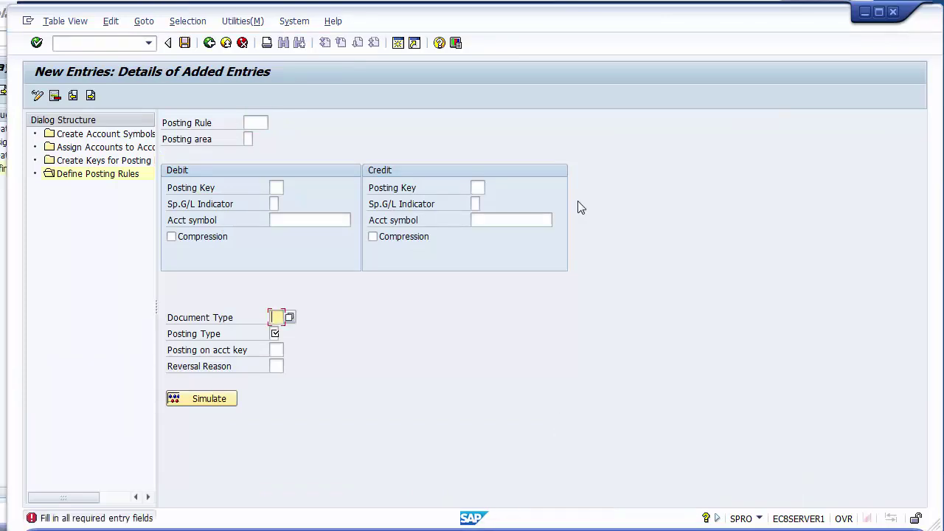
{"action": "left_click", "coordinate": [252, 124]}
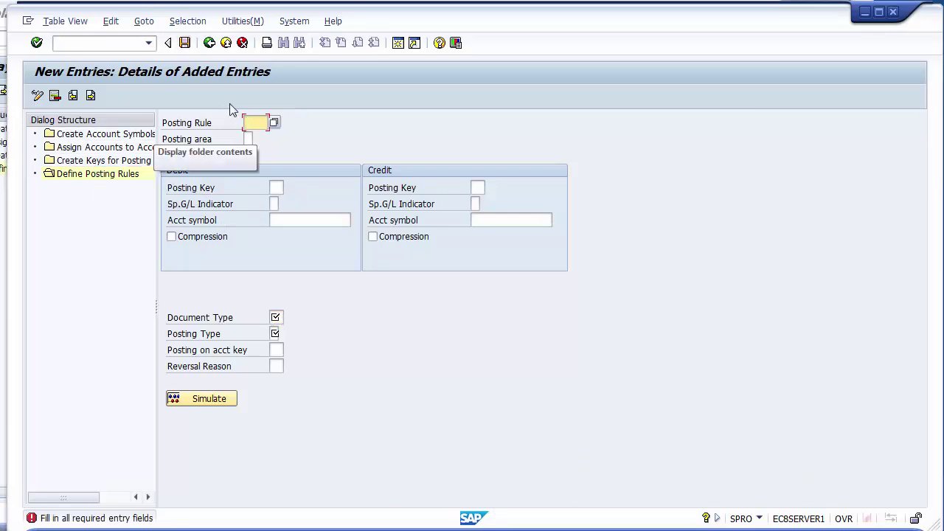
{"action": "key", "text": "F4"}
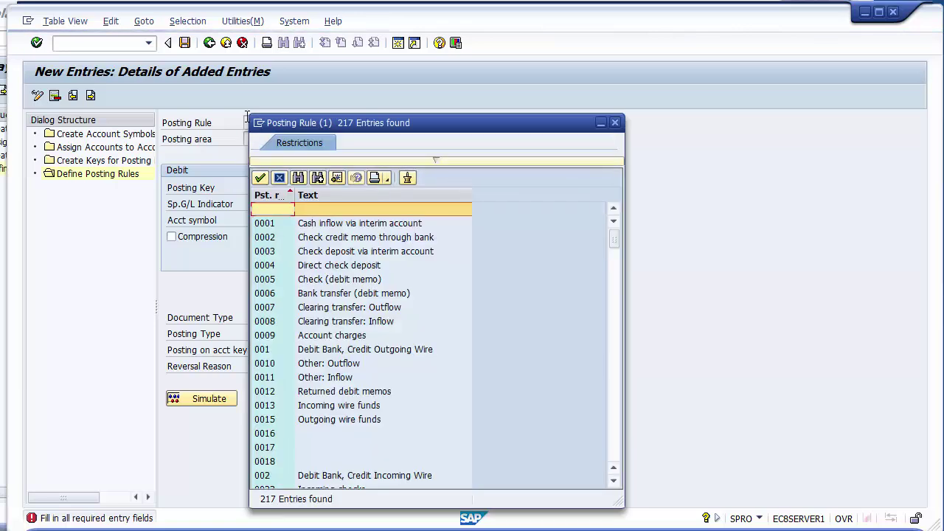
{"action": "key", "text": "Page_Down"}
{"action": "key", "text": "Page_Down"}
{"action": "key", "text": "Page_Down"}
{"action": "key", "text": "Page_Down"}
{"action": "key", "text": "Page_Down"}
{"action": "key", "text": "Page_Down"}
{"action": "key", "text": "Page_Down"}
{"action": "key", "text": "Page_Down"}
{"action": "key", "text": "Page_Down"}
{"action": "key", "text": "Page_Down"}
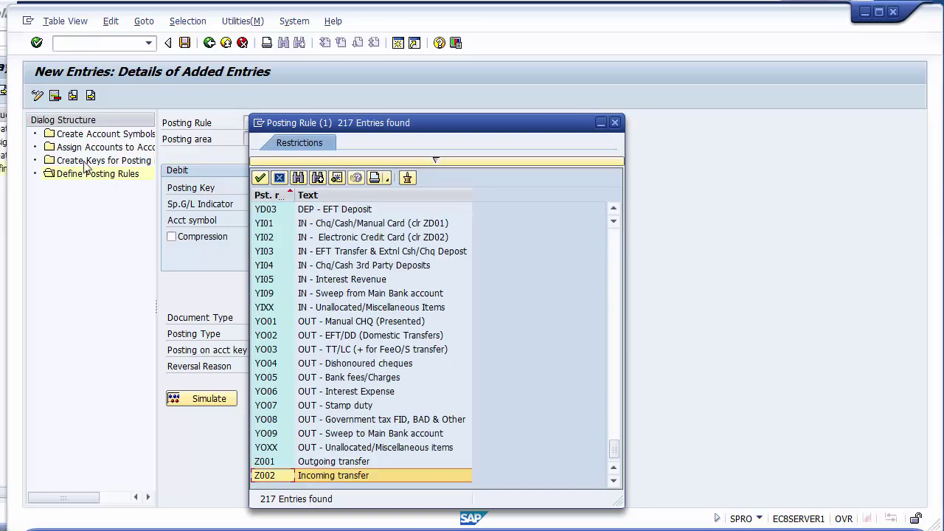
{"action": "left_click", "coordinate": [264, 463]}
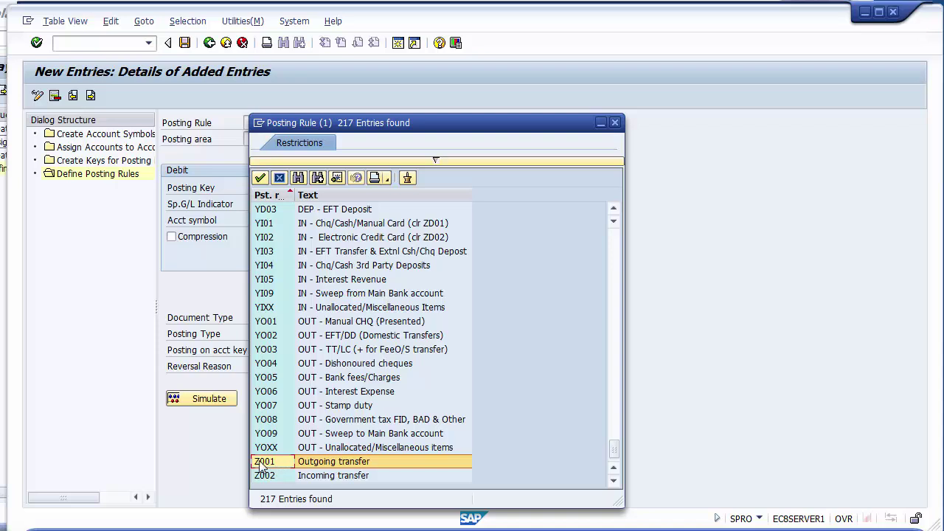
{"action": "double_click", "coordinate": [261, 462]}
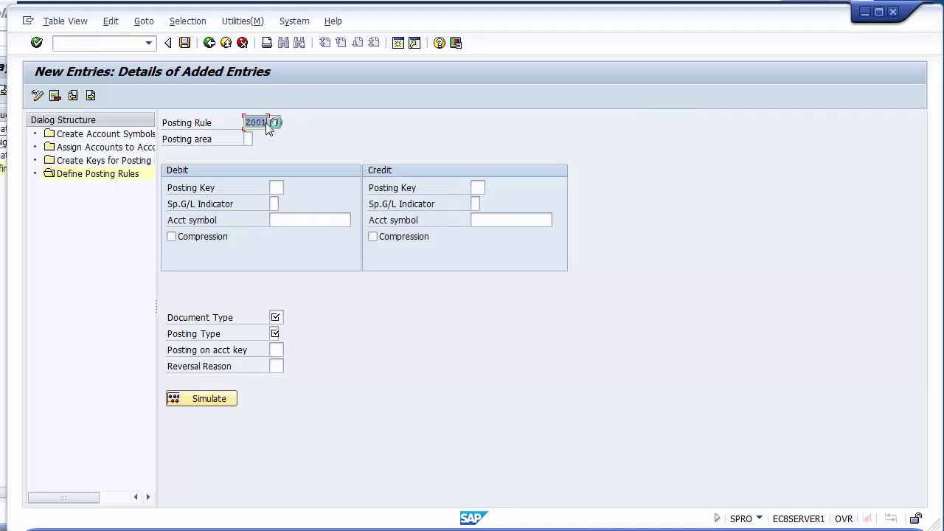
{"action": "left_click", "coordinate": [249, 139]}
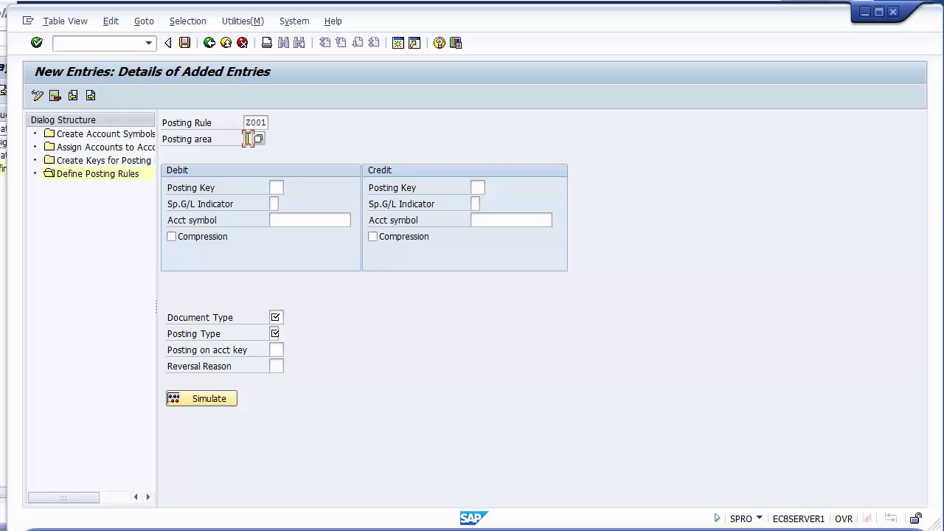
{"action": "type", "text": "1"}
- Choose account symbol Z001 (Outgoing A/C) for the debit side of posting rule Z001
{"action": "left_click", "coordinate": [285, 218]}
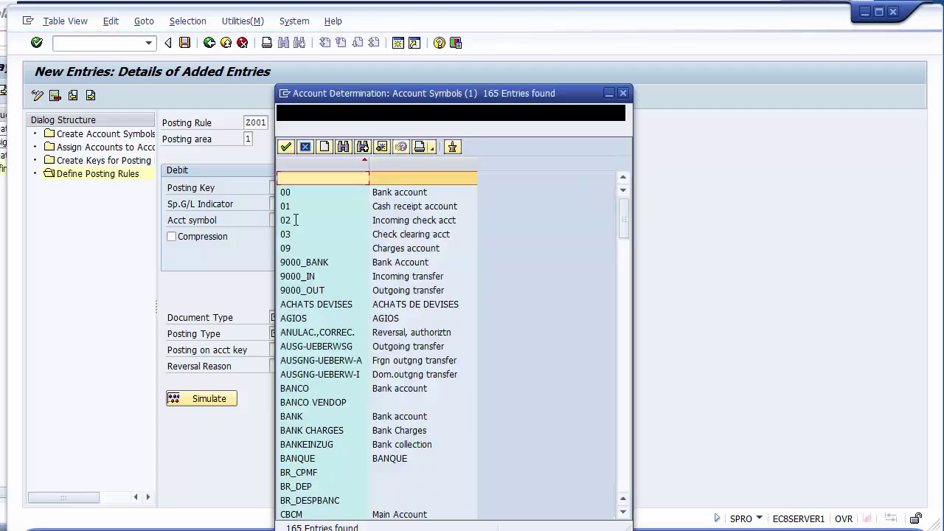
{"action": "scroll", "coordinate": [461, 383], "scroll_direction": "down", "scroll_amount": 5}
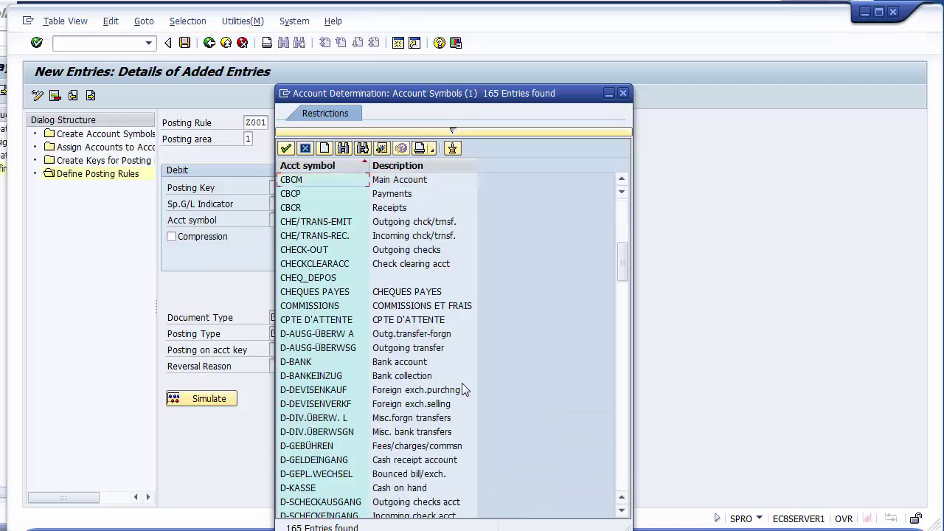
{"action": "key", "text": "Page_Down"}
{"action": "key", "text": "Page_Down"}
{"action": "key", "text": "Page_Down"}
{"action": "key", "text": "Page_Down"}
{"action": "key", "text": "Page_Down"}
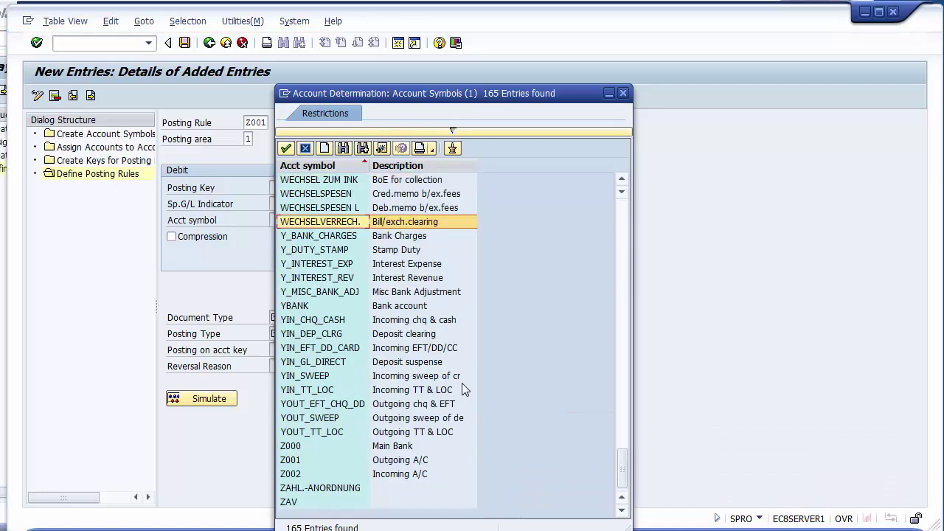
{"action": "left_click", "coordinate": [397, 461]}
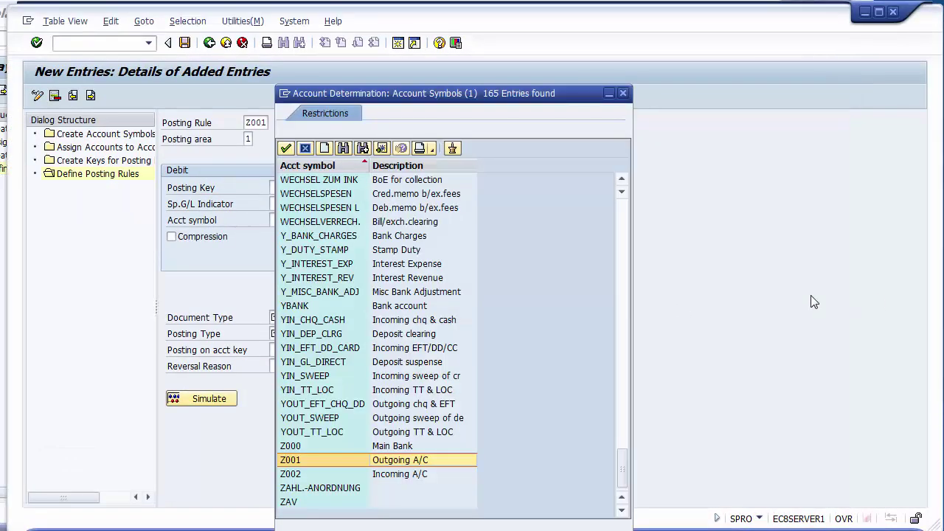
{"action": "double_click", "coordinate": [289, 460]}
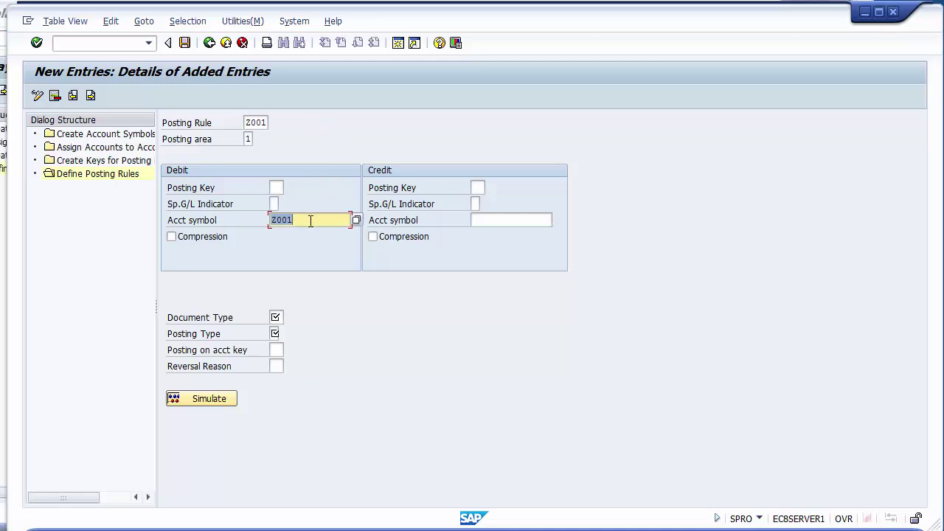
- Set the credit side of the rule to posting key 50 with account symbol Z000 (Main Bank)
{"action": "left_click", "coordinate": [478, 187]}
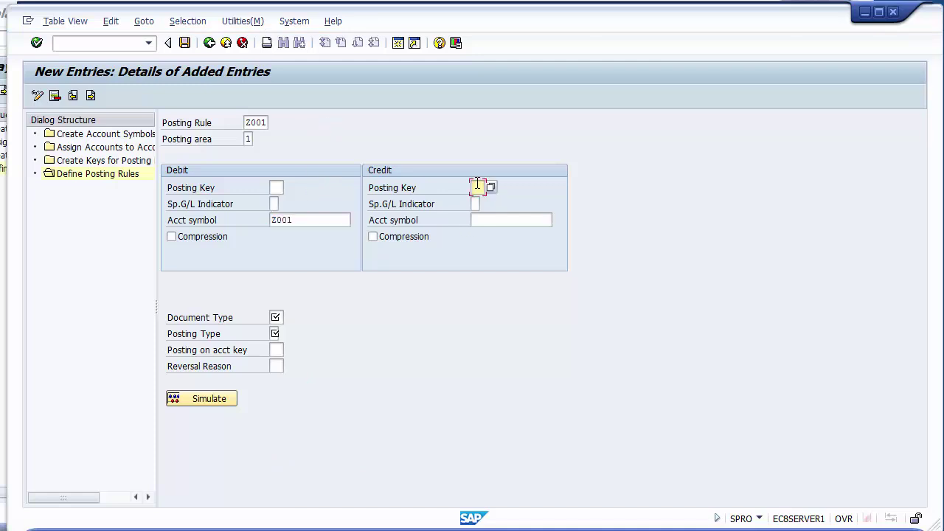
{"action": "type", "text": "50"}
{"action": "key", "text": "Tab"}
{"action": "key", "text": "Tab"}
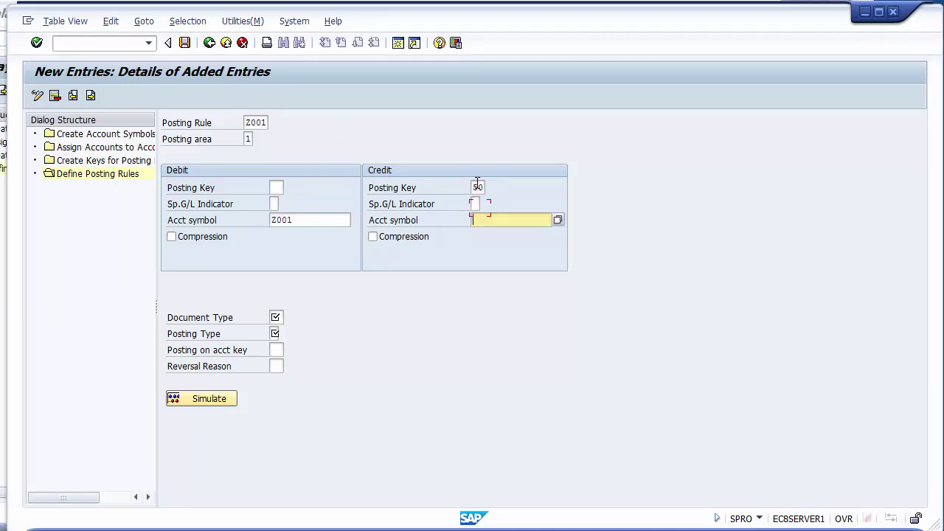
{"action": "key", "text": "F4"}
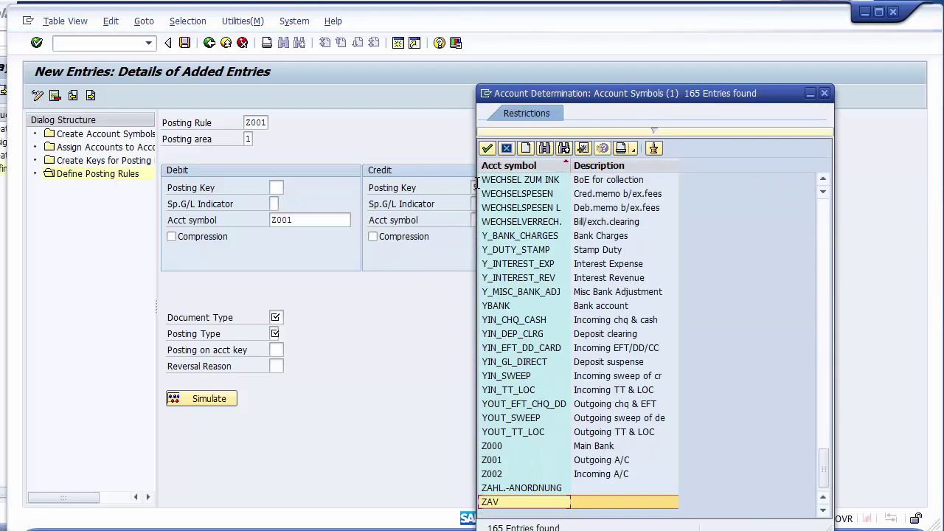
{"action": "key", "text": "Up"}
{"action": "key", "text": "Up"}
{"action": "key", "text": "Up"}
{"action": "key", "text": "Up"}
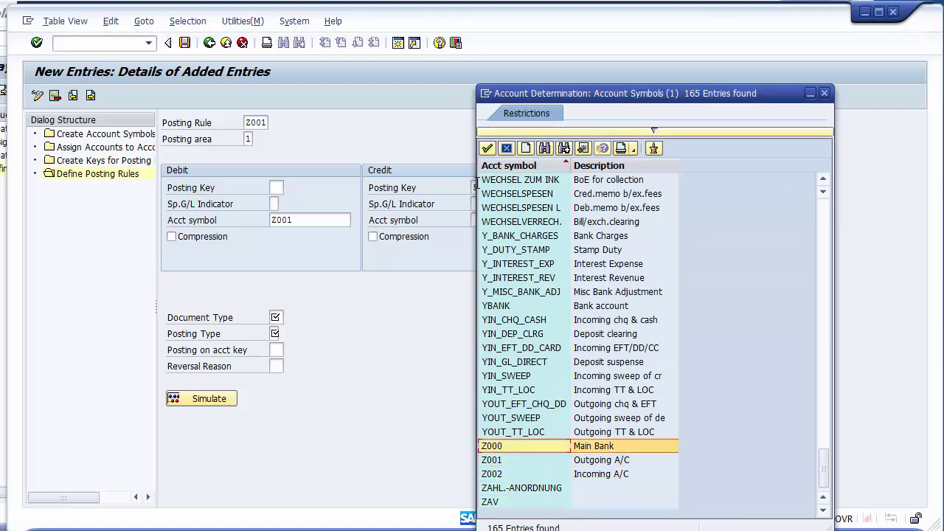
{"action": "key", "text": "Return"}
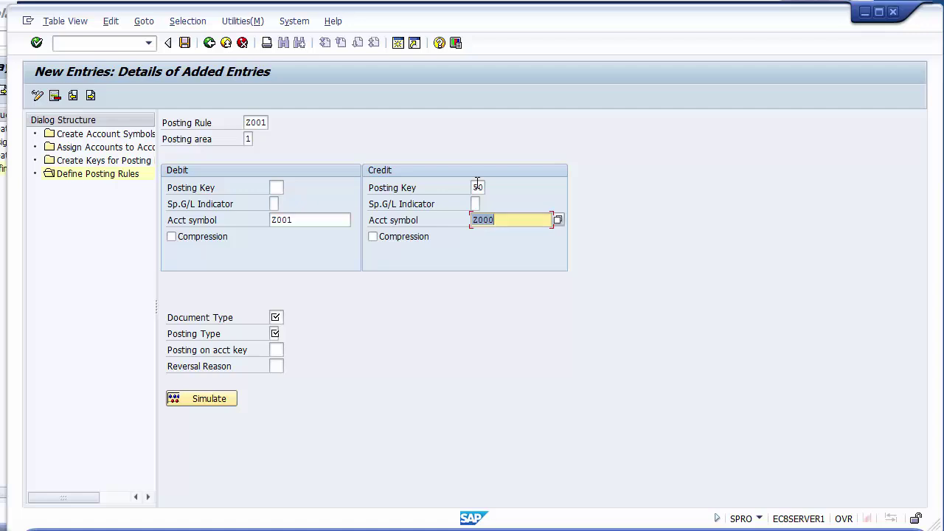
{"action": "double_click", "coordinate": [306, 220]}
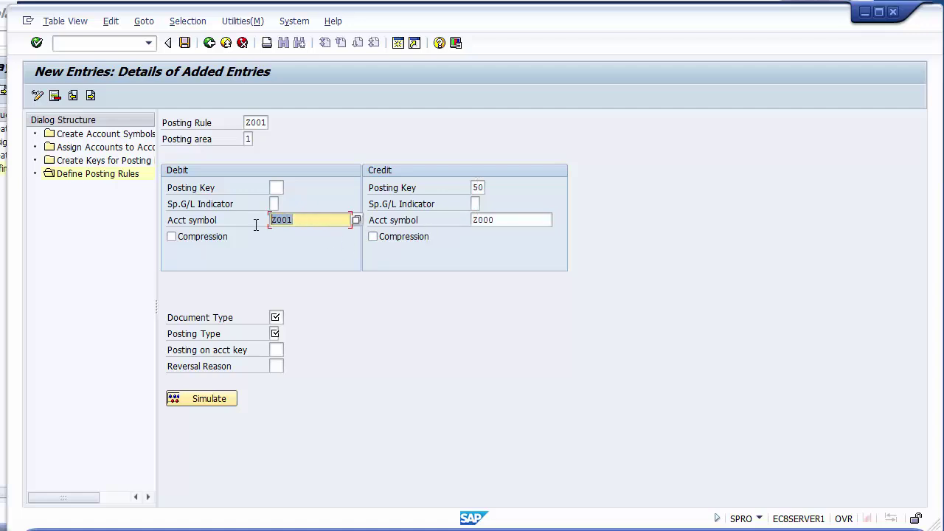
{"action": "left_click", "coordinate": [511, 220]}
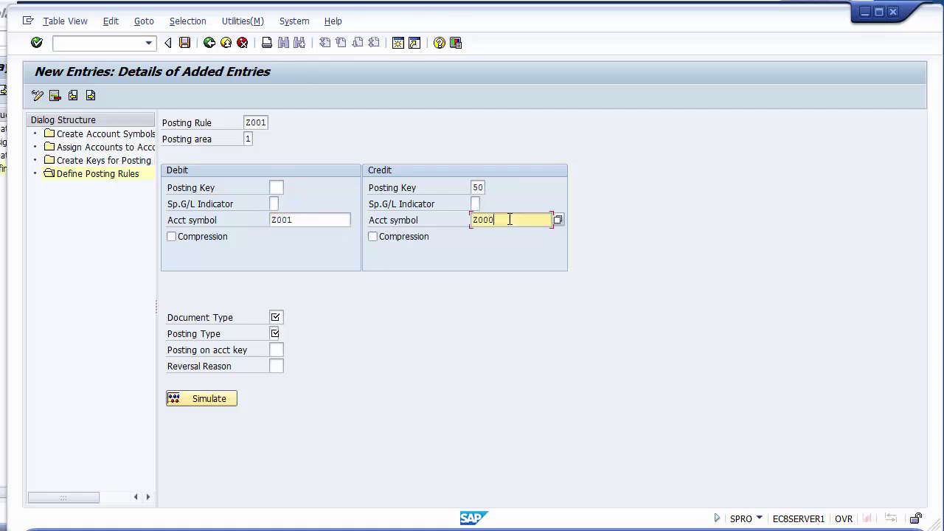
{"action": "left_click_drag", "start_coordinate": [499, 220], "coordinate": [464, 220]}
{"action": "left_click", "coordinate": [495, 220]}
- Set the document type of posting rule Z001 to AB
{"action": "left_click", "coordinate": [280, 315]}
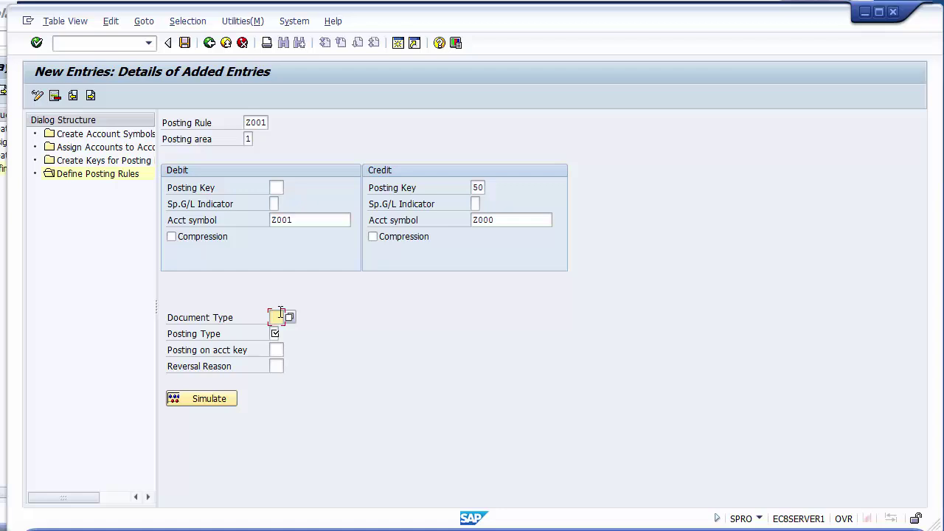
{"action": "type", "text": "AB"}
{"action": "key", "text": "Tab"}
{"action": "key", "text": "space"}
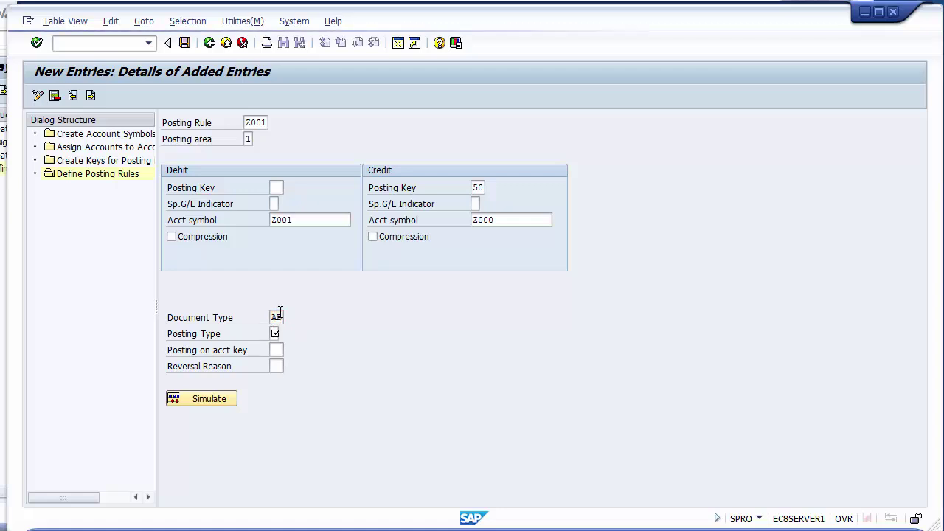
- Try to save posting rule Z001 with posting type 5 (Clear credit G/L act)
{"action": "key", "text": "F4"}
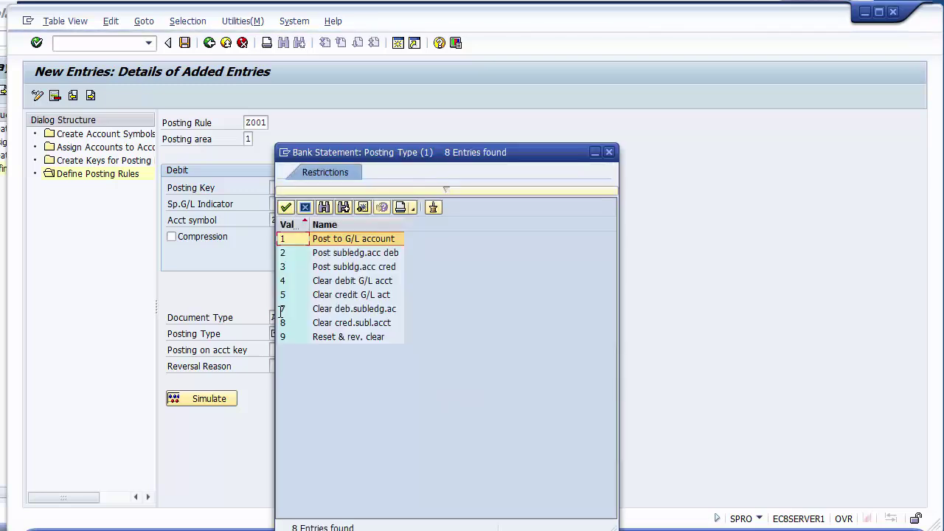
{"action": "left_click", "coordinate": [363, 296]}
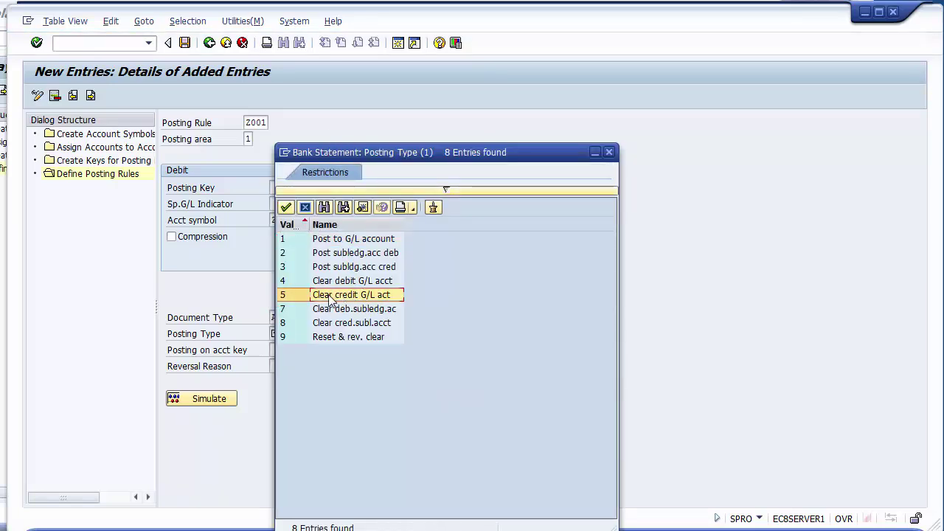
{"action": "double_click", "coordinate": [330, 296]}
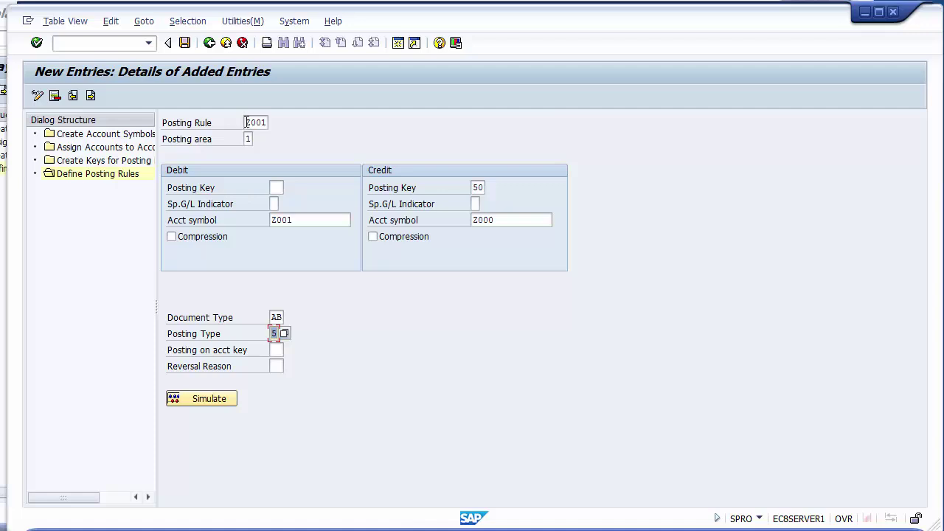
{"action": "left_click", "coordinate": [185, 43]}
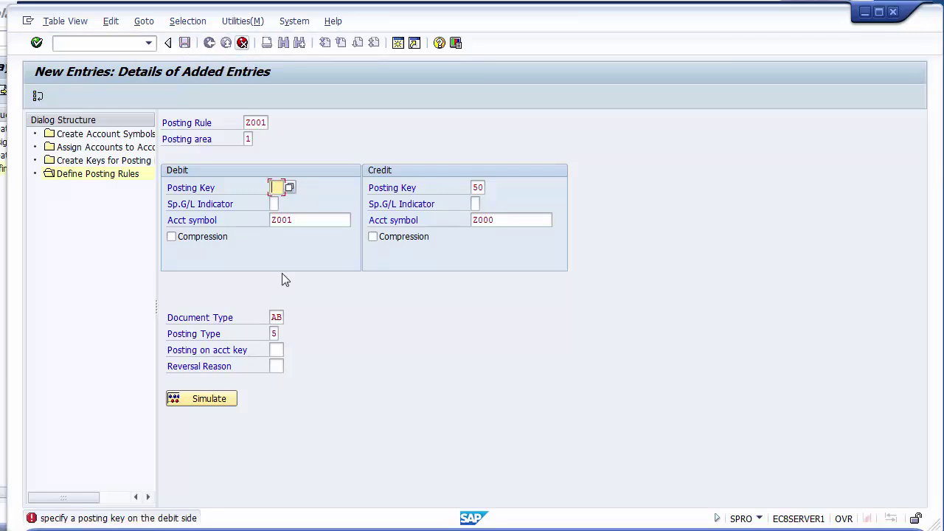
- Change the posting type of rule Z001 to 4 (Clear debit G/L acct) and save the rule
{"action": "left_click", "coordinate": [274, 334]}
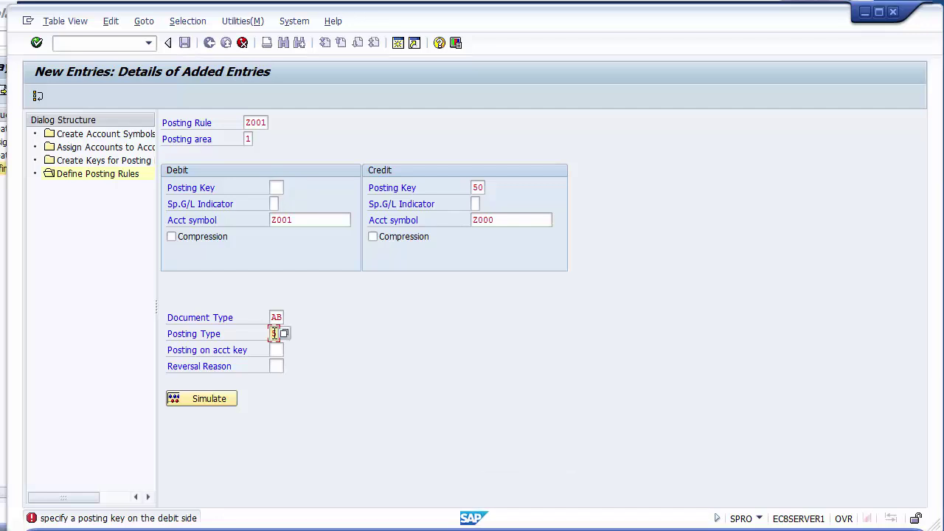
{"action": "key", "text": "F4"}
{"action": "key", "text": "F4"}
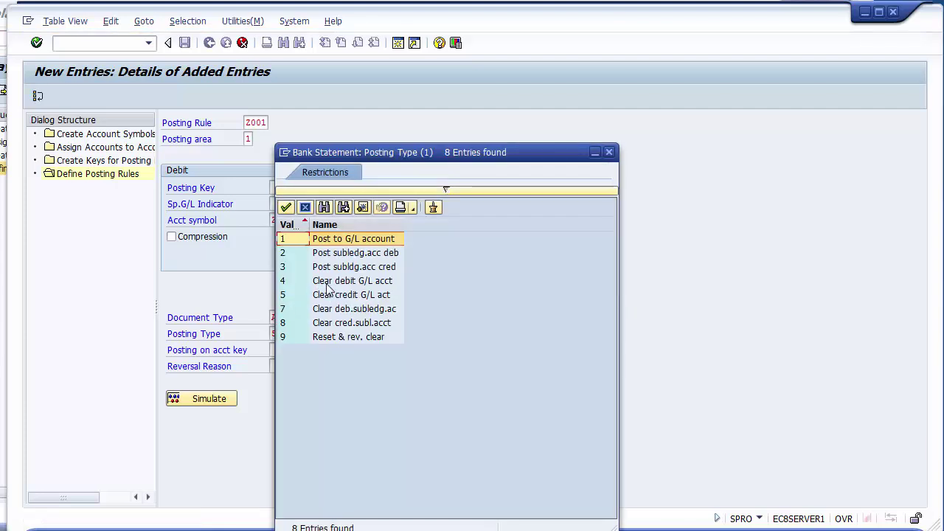
{"action": "double_click", "coordinate": [330, 293]}
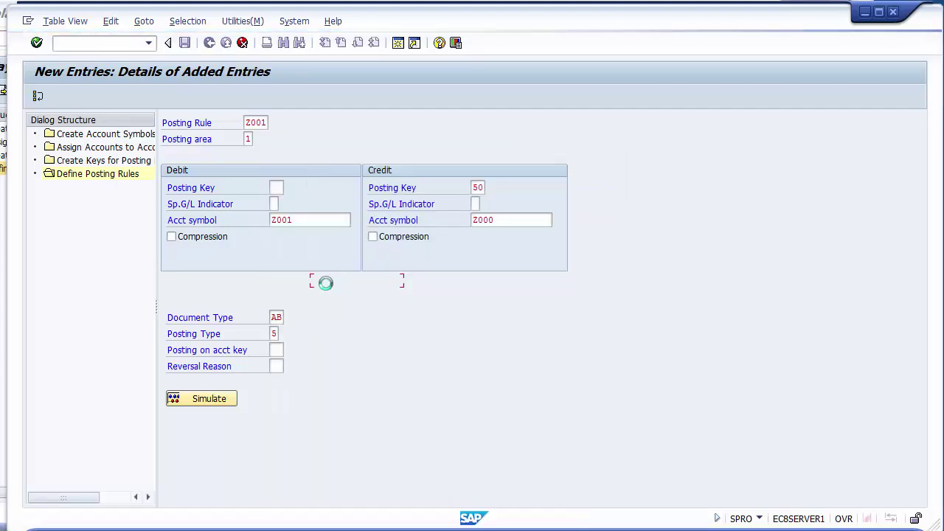
{"action": "type", "text": "4"}
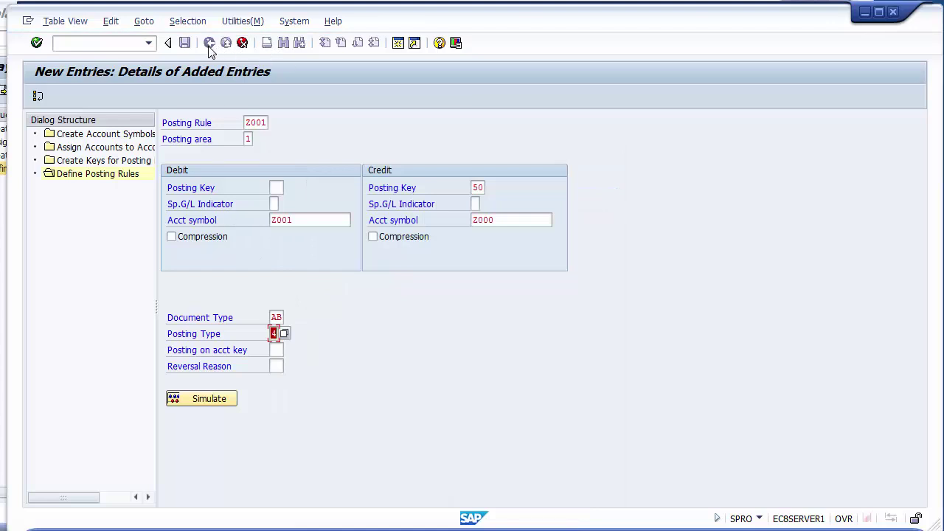
{"action": "key", "text": "Return"}
{"action": "left_click", "coordinate": [185, 44]}
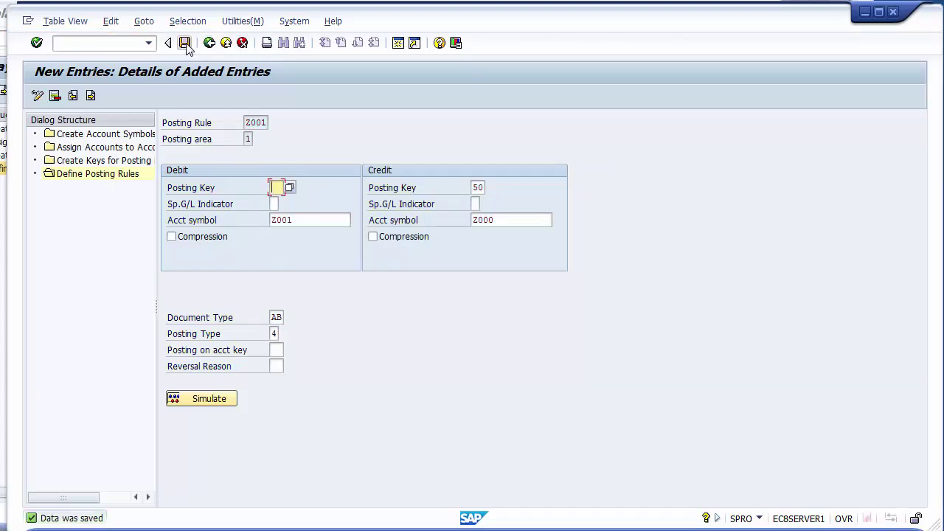
{"action": "left_click", "coordinate": [185, 43]}
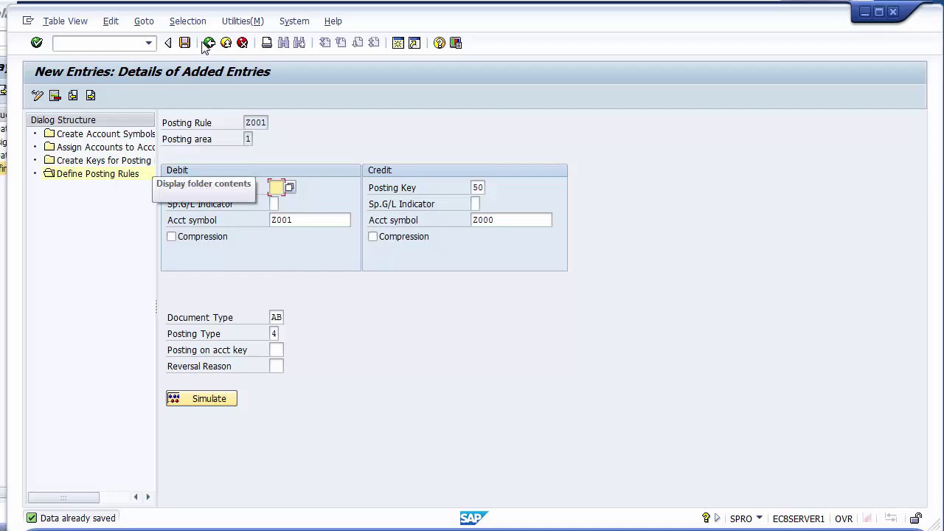
{"action": "double_click", "coordinate": [251, 122]}
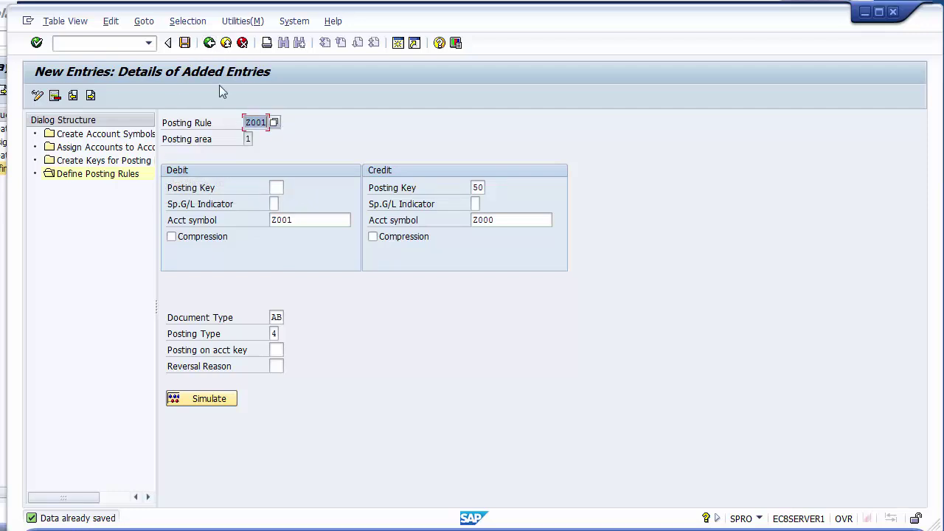
- Leave rule Z001 and start a new posting rule Z002 with posting area 1
{"action": "left_click", "coordinate": [210, 44]}
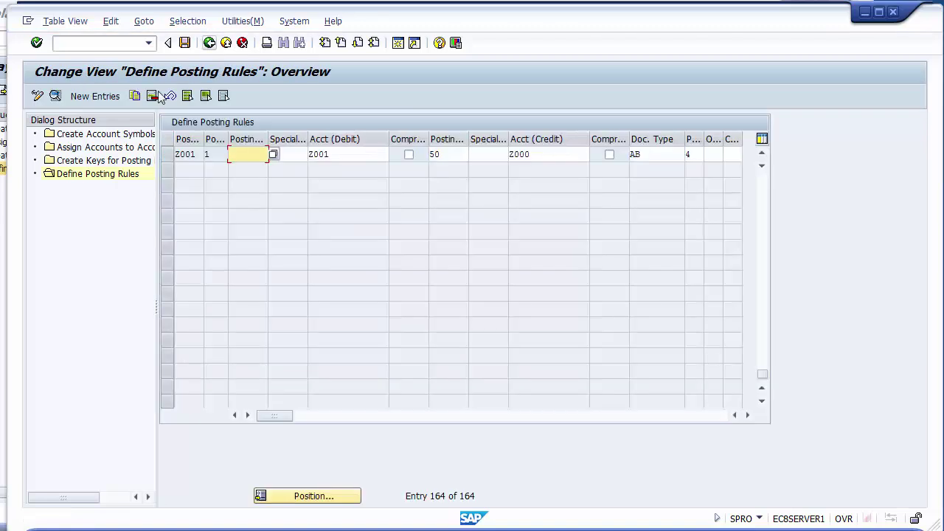
{"action": "left_click", "coordinate": [96, 102]}
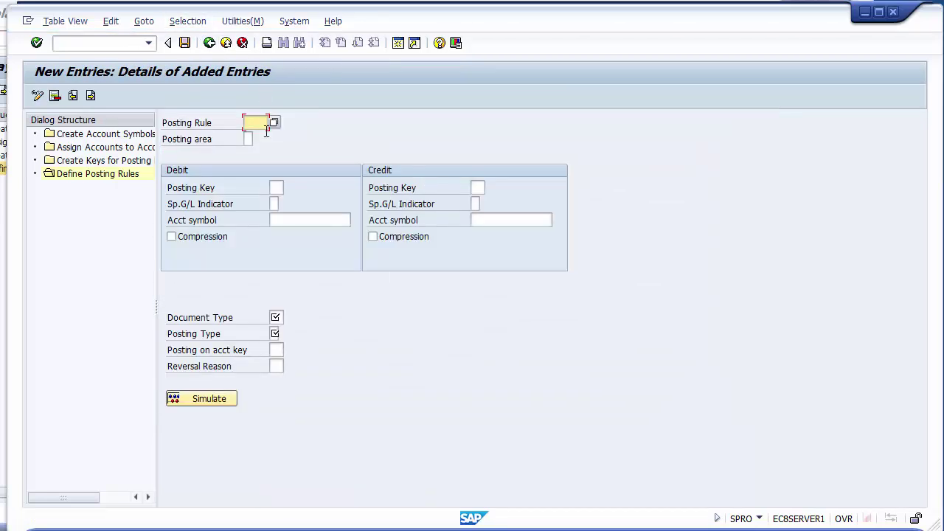
{"action": "type", "text": "2002"}
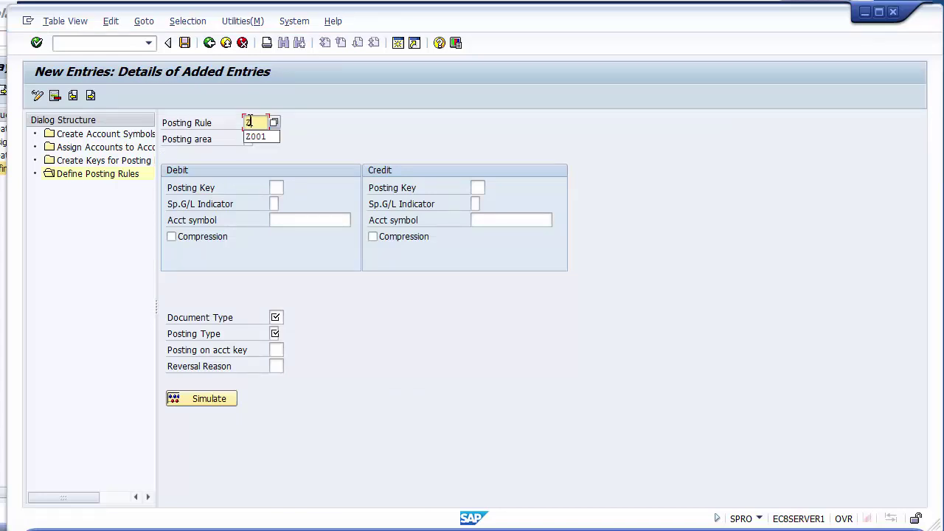
{"action": "key", "text": "Tab"}
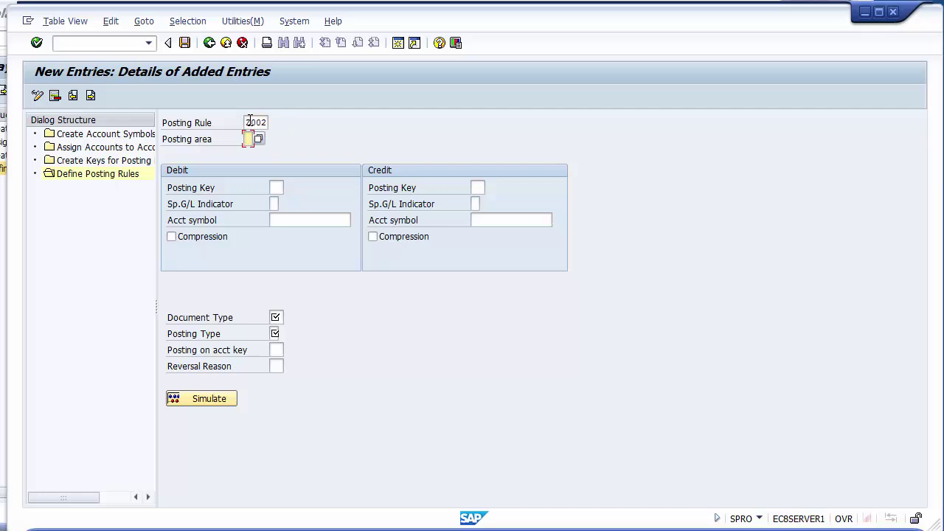
{"action": "type", "text": "1"}
{"action": "key", "text": "Tab"}
- Set the debit side of rule Z002 to posting key 40 with account symbol Z000
{"action": "left_click", "coordinate": [275, 187]}
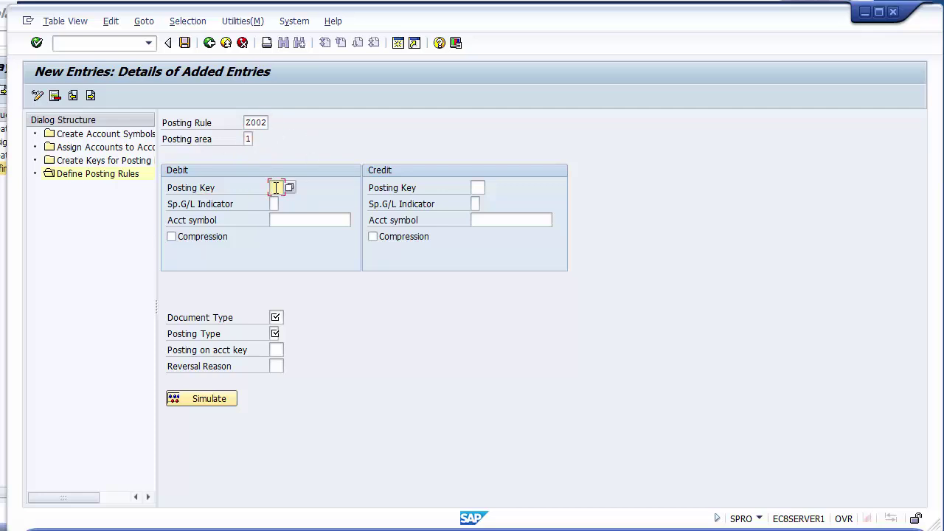
{"action": "type", "text": "40"}
{"action": "key", "text": "Tab"}
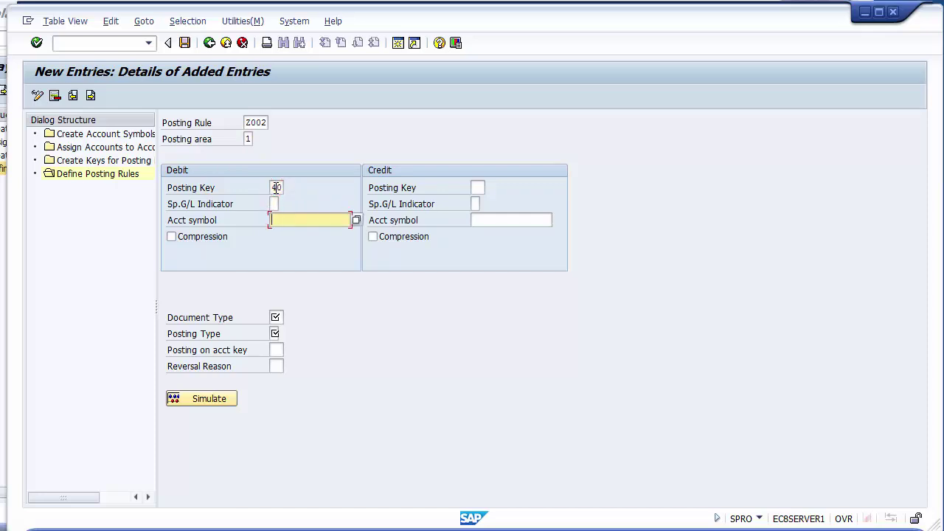
{"action": "type", "text": "Z000"}
{"action": "key", "text": "Tab"}
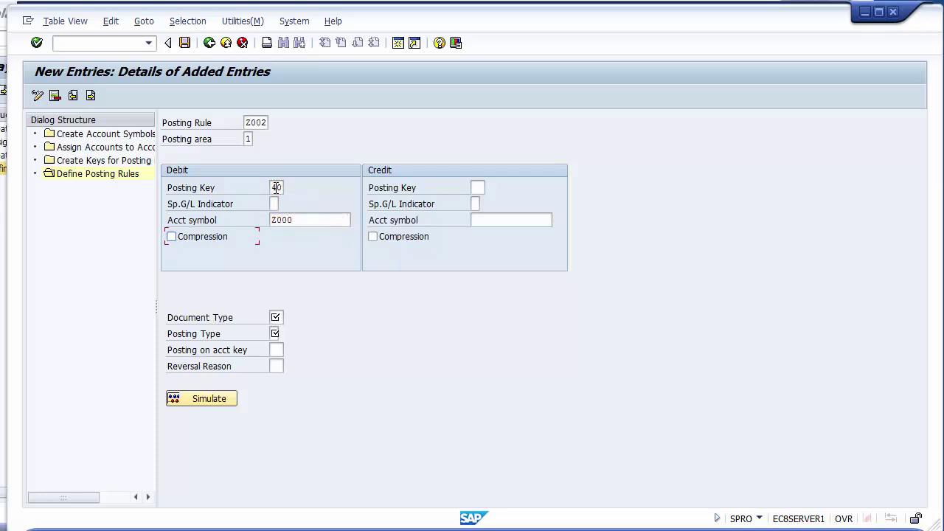
- Set the credit account symbol of rule Z002 to Z001, leaving its credit posting key blank
{"action": "left_click", "coordinate": [505, 219]}
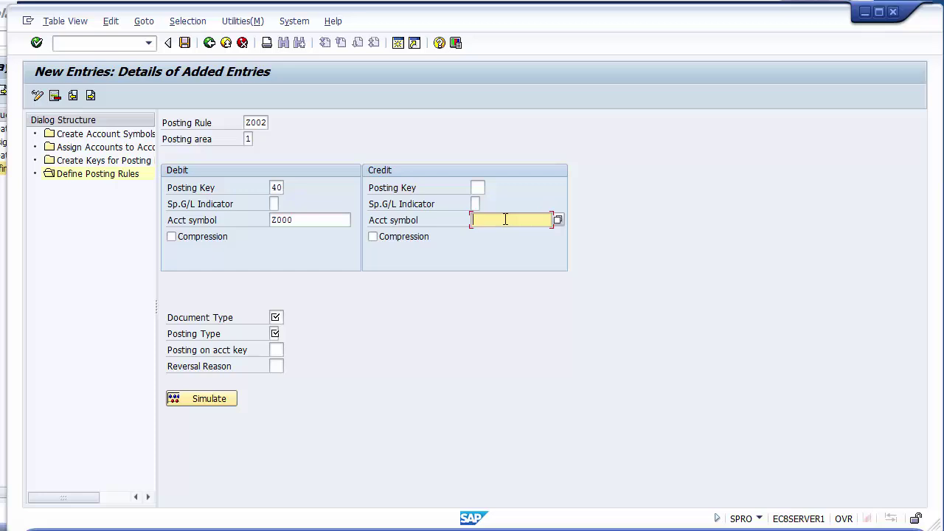
{"action": "type", "text": "Z"}
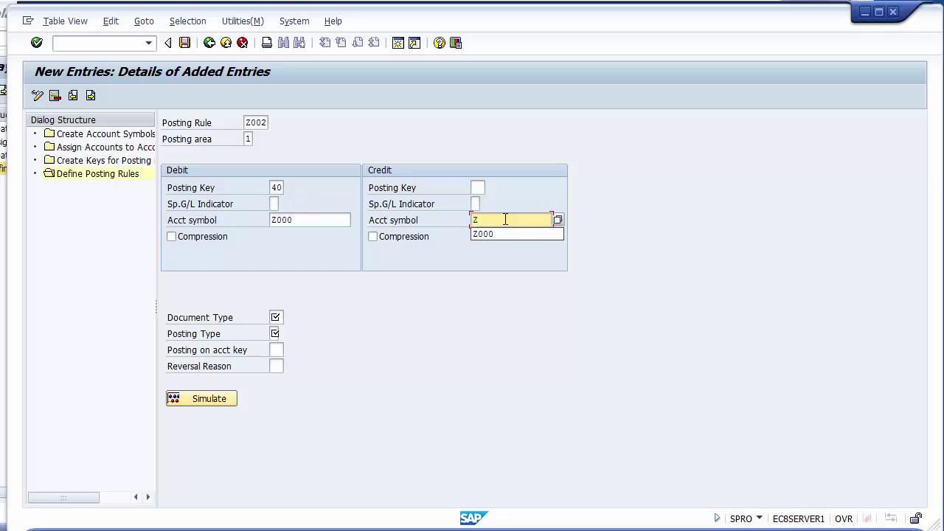
{"action": "type", "text": "001"}
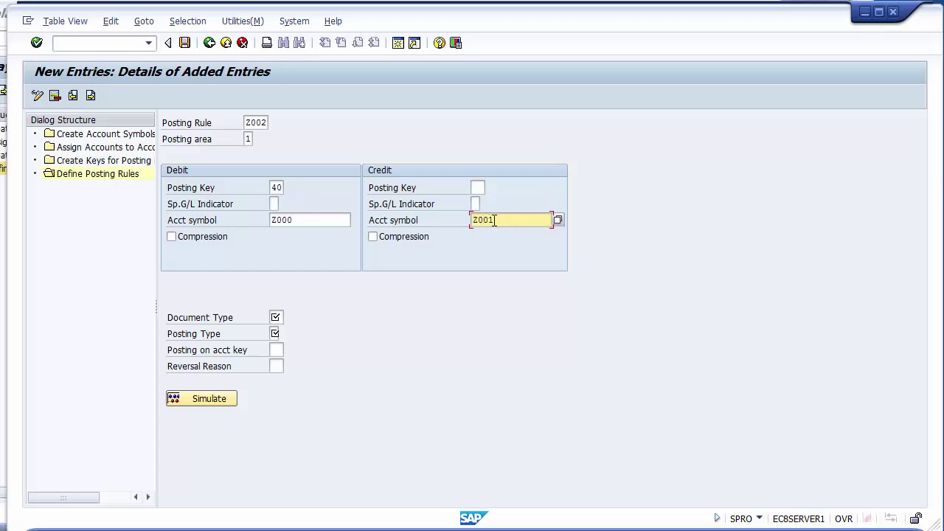
- Give rule Z002 document type AB and posting type 5 (Clear credit G/L act), and save it
{"action": "left_click", "coordinate": [278, 317]}
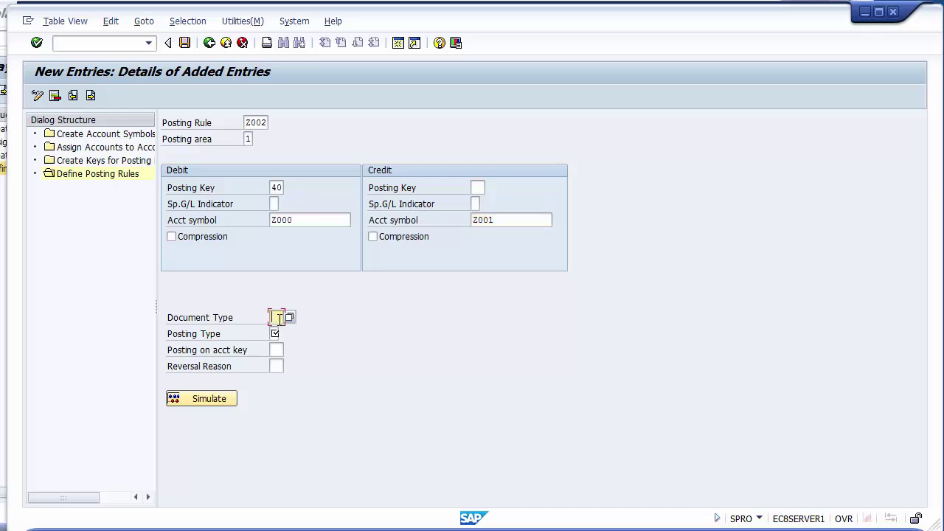
{"action": "type", "text": "AB"}
{"action": "left_click", "coordinate": [275, 333]}
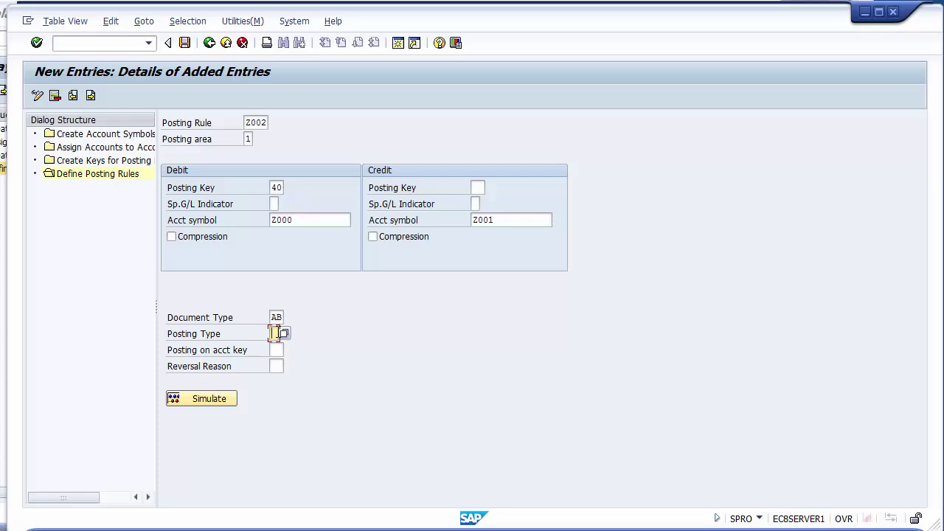
{"action": "left_click", "coordinate": [275, 332]}
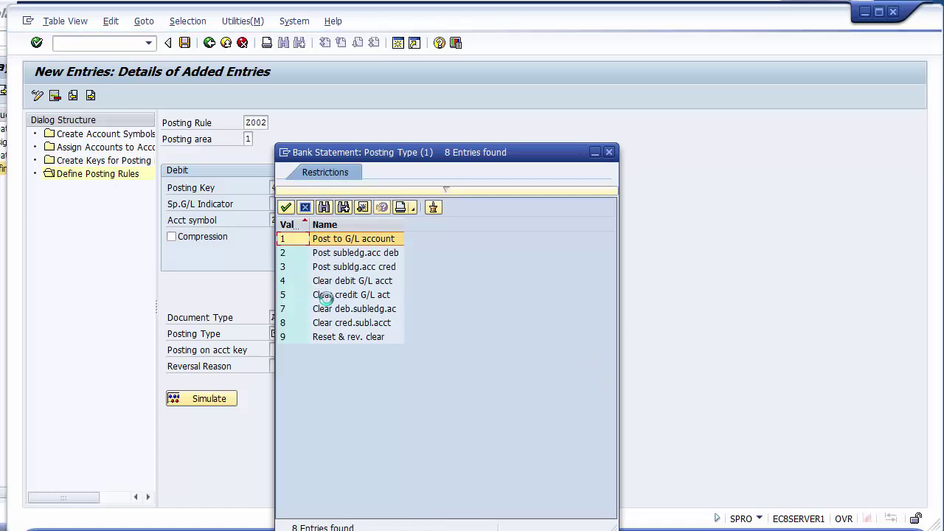
{"action": "double_click", "coordinate": [326, 295]}
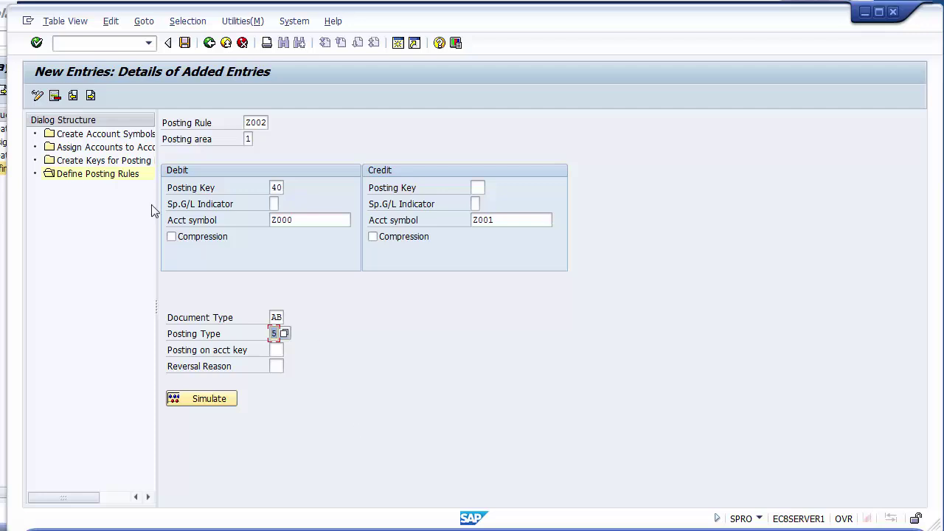
{"action": "left_click", "coordinate": [184, 42]}
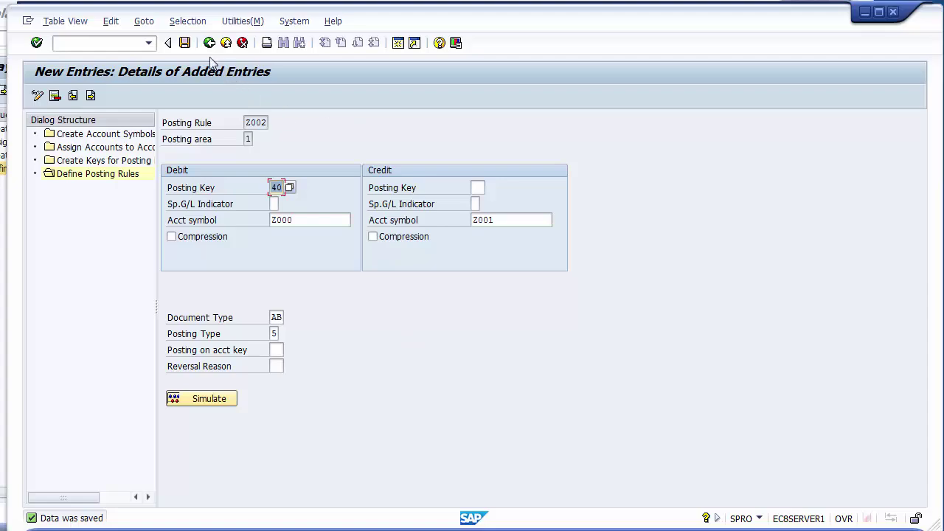
- Switch to the PowerPoint presentation and read the menu path for defining variants for the manual bank statement
{"action": "key", "text": "alt+Tab"}
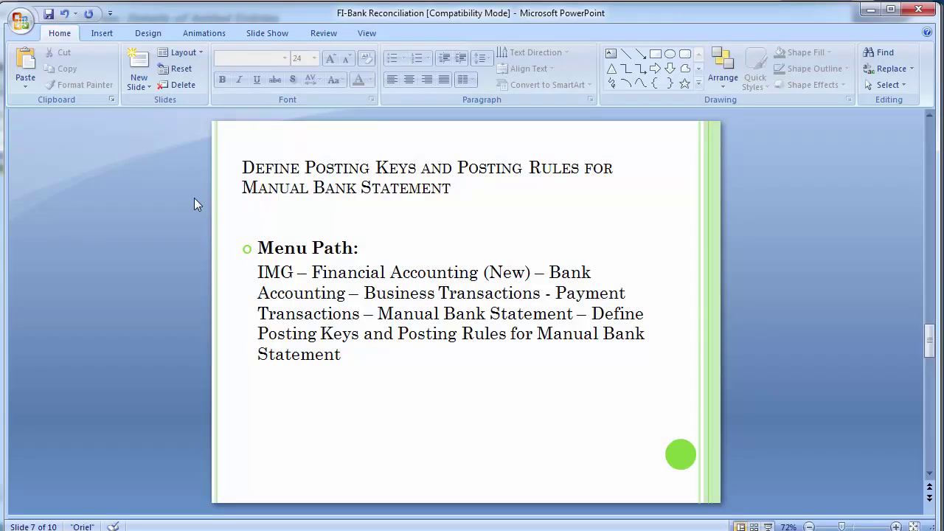
{"action": "key", "text": "alt+Tab"}
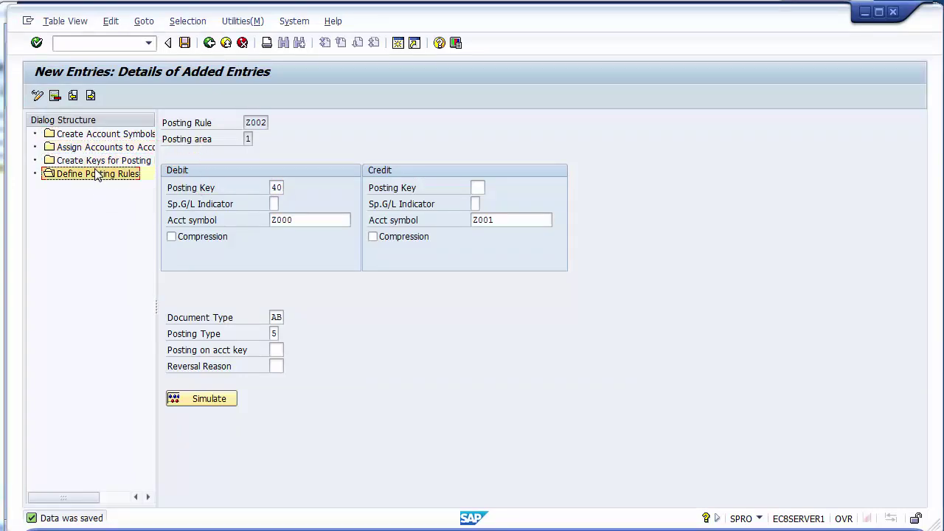
{"action": "key", "text": "alt+Tab"}
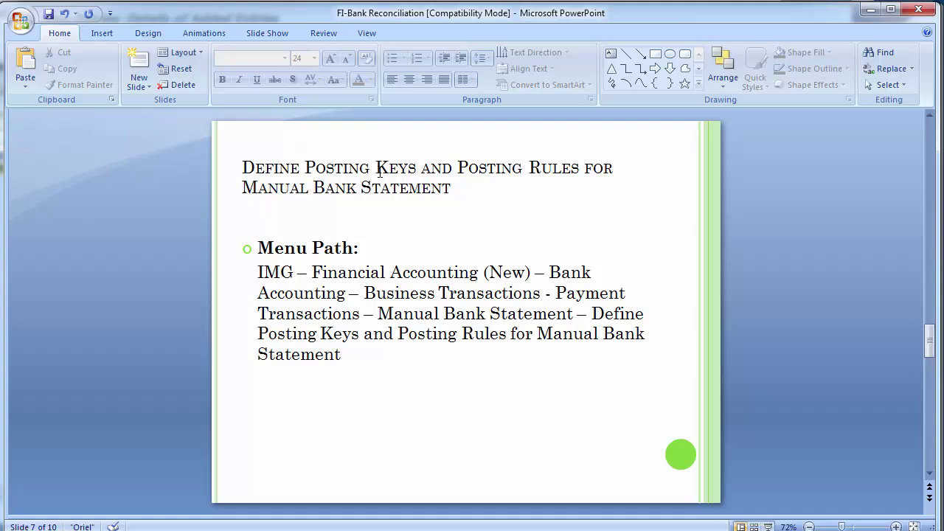
{"action": "scroll", "coordinate": [380, 171], "scroll_direction": "down", "scroll_amount": 1}
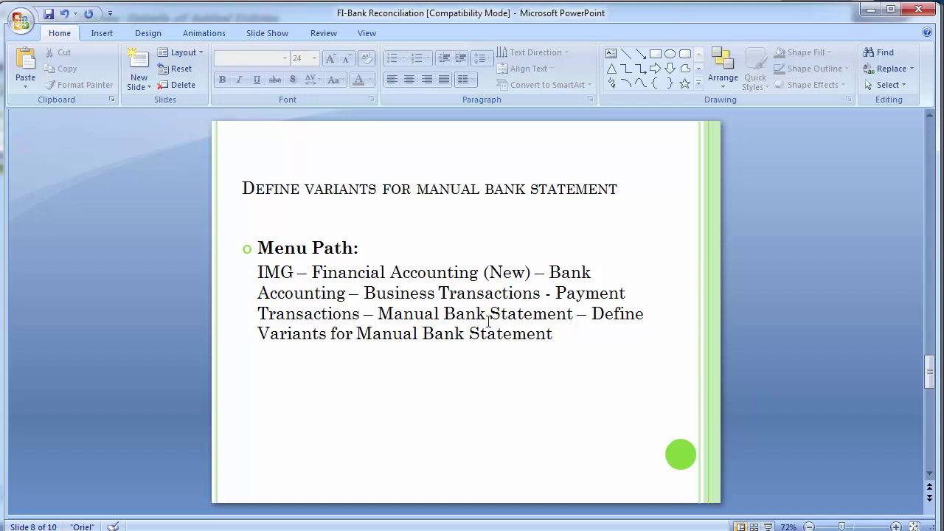
- Switch back to SAP and leave the posting rule configuration, returning to the IMG structure
{"action": "key", "text": "alt+Tab"}
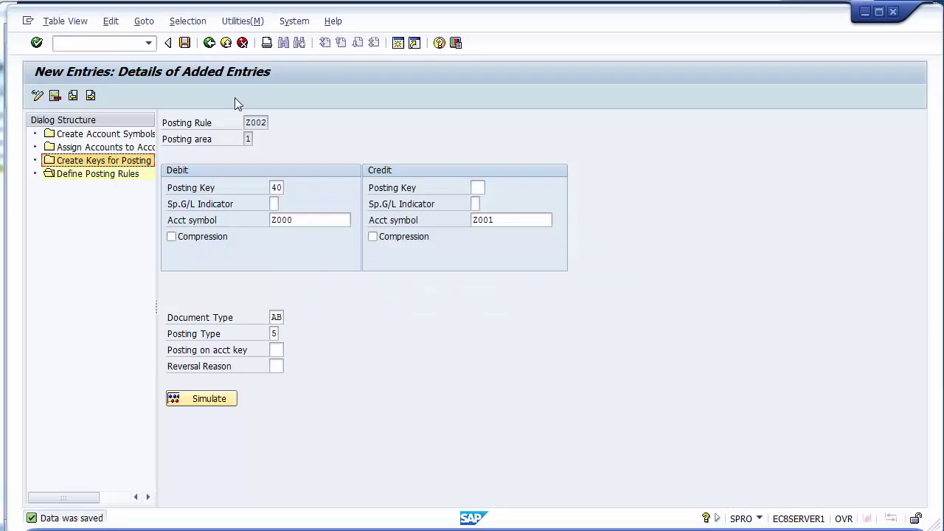
{"action": "left_click", "coordinate": [210, 42]}
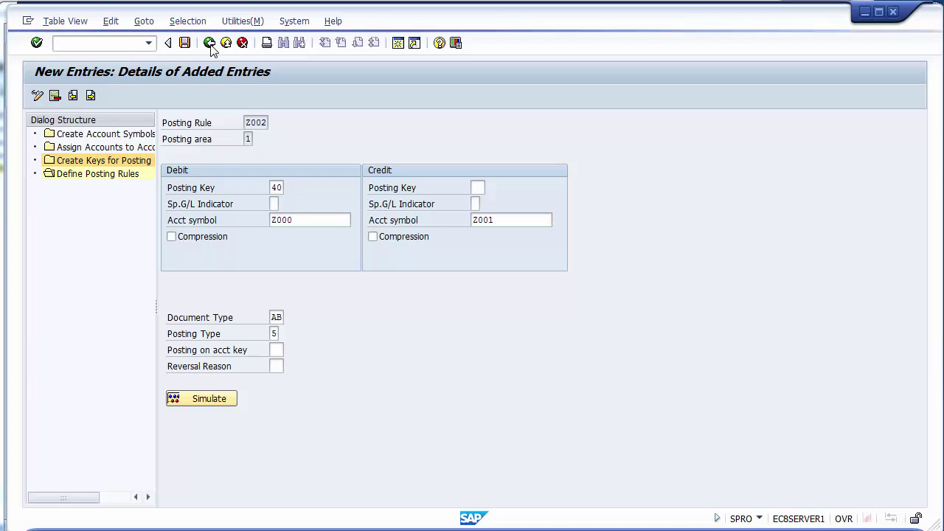
{"action": "left_click", "coordinate": [209, 43]}
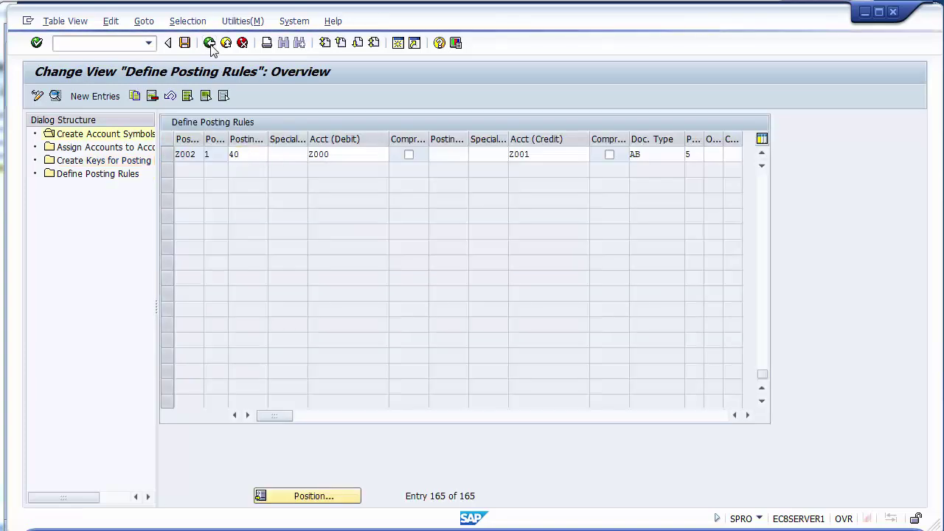
{"action": "left_click", "coordinate": [210, 43]}
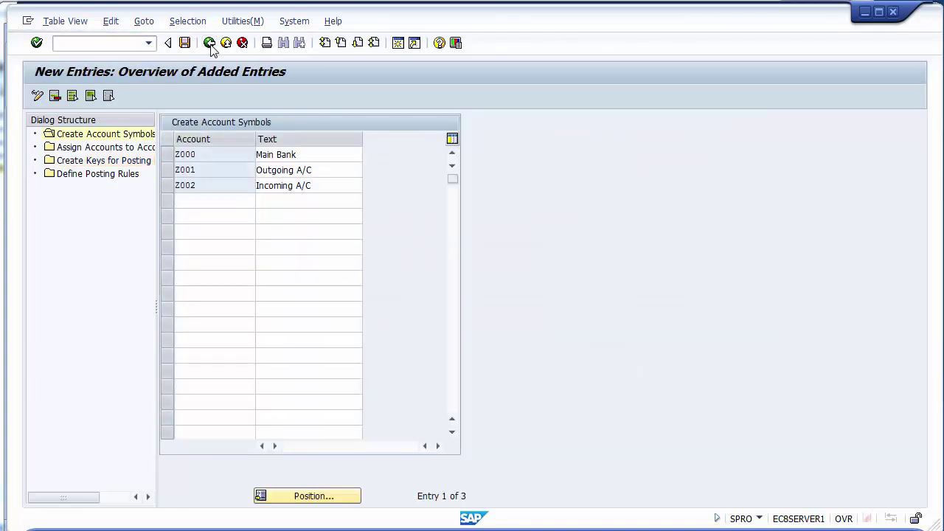
{"action": "left_click", "coordinate": [210, 43]}
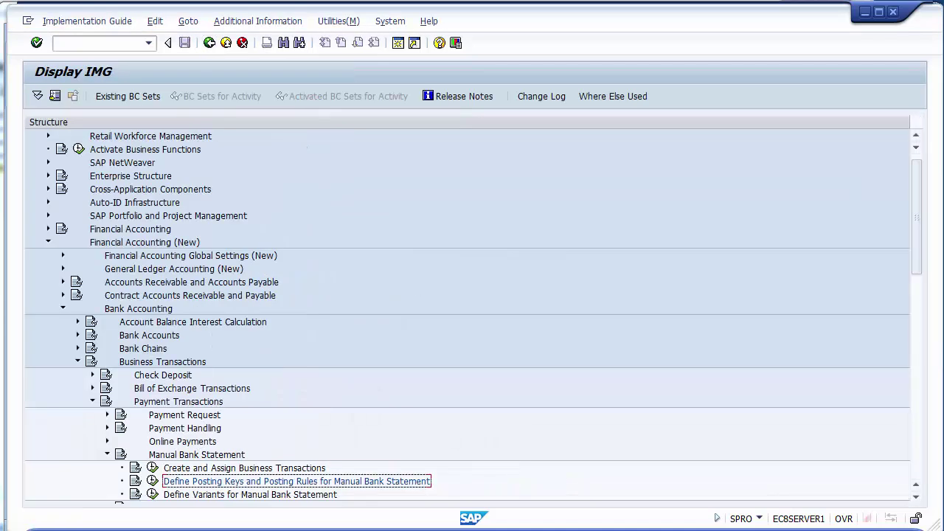
- Open the Define Variants for Manual Bank Statement activity under Manual Bank Statement in the IMG
{"action": "left_click_drag", "start_coordinate": [918, 243], "coordinate": [918, 335]}
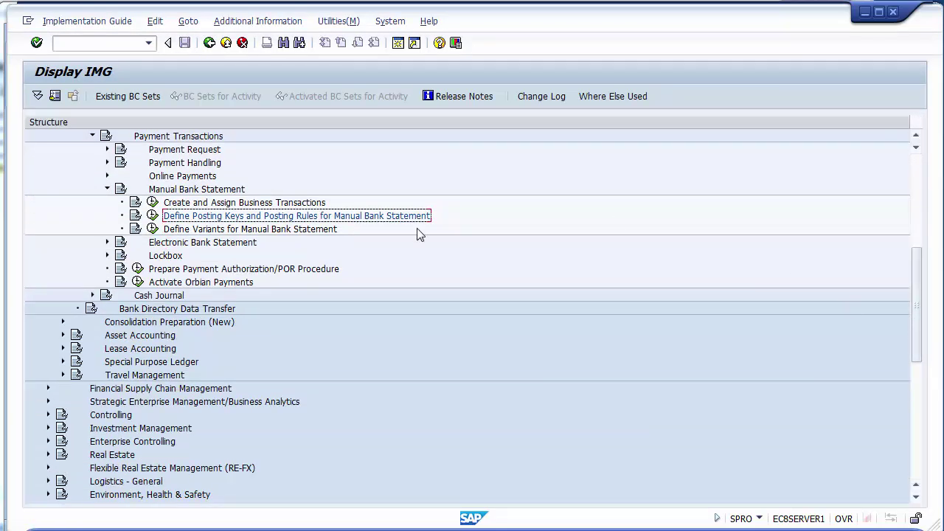
{"action": "left_click", "coordinate": [293, 204]}
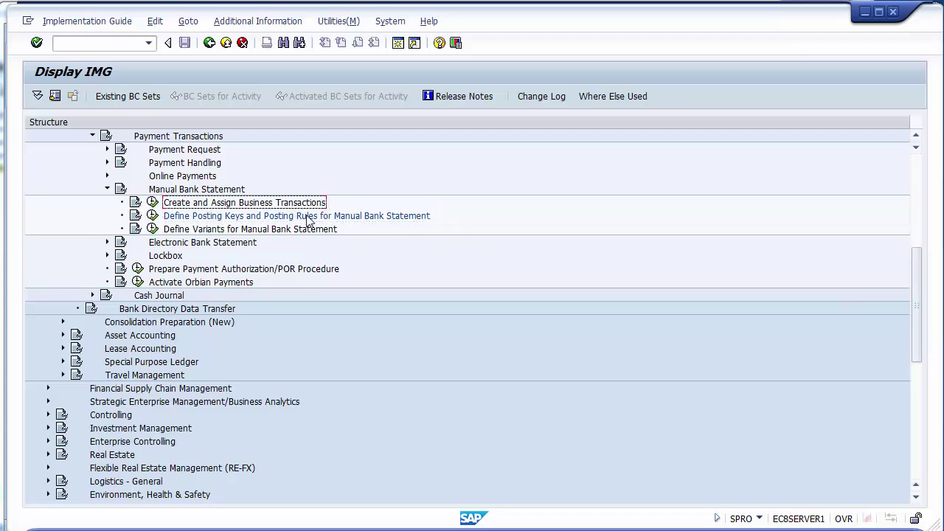
{"action": "left_click", "coordinate": [309, 217]}
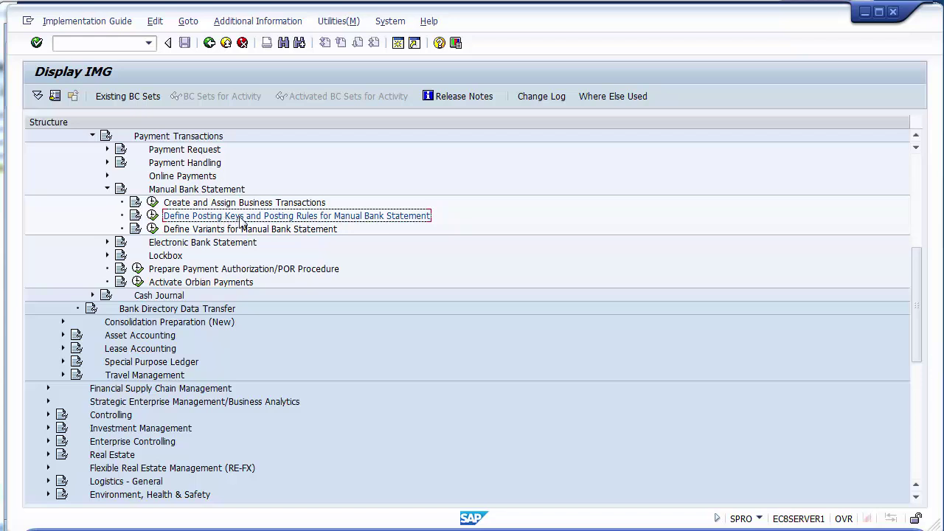
{"action": "left_click", "coordinate": [202, 230]}
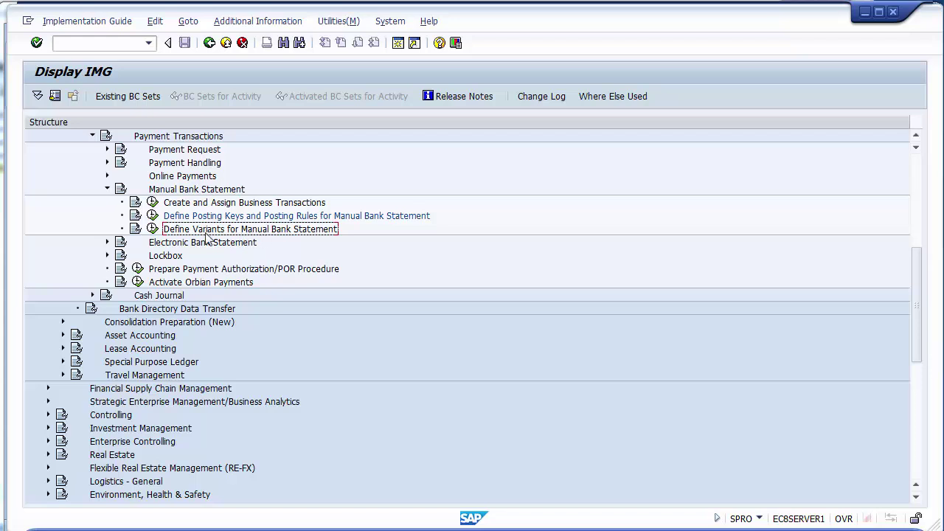
{"action": "left_click", "coordinate": [152, 229]}
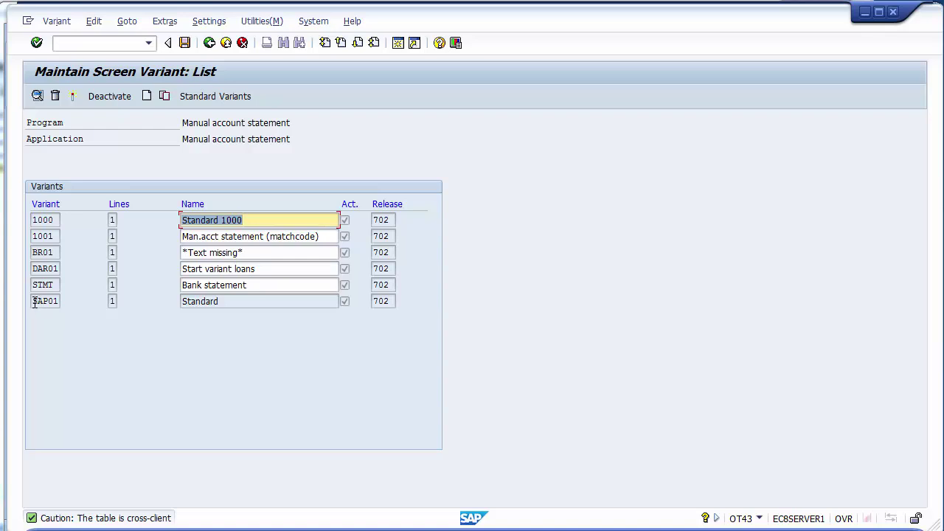
- Copy the standard screen variant SAP01 to a new variant 1200 and acknowledge the missing-field message
{"action": "left_click_drag", "start_coordinate": [31, 301], "coordinate": [64, 302]}
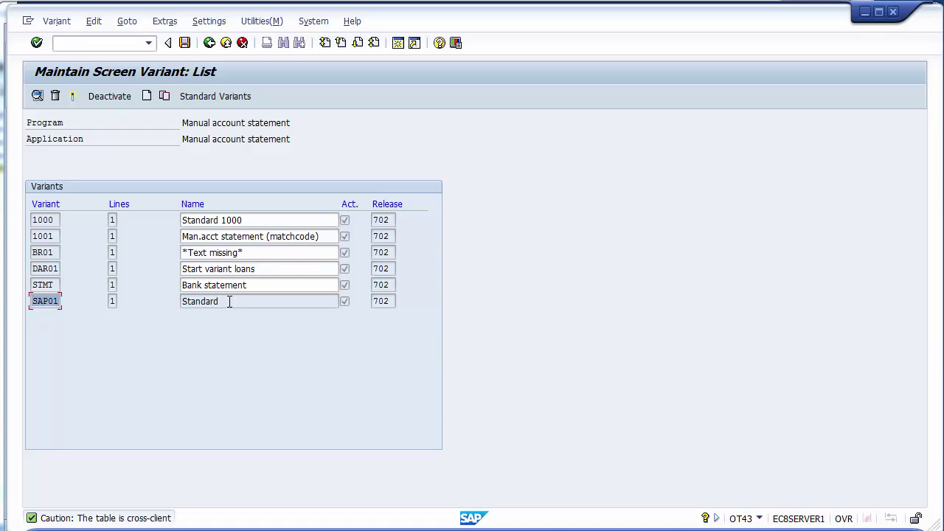
{"action": "left_click", "coordinate": [32, 301]}
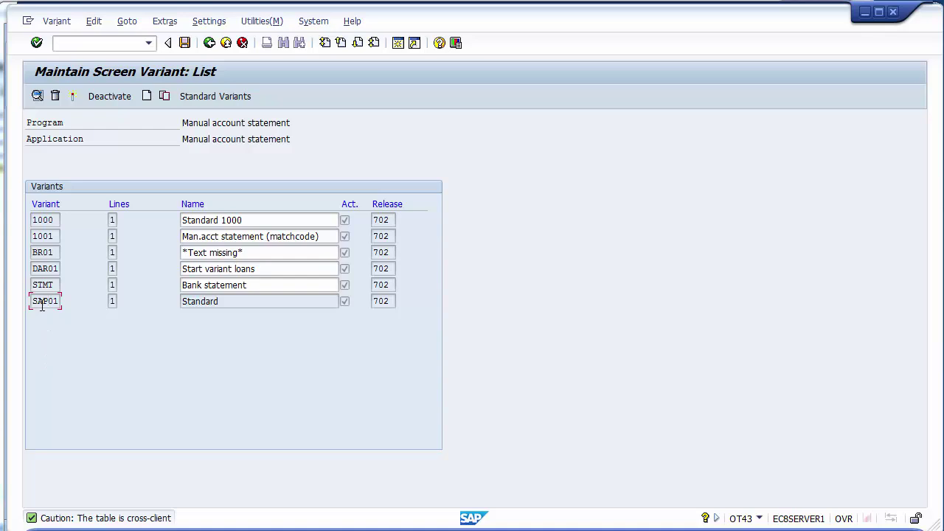
{"action": "left_click", "coordinate": [164, 97]}
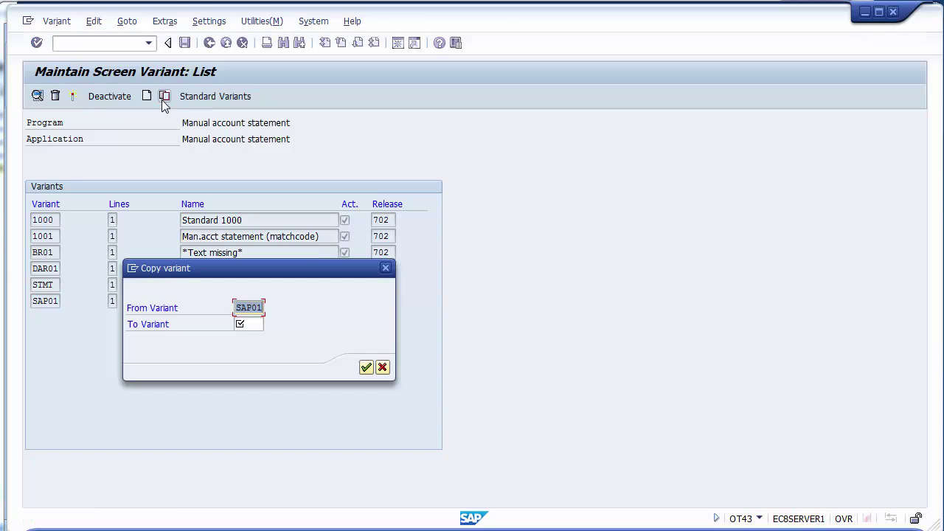
{"action": "left_click", "coordinate": [247, 326]}
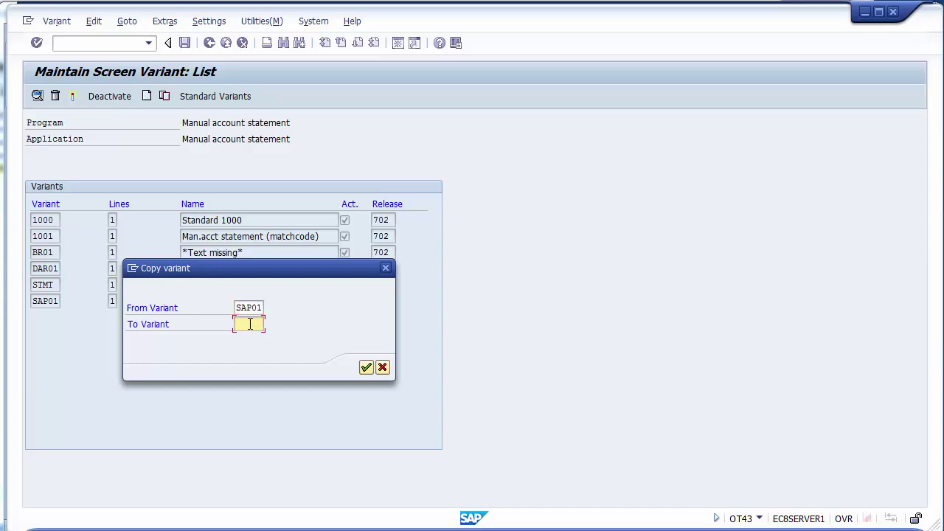
{"action": "type", "text": "1200"}
{"action": "left_click", "coordinate": [366, 368]}
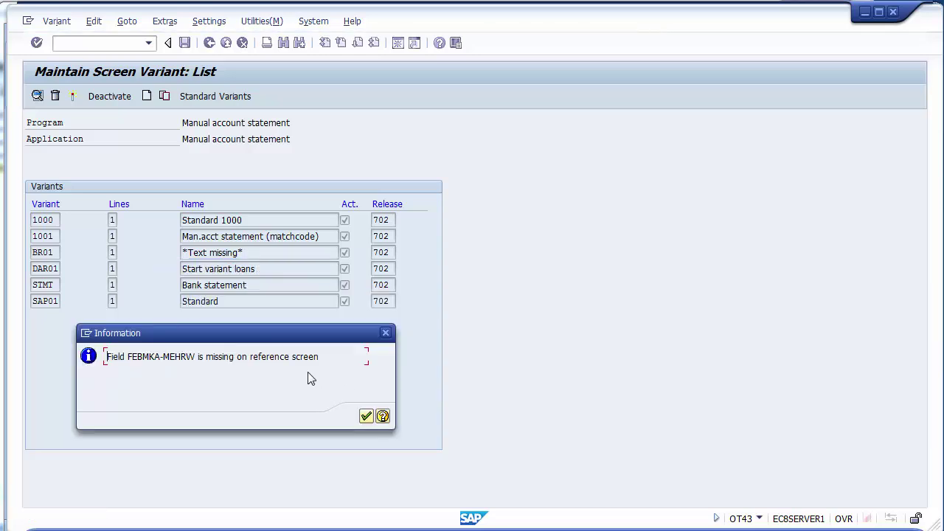
{"action": "left_click", "coordinate": [366, 418]}
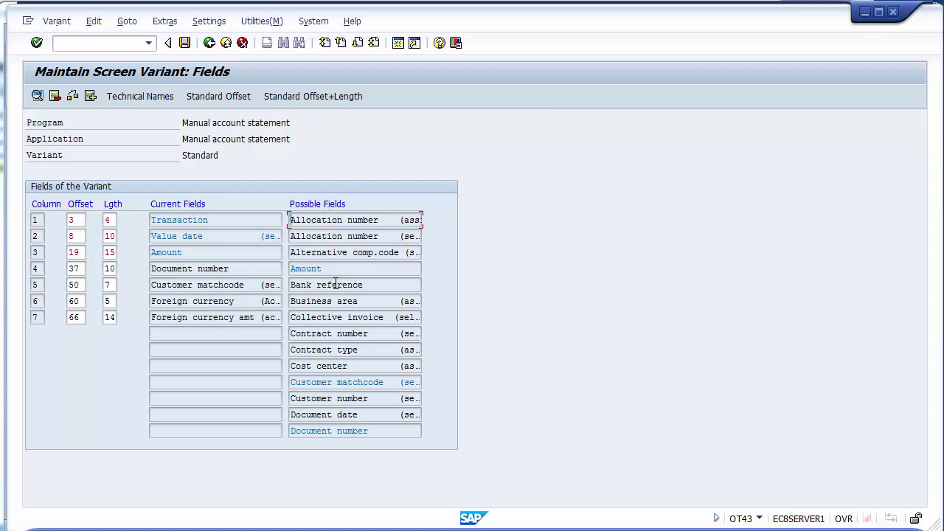
- Delete the Foreign currency and Foreign currency amt fields from the current fields of variant 1200
{"action": "left_click", "coordinate": [189, 317]}
{"action": "left_click", "coordinate": [204, 224]}
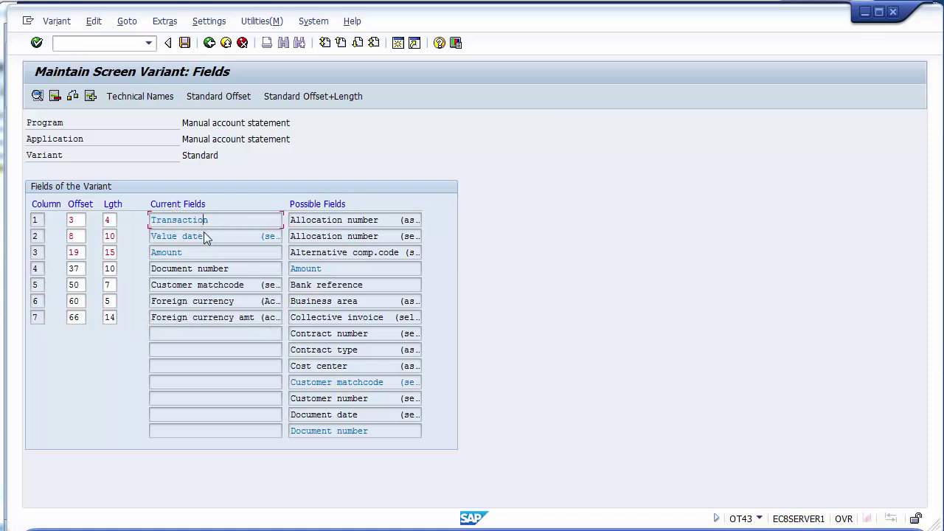
{"action": "left_click", "coordinate": [209, 269]}
{"action": "left_click_drag", "start_coordinate": [214, 286], "coordinate": [214, 300]}
{"action": "left_click", "coordinate": [192, 316]}
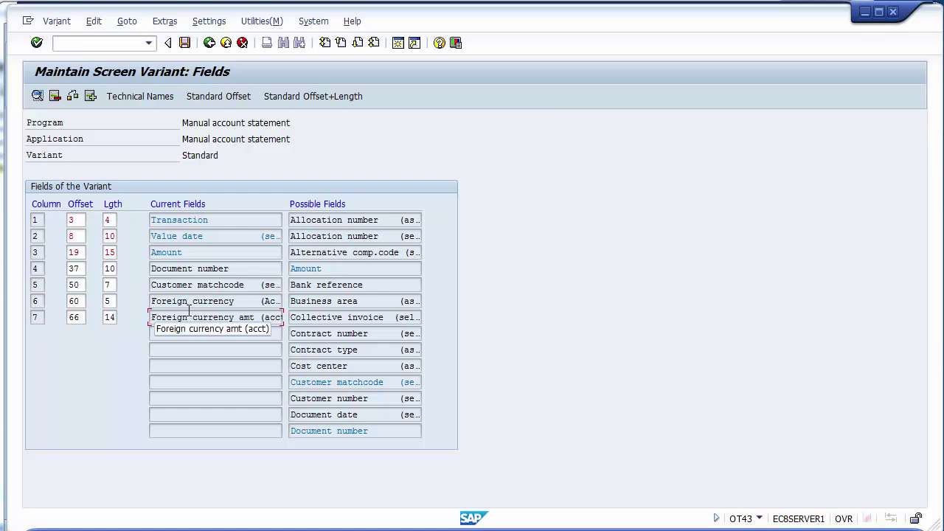
{"action": "left_click", "coordinate": [186, 306]}
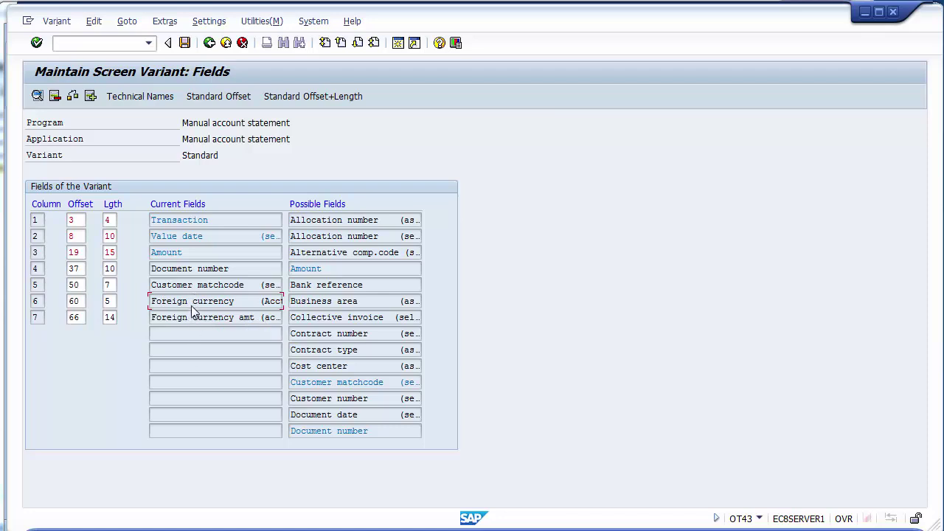
{"action": "left_click", "coordinate": [54, 97]}
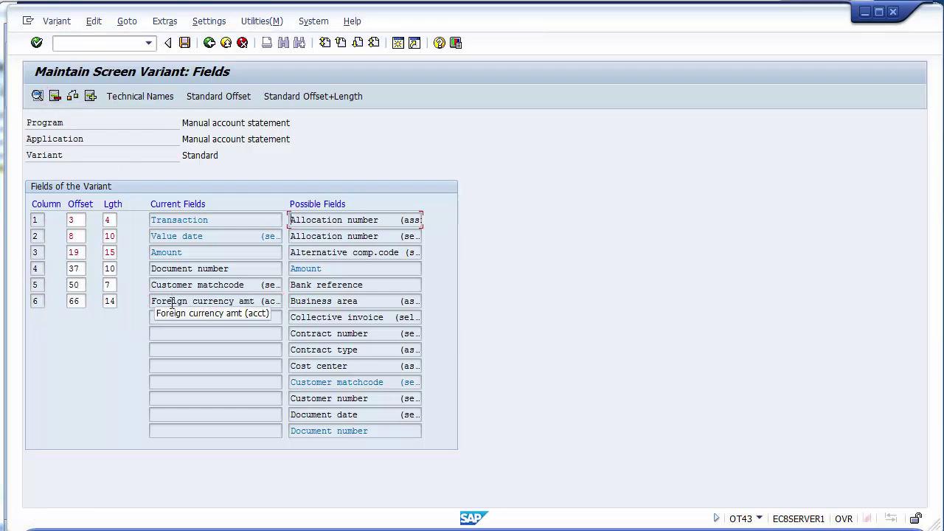
{"action": "left_click", "coordinate": [172, 304]}
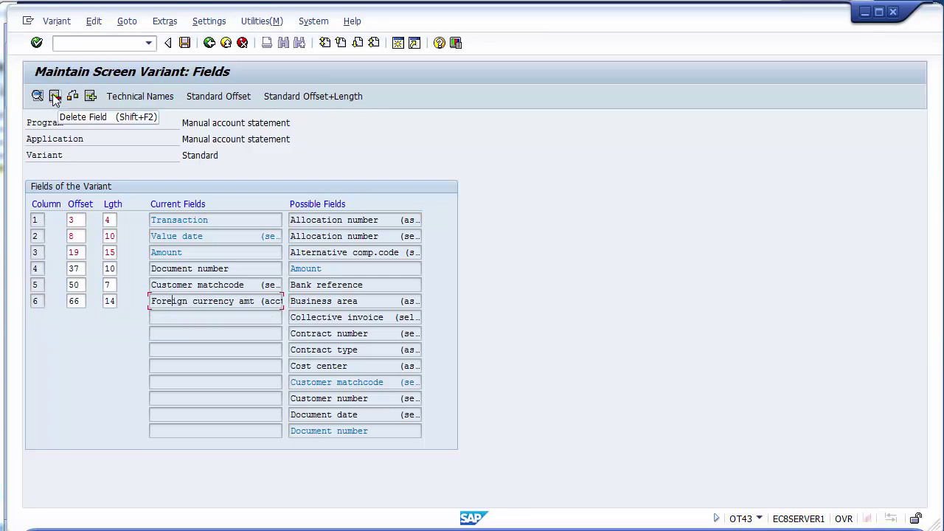
{"action": "left_click", "coordinate": [193, 301]}
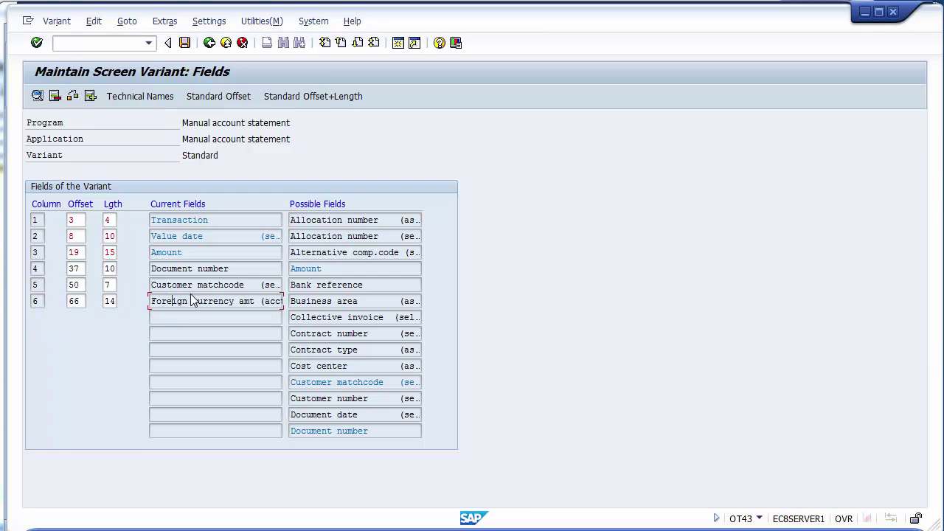
{"action": "left_click", "coordinate": [56, 100]}
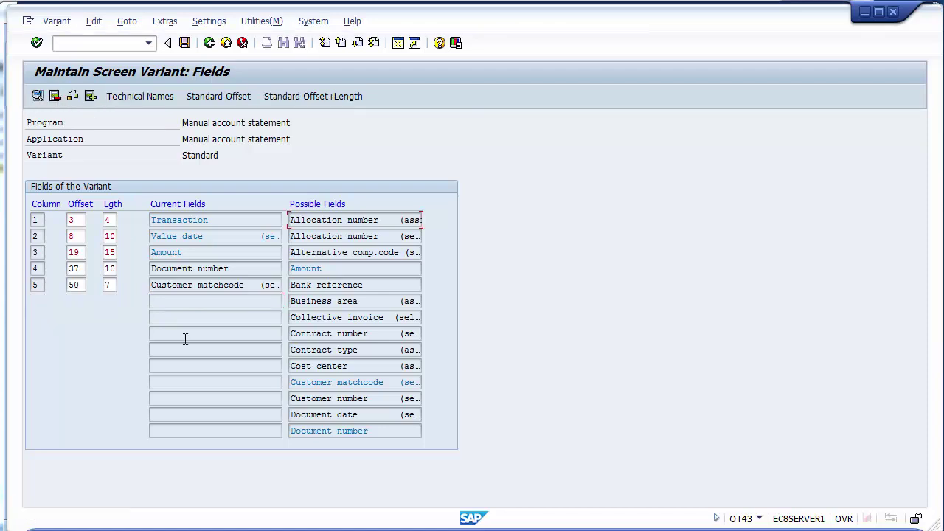
- Delete the Customer matchcode field from the variant's current fields
{"action": "left_click_drag", "start_coordinate": [170, 288], "coordinate": [196, 217]}
{"action": "left_click", "coordinate": [177, 286]}
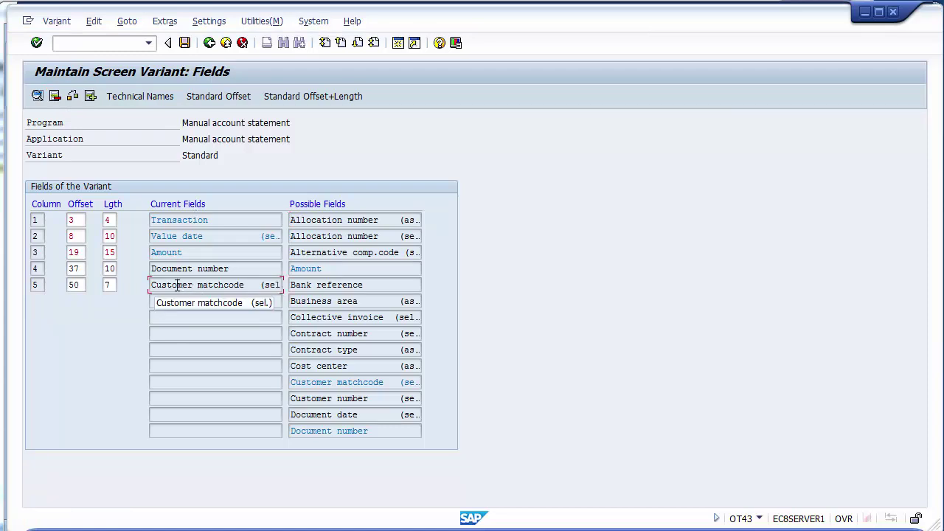
{"action": "left_click", "coordinate": [55, 97]}
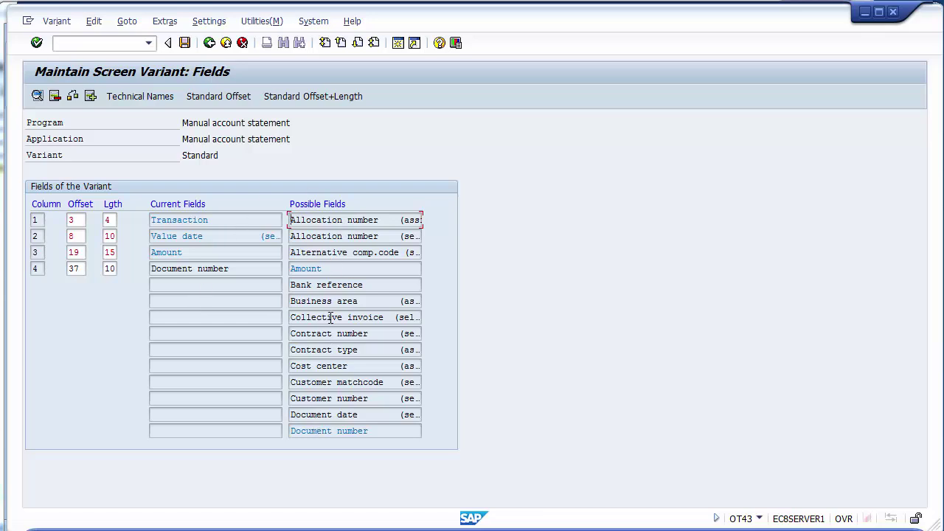
- Add the Business area (assign) field from the possible fields to the variant with an output length of 4
{"action": "left_click", "coordinate": [327, 348]}
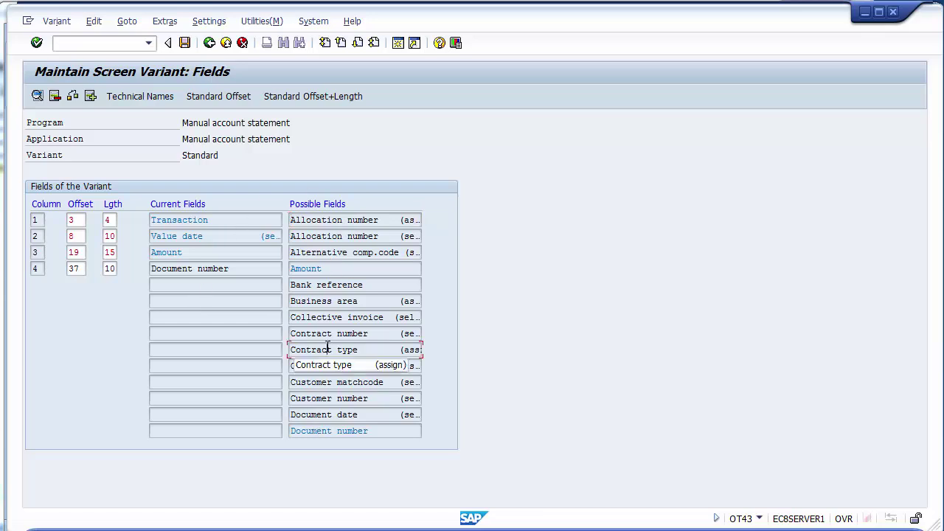
{"action": "scroll", "coordinate": [327, 348], "scroll_direction": "down", "scroll_amount": 5}
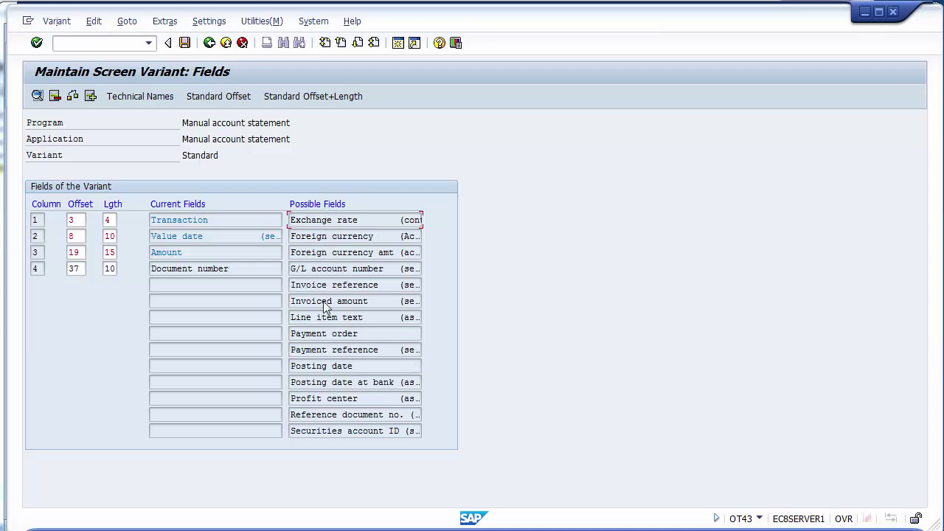
{"action": "left_click", "coordinate": [326, 366]}
{"action": "scroll", "coordinate": [326, 366], "scroll_direction": "up", "scroll_amount": 3}
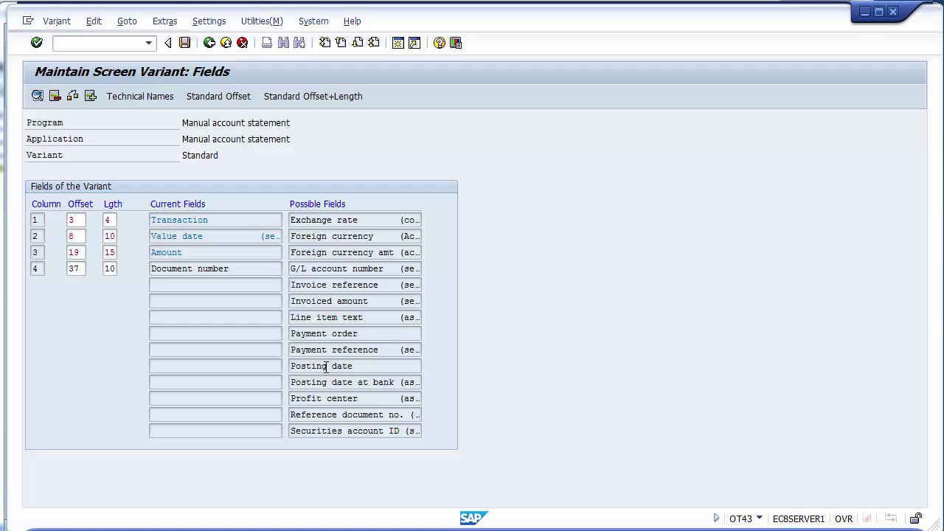
{"action": "left_click", "coordinate": [318, 303]}
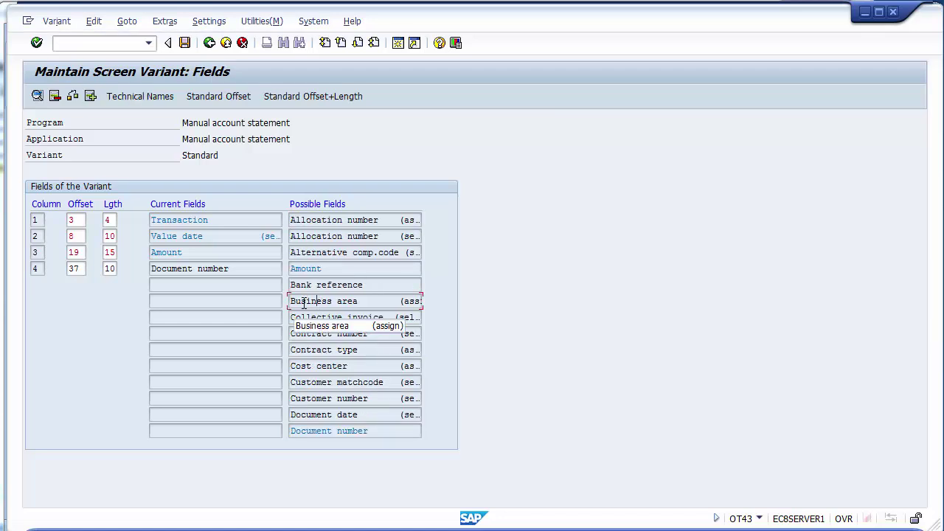
{"action": "double_click", "coordinate": [303, 303]}
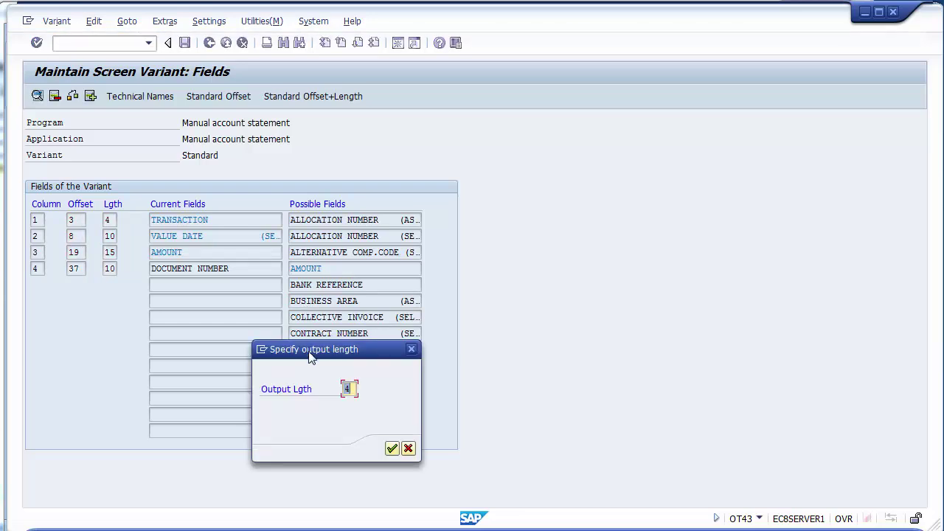
{"action": "left_click_drag", "start_coordinate": [310, 351], "coordinate": [312, 292]}
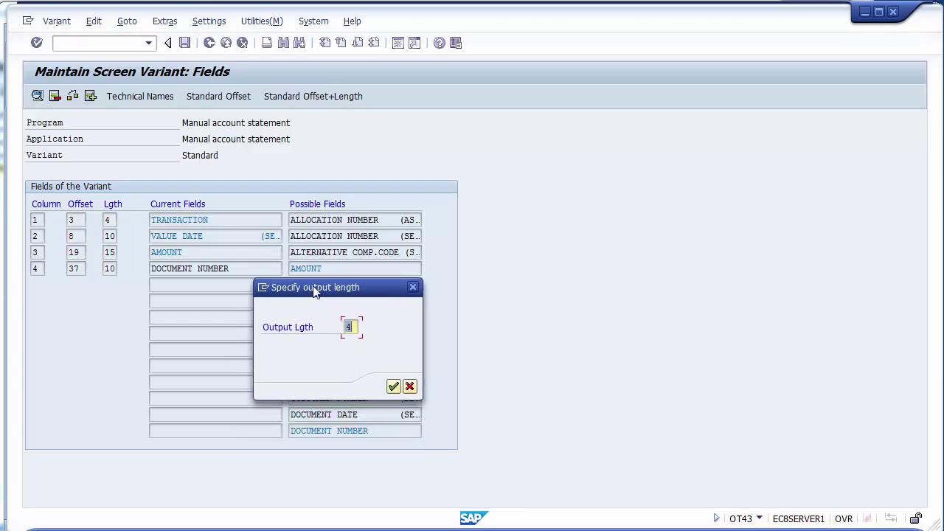
{"action": "left_click", "coordinate": [392, 388]}
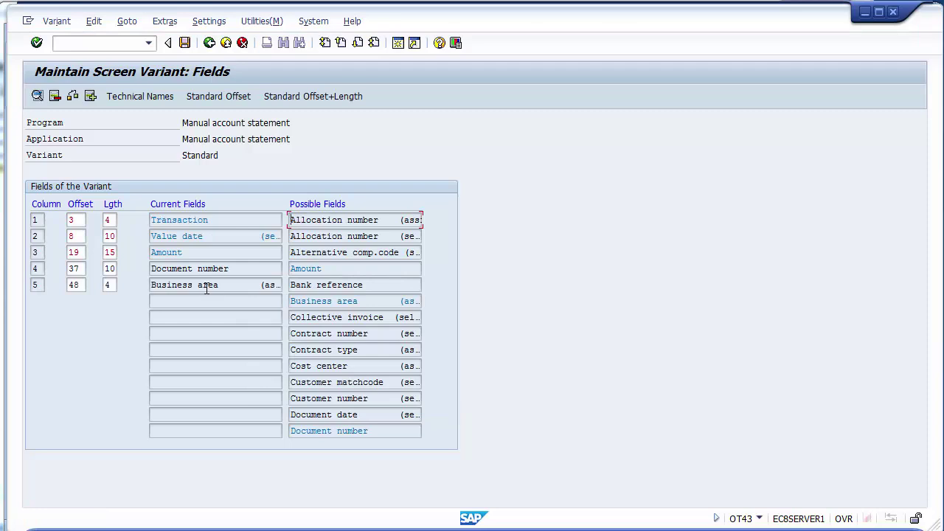
- Compare the variant's current fields with the highlighted possible fields and review the rest of the possible fields list
{"action": "left_click", "coordinate": [206, 287]}
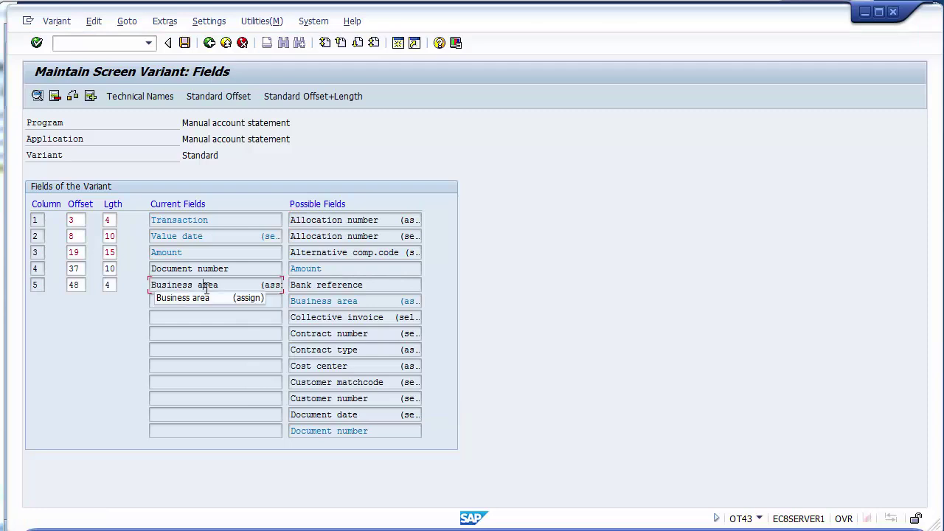
{"action": "left_click", "coordinate": [334, 301]}
{"action": "left_click", "coordinate": [250, 285]}
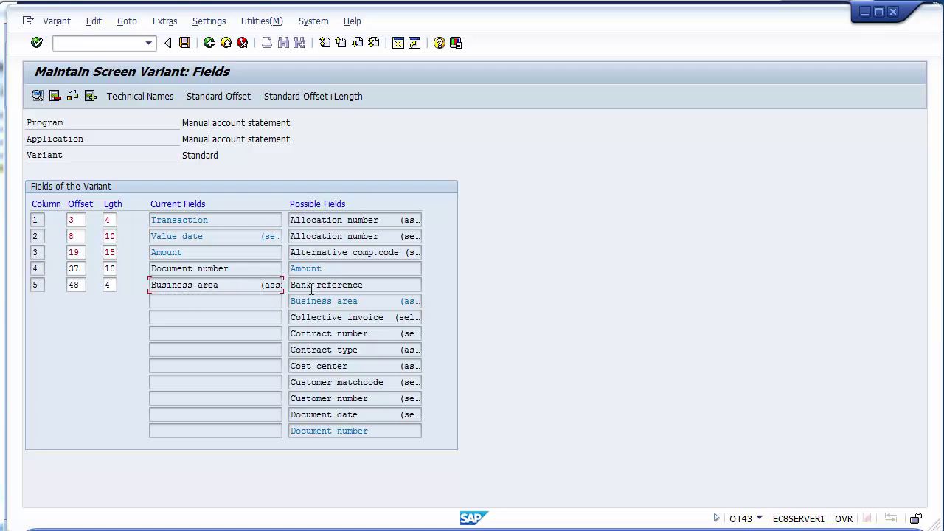
{"action": "left_click_drag", "start_coordinate": [293, 301], "coordinate": [436, 327]}
{"action": "left_click", "coordinate": [364, 303]}
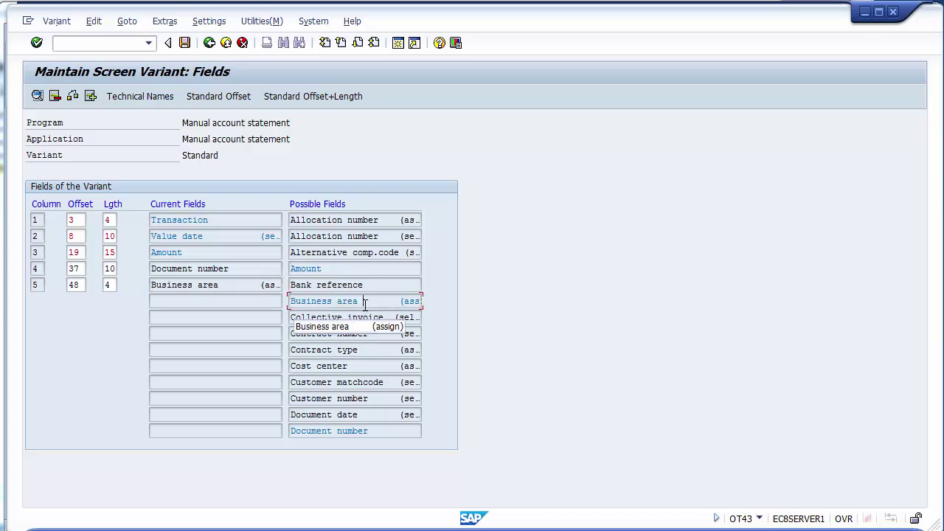
{"action": "left_click", "coordinate": [227, 285]}
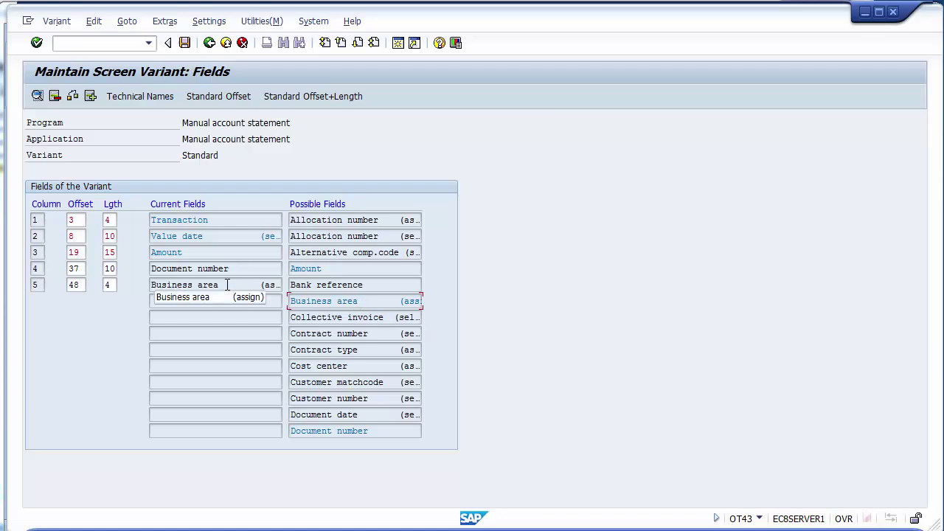
{"action": "left_click", "coordinate": [339, 270]}
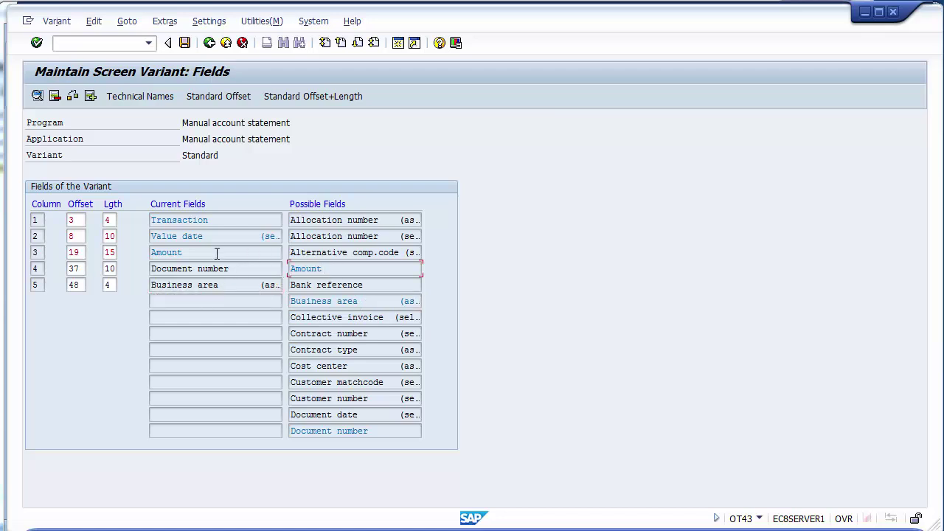
{"action": "left_click", "coordinate": [338, 431]}
{"action": "left_click", "coordinate": [355, 366]}
{"action": "key", "text": "Page_Down"}
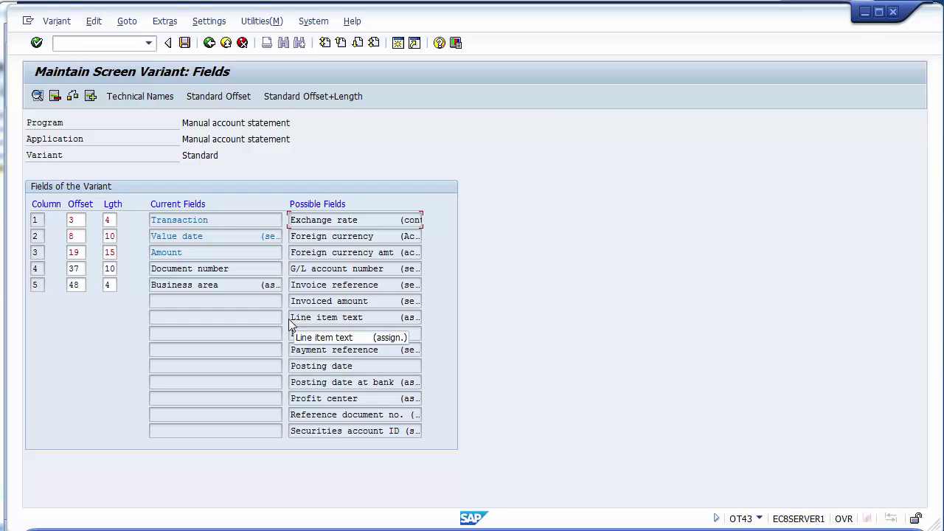
{"action": "scroll", "coordinate": [289, 319], "scroll_direction": "down", "scroll_amount": 5}
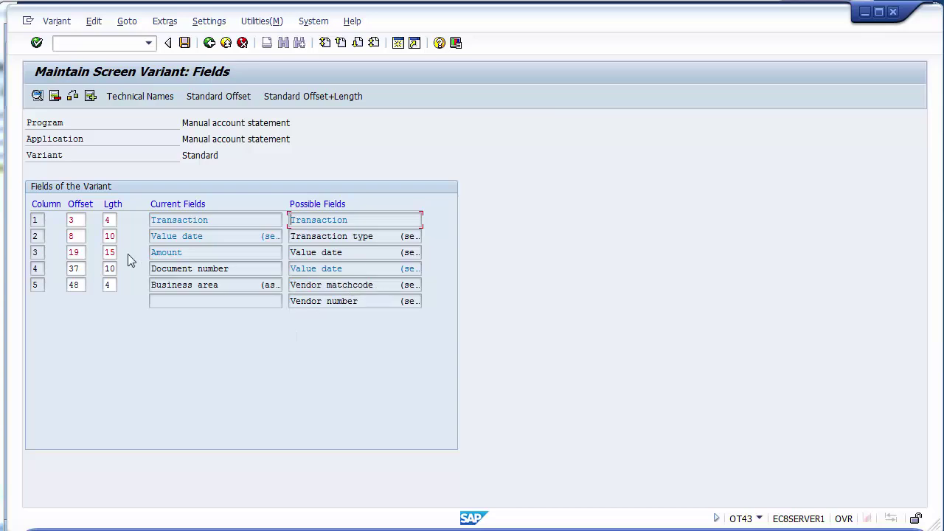
- Save variant 1200 under the FI: Customization workbench request and activate it
{"action": "left_click", "coordinate": [185, 43]}
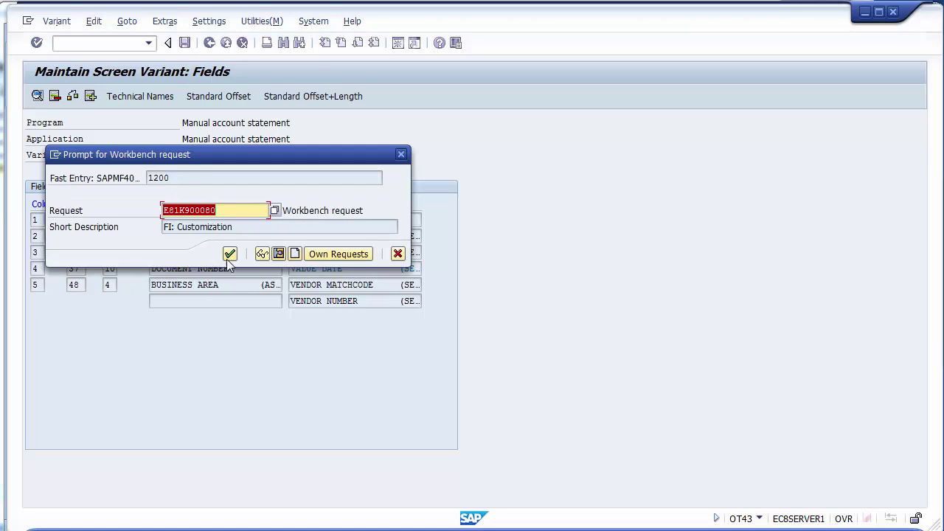
{"action": "left_click", "coordinate": [229, 255]}
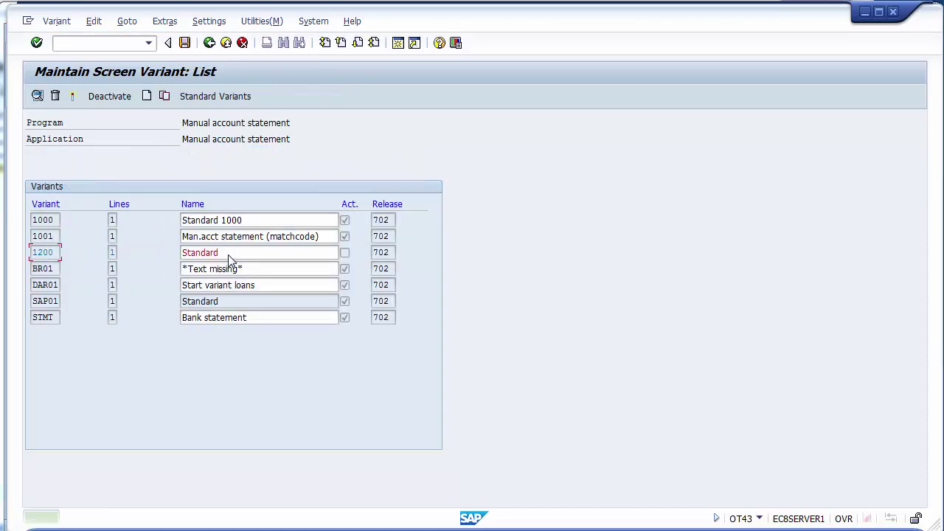
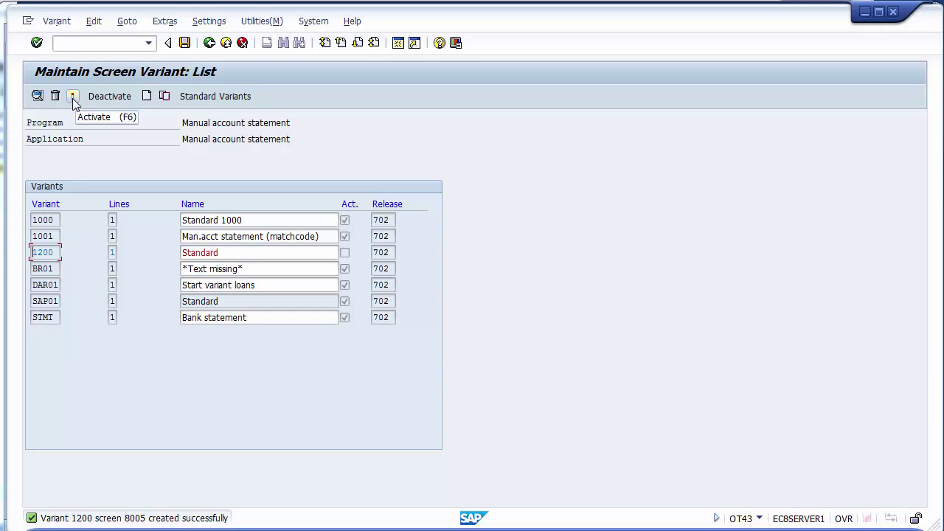
{"action": "left_click", "coordinate": [73, 97]}
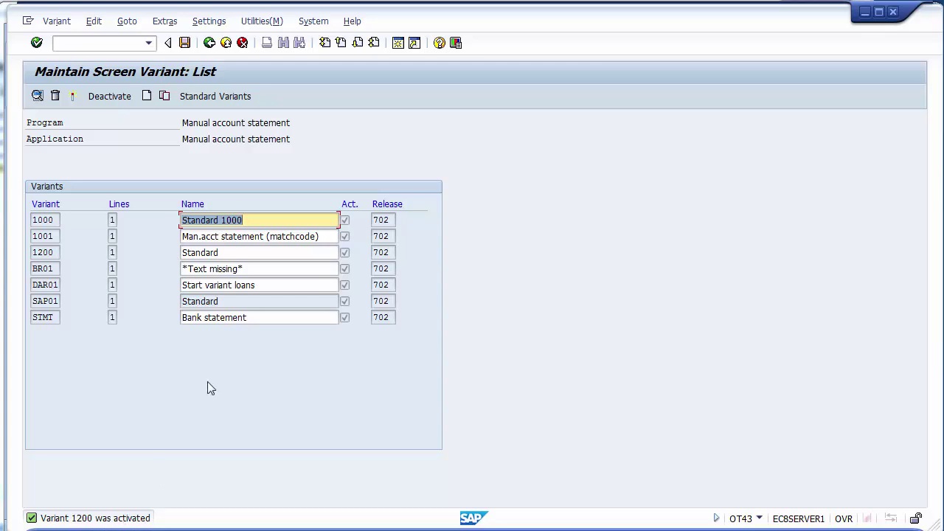
- Save the screen variant list and exit it, returning to the IMG structure
{"action": "left_click", "coordinate": [186, 44]}
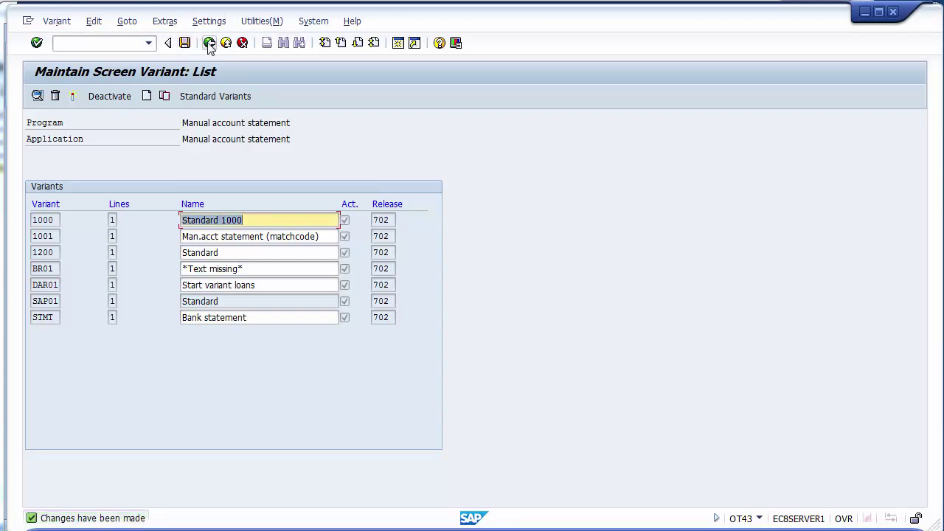
{"action": "left_click", "coordinate": [210, 43]}
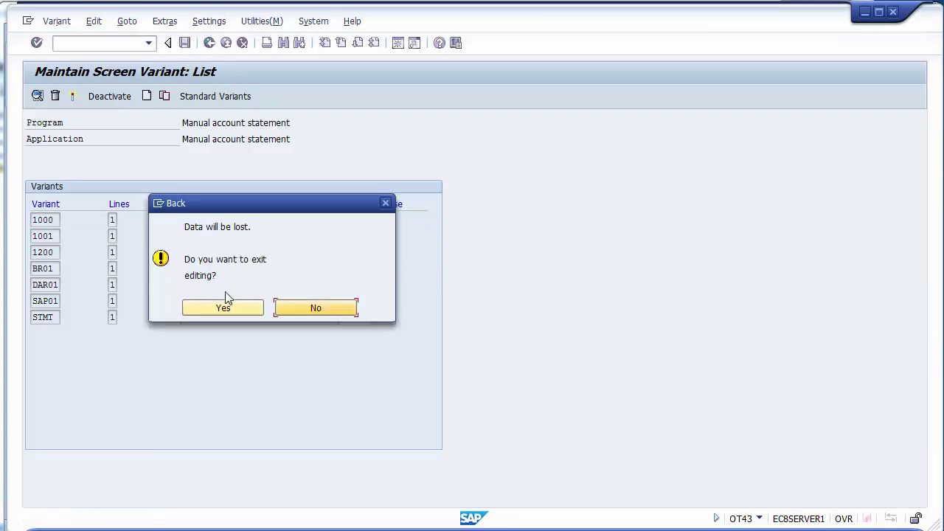
{"action": "left_click", "coordinate": [221, 309]}
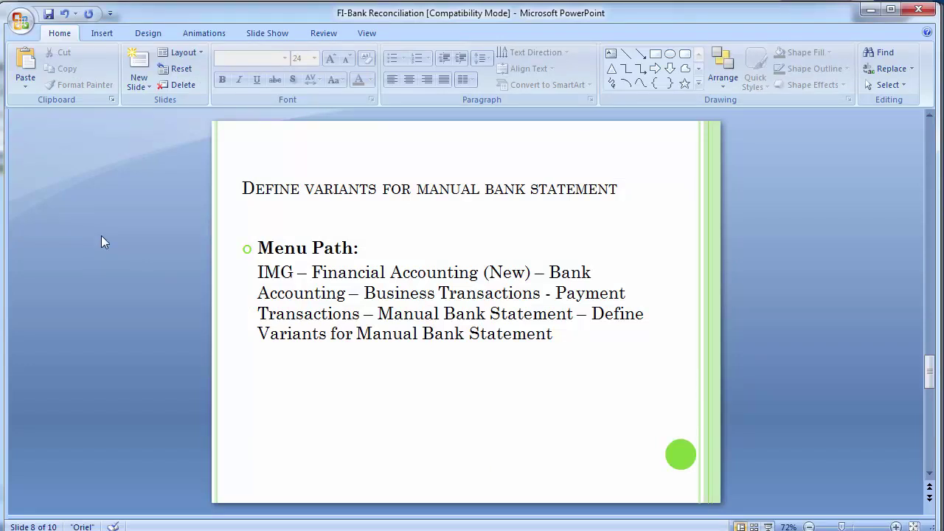
- Read the bank reconciliation and bank line item transaction codes on the Unit Testing slide in PowerPoint, and return to SAP
{"action": "scroll", "coordinate": [187, 375], "scroll_direction": "down", "scroll_amount": 1}
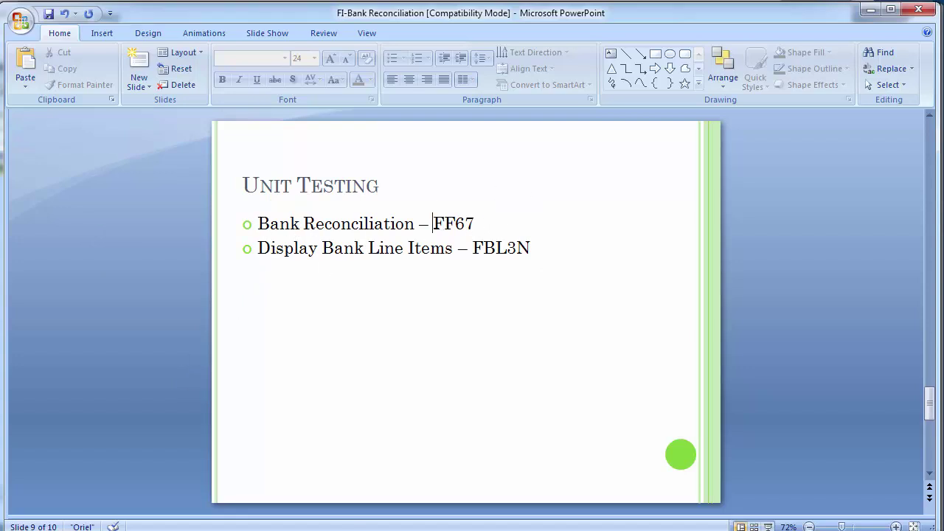
{"action": "left_click_drag", "start_coordinate": [433, 223], "coordinate": [474, 221]}
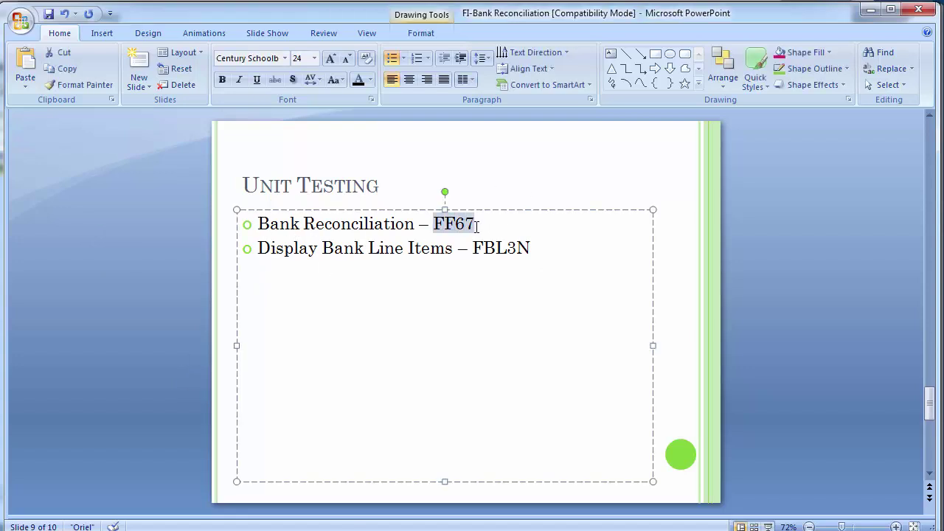
{"action": "left_click", "coordinate": [87, 253]}
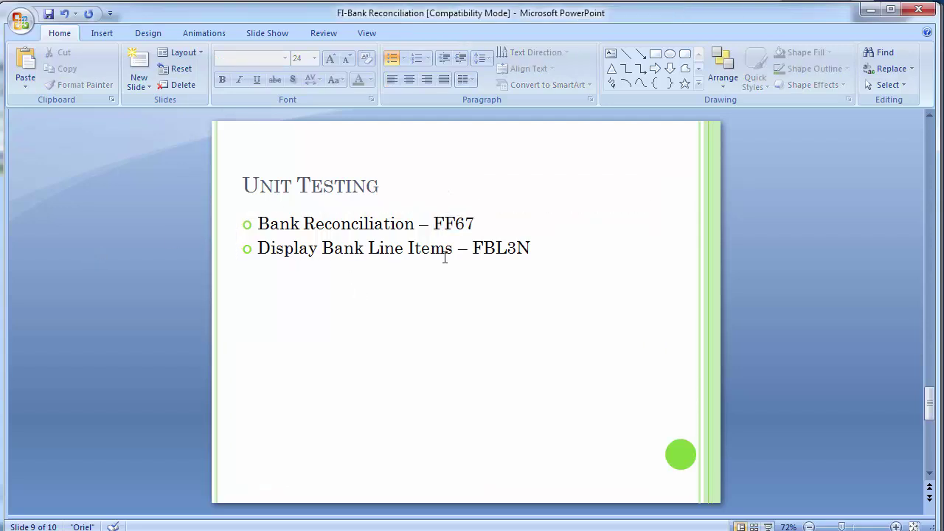
{"action": "left_click_drag", "start_coordinate": [473, 248], "coordinate": [533, 248]}
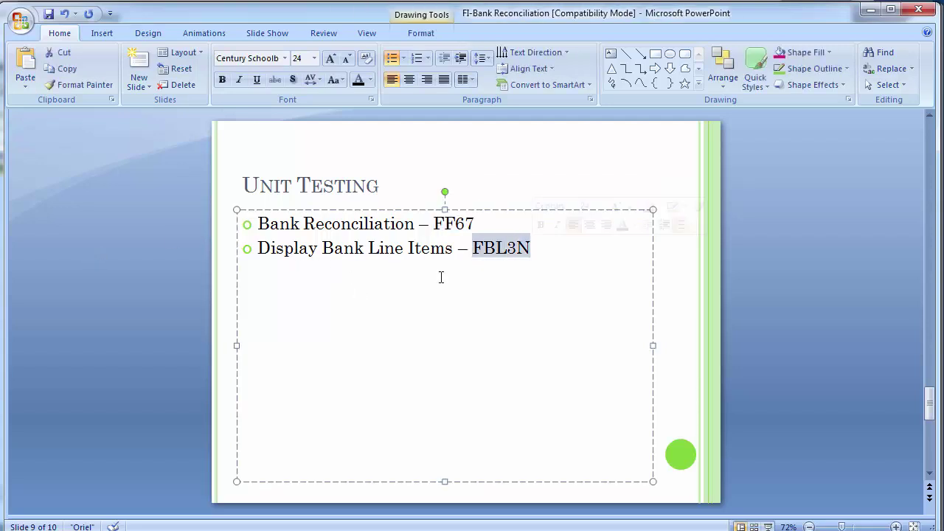
{"action": "left_click", "coordinate": [168, 296]}
{"action": "key", "text": "alt+Tab"}
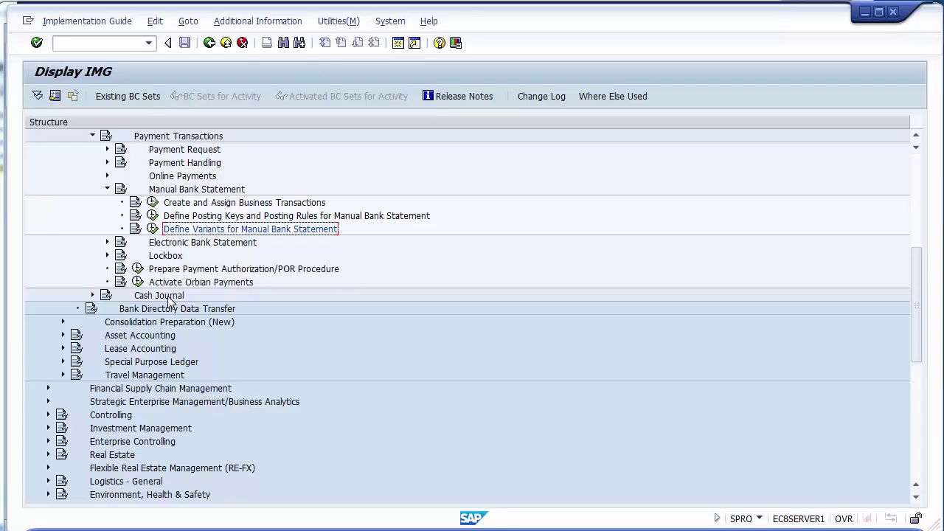
- Open the G/L Account Line Item Display with transaction code /nfbl3n
{"action": "left_click", "coordinate": [92, 43]}
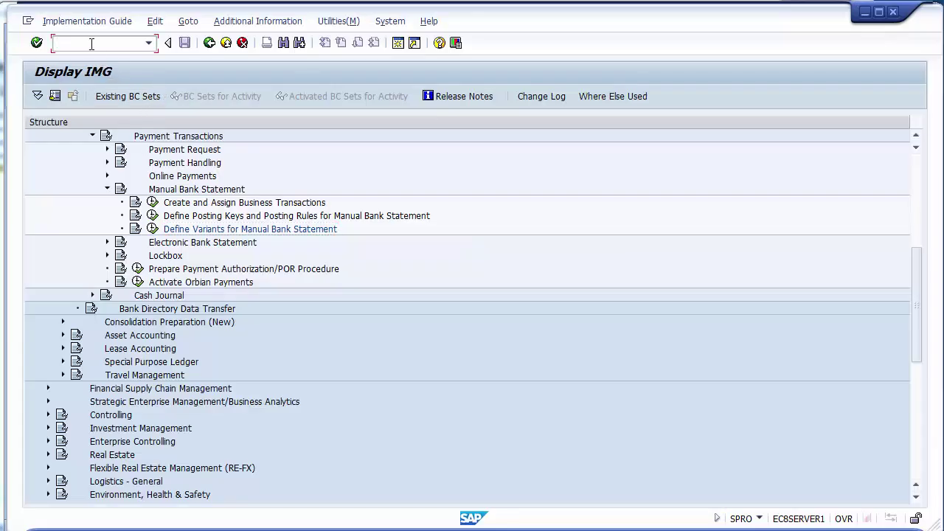
{"action": "type", "text": "/nfbl3n"}
{"action": "key", "text": "Return"}
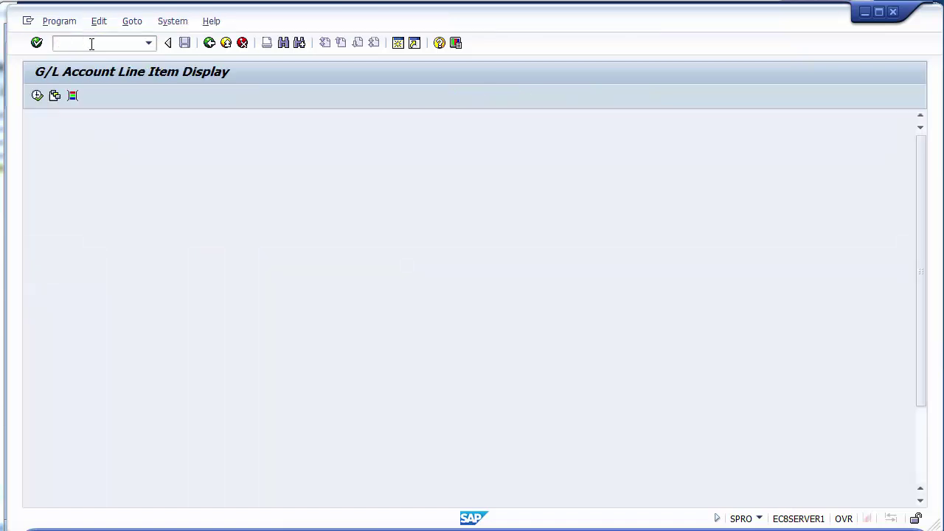
- Enter company code 1200 and the G/L account range 100010 to 100012 as the line item selection
{"action": "left_click", "coordinate": [215, 158]}
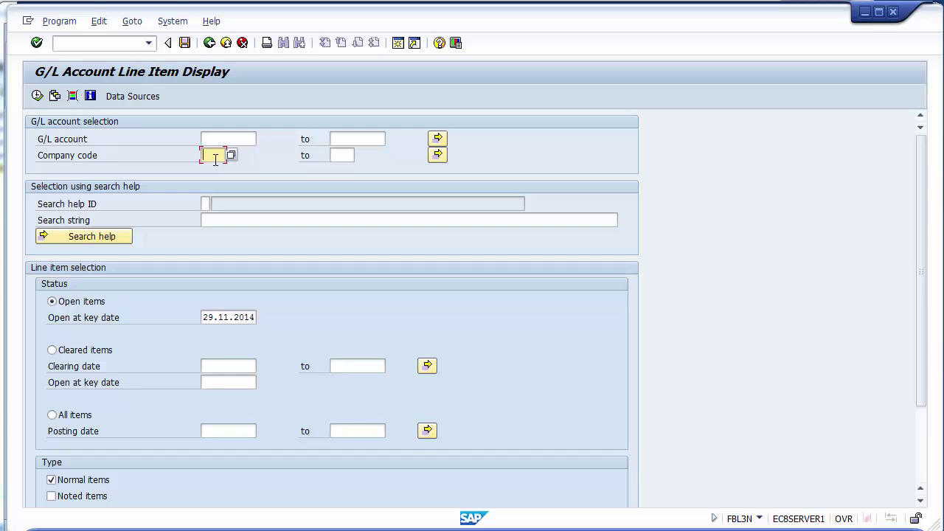
{"action": "type", "text": "1200"}
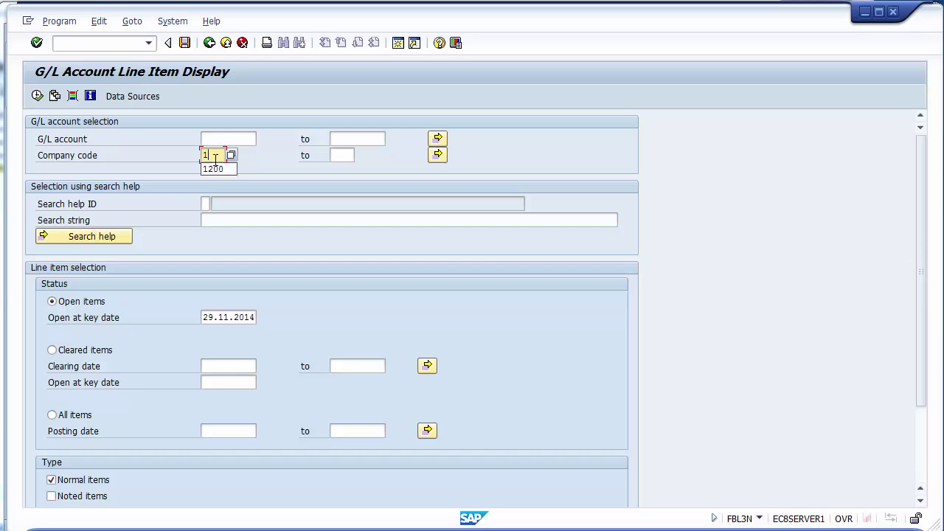
{"action": "key", "text": "shift+Tab"}
{"action": "key", "text": "Down"}
{"action": "key", "text": "Down"}
{"action": "key", "text": "Down"}
{"action": "key", "text": "Down"}
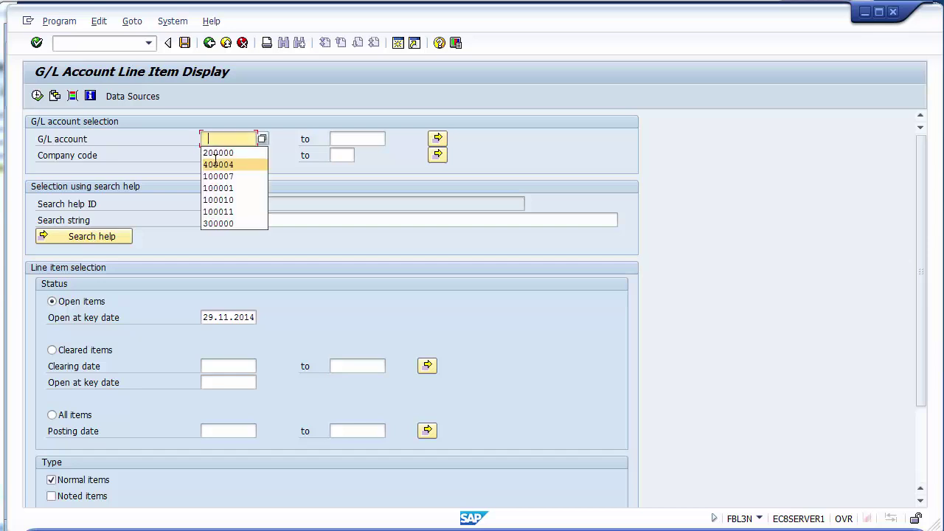
{"action": "key", "text": "Return"}
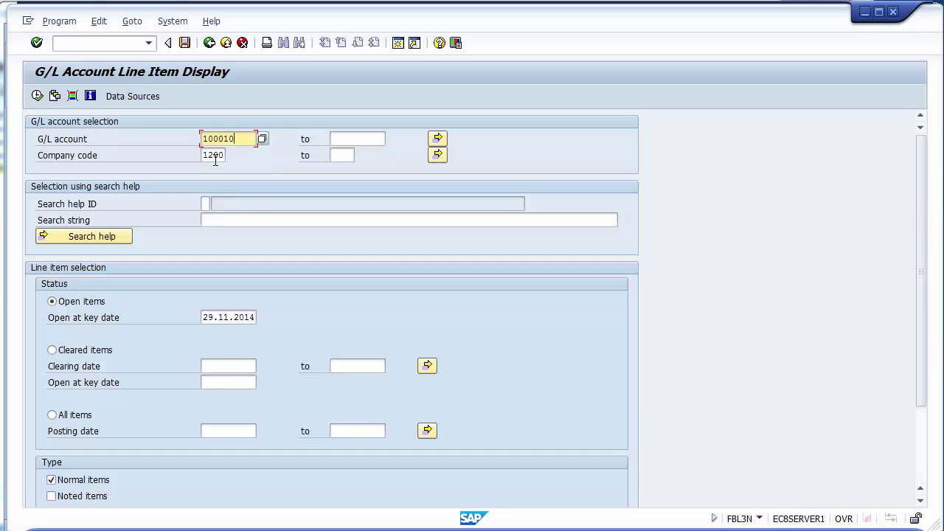
{"action": "key", "text": "Tab"}
{"action": "type", "text": "100012"}
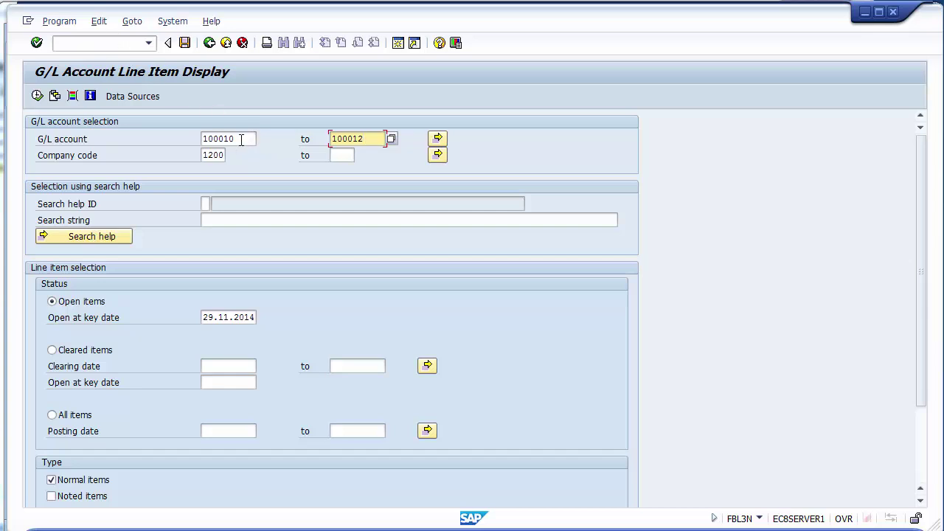
- Check the G/L account range limits and execute the open item report
{"action": "left_click", "coordinate": [242, 140]}
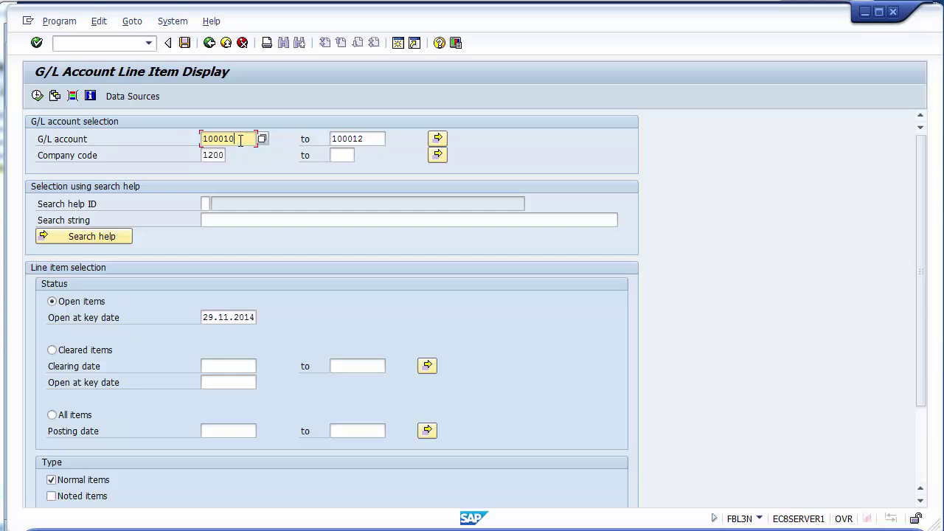
{"action": "left_click", "coordinate": [369, 138]}
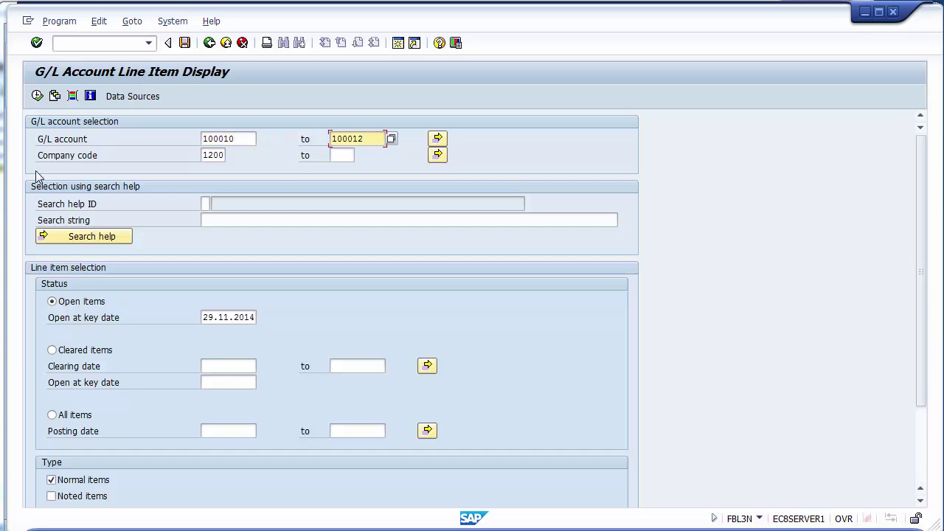
{"action": "left_click", "coordinate": [37, 97]}
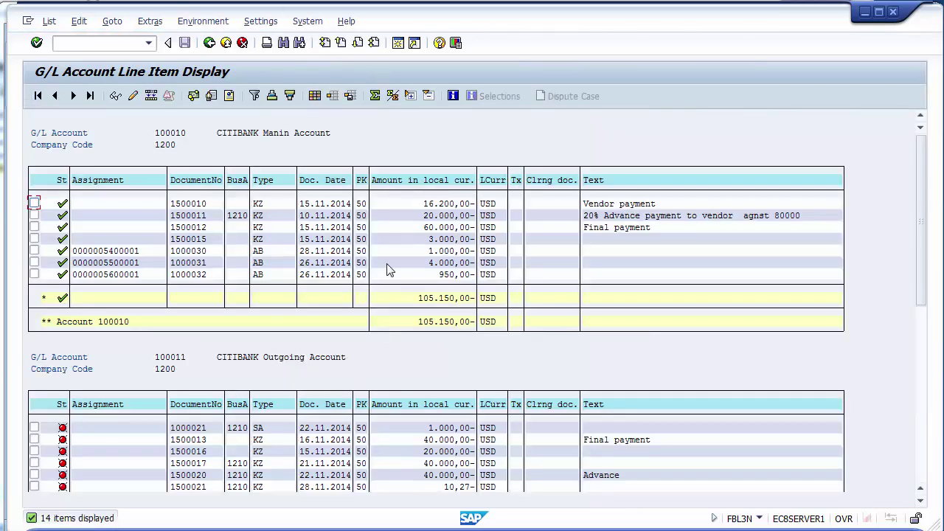
- Review the open line items and totals of the CITIBANK main, outgoing and incoming accounts
{"action": "left_click", "coordinate": [213, 133]}
{"action": "left_click_drag", "start_coordinate": [924, 218], "coordinate": [921, 276]}
{"action": "double_click", "coordinate": [568, 297]}
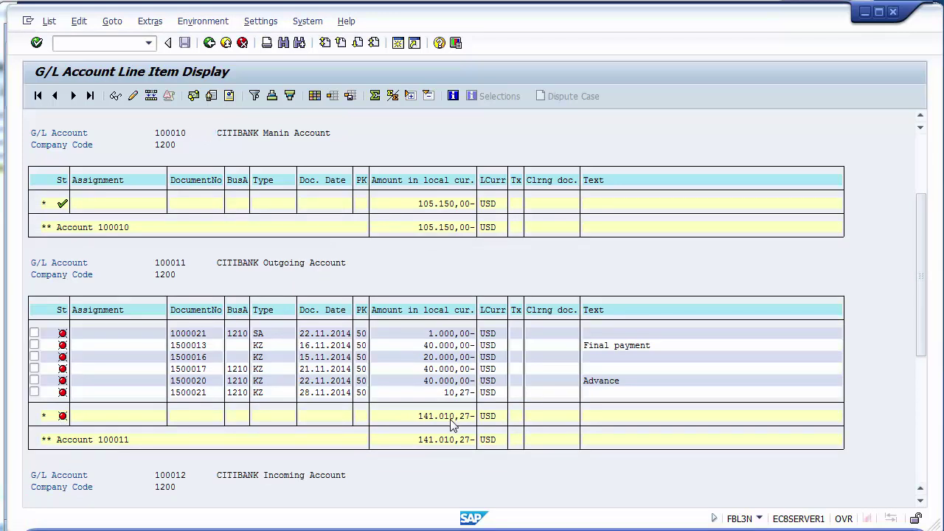
{"action": "scroll", "coordinate": [453, 425], "scroll_direction": "down", "scroll_amount": 10}
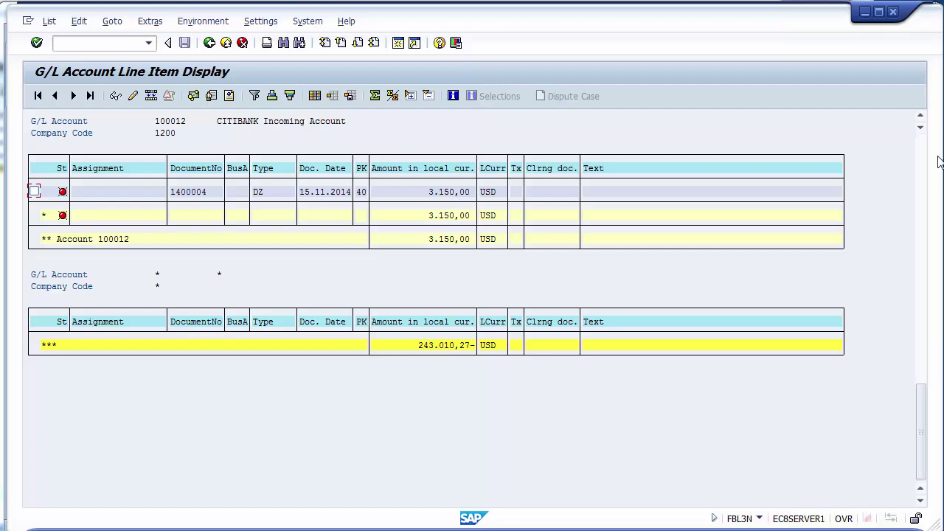
{"action": "scroll", "coordinate": [933, 156], "scroll_direction": "up", "scroll_amount": 10}
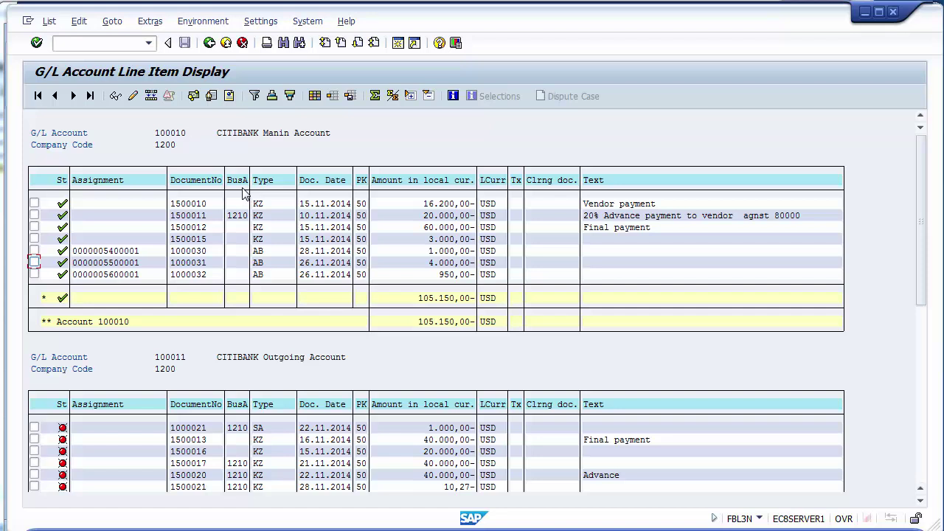
- Open transaction FF67 in a new session from the G/L account line item display, using the command /off67
{"action": "left_click", "coordinate": [87, 46]}
{"action": "key", "text": "alt+Tab"}
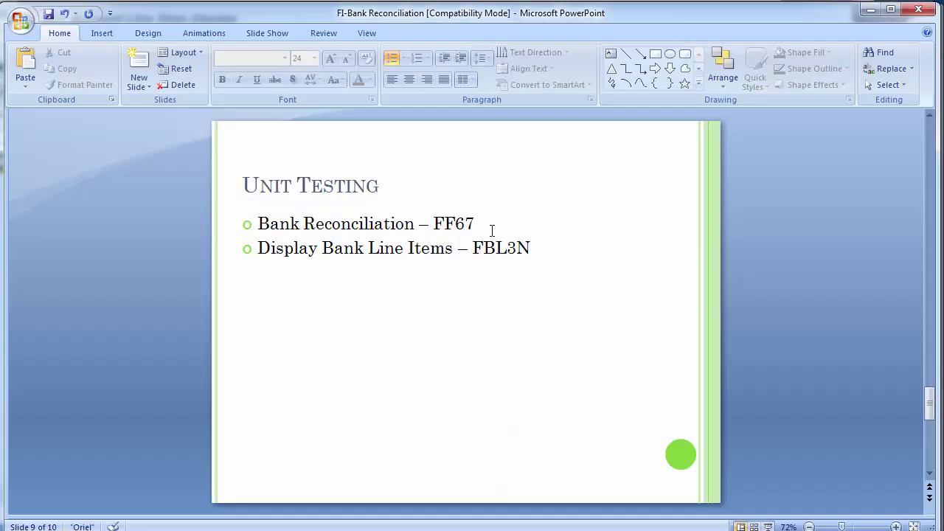
{"action": "left_click", "coordinate": [484, 225]}
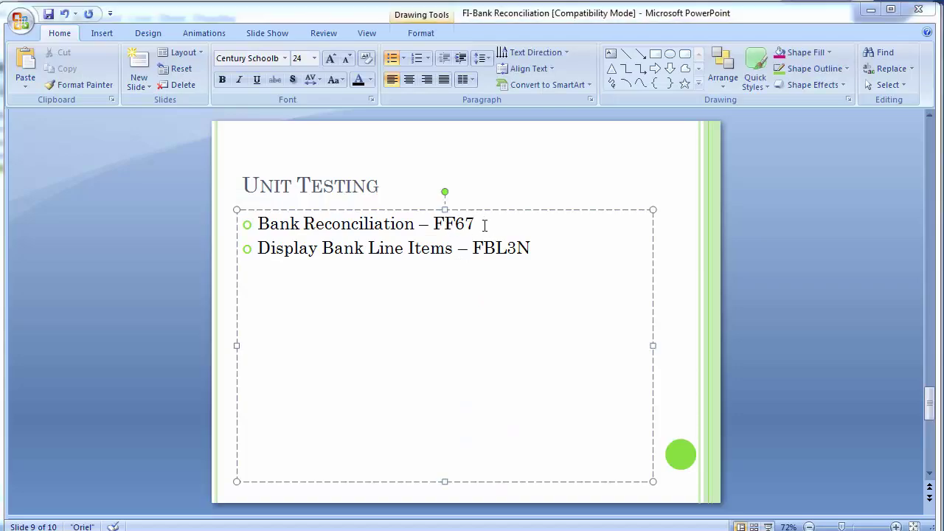
{"action": "key", "text": "alt+Tab"}
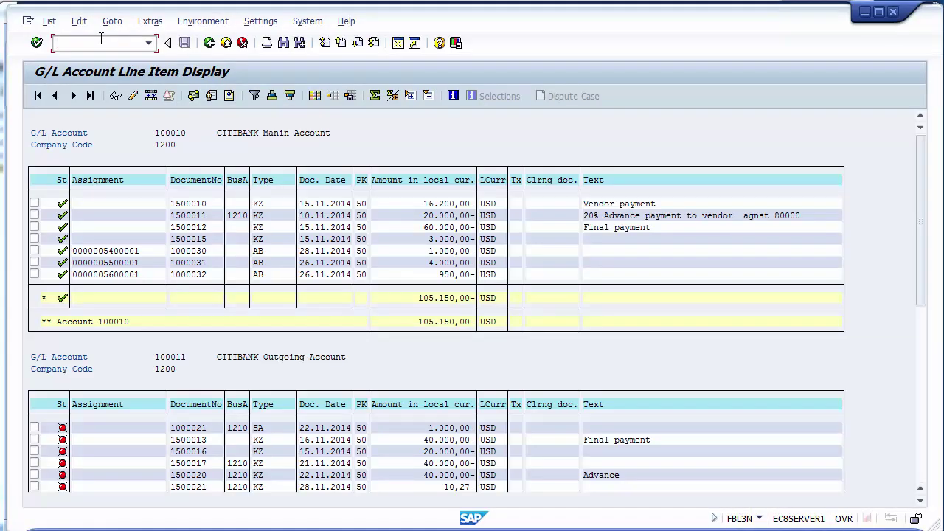
{"action": "type", "text": "/off67"}
{"action": "key", "text": "Return"}
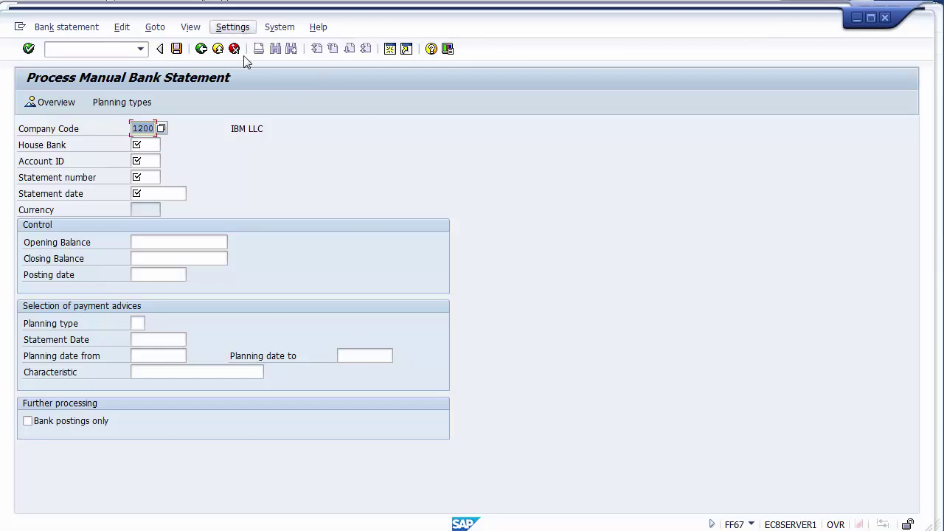
- In the bank statement specifications, set the memo record entry start variant to 1200 and accept the settings
{"action": "left_click", "coordinate": [234, 28]}
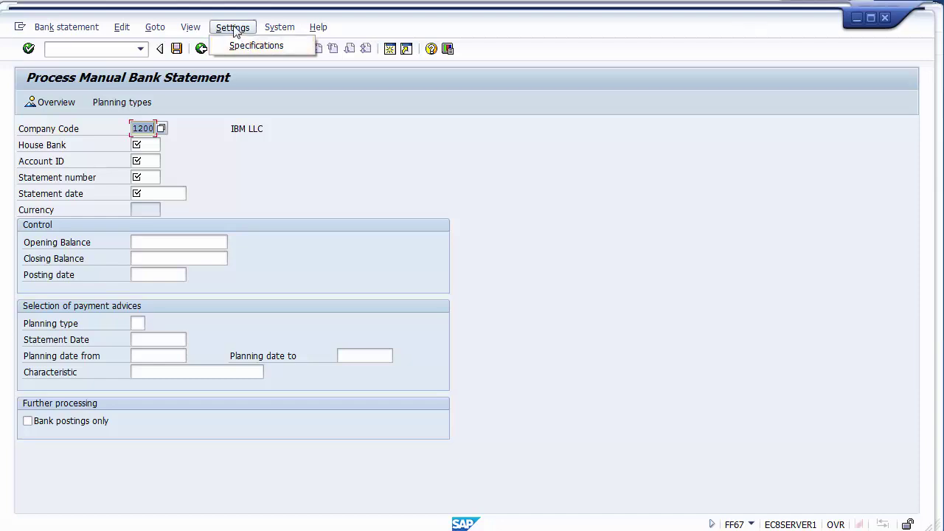
{"action": "left_click", "coordinate": [235, 29]}
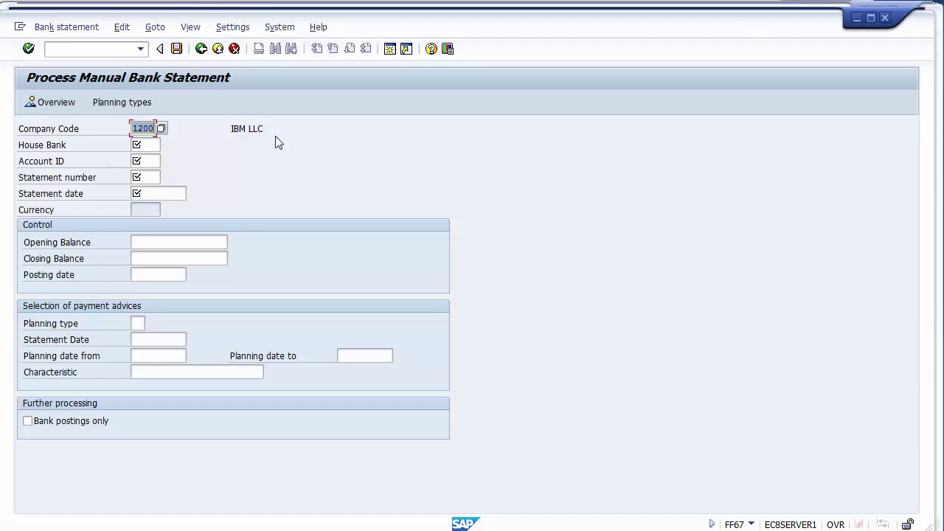
{"action": "left_click", "coordinate": [233, 28]}
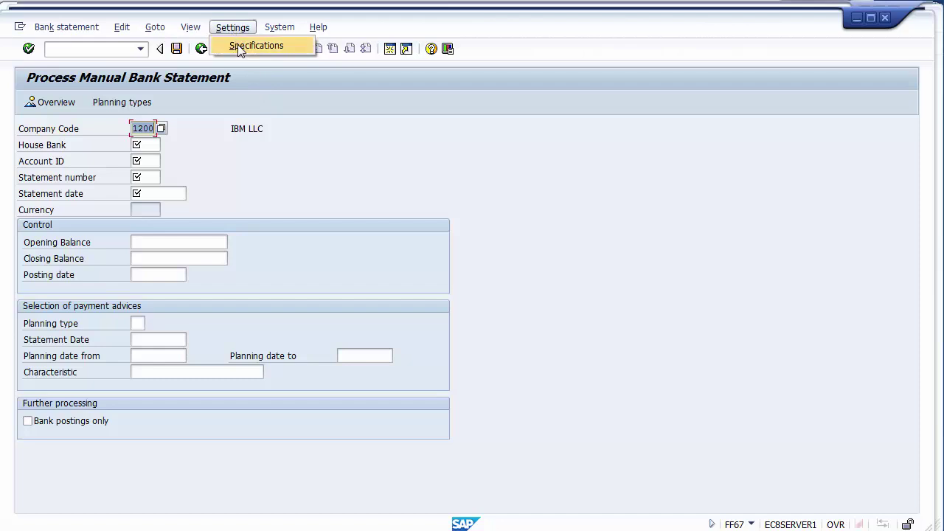
{"action": "left_click", "coordinate": [282, 181]}
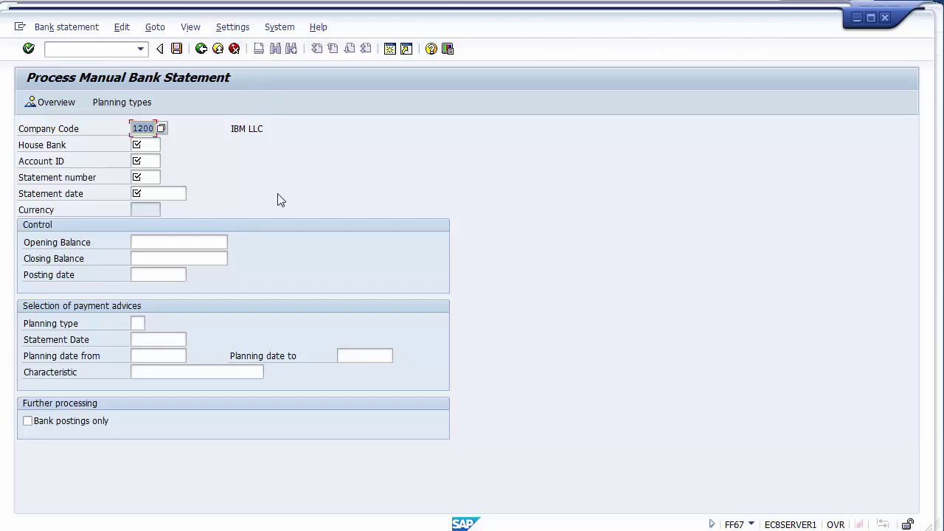
{"action": "left_click", "coordinate": [233, 30]}
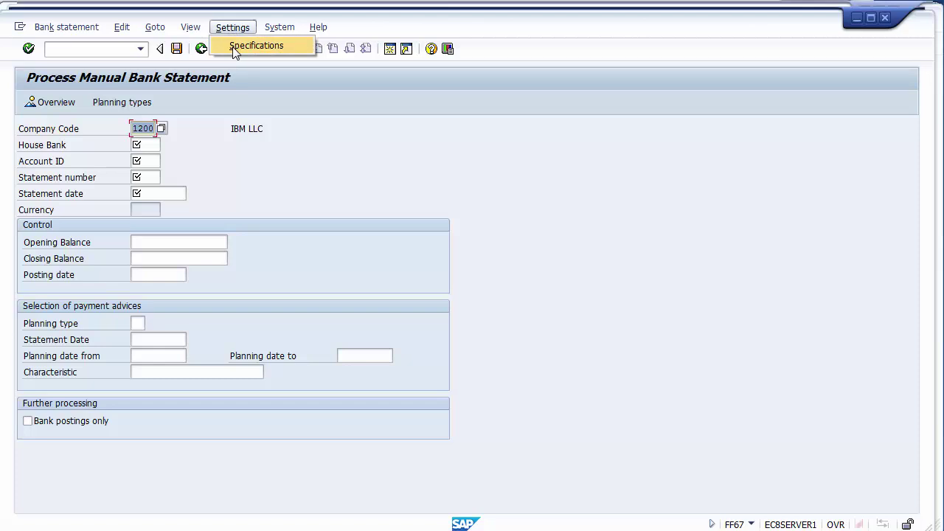
{"action": "left_click", "coordinate": [255, 46]}
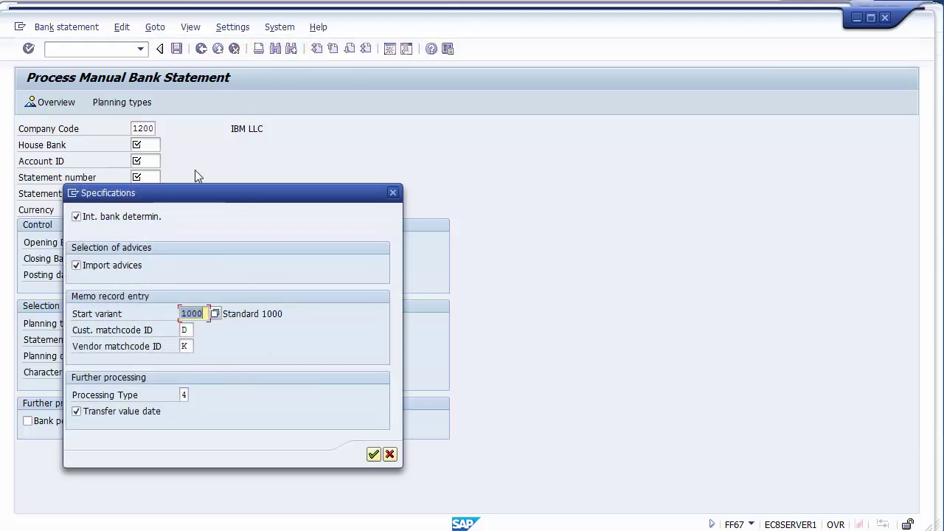
{"action": "left_click_drag", "start_coordinate": [178, 193], "coordinate": [248, 97]}
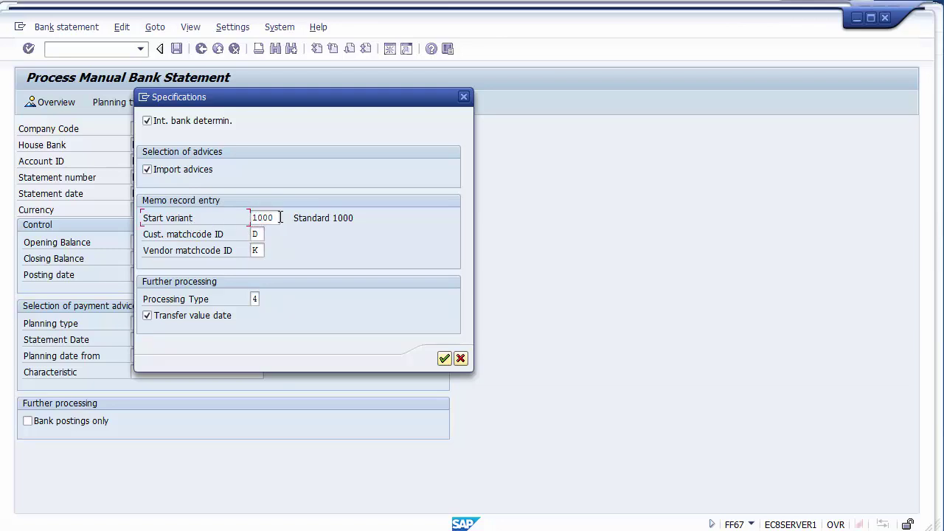
{"action": "left_click", "coordinate": [276, 218]}
{"action": "left_click", "coordinate": [286, 218]}
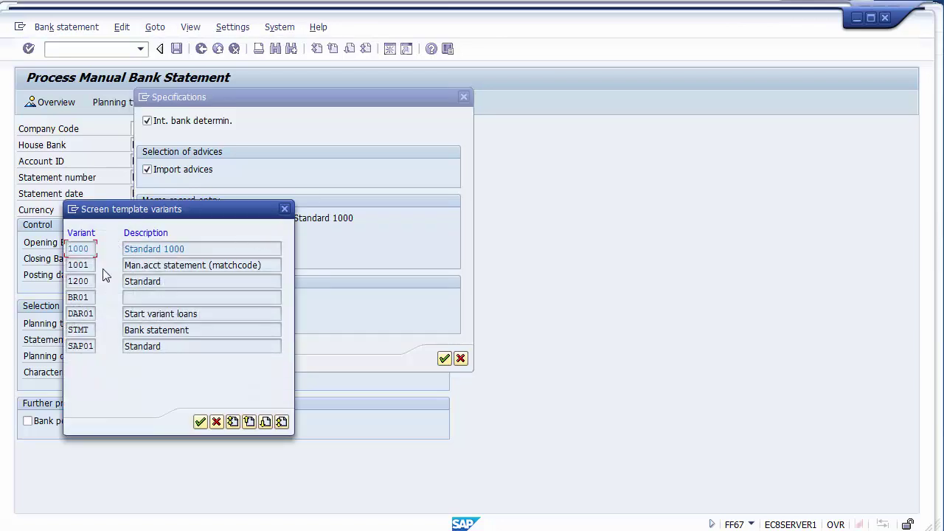
{"action": "left_click", "coordinate": [73, 280]}
{"action": "double_click", "coordinate": [74, 280]}
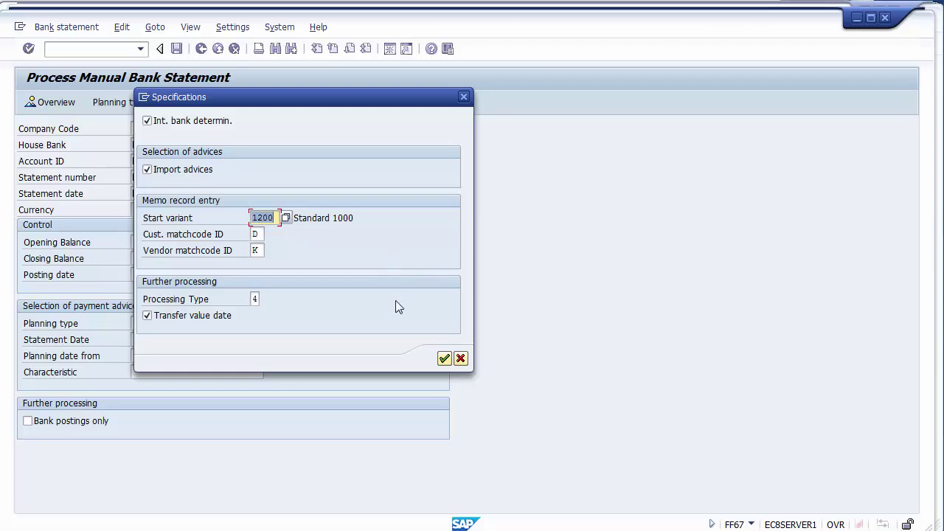
{"action": "left_click", "coordinate": [445, 360]}
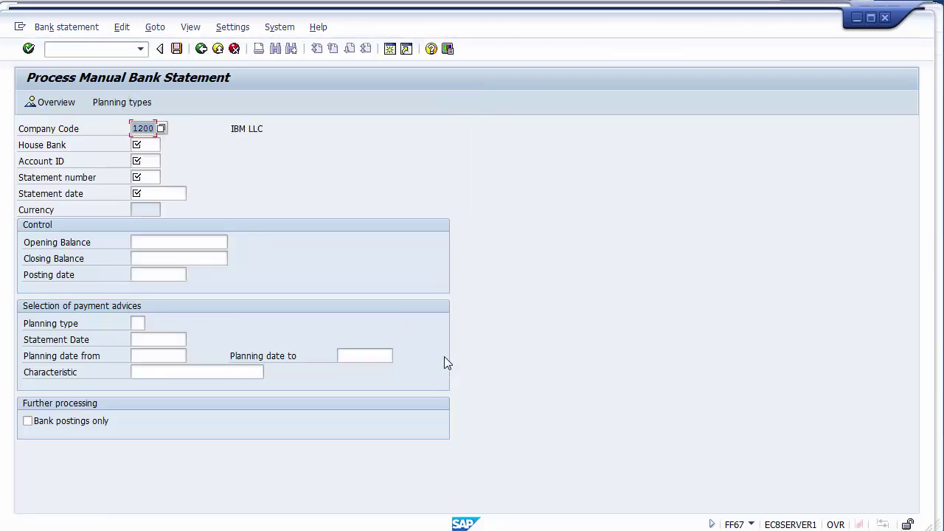
- Enter CITI as the house bank and AP as the account ID for the manual bank statement
{"action": "left_click", "coordinate": [150, 142]}
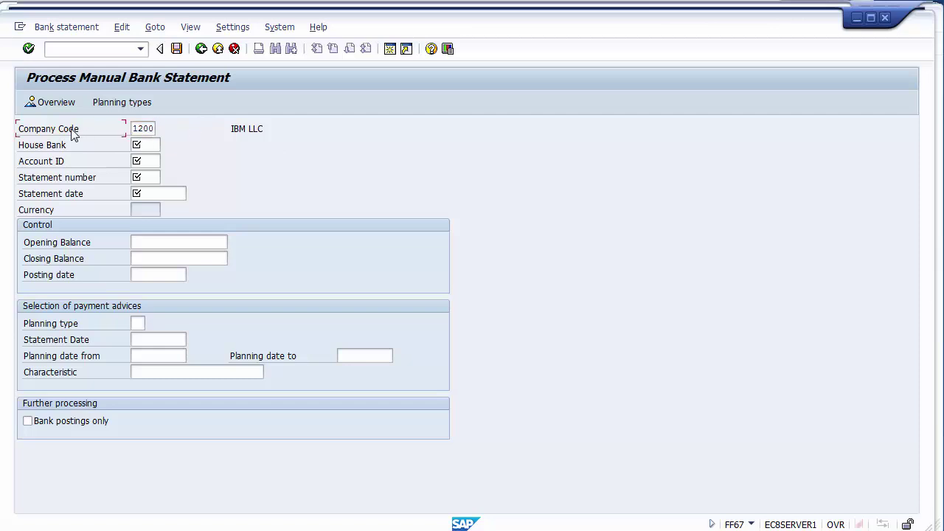
{"action": "left_click", "coordinate": [151, 159]}
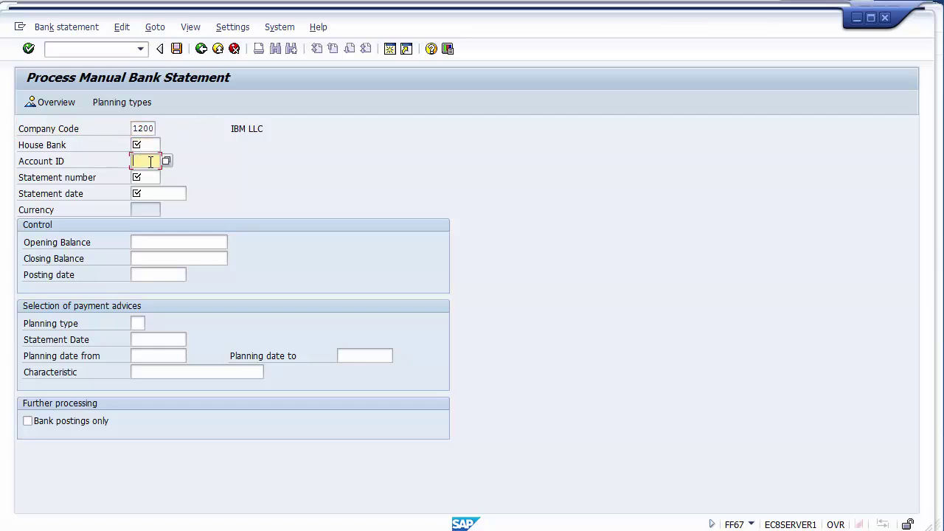
{"action": "left_click", "coordinate": [148, 145]}
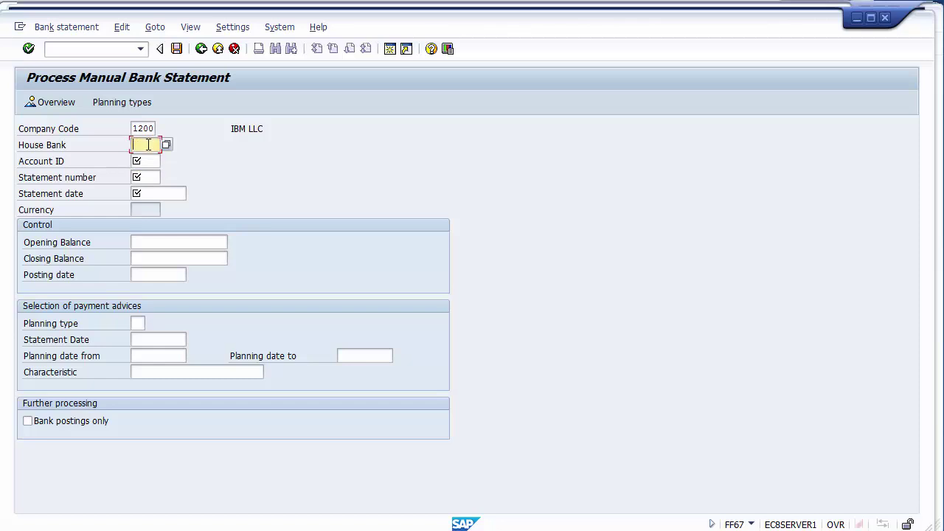
{"action": "type", "text": "CITI"}
{"action": "key", "text": "Tab"}
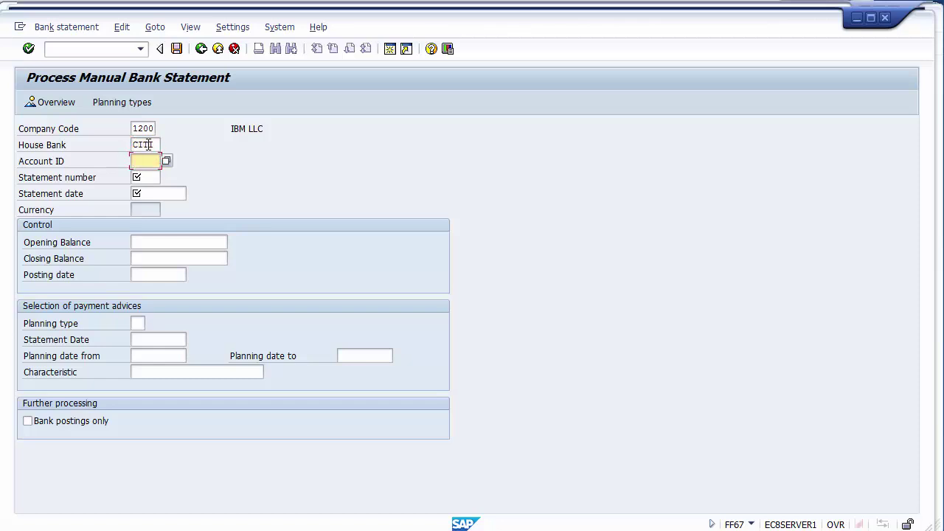
{"action": "type", "text": "AP"}
{"action": "left_click", "coordinate": [148, 144]}
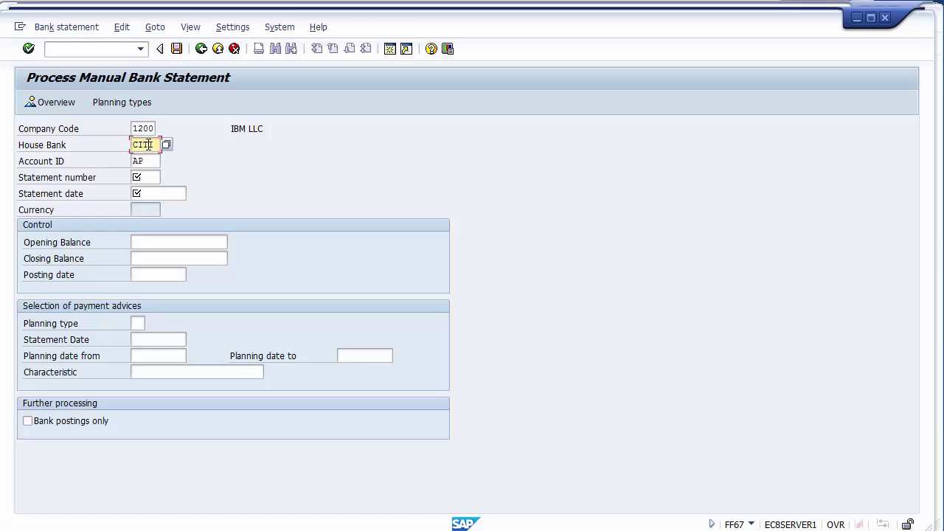
{"action": "key", "text": "Tab"}
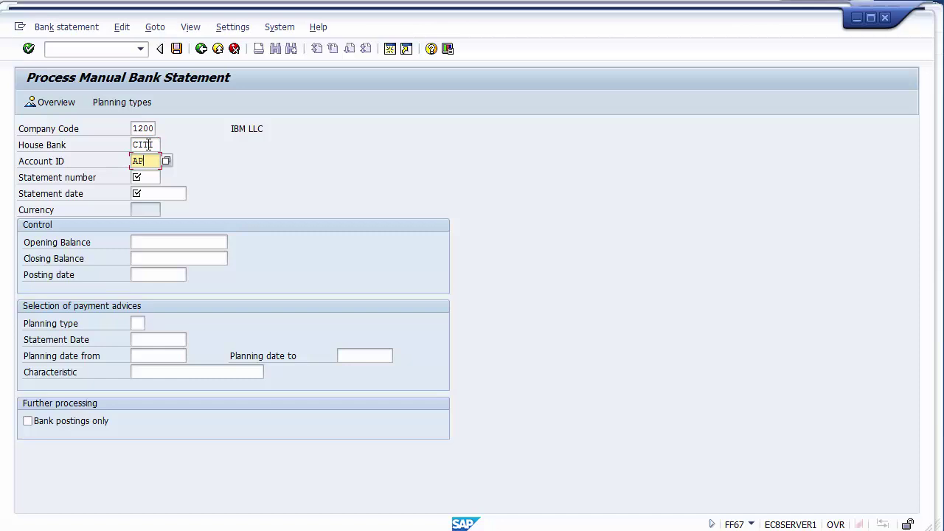
- Set the statement number to 01 and the statement date to 30.11.2014
{"action": "key", "text": "Tab"}
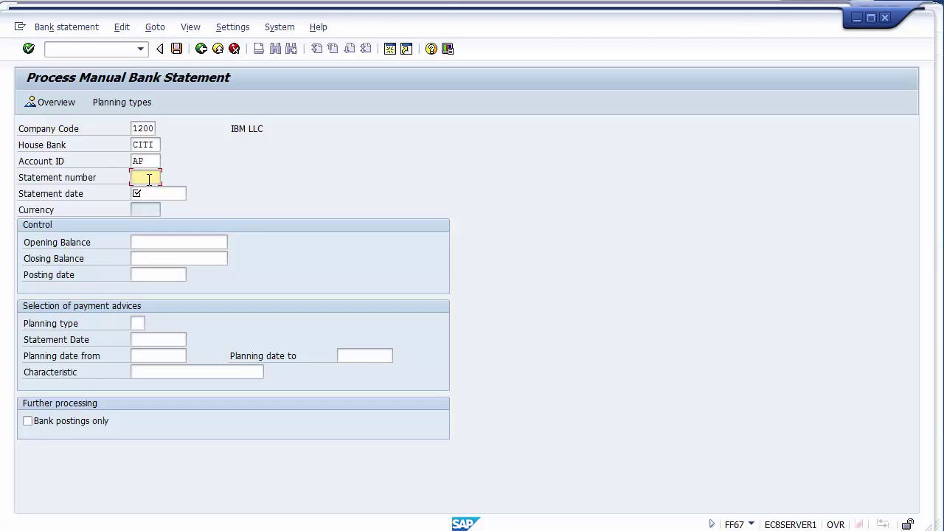
{"action": "type", "text": "01"}
{"action": "key", "text": "Tab"}
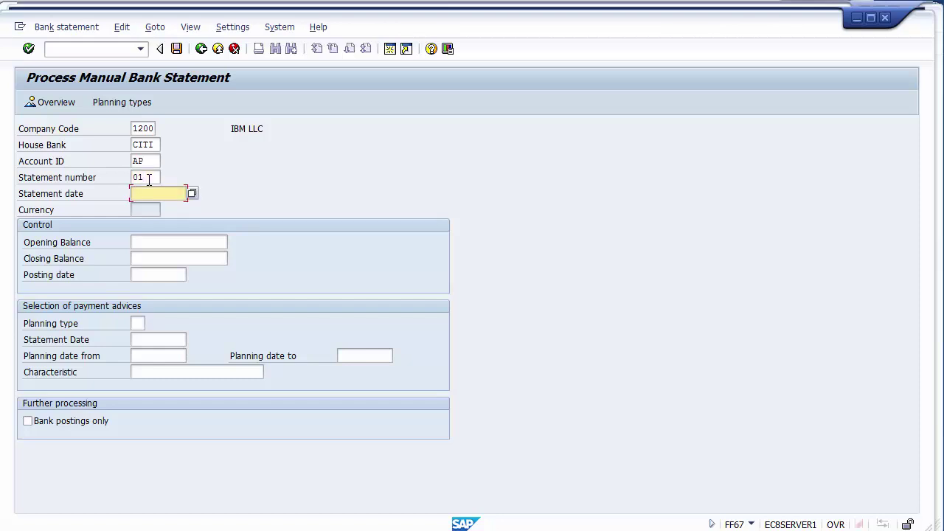
{"action": "type", "text": "30.11.2014"}
- Copy the 105.150,00- total of the CITIBANK Manin Account from the line item display into the statement's Opening Balance
{"action": "left_click", "coordinate": [160, 244]}
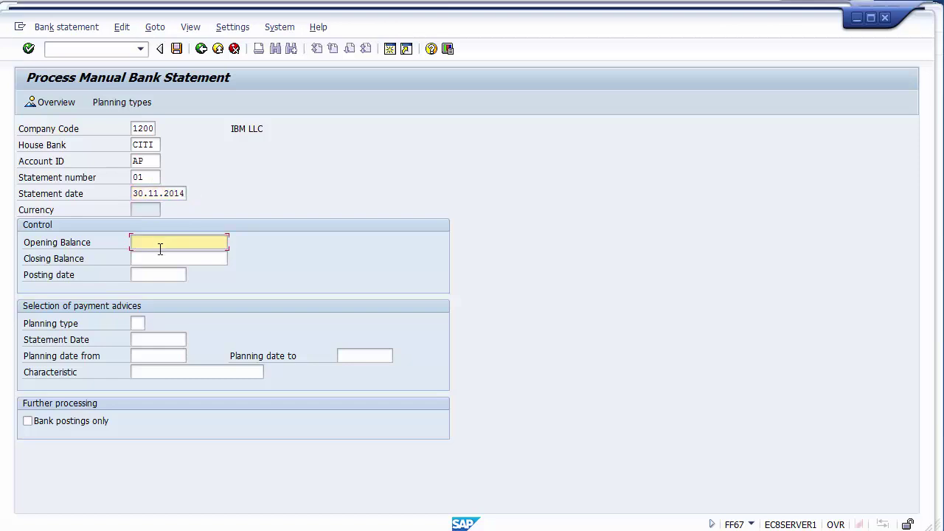
{"action": "left_click", "coordinate": [162, 258]}
{"action": "left_click", "coordinate": [162, 241]}
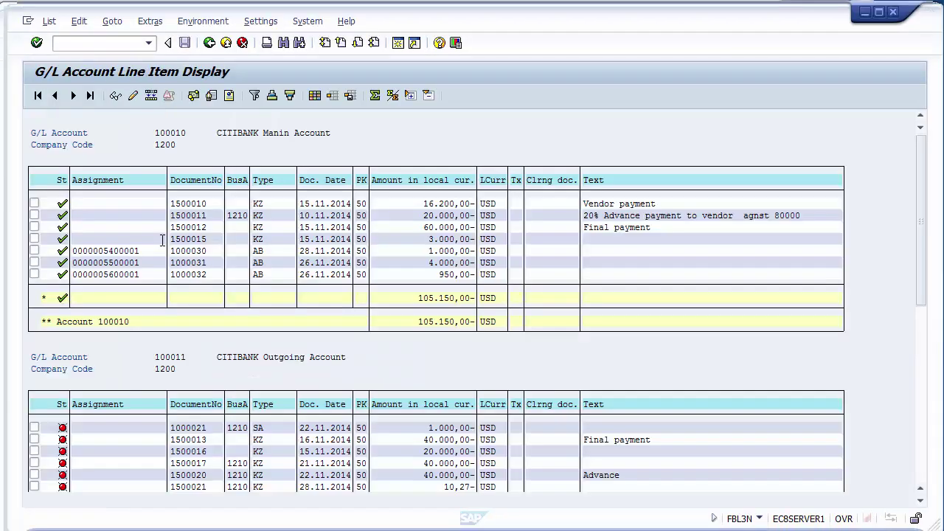
{"action": "left_click", "coordinate": [238, 127]}
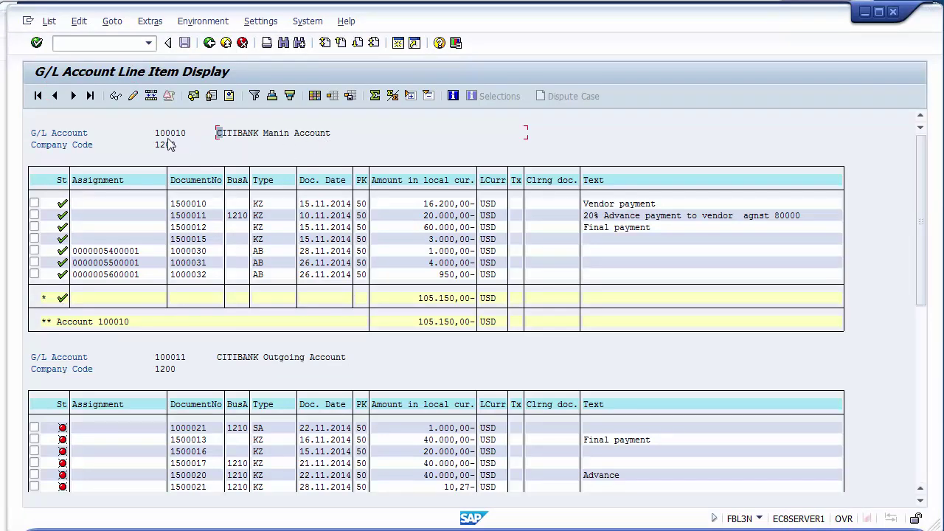
{"action": "left_click", "coordinate": [422, 324]}
{"action": "key", "text": "ctrl+y"}
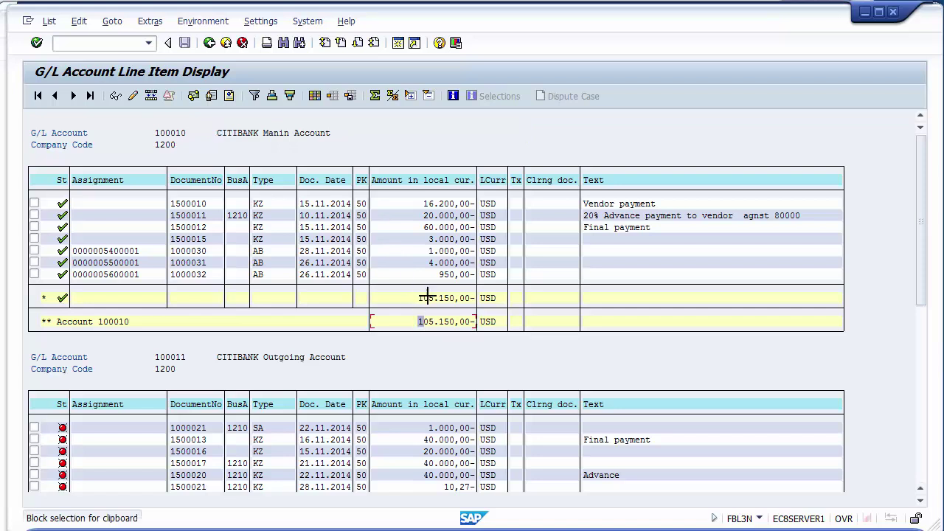
{"action": "left_click_drag", "start_coordinate": [419, 294], "coordinate": [472, 304]}
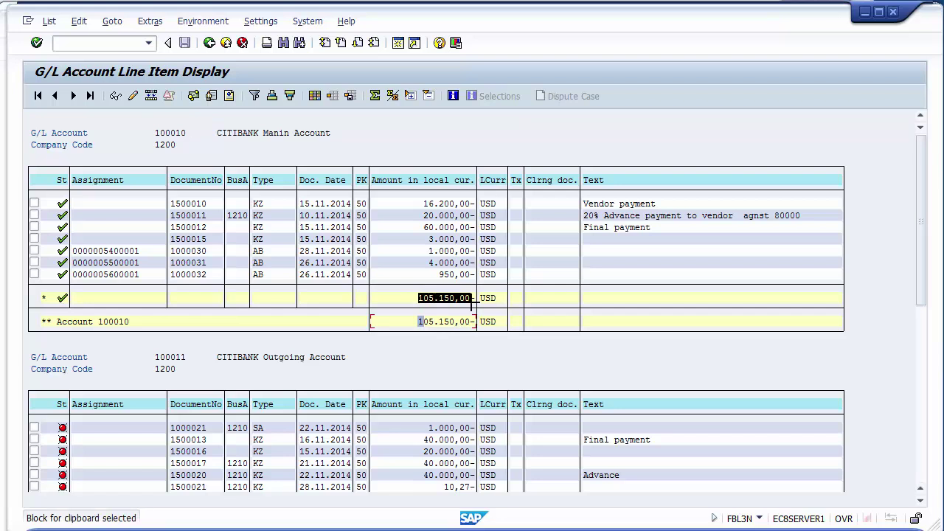
{"action": "left_click", "coordinate": [473, 303]}
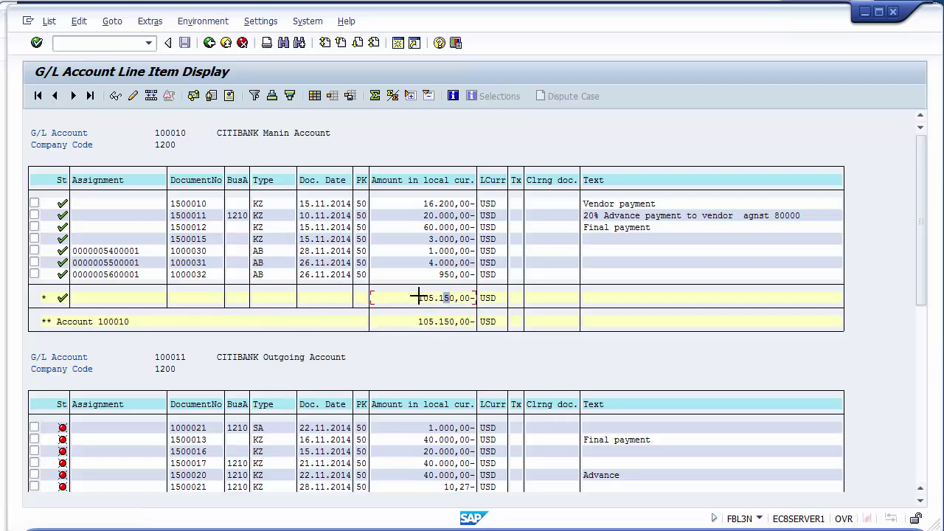
{"action": "key", "text": "ctrl+y"}
{"action": "left_click_drag", "start_coordinate": [418, 294], "coordinate": [477, 294]}
{"action": "key", "text": "ctrl+c"}
{"action": "key", "text": "alt+Tab"}
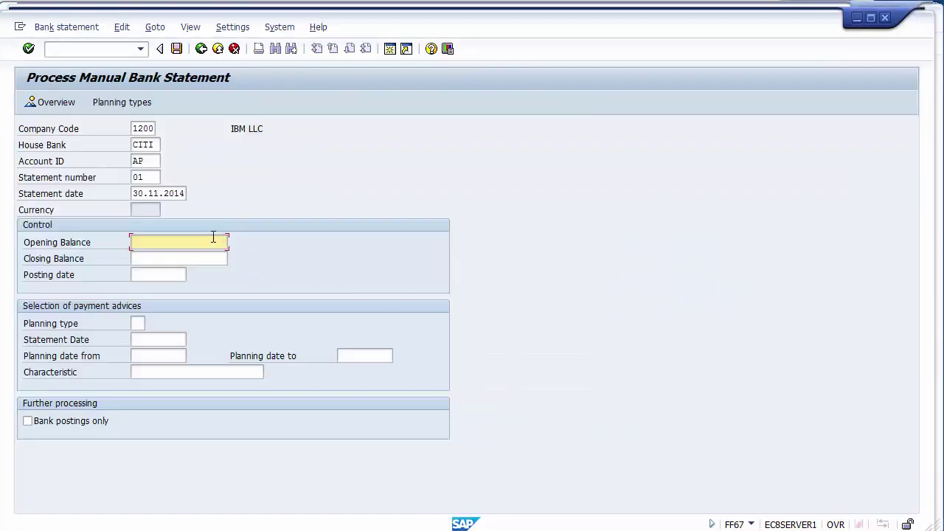
{"action": "key", "text": "ctrl+v"}
- Check the 40.000,00- final payment in the CITIBANK Outgoing Account line items and enter 145.150,00- as the statement's Closing Balance
{"action": "left_click", "coordinate": [216, 259]}
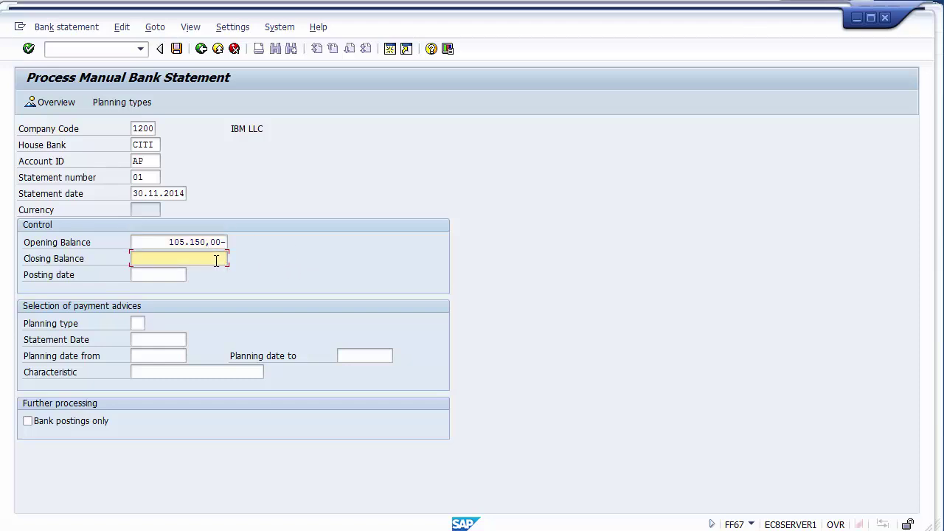
{"action": "key", "text": "alt+Tab"}
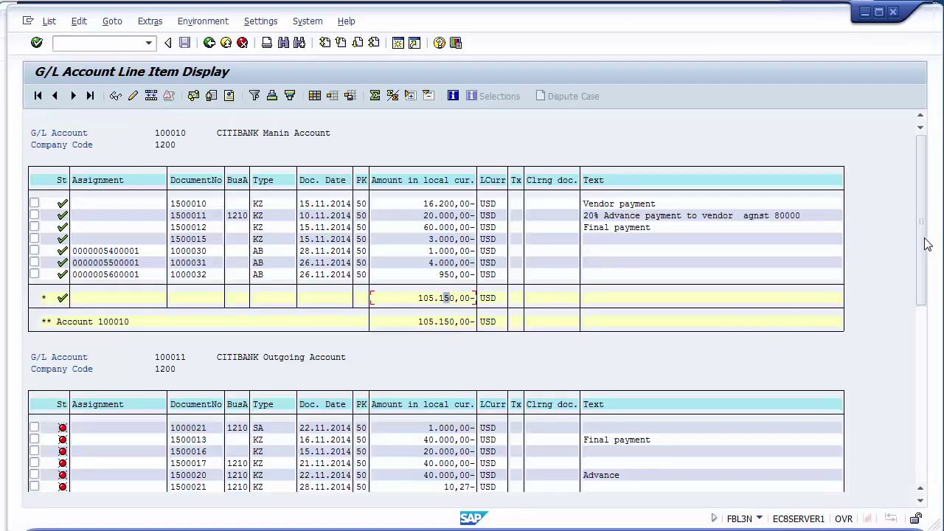
{"action": "left_click_drag", "start_coordinate": [925, 238], "coordinate": [936, 344]}
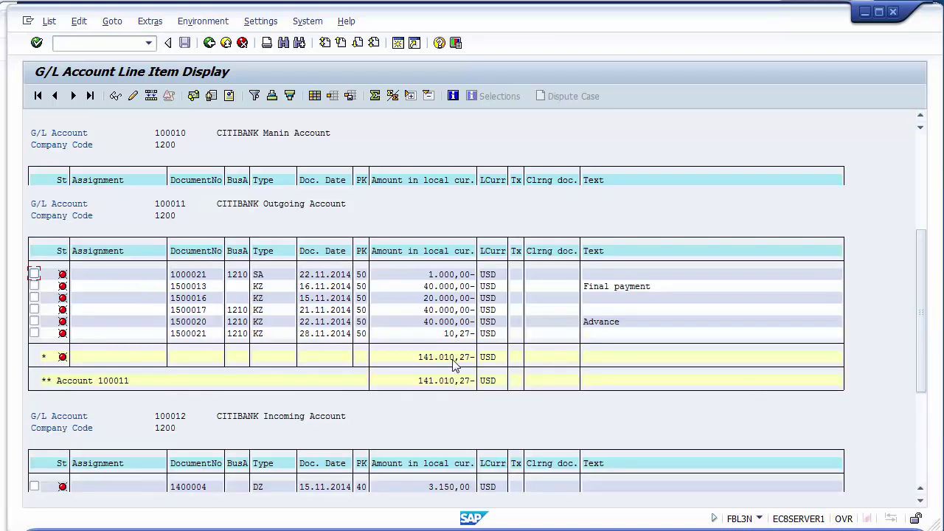
{"action": "left_click", "coordinate": [184, 288]}
{"action": "left_click", "coordinate": [435, 289]}
{"action": "double_click", "coordinate": [467, 288]}
{"action": "key", "text": "alt+Tab"}
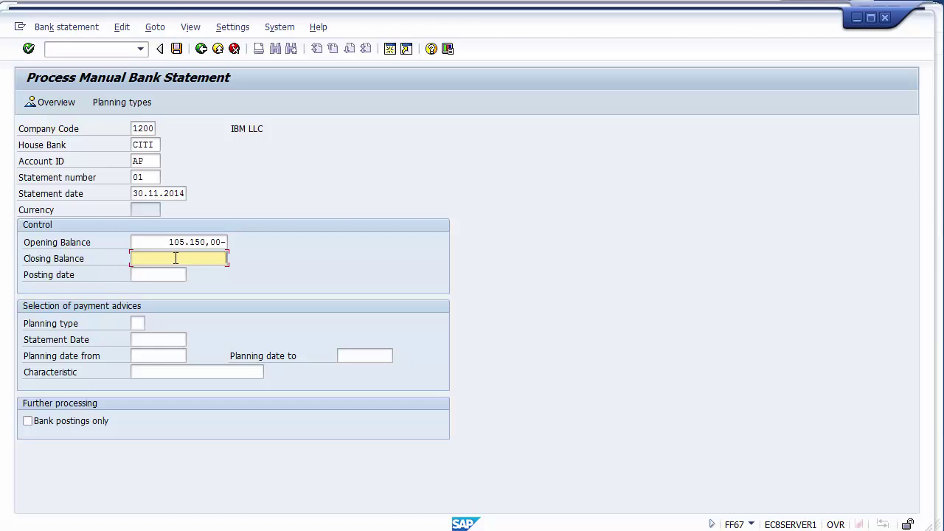
{"action": "type", "text": "145150"}
{"action": "key", "text": "Return"}
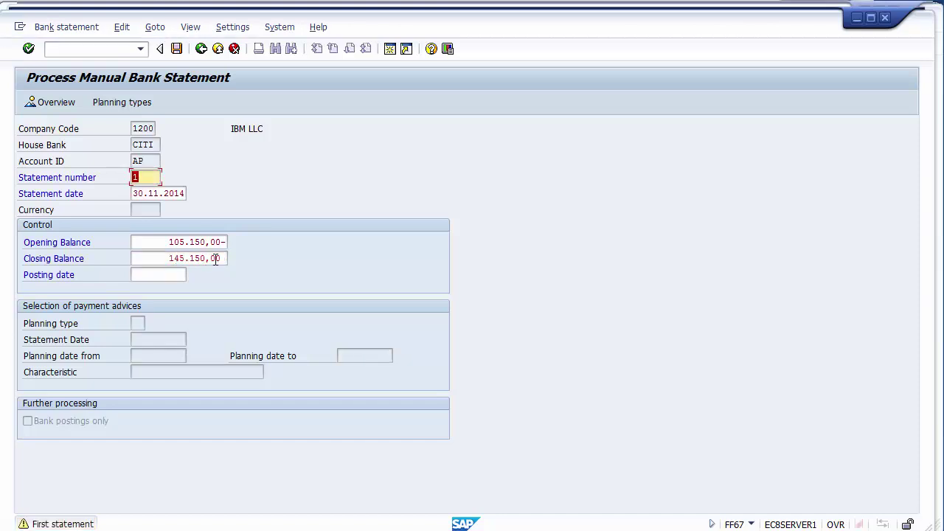
{"action": "left_click", "coordinate": [222, 258]}
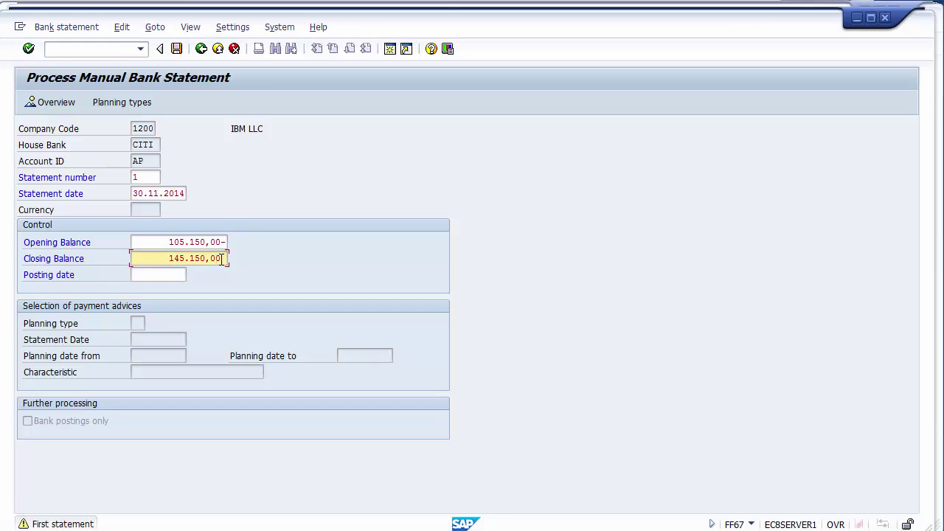
{"action": "type", "text": "-"}
{"action": "key", "text": "Return"}
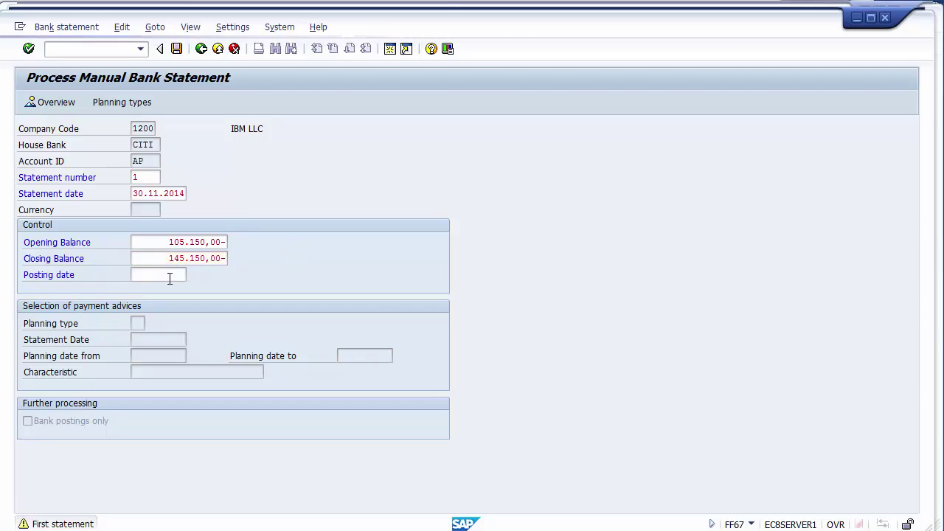
- Set the posting date to 30.11.2014 and continue to the bank statement items
{"action": "left_click", "coordinate": [169, 275]}
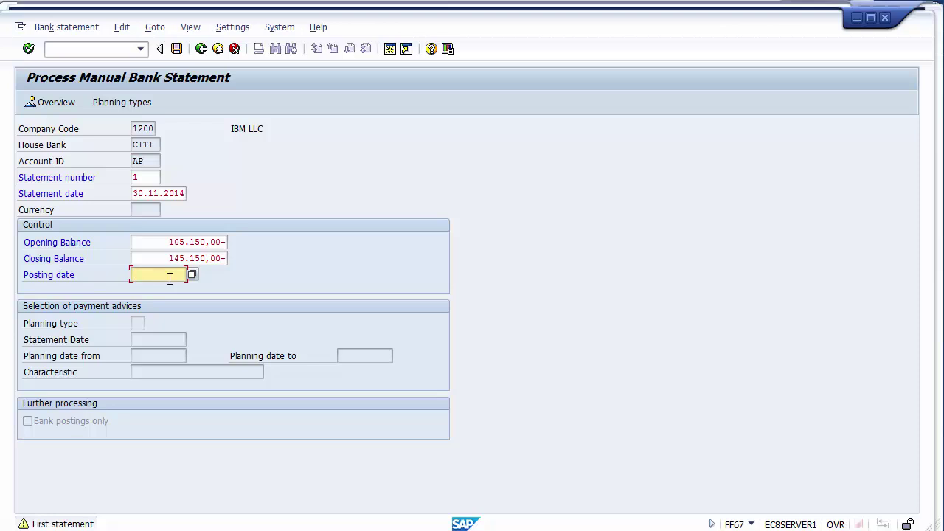
{"action": "type", "text": "30.11.2014"}
{"action": "key", "text": "Return"}
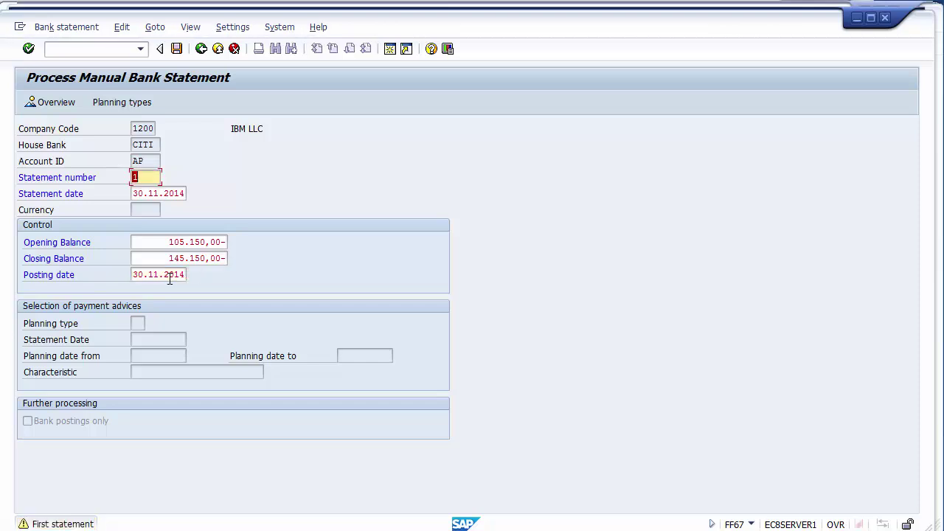
{"action": "key", "text": "Return"}
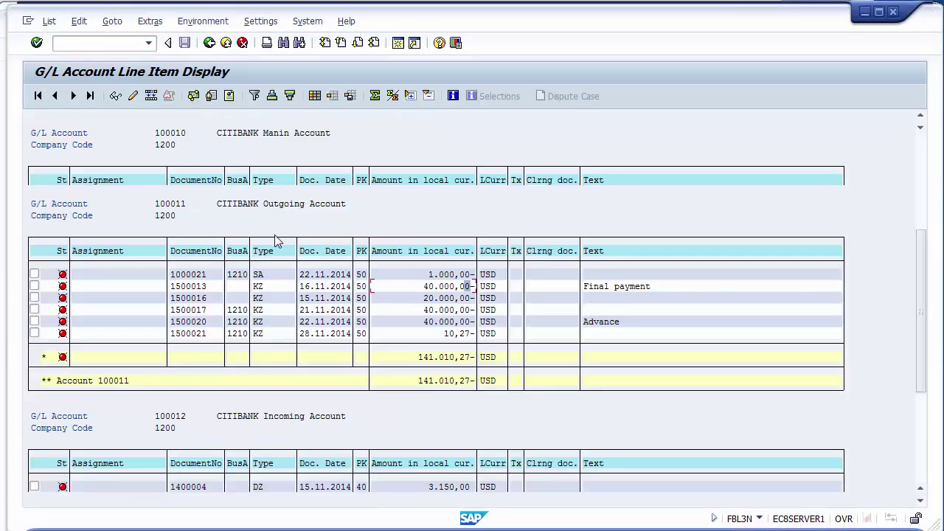
- Review the amount, document date and document number of the final payment item in the CITIBANK Outgoing Account
{"action": "left_click", "coordinate": [384, 286]}
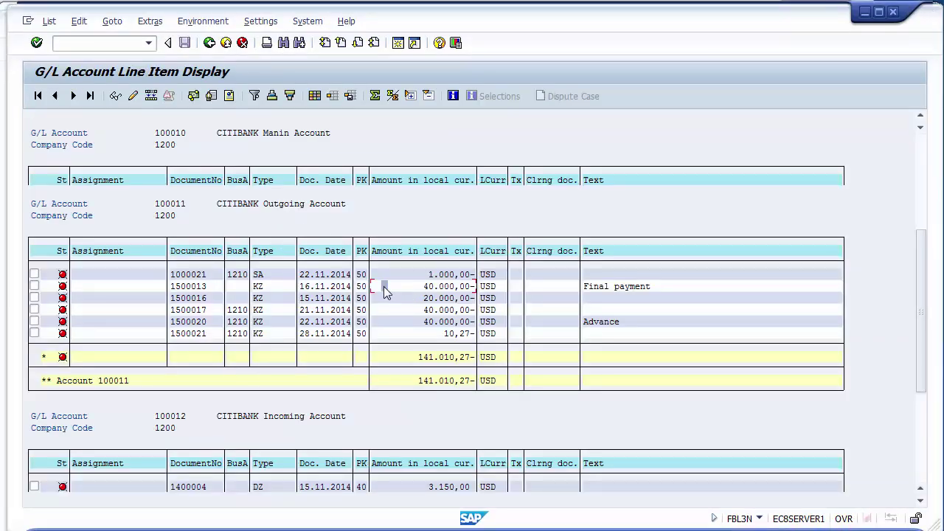
{"action": "left_click", "coordinate": [333, 288]}
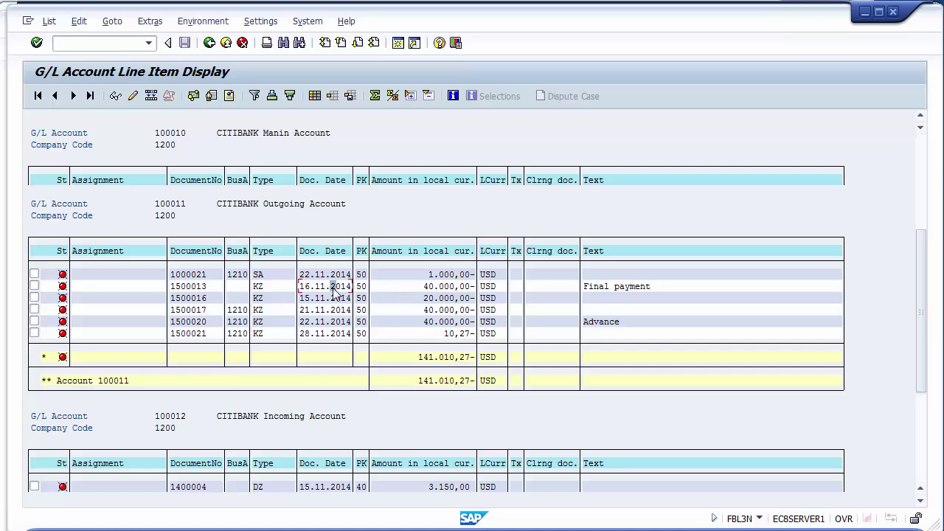
{"action": "left_click", "coordinate": [190, 290]}
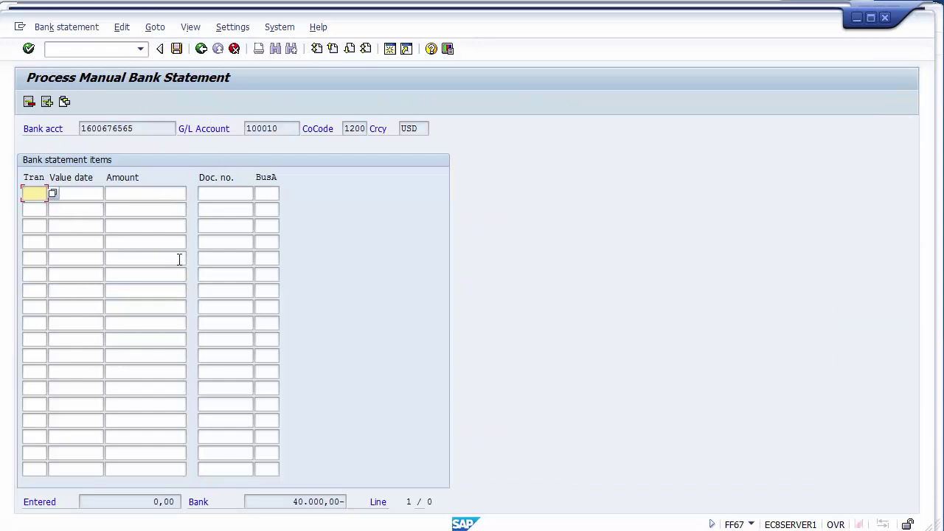
- Choose transaction Z001 (Outgoing) for the first bank statement item and move to its value date
{"action": "left_click", "coordinate": [52, 194]}
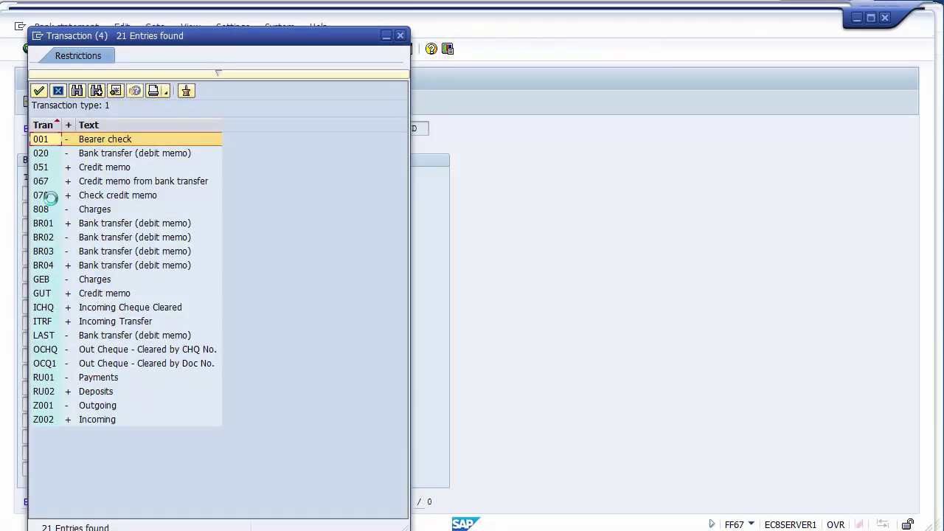
{"action": "left_click", "coordinate": [44, 408]}
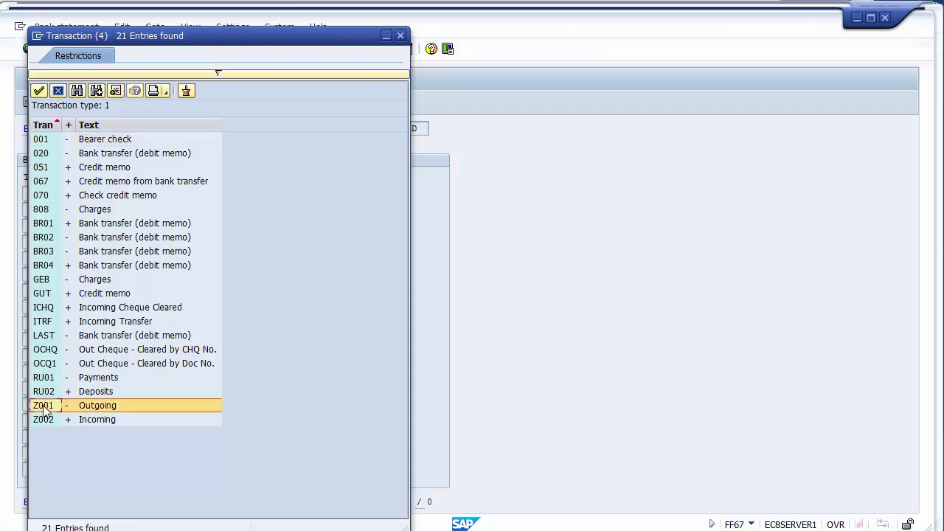
{"action": "left_click", "coordinate": [47, 422]}
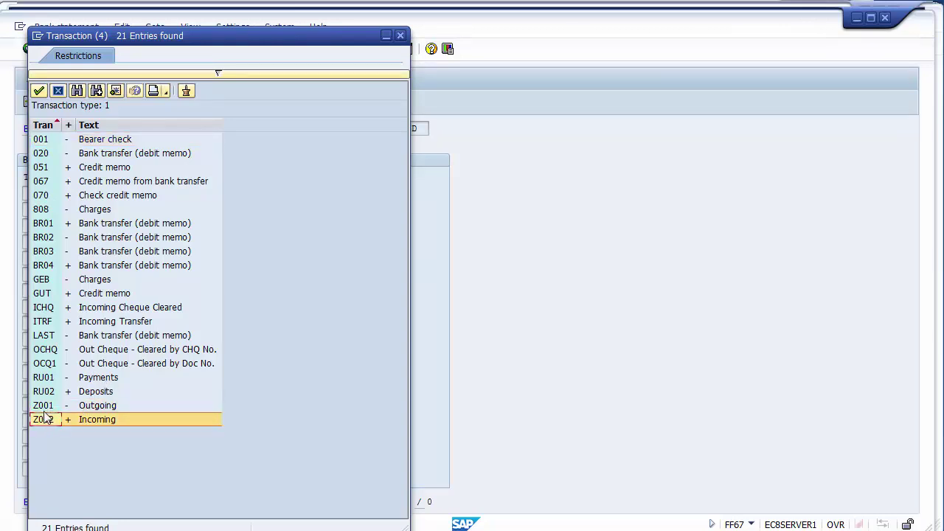
{"action": "left_click", "coordinate": [44, 408]}
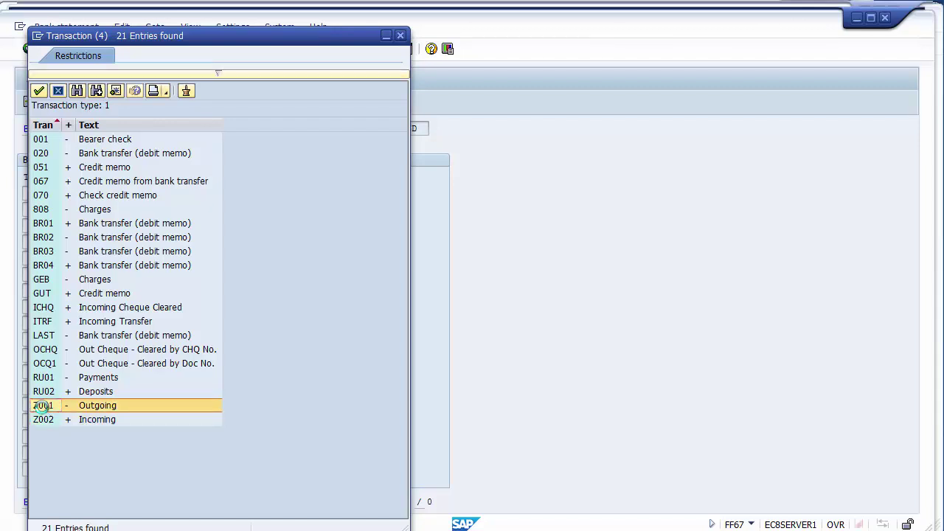
{"action": "double_click", "coordinate": [43, 406]}
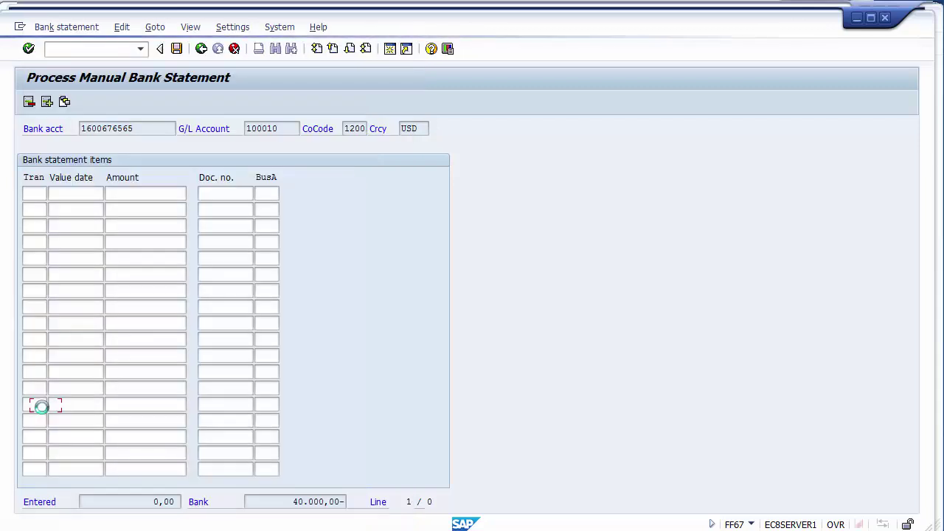
{"action": "left_click", "coordinate": [74, 190]}
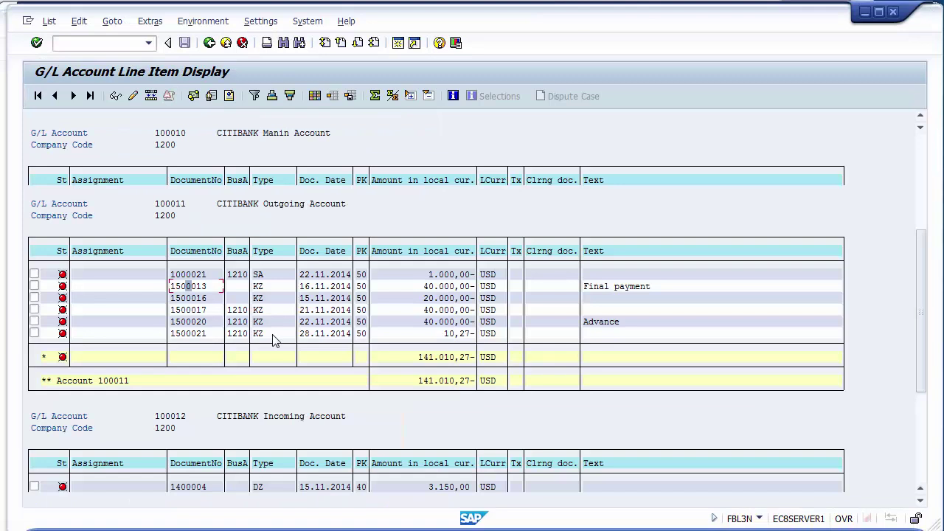
- Add the hidden Value date field to the G/L line item display layout and apply the layout
{"action": "left_click", "coordinate": [314, 96]}
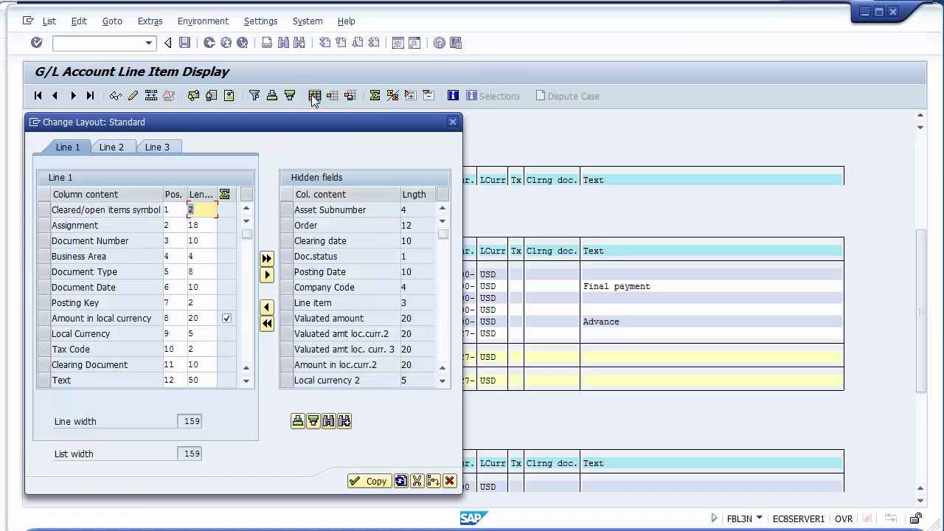
{"action": "left_click", "coordinate": [298, 422]}
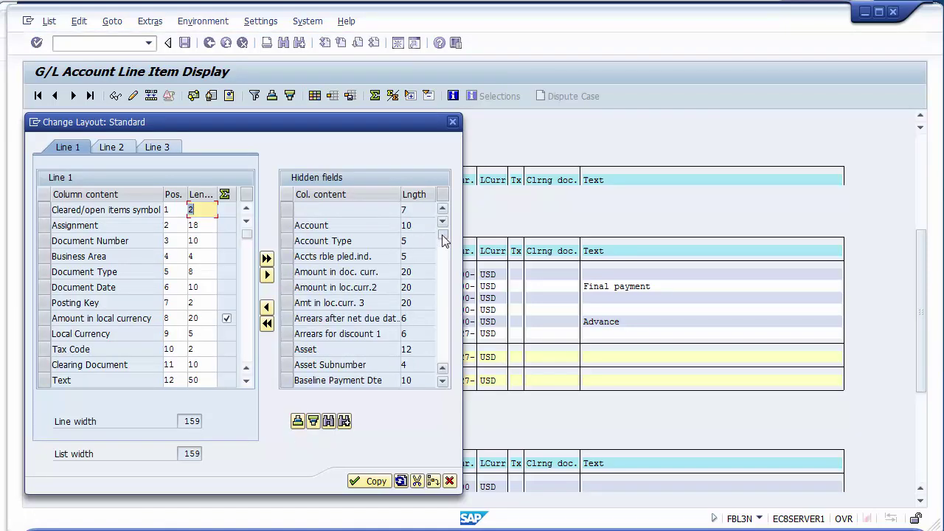
{"action": "left_click_drag", "start_coordinate": [442, 235], "coordinate": [444, 338]}
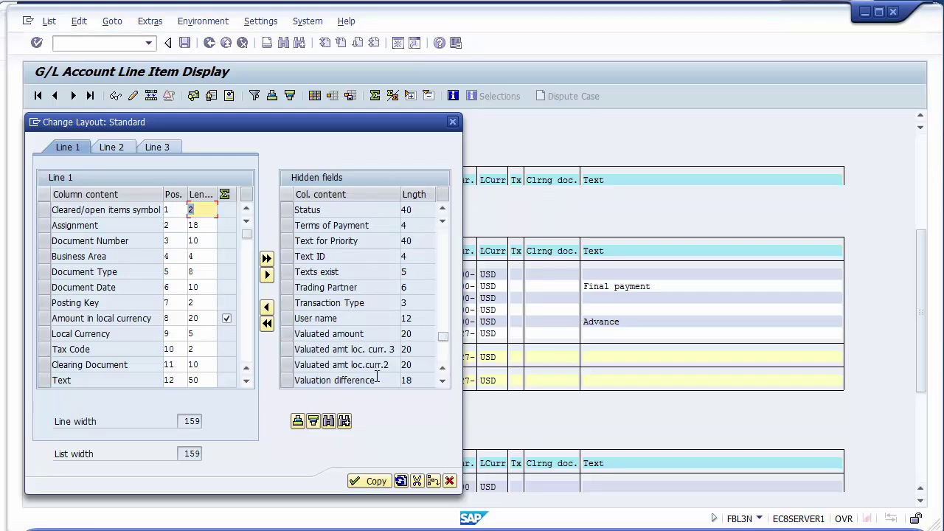
{"action": "left_click", "coordinate": [442, 380]}
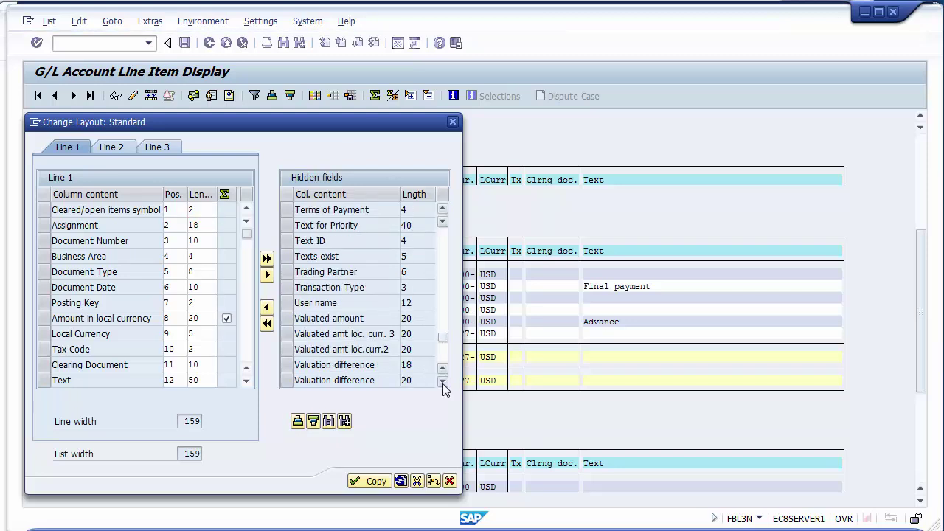
{"action": "left_click", "coordinate": [442, 381]}
{"action": "left_click", "coordinate": [443, 381]}
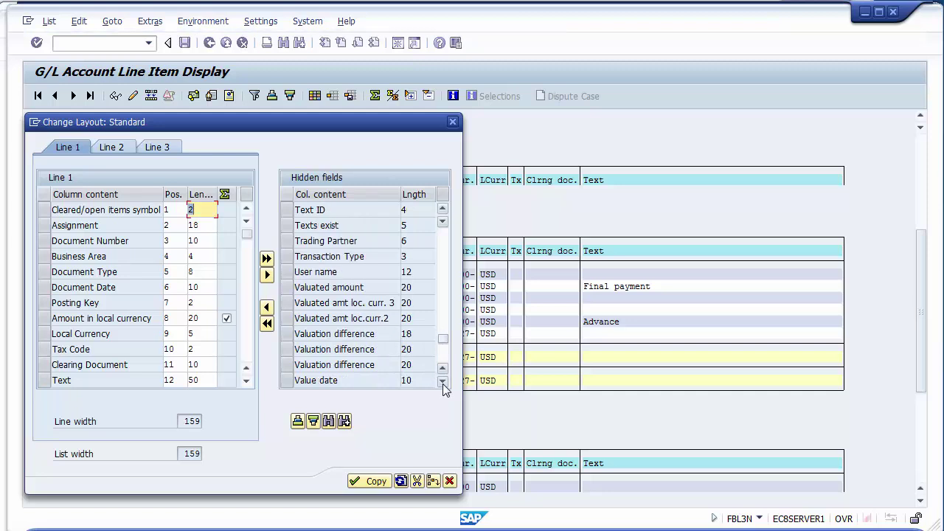
{"action": "left_click", "coordinate": [289, 383]}
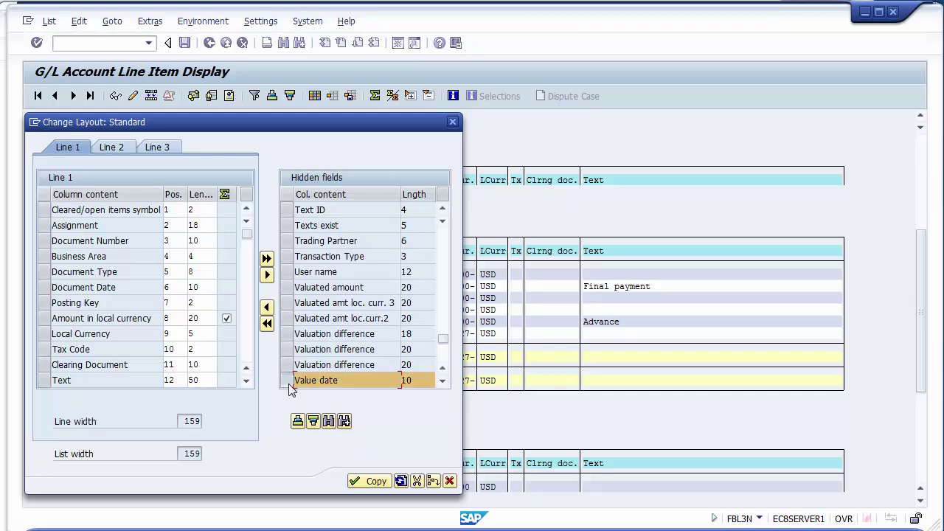
{"action": "left_click", "coordinate": [267, 307]}
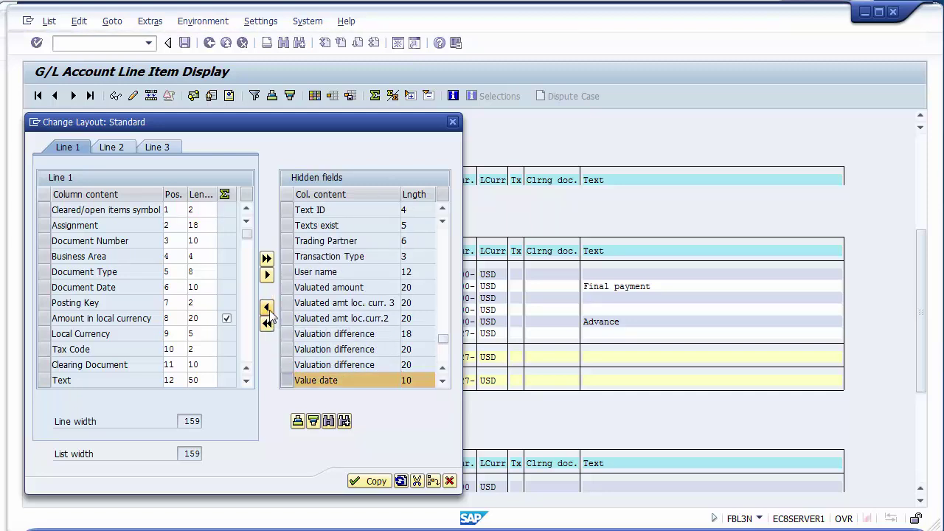
{"action": "left_click", "coordinate": [364, 483]}
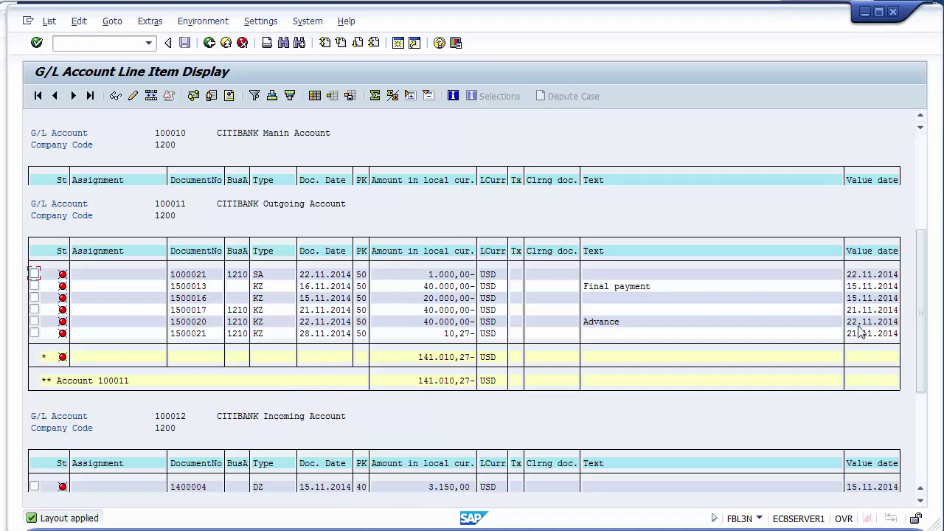
- Enter the final payment's value date, 15112014, for the first bank statement item
{"action": "left_click", "coordinate": [395, 288]}
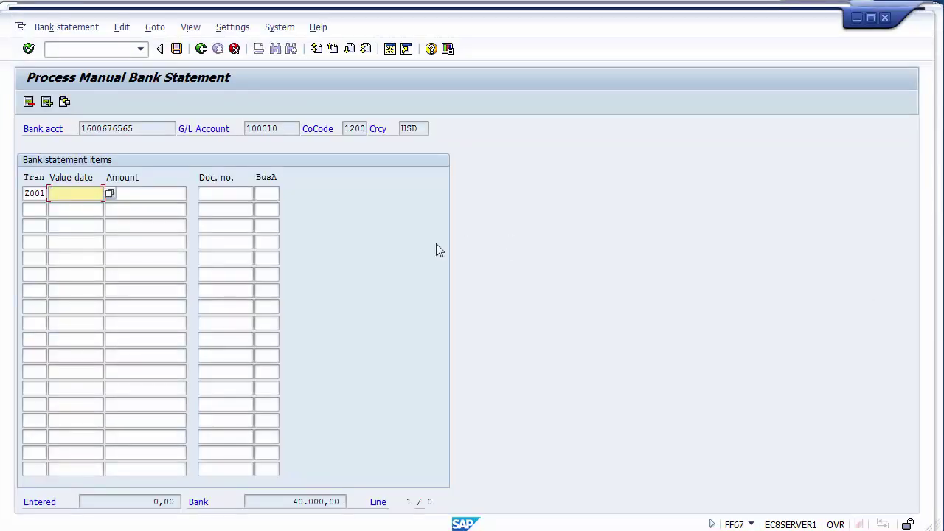
{"action": "type", "text": "15"}
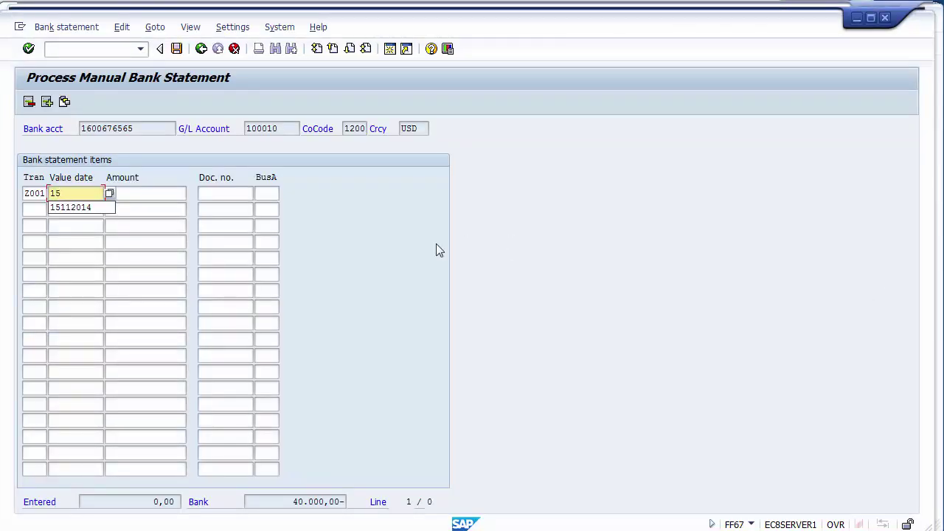
{"action": "key", "text": "Down"}
{"action": "key", "text": "Return"}
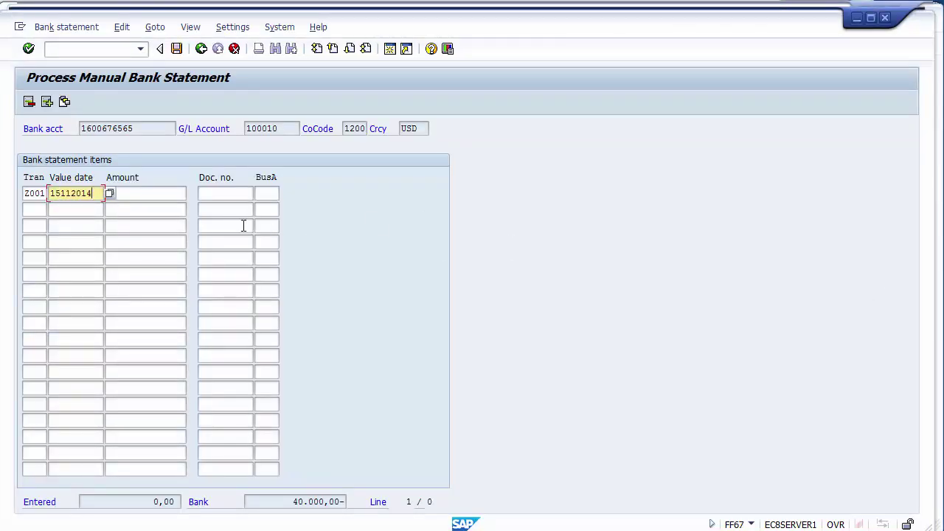
- Recheck the final payment's amount in the G/L line items, then enter 40000 as the first statement item's amount and validate it
{"action": "left_click", "coordinate": [167, 195]}
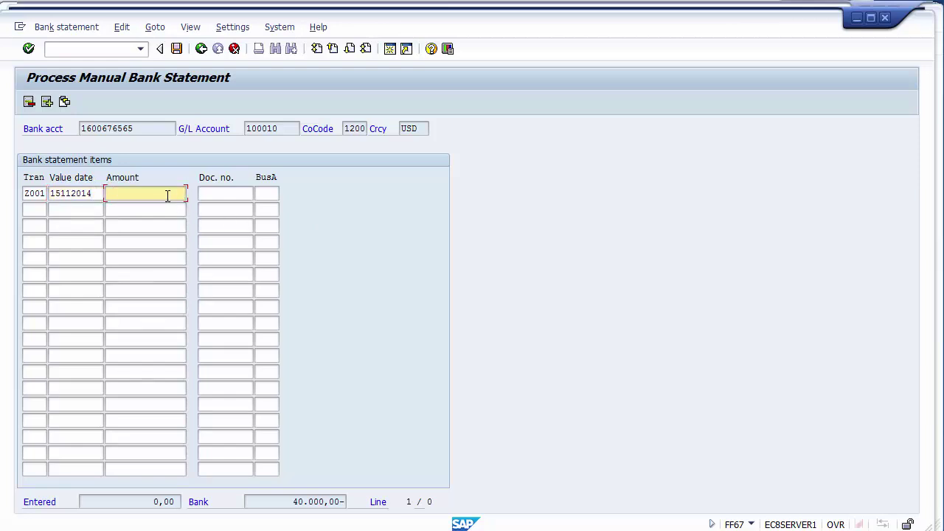
{"action": "key", "text": "alt+Tab"}
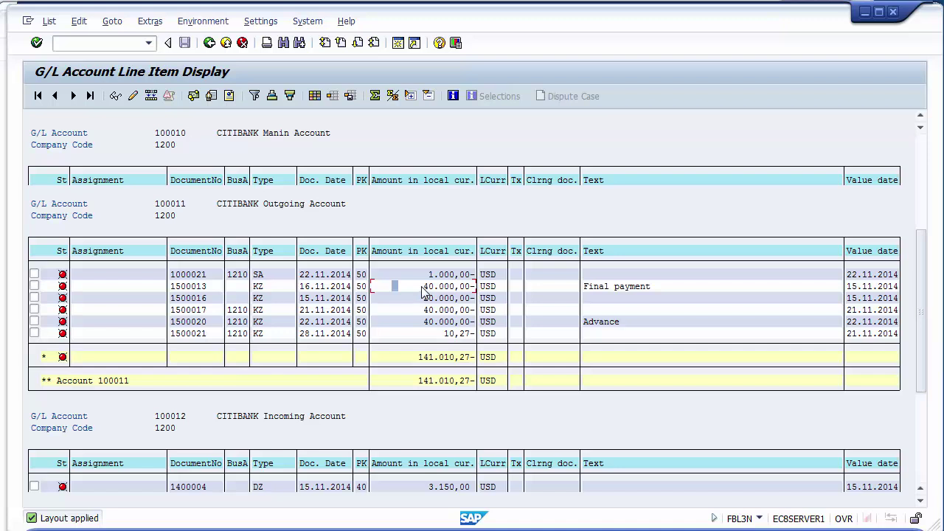
{"action": "key", "text": "alt+Tab"}
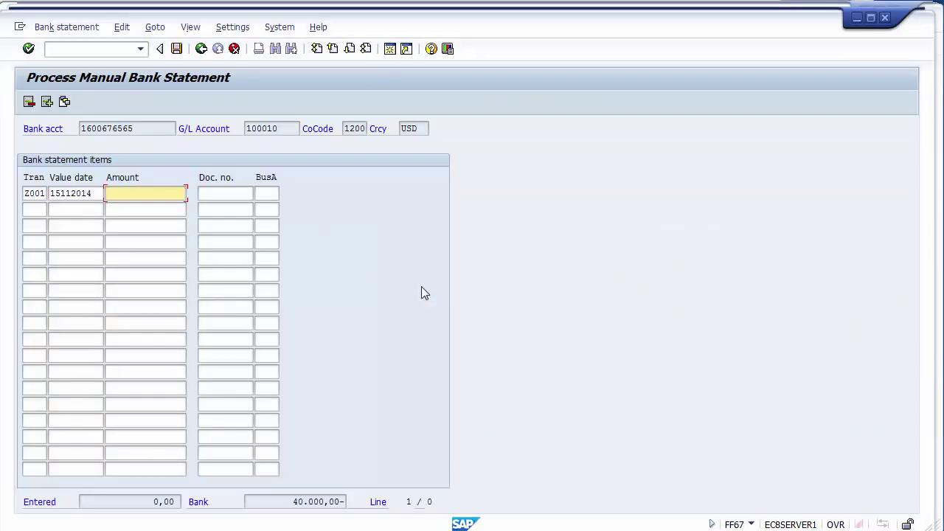
{"action": "type", "text": "40000"}
{"action": "key", "text": "BackSpace"}
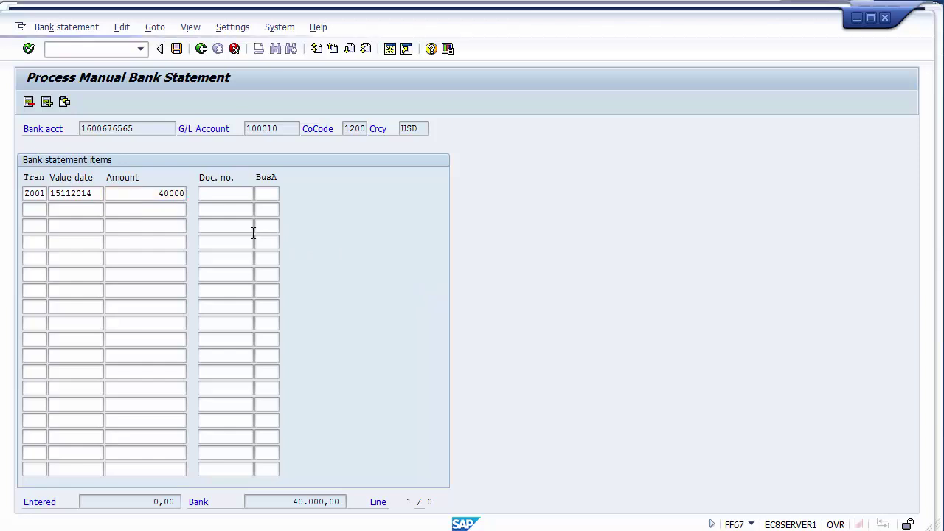
{"action": "key", "text": "Return"}
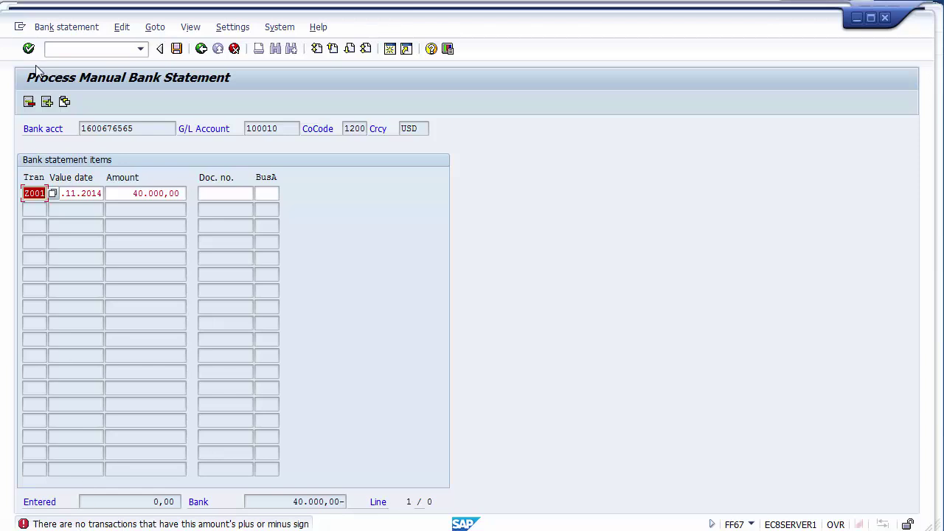
- Change the first statement item's amount to the negative value 40.000,00- and validate the row
{"action": "left_click", "coordinate": [181, 193]}
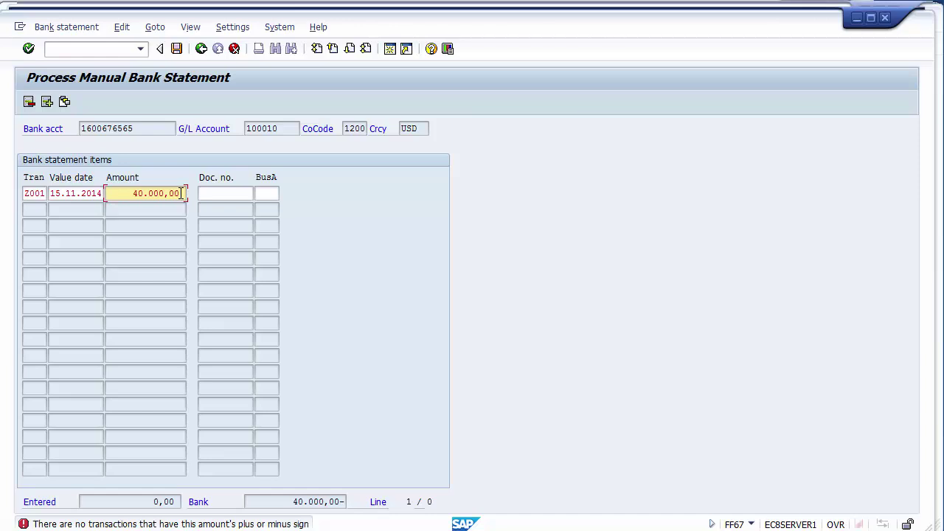
{"action": "left_click", "coordinate": [182, 194]}
{"action": "key", "text": "Return"}
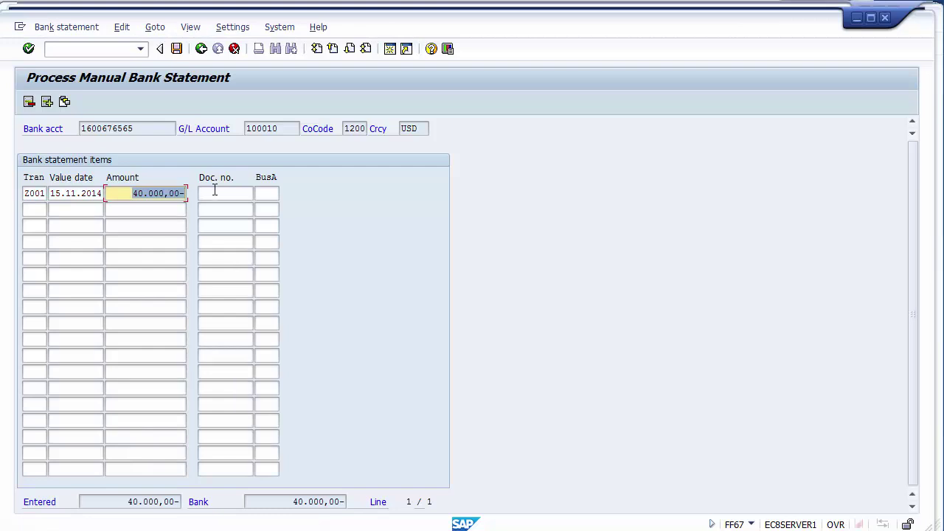
- Copy the final payment's document number 1500013 from the G/L line items into the first statement item's document number
{"action": "left_click", "coordinate": [214, 191]}
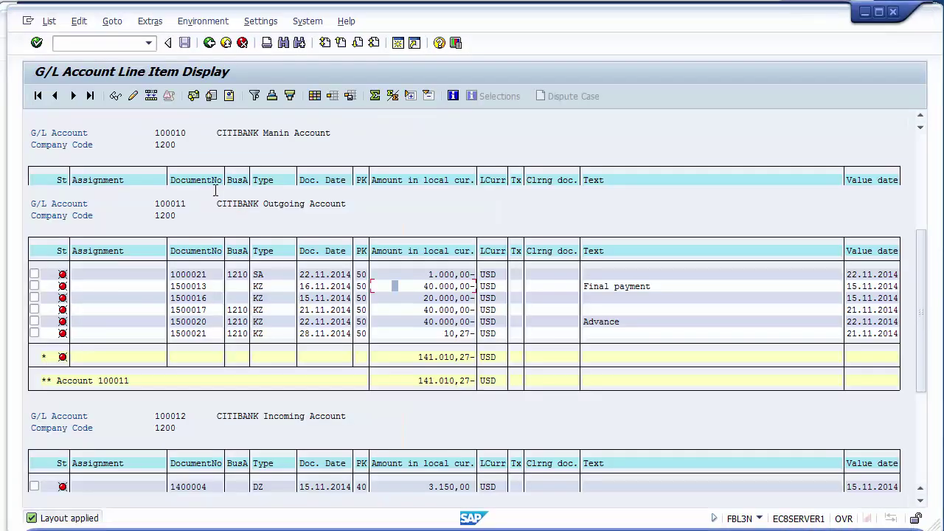
{"action": "left_click", "coordinate": [172, 288]}
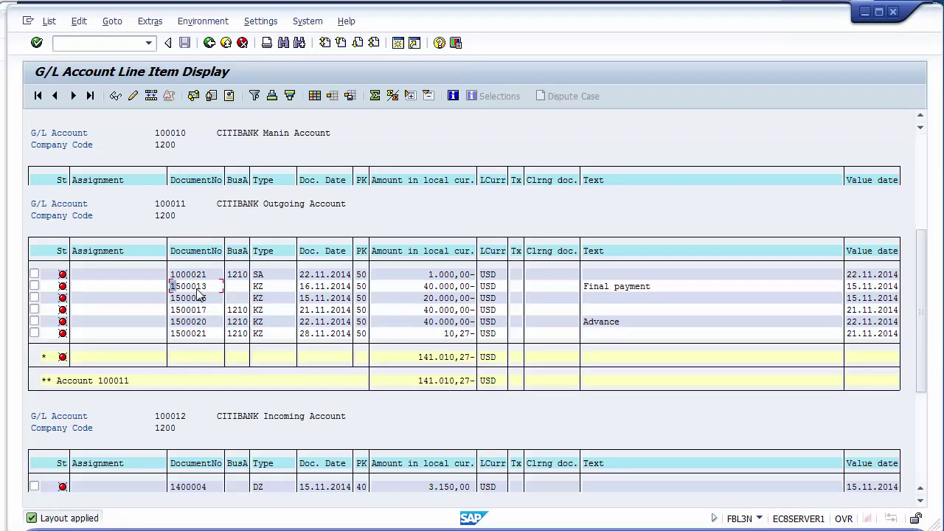
{"action": "key", "text": "ctrl+y"}
{"action": "left_click_drag", "start_coordinate": [169, 282], "coordinate": [210, 287]}
{"action": "key", "text": "ctrl+c"}
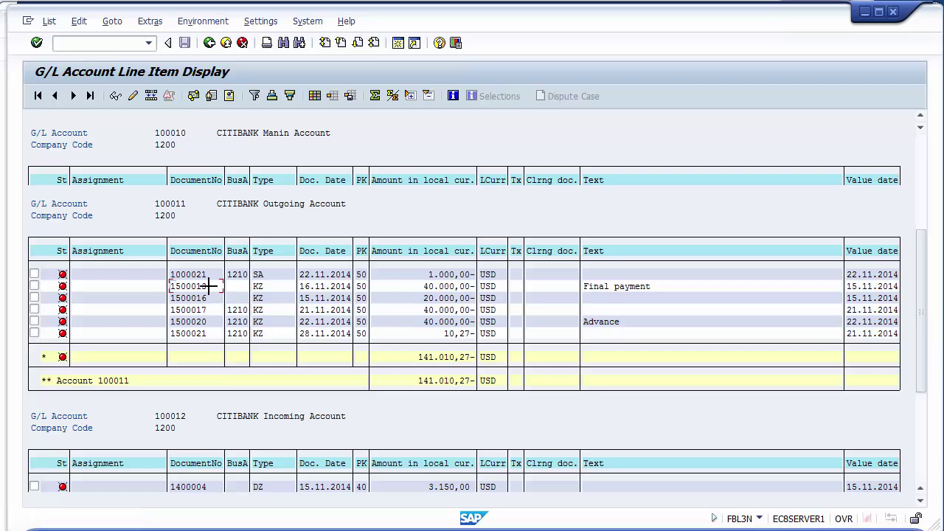
{"action": "key", "text": "alt+Tab"}
{"action": "key", "text": "ctrl+v"}
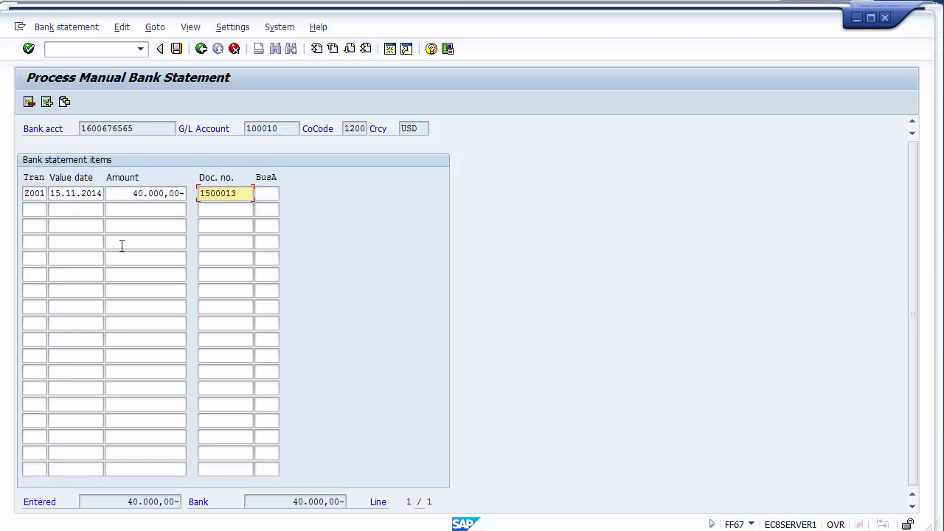
{"action": "left_click", "coordinate": [87, 225]}
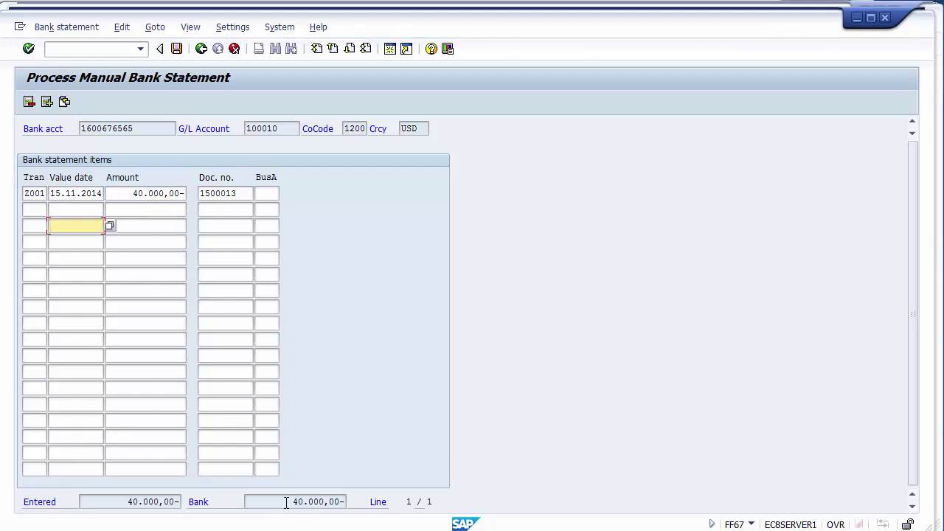
- Compare the entered total with the bank total, then save the manual bank statement and post it
{"action": "left_click_drag", "start_coordinate": [289, 502], "coordinate": [343, 501]}
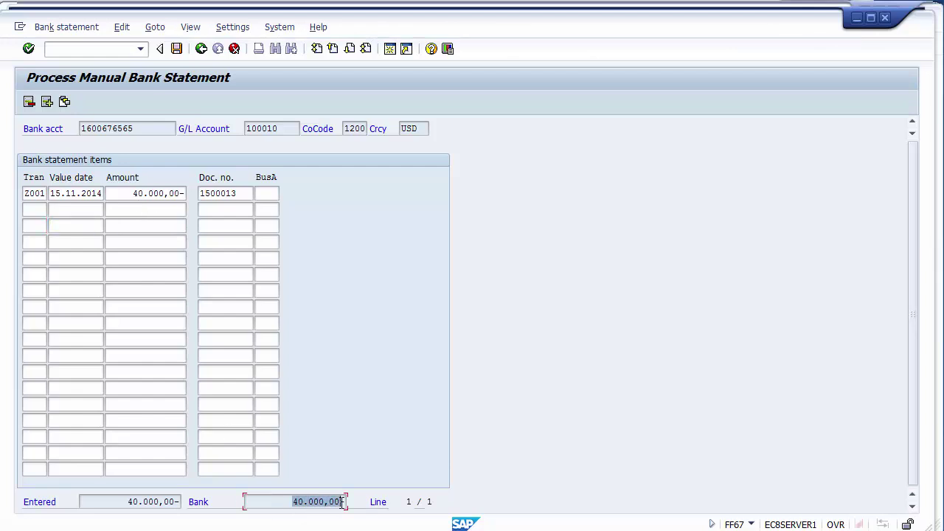
{"action": "left_click_drag", "start_coordinate": [129, 502], "coordinate": [180, 502]}
{"action": "left_click", "coordinate": [109, 503]}
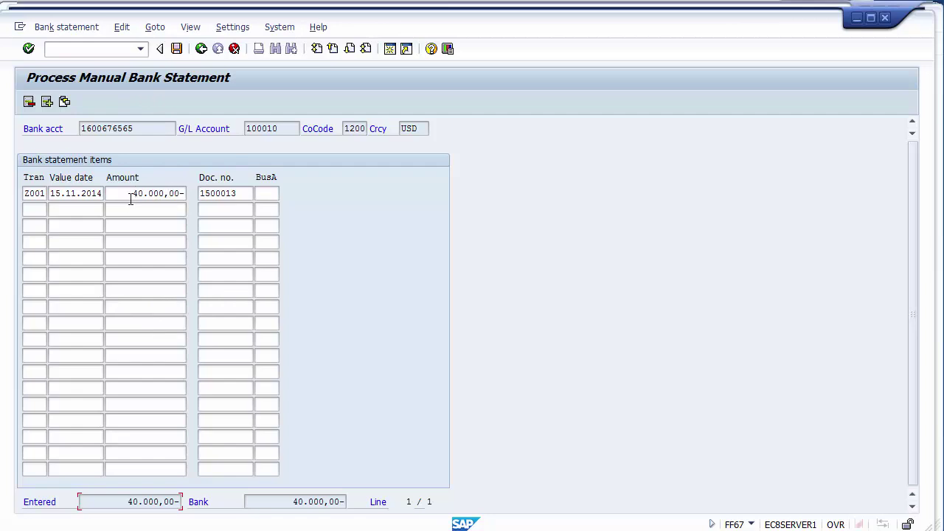
{"action": "left_click_drag", "start_coordinate": [295, 503], "coordinate": [371, 492]}
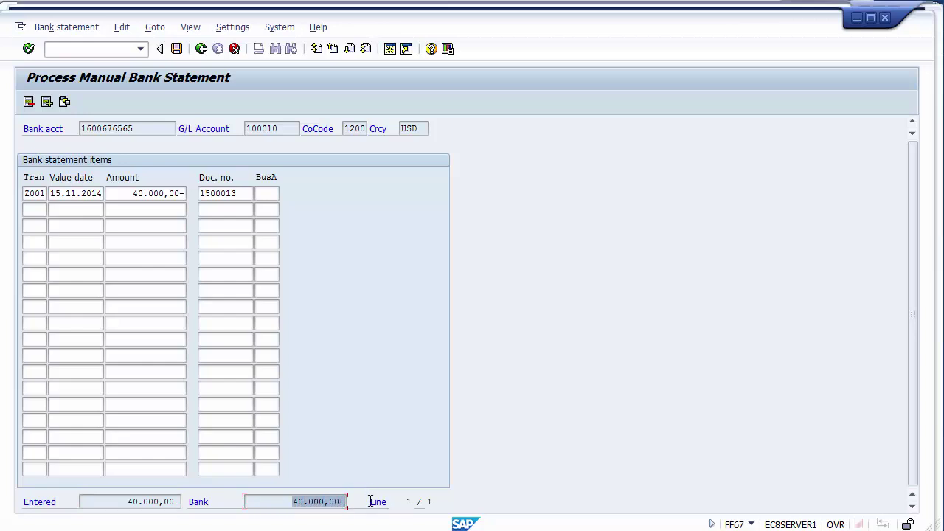
{"action": "left_click", "coordinate": [163, 507]}
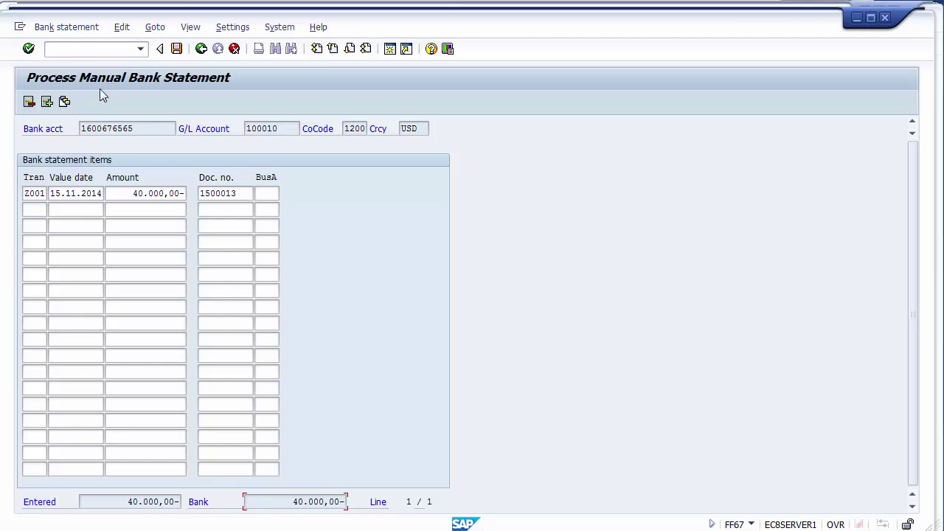
{"action": "left_click", "coordinate": [178, 53]}
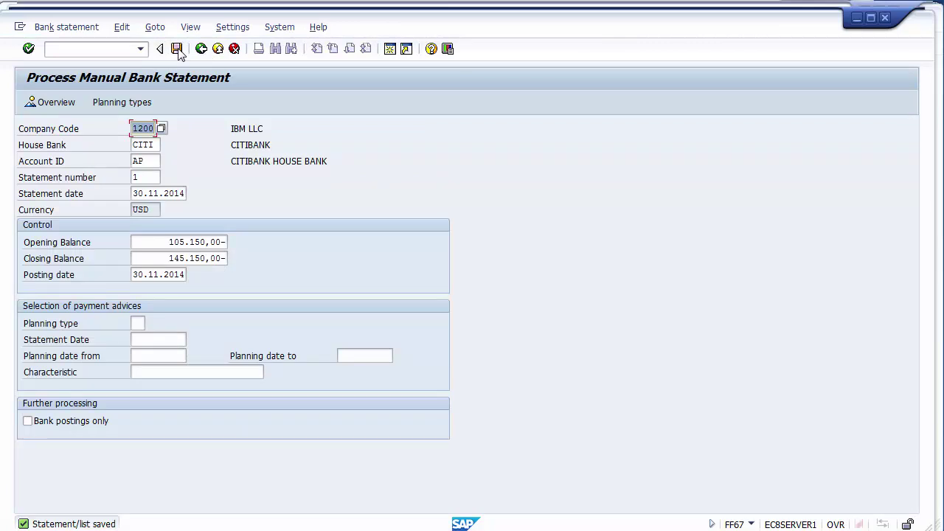
{"action": "key", "text": "F9"}
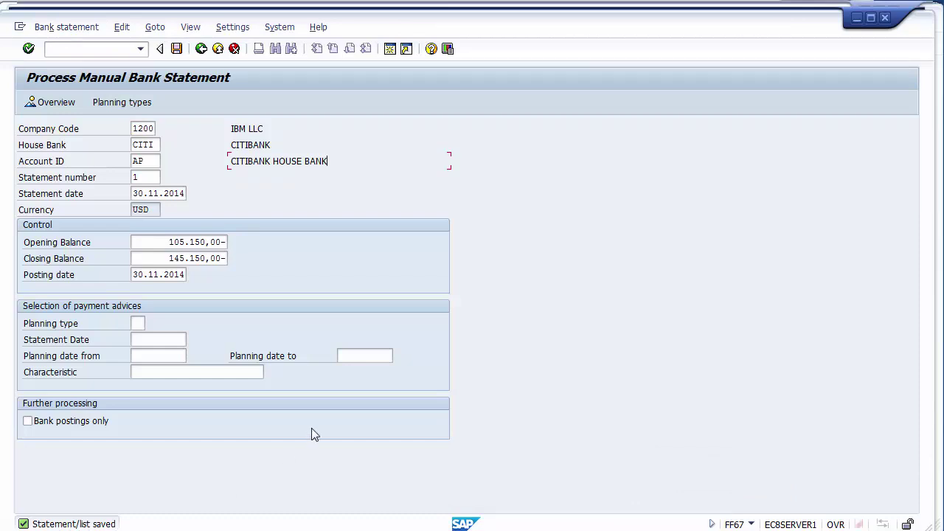
{"action": "left_click", "coordinate": [177, 50]}
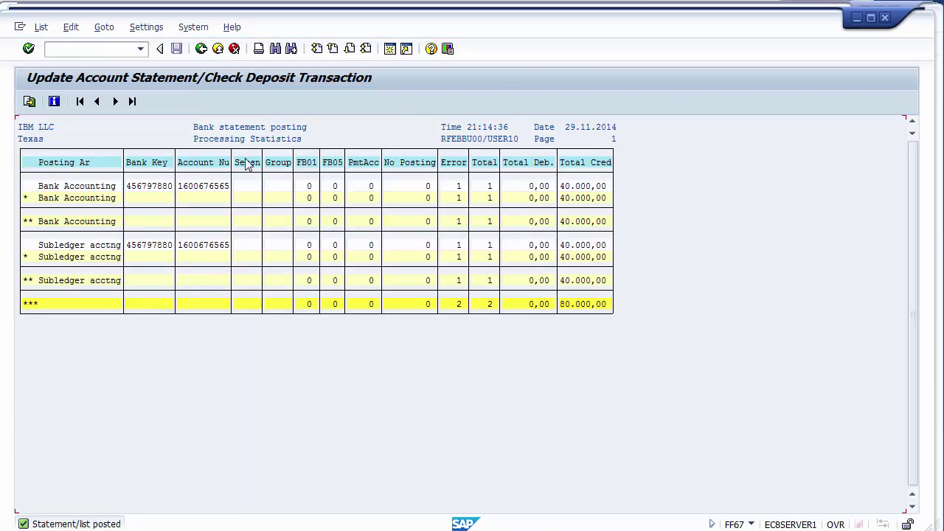
- Examine the error and total counts for bank accounting and subledger accounting in the posting statistics
{"action": "left_click", "coordinate": [456, 189]}
{"action": "left_click", "coordinate": [458, 222]}
{"action": "left_click", "coordinate": [458, 245]}
{"action": "left_click", "coordinate": [458, 281]}
{"action": "left_click", "coordinate": [487, 196]}
{"action": "left_click", "coordinate": [487, 244]}
{"action": "left_click", "coordinate": [487, 256]}
- Open transaction FEBAN in a new session
{"action": "left_click", "coordinate": [390, 48]}
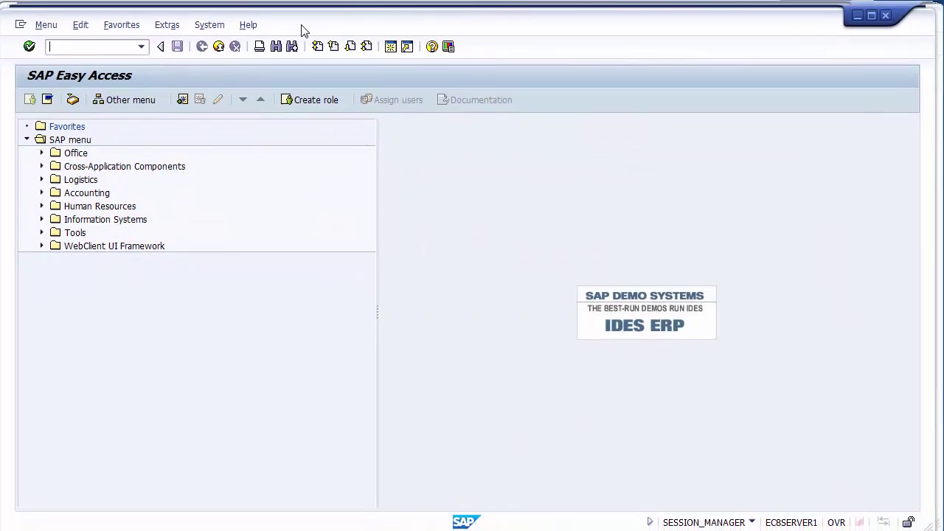
{"action": "type", "text": "feban"}
{"action": "key", "text": "Return"}
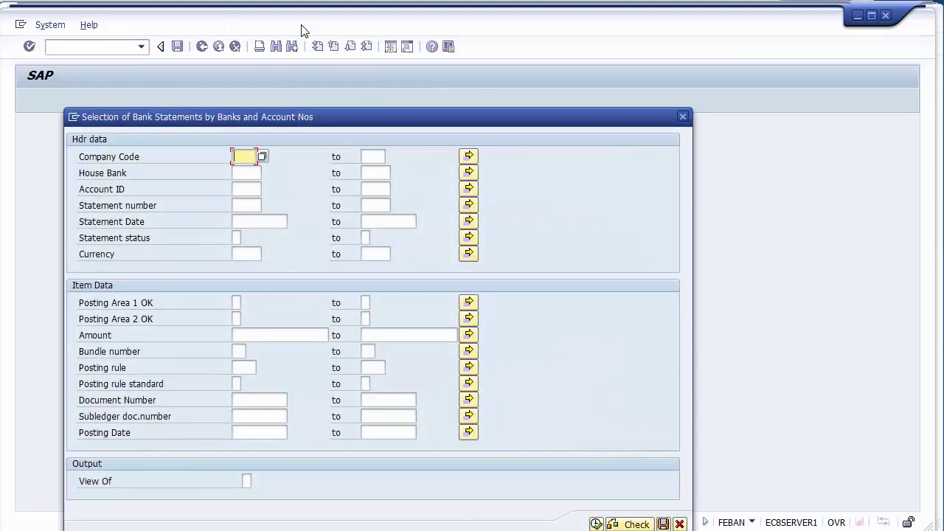
- Run the bank statement selection for company code 1200, house bank Citi and account ID AP
{"action": "type", "text": "1200"}
{"action": "left_click", "coordinate": [238, 172]}
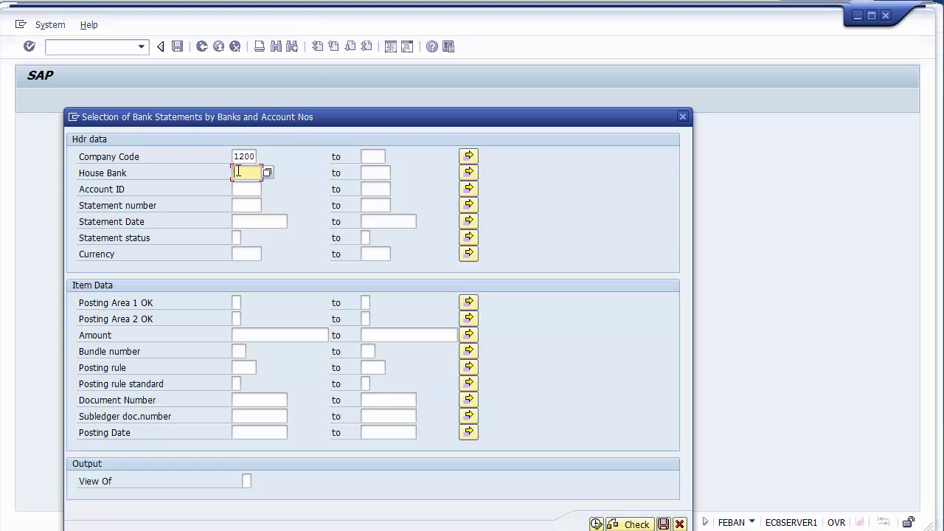
{"action": "type", "text": "Citi"}
{"action": "key", "text": "Up"}
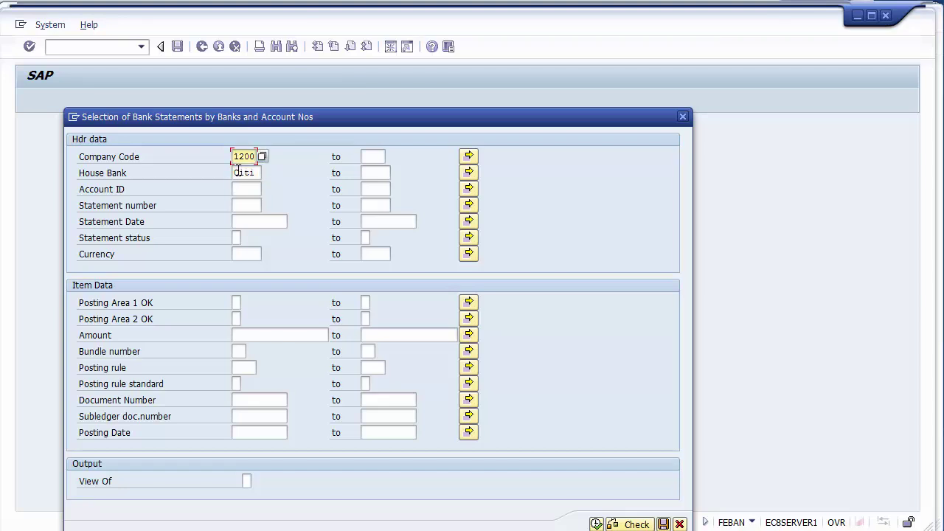
{"action": "key", "text": "Down"}
{"action": "key", "text": "Down"}
{"action": "type", "text": "A"}
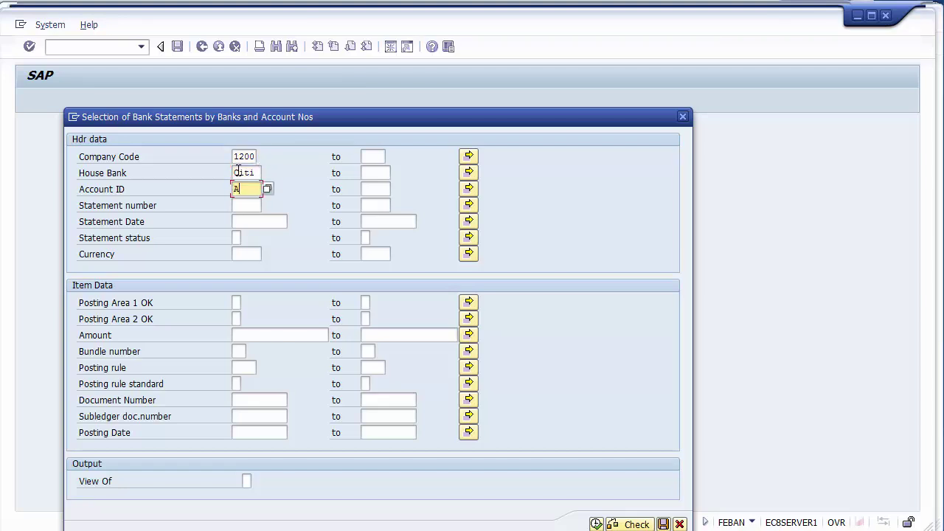
{"action": "type", "text": "P"}
{"action": "left_click", "coordinate": [598, 524]}
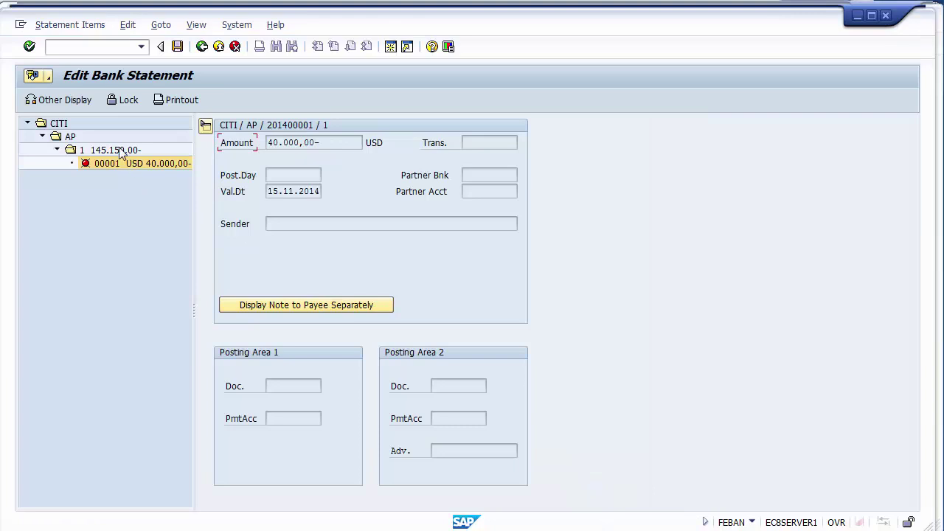
- Select item 00001 for USD 40.000,00- under statement 1 and try to post it
{"action": "left_click", "coordinate": [108, 163]}
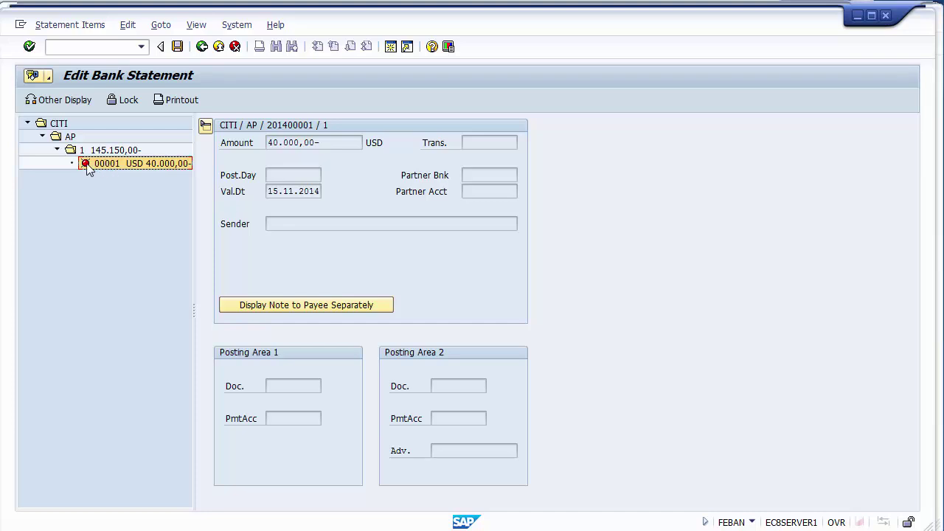
{"action": "left_click", "coordinate": [107, 153]}
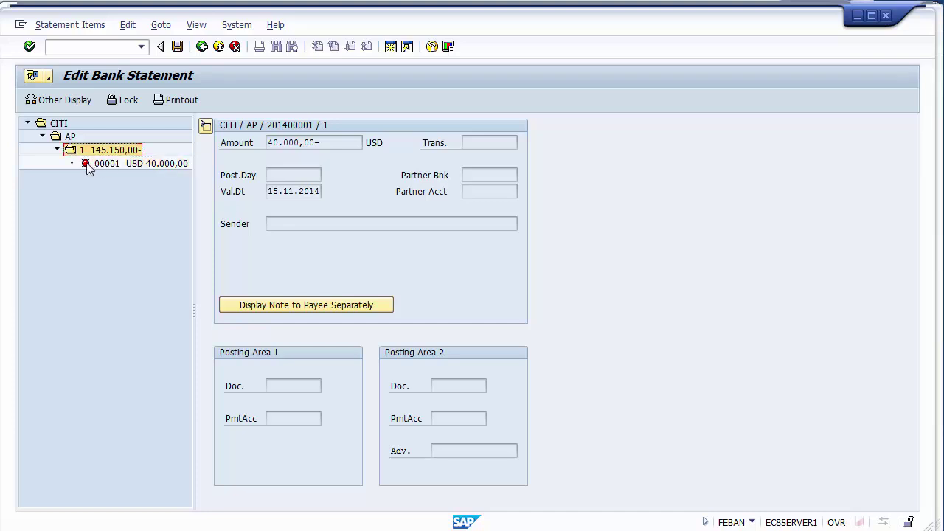
{"action": "left_click", "coordinate": [112, 165]}
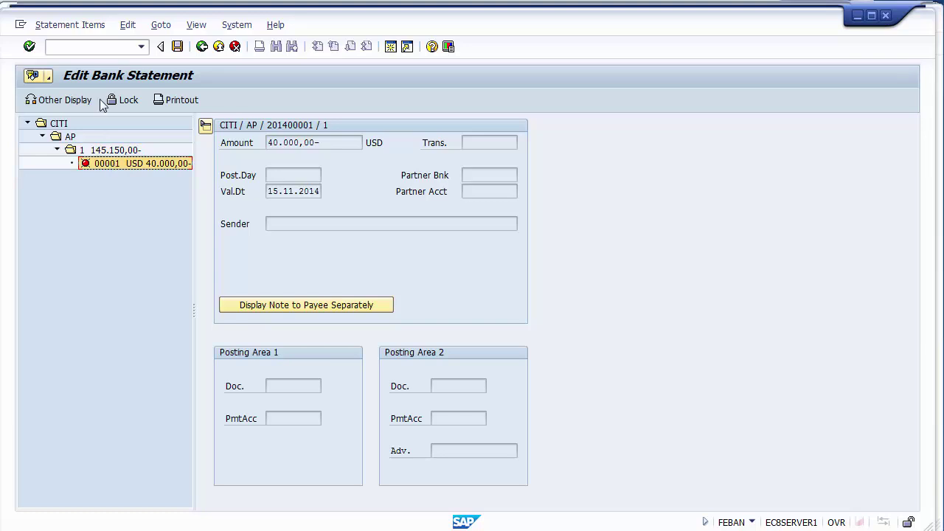
{"action": "left_click", "coordinate": [71, 26]}
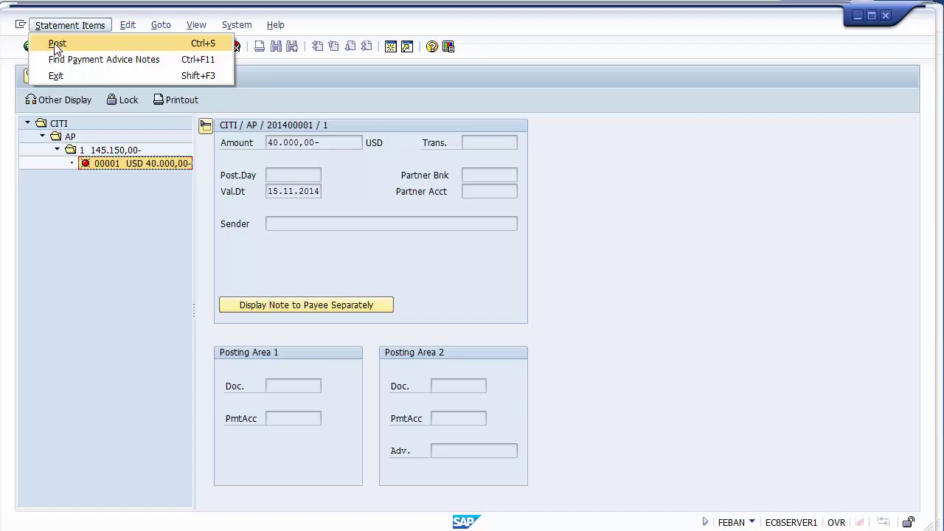
{"action": "left_click", "coordinate": [53, 259]}
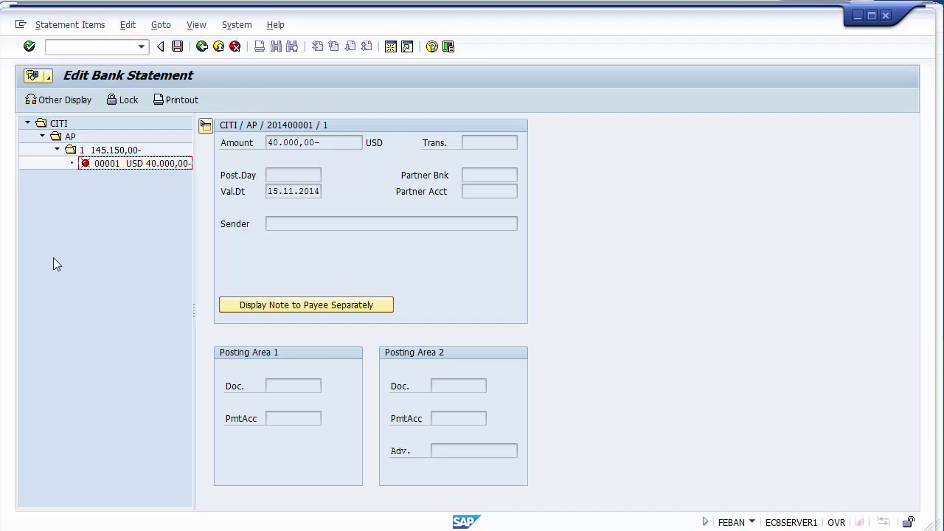
{"action": "left_click", "coordinate": [58, 27]}
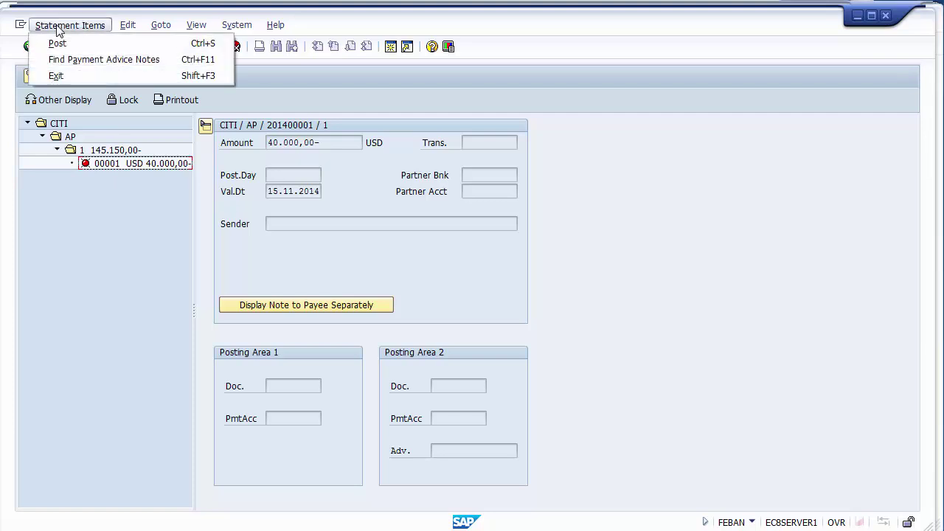
{"action": "left_click", "coordinate": [86, 193]}
{"action": "left_click", "coordinate": [89, 165]}
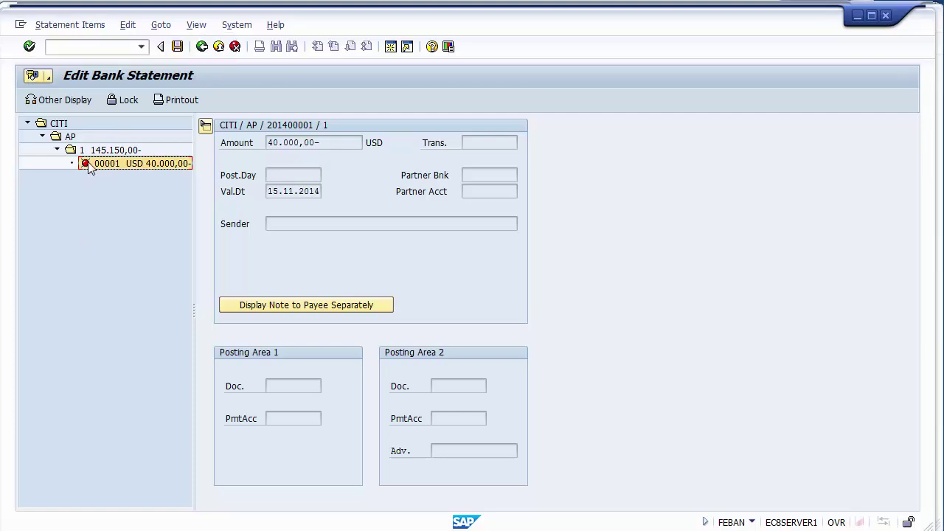
{"action": "left_click", "coordinate": [66, 28]}
{"action": "left_click", "coordinate": [59, 44]}
{"action": "left_click", "coordinate": [72, 24]}
{"action": "left_click", "coordinate": [74, 45]}
- Return to the FF67 manual statement, enter opening balance 105.150,00-, closing balance 145.150,00- and the previously used posting date, and open its items
{"action": "left_click", "coordinate": [202, 47]}
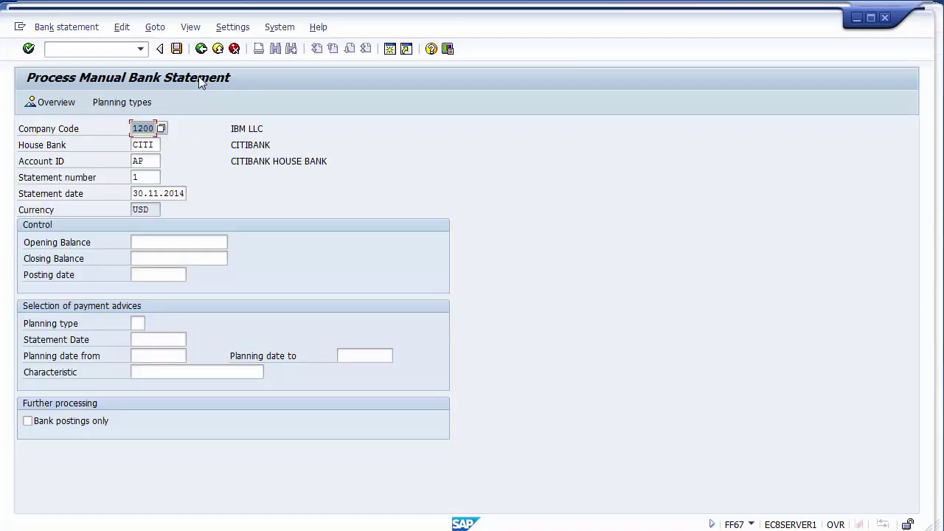
{"action": "left_click", "coordinate": [196, 243]}
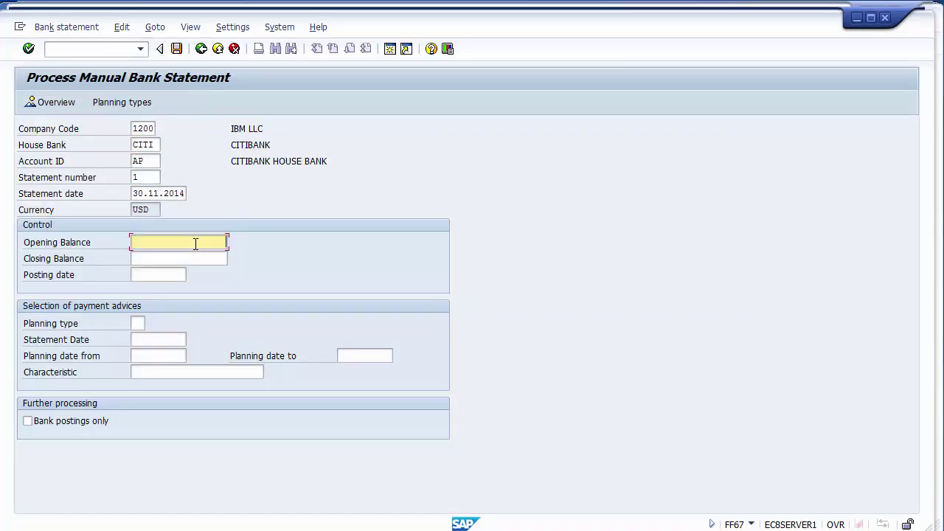
{"action": "key", "text": "Down"}
{"action": "key", "text": "Down"}
{"action": "key", "text": "Tab"}
{"action": "key", "text": "Down"}
{"action": "key", "text": "Down"}
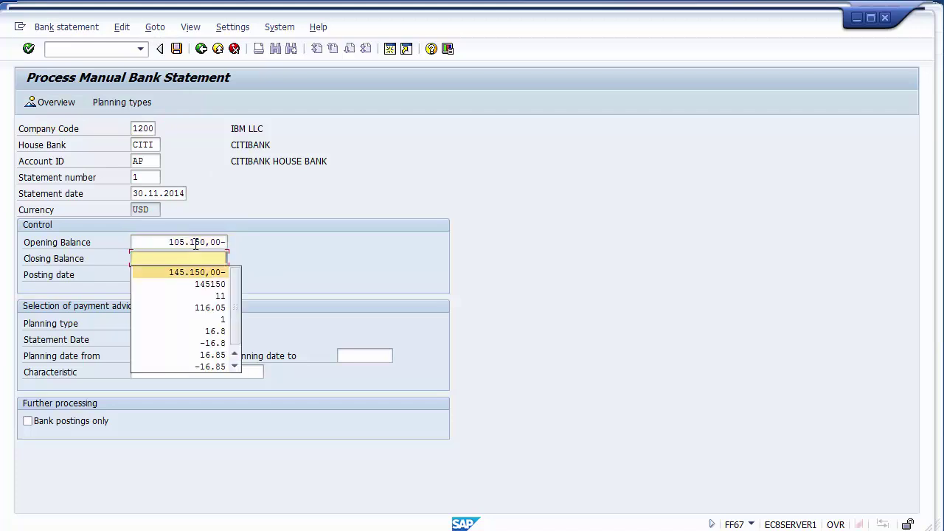
{"action": "key", "text": "Return"}
{"action": "key", "text": "Tab"}
{"action": "key", "text": "shift+Tab"}
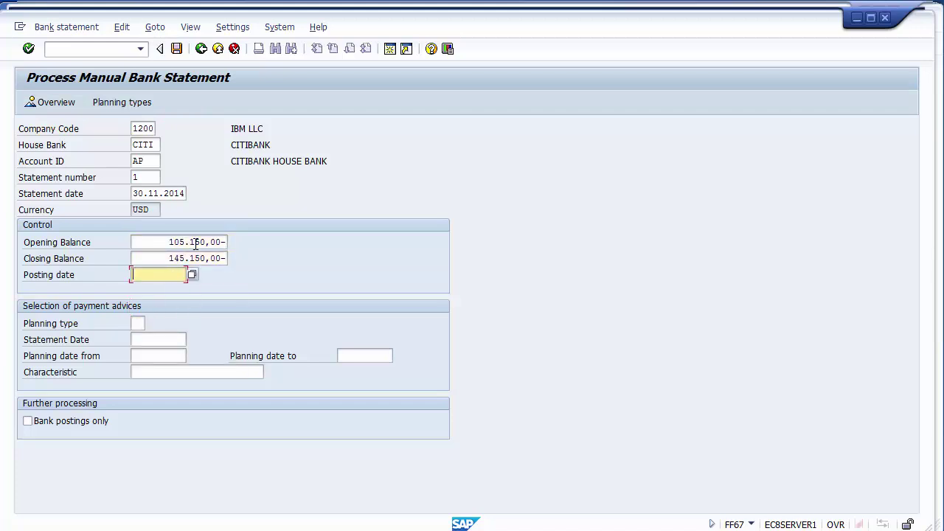
{"action": "key", "text": "Down"}
{"action": "key", "text": "Return"}
{"action": "key", "text": "Return"}
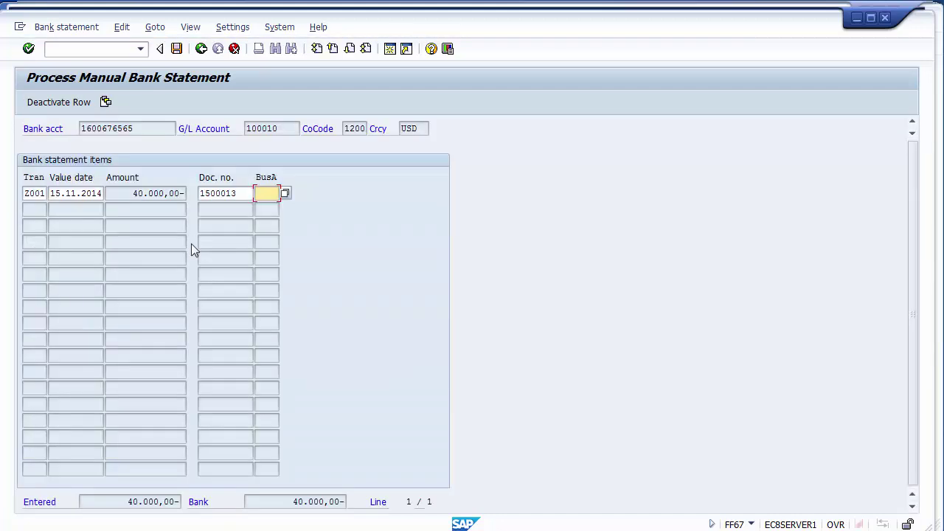
- Recheck the Z001 statement item and compare the entered total with the bank total
{"action": "left_click", "coordinate": [47, 193]}
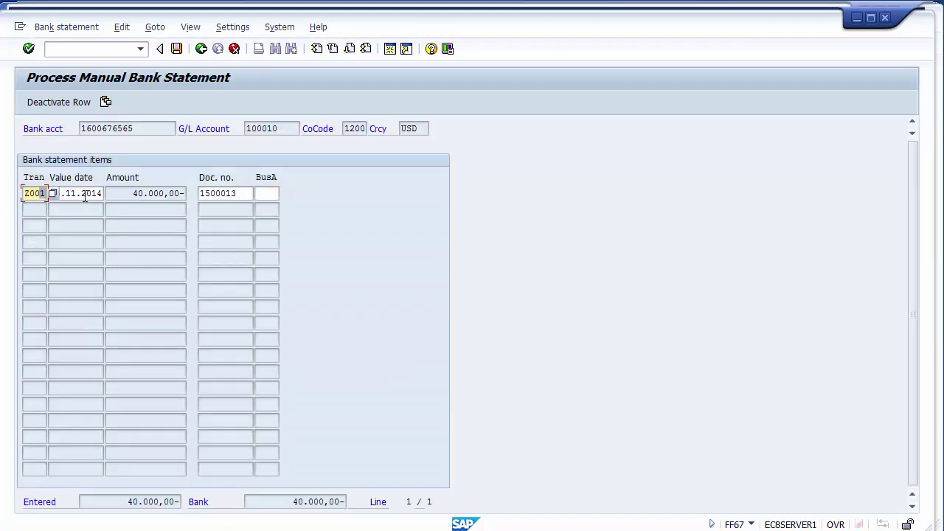
{"action": "left_click", "coordinate": [149, 206]}
{"action": "left_click_drag", "start_coordinate": [126, 498], "coordinate": [179, 500]}
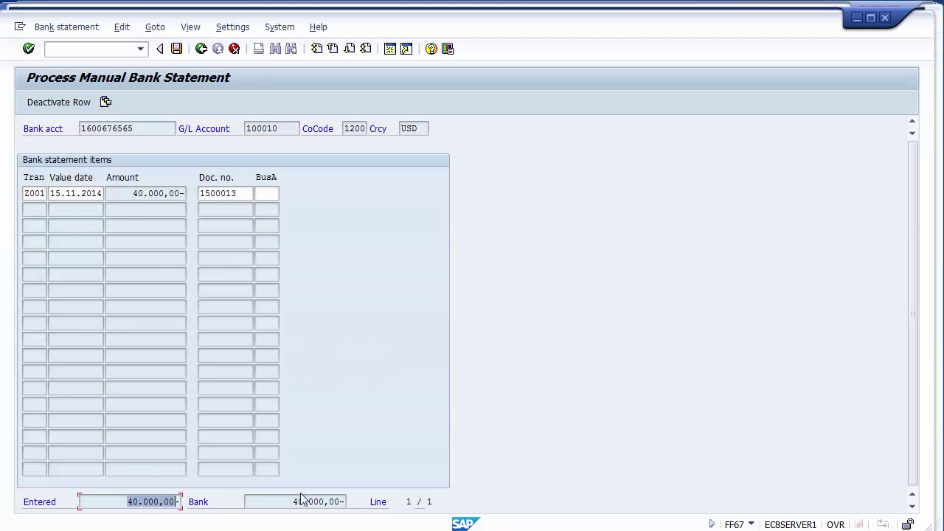
{"action": "left_click_drag", "start_coordinate": [294, 502], "coordinate": [345, 502]}
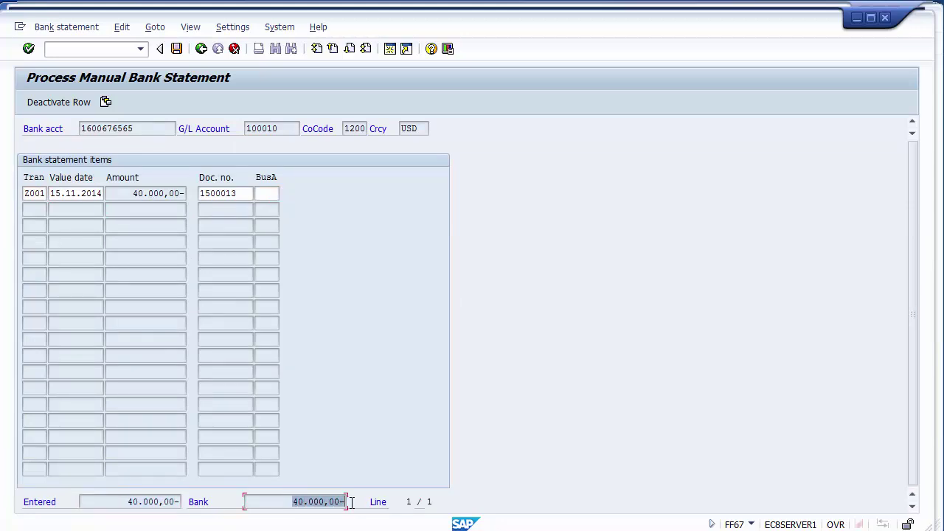
- Save the entered item of the CITI manual bank statement and post the statement
{"action": "left_click", "coordinate": [178, 49]}
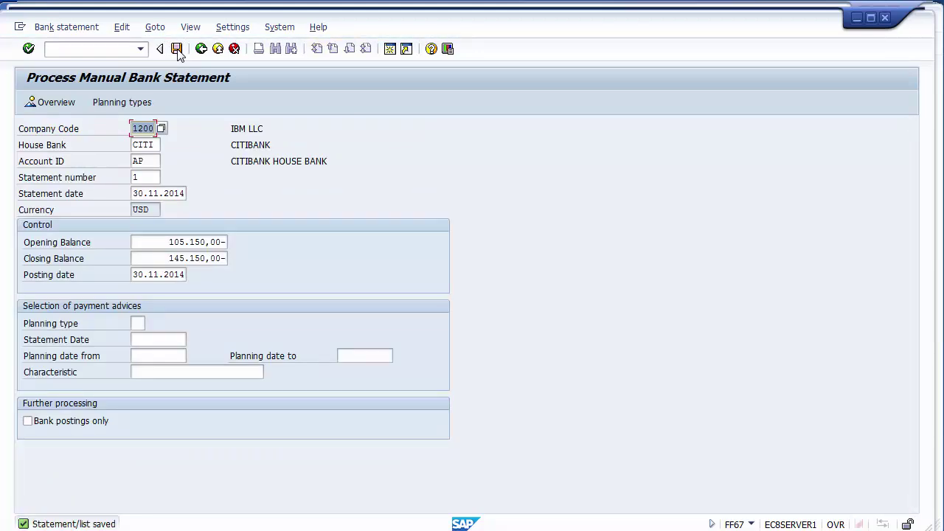
{"action": "left_click", "coordinate": [177, 49]}
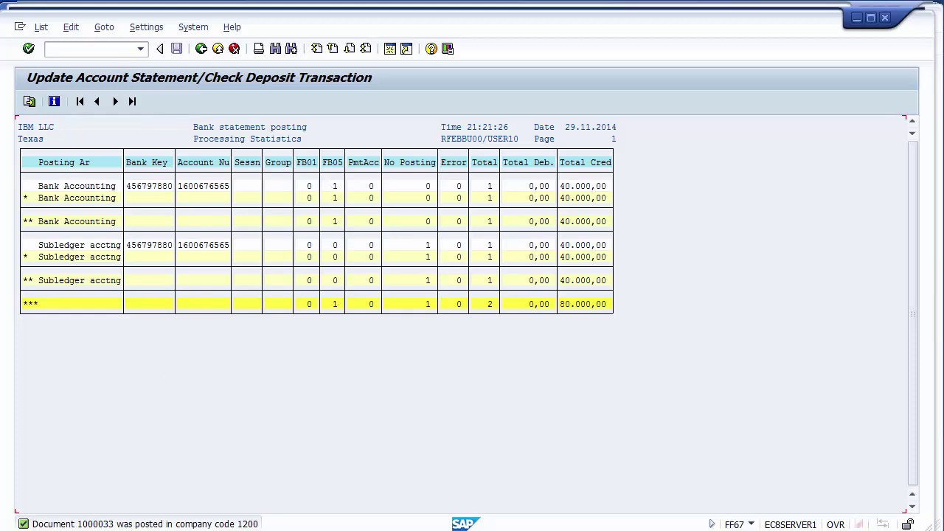
- Switch to the G/L Account Line Item Display, check the 40.000,00- final payment and the main account total, and refresh the list
{"action": "mouse_move", "coordinate": [137, 530]}
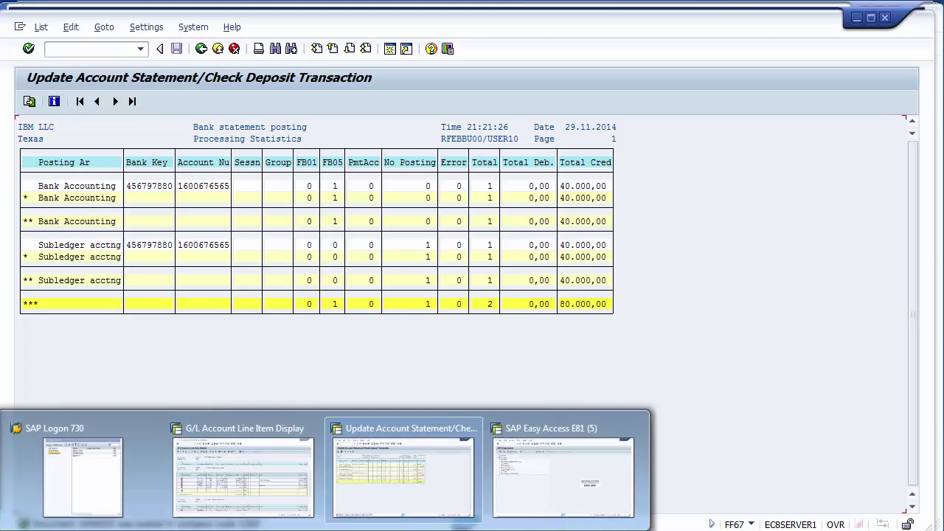
{"action": "left_click", "coordinate": [225, 465]}
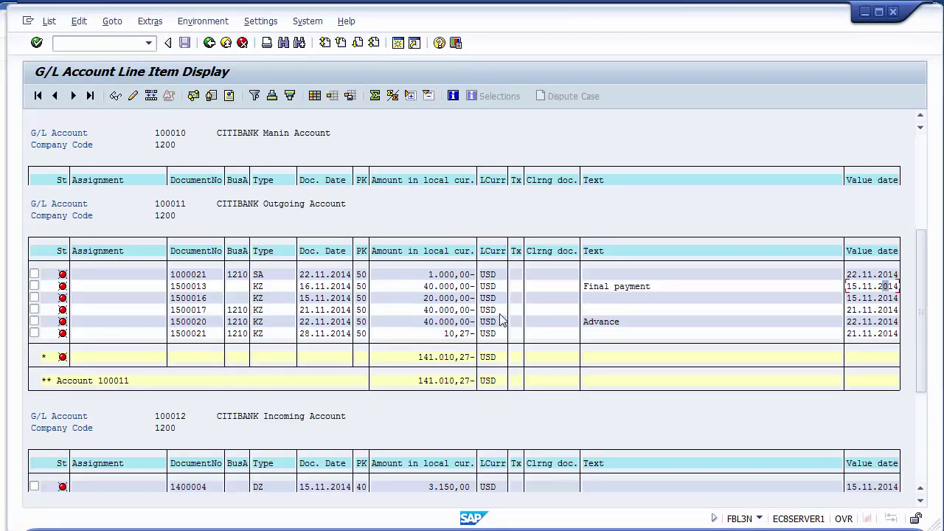
{"action": "left_click_drag", "start_coordinate": [921, 355], "coordinate": [929, 139]}
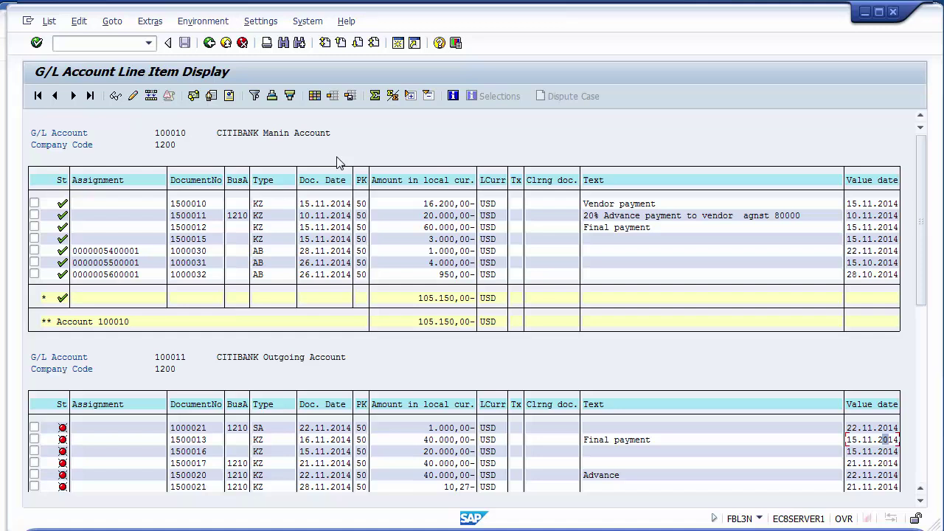
{"action": "left_click", "coordinate": [50, 22]}
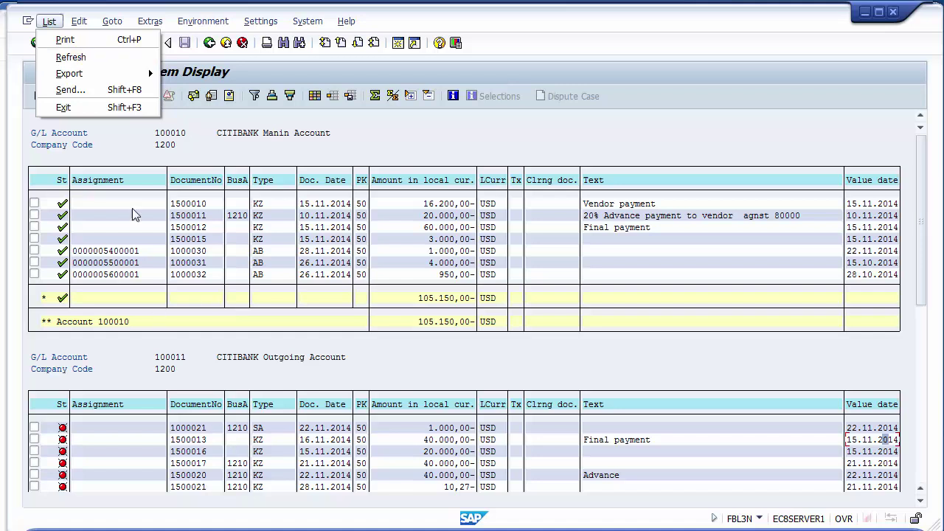
{"action": "left_click", "coordinate": [174, 441]}
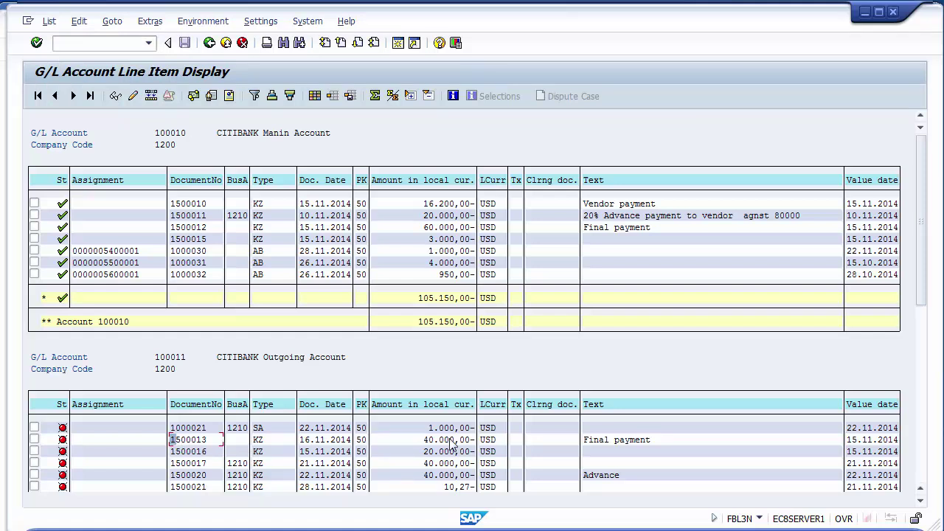
{"action": "left_click", "coordinate": [187, 440]}
{"action": "left_click", "coordinate": [421, 441]}
{"action": "left_click", "coordinate": [436, 298]}
{"action": "left_click", "coordinate": [49, 21]}
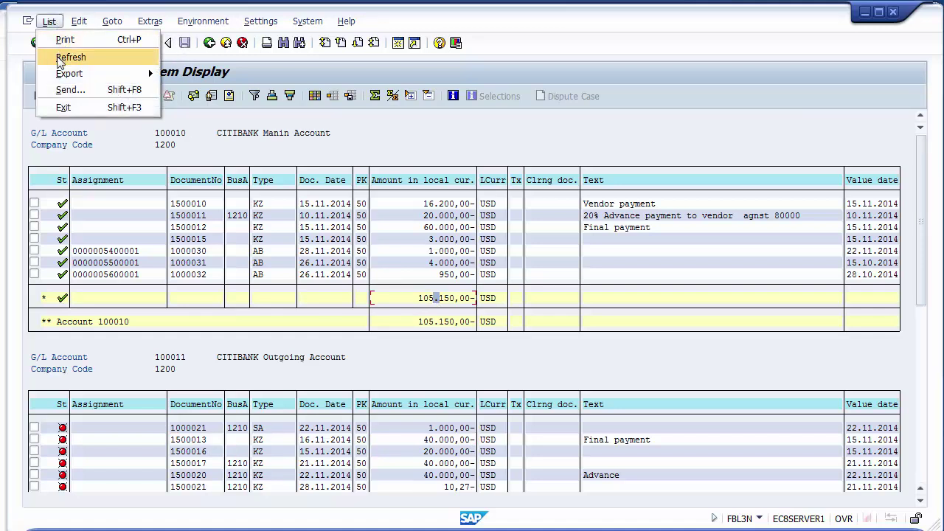
{"action": "left_click", "coordinate": [60, 59]}
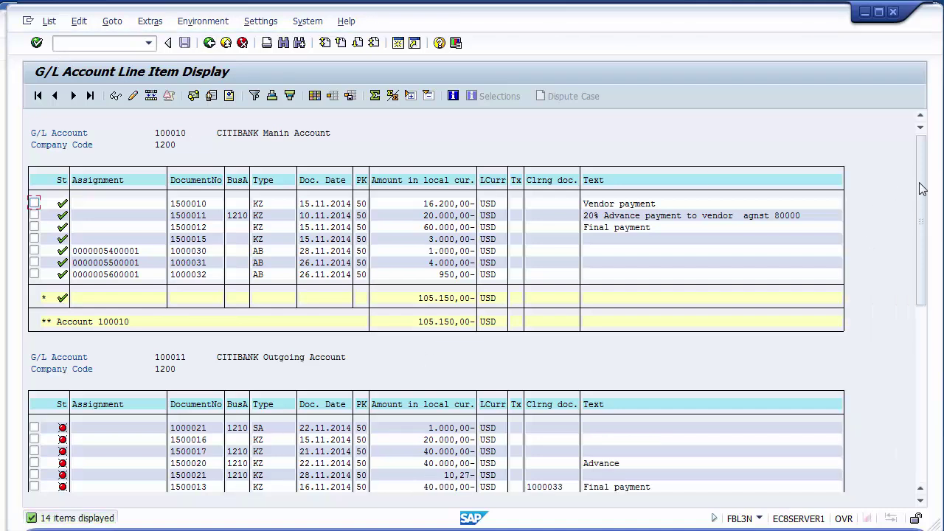
- Review the refreshed main, outgoing and incoming account items and check the clearing document of the final payment
{"action": "left_click_drag", "start_coordinate": [922, 208], "coordinate": [919, 143]}
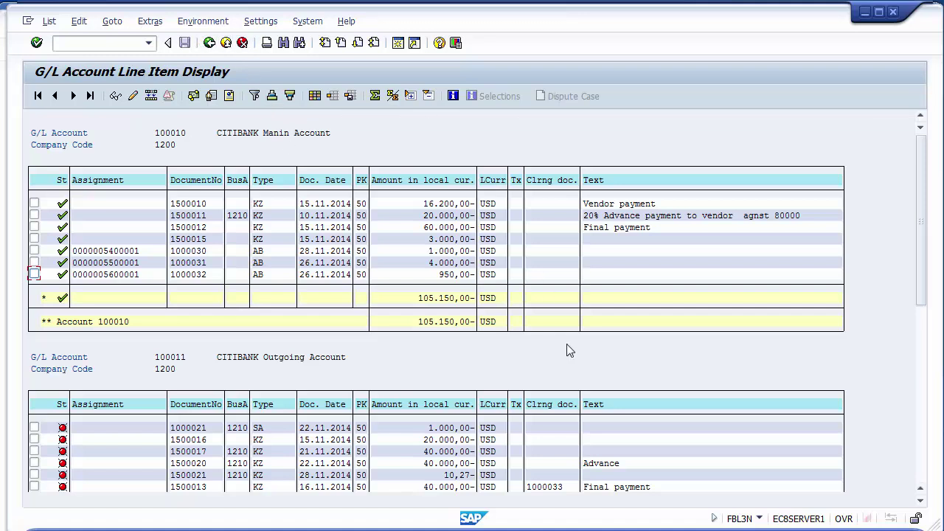
{"action": "left_click_drag", "start_coordinate": [920, 221], "coordinate": [924, 383]}
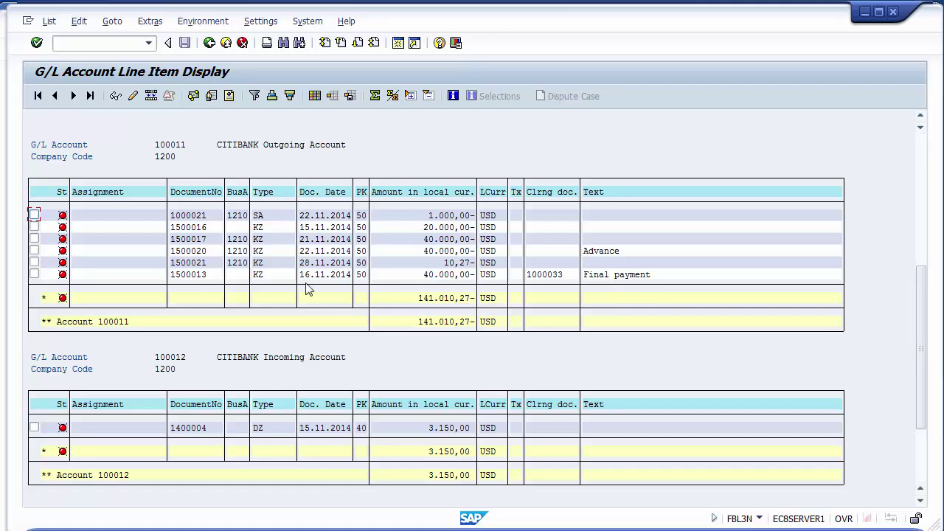
{"action": "left_click", "coordinate": [554, 275]}
{"action": "key", "text": "F9"}
{"action": "key", "text": "F9"}
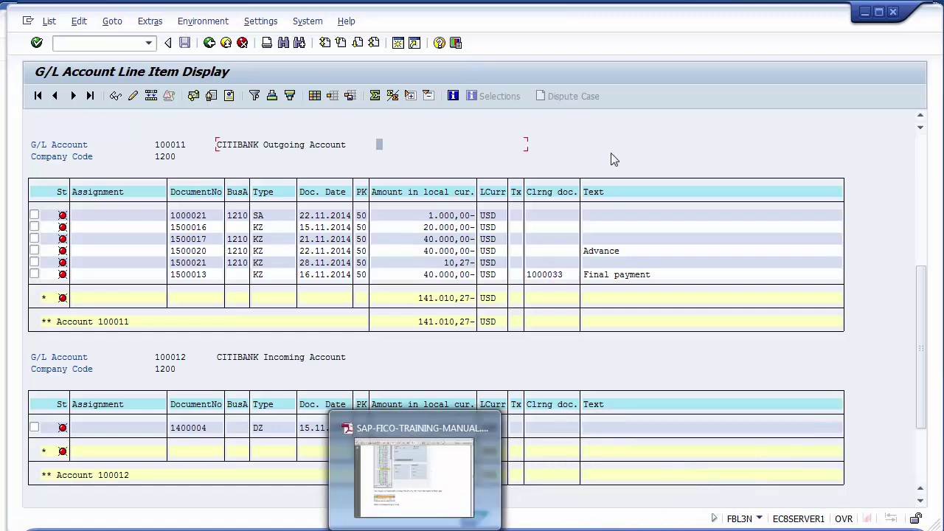
- Return to the line item selection, set the open items key date to 30.11.2014 and run the report
{"action": "left_click", "coordinate": [209, 43]}
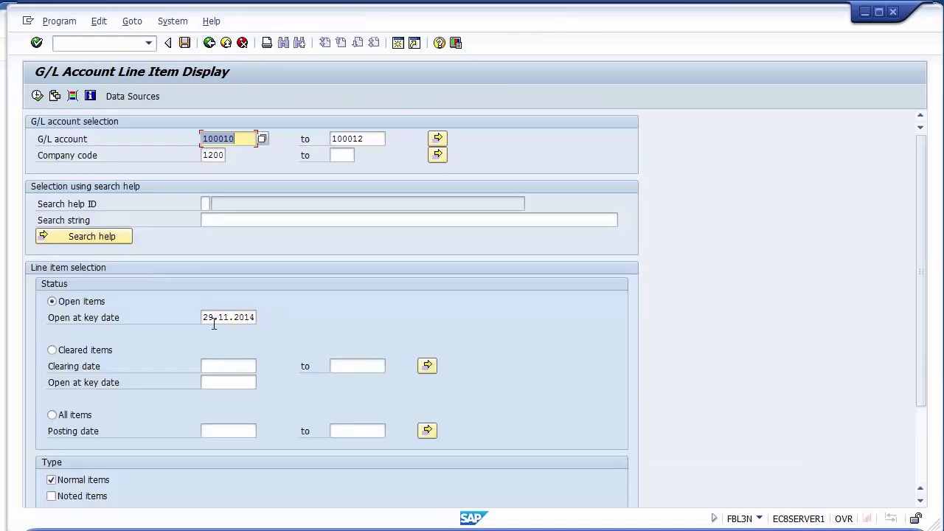
{"action": "left_click", "coordinate": [203, 317]}
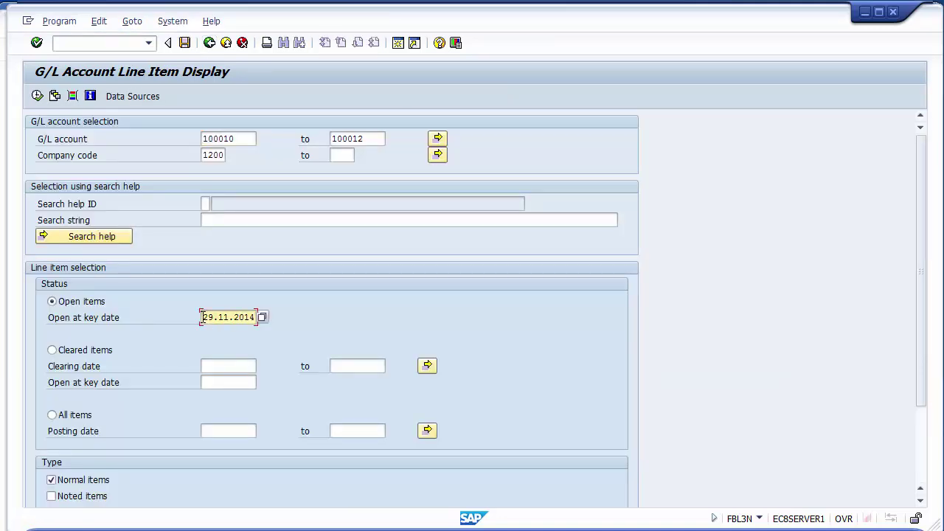
{"action": "type", "text": "30"}
{"action": "left_click", "coordinate": [37, 97]}
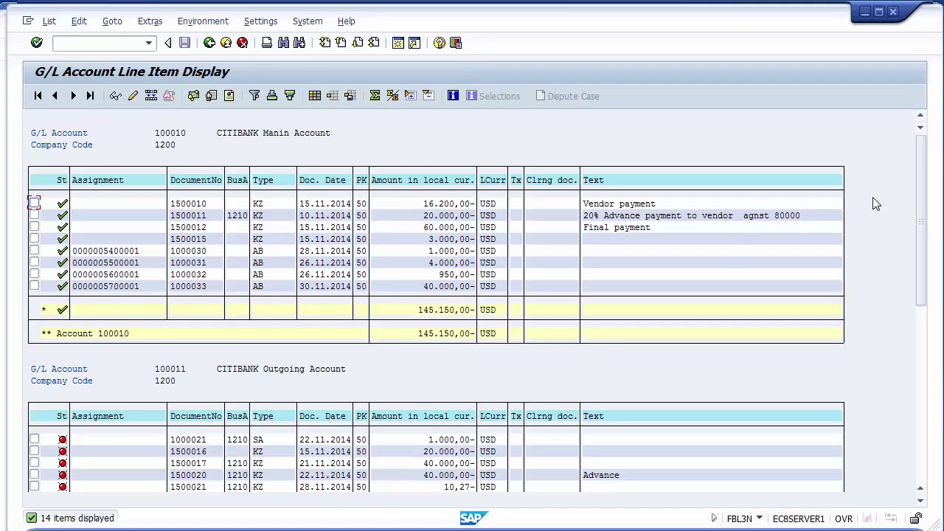
- Compare the CITIBANK main and outgoing account items and check the 40.000,00- document dated 30.11.2014
{"action": "left_click_drag", "start_coordinate": [921, 273], "coordinate": [922, 332]}
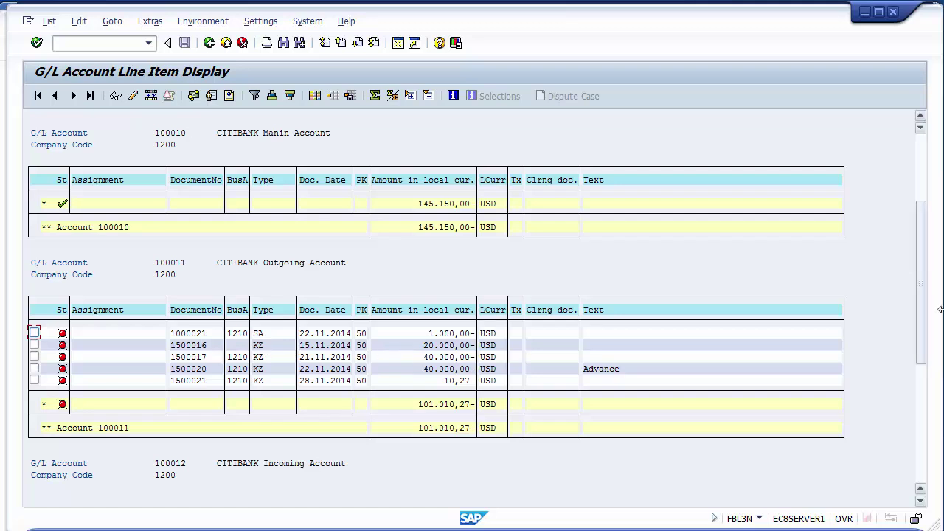
{"action": "left_click_drag", "start_coordinate": [928, 331], "coordinate": [929, 194]}
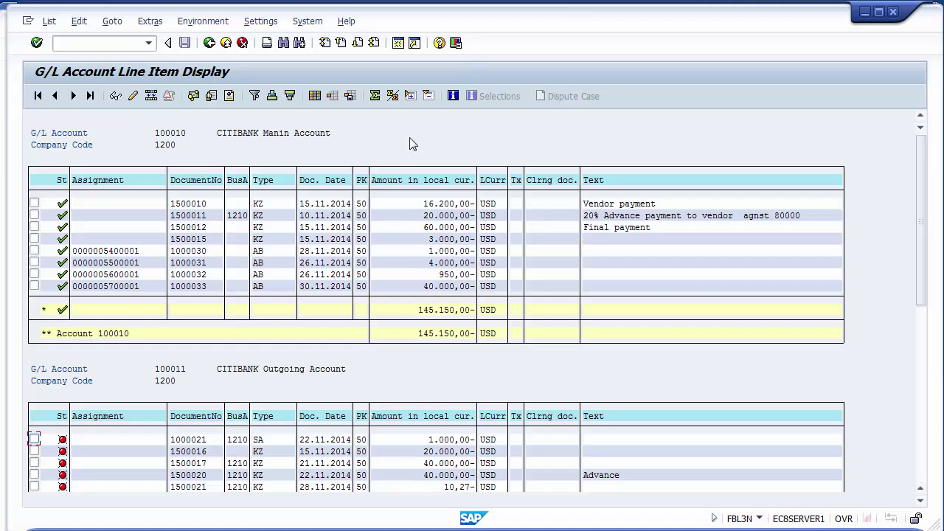
{"action": "left_click", "coordinate": [189, 288]}
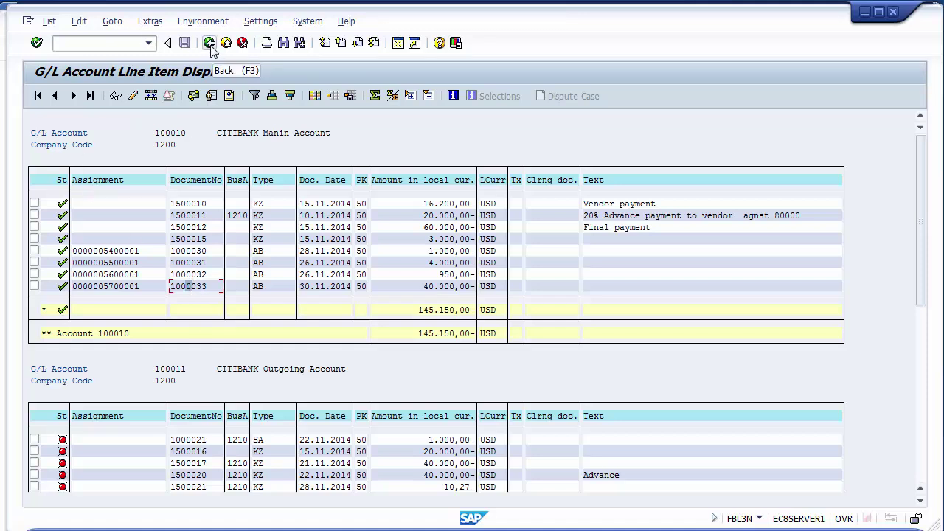
- Switch back to the statement posting window, leave the processing statistics and start transaction FF67
{"action": "mouse_move", "coordinate": [555, 441]}
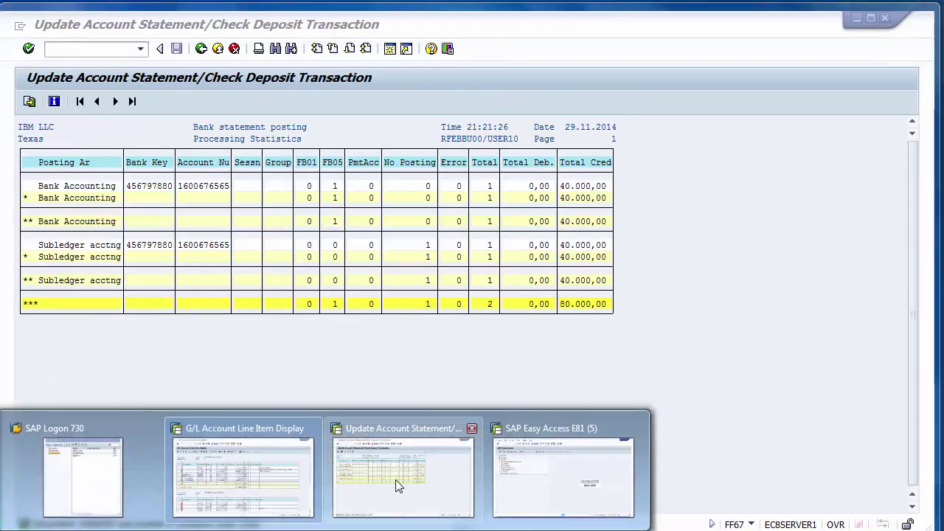
{"action": "left_click", "coordinate": [395, 480]}
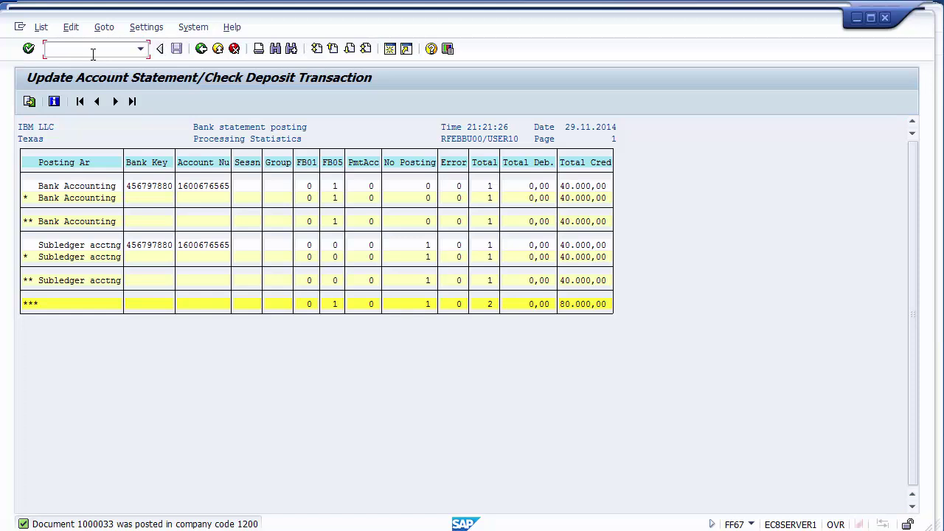
{"action": "type", "text": "/n"}
{"action": "key", "text": "Return"}
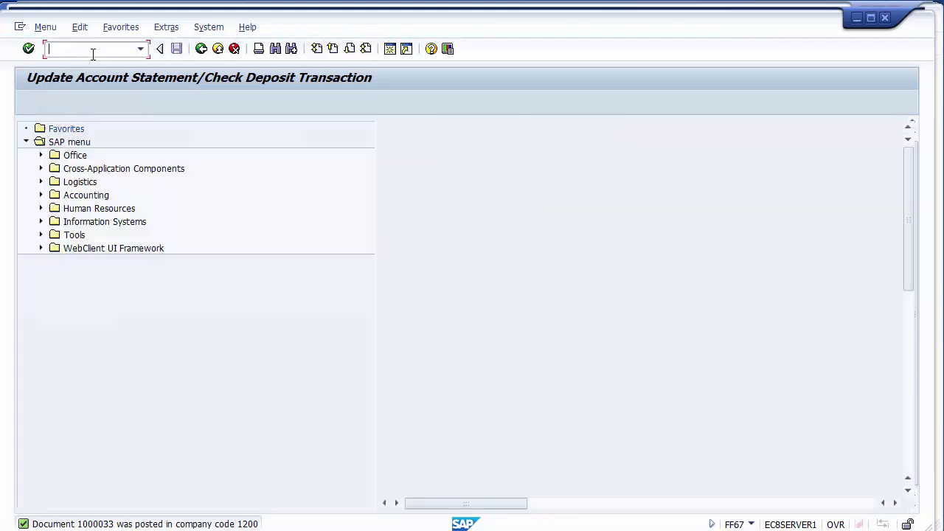
{"action": "type", "text": "ff"}
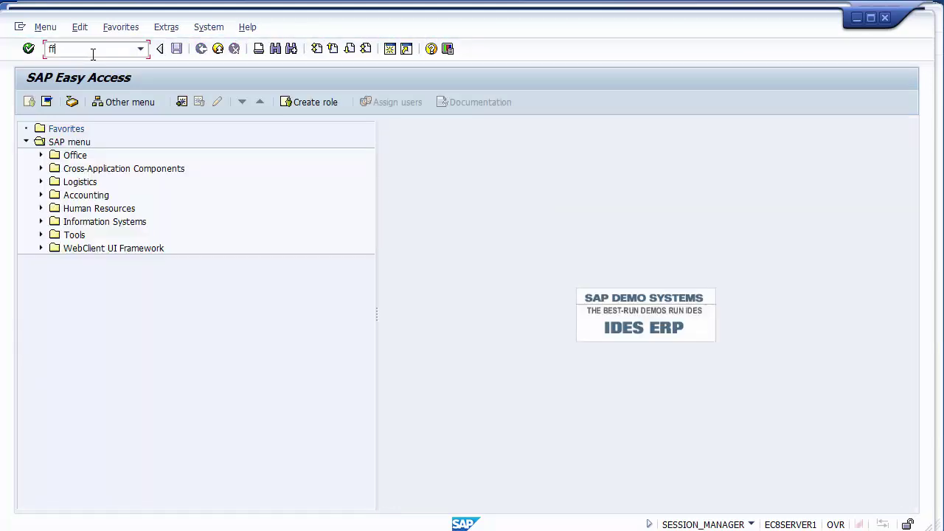
{"action": "type", "text": "67"}
{"action": "key", "text": "Return"}
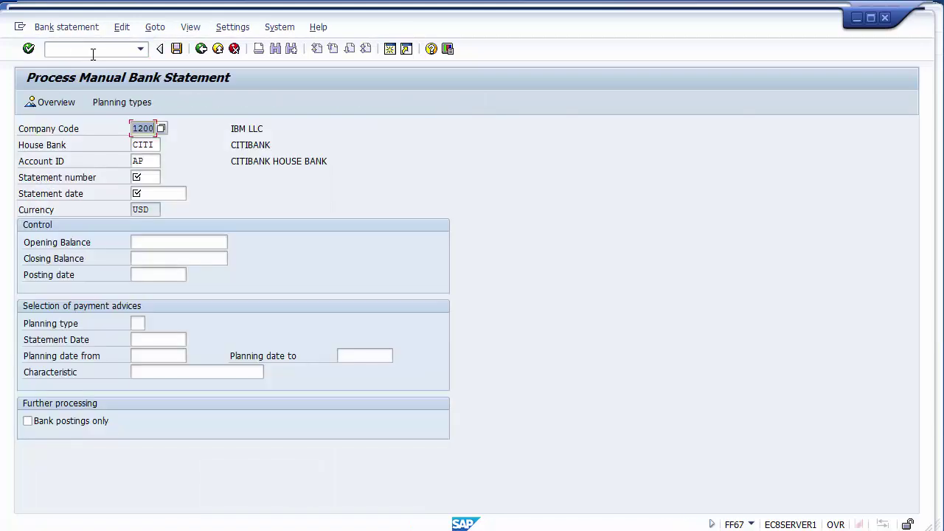
- Enter statement number 02 and statement date 30.11.2014 for the CITI manual bank statement
{"action": "key", "text": "Tab"}
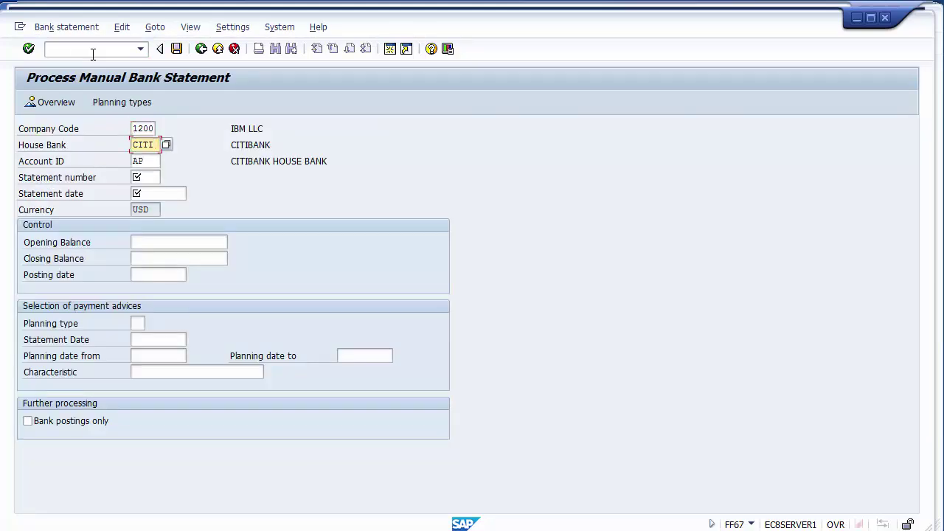
{"action": "key", "text": "Tab"}
{"action": "key", "text": "Tab"}
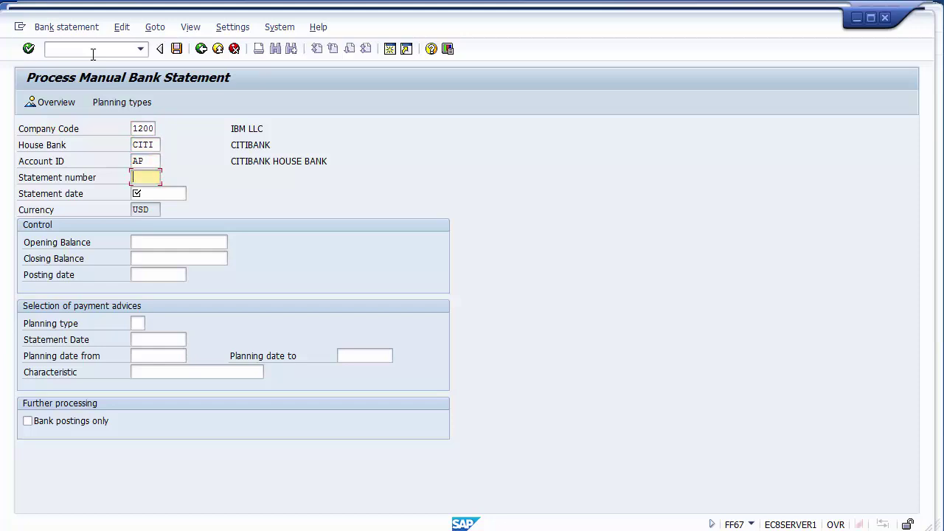
{"action": "type", "text": "02"}
{"action": "key", "text": "Tab"}
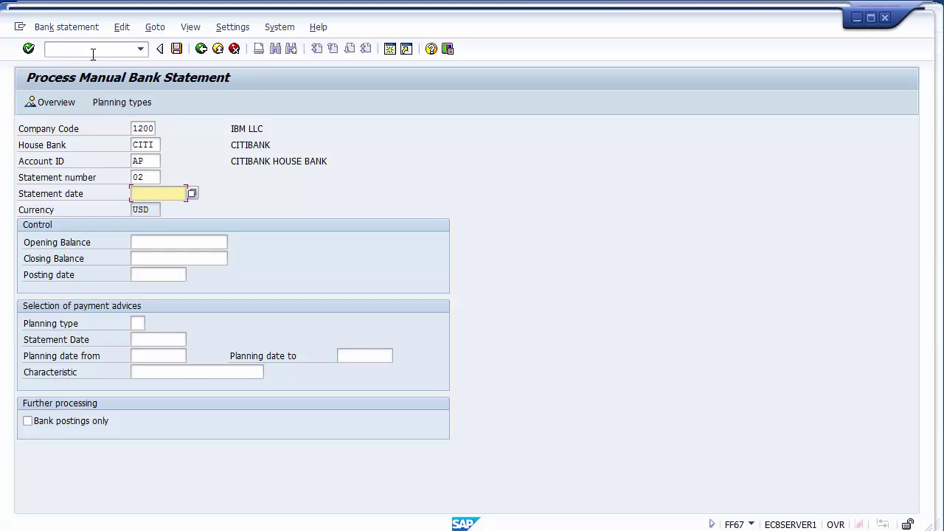
{"action": "key", "text": "BackSpace"}
{"action": "key", "text": "Down"}
{"action": "key", "text": "Return"}
{"action": "key", "text": "Tab"}
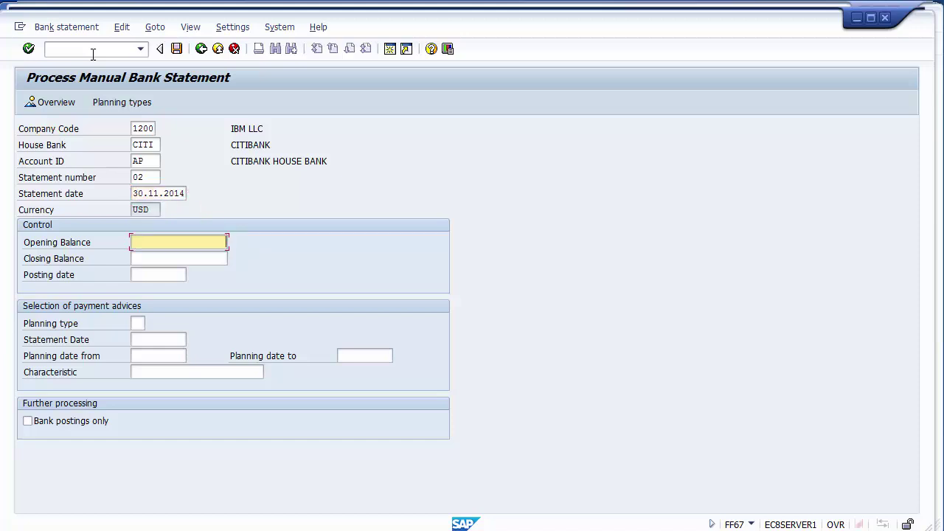
- Enter 145.150,00- as both the closing balance and the opening balance of statement 02
{"action": "key", "text": "Tab"}
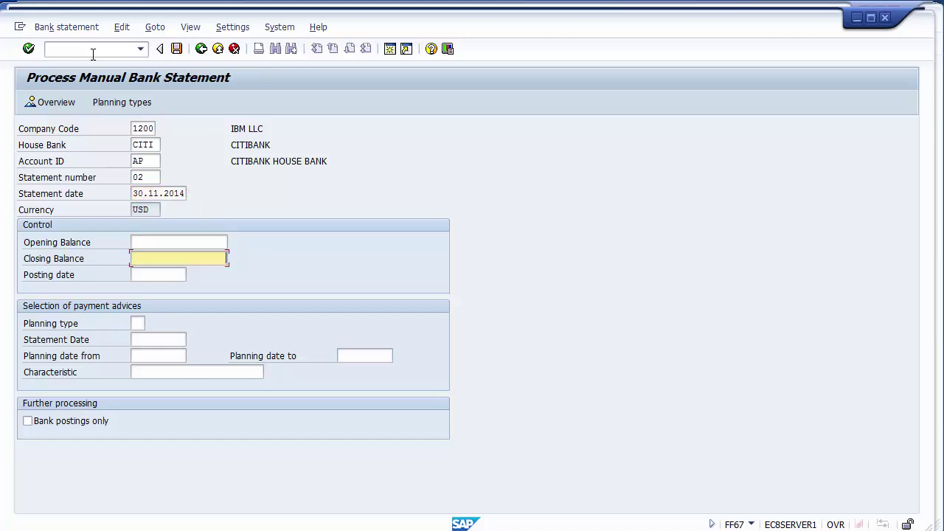
{"action": "key", "text": "BackSpace"}
{"action": "key", "text": "Down"}
{"action": "key", "text": "Return"}
{"action": "key", "text": "shift+Tab"}
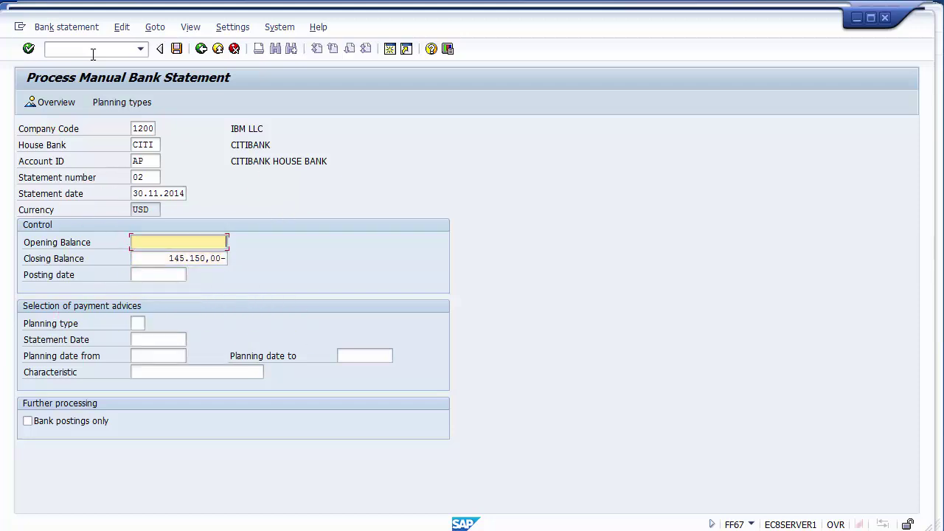
{"action": "type", "text": "145.150,00-"}
{"action": "key", "text": "Tab"}
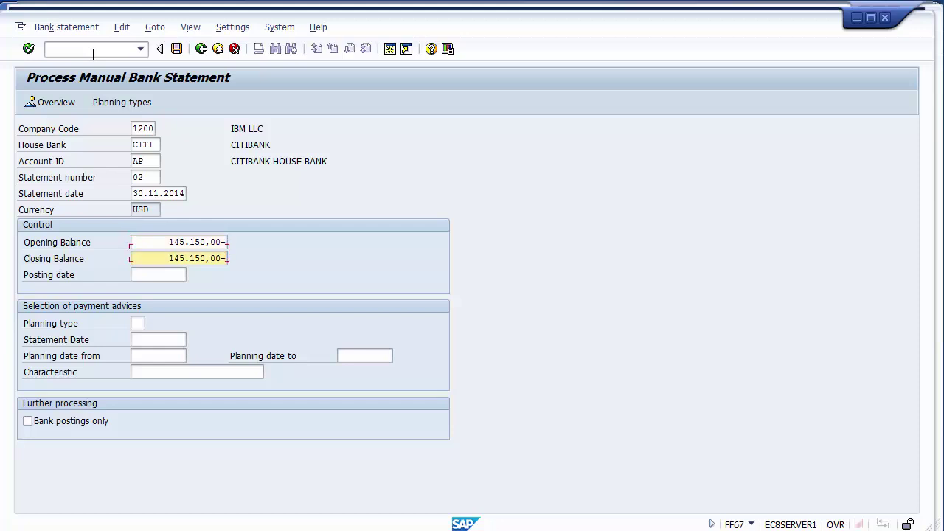
- Clear the closing balance of statement 02
{"action": "key", "text": "BackSpace"}
{"action": "key", "text": "BackSpace"}
{"action": "key", "text": "BackSpace"}
{"action": "key", "text": "BackSpace"}
{"action": "key", "text": "BackSpace"}
{"action": "key", "text": "BackSpace"}
{"action": "key", "text": "BackSpace"}
{"action": "key", "text": "BackSpace"}
{"action": "key", "text": "BackSpace"}
{"action": "key", "text": "BackSpace"}
{"action": "key", "text": "BackSpace"}
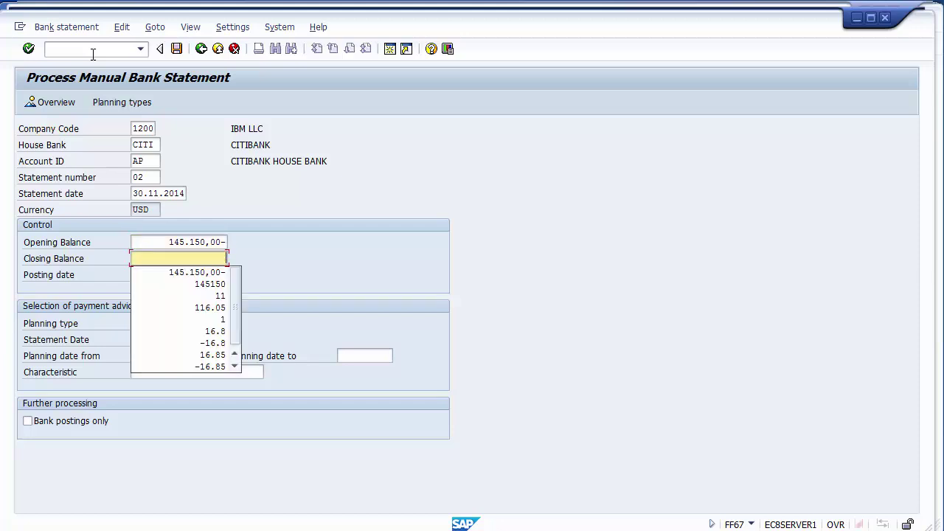
{"action": "left_click", "coordinate": [270, 202]}
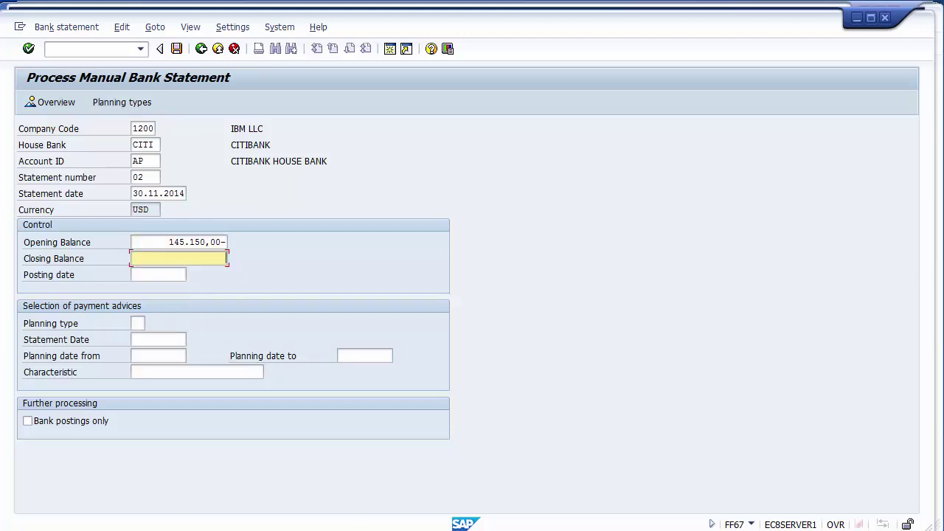
- Switch to the FI Codes n Tables workbook in Excel and record Opening with amount 145.150,00 on Sheet4, widening column D
{"action": "left_click", "coordinate": [242, 466]}
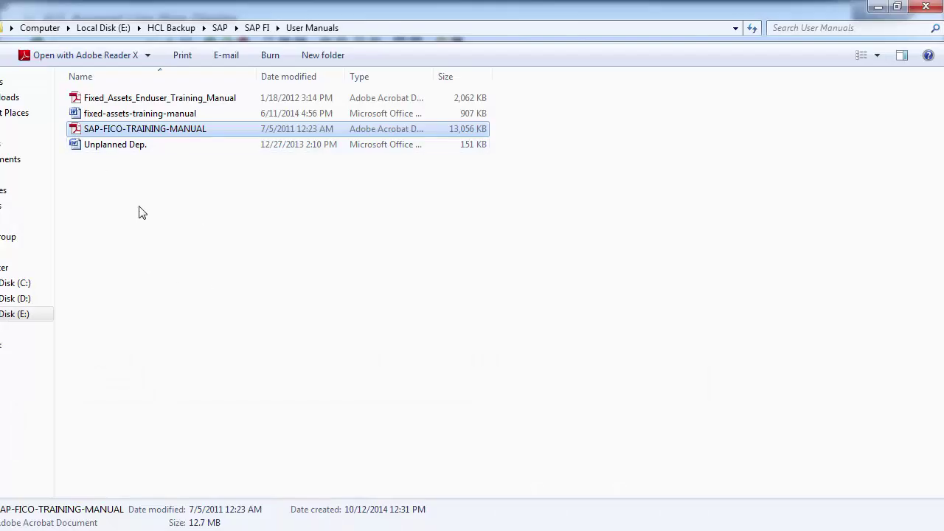
{"action": "left_click", "coordinate": [878, 6]}
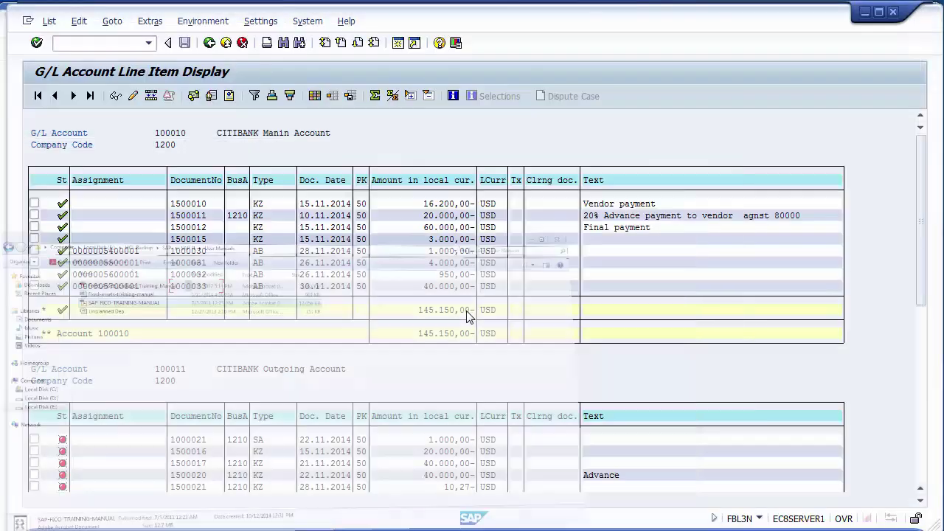
{"action": "key", "text": "alt+Tab"}
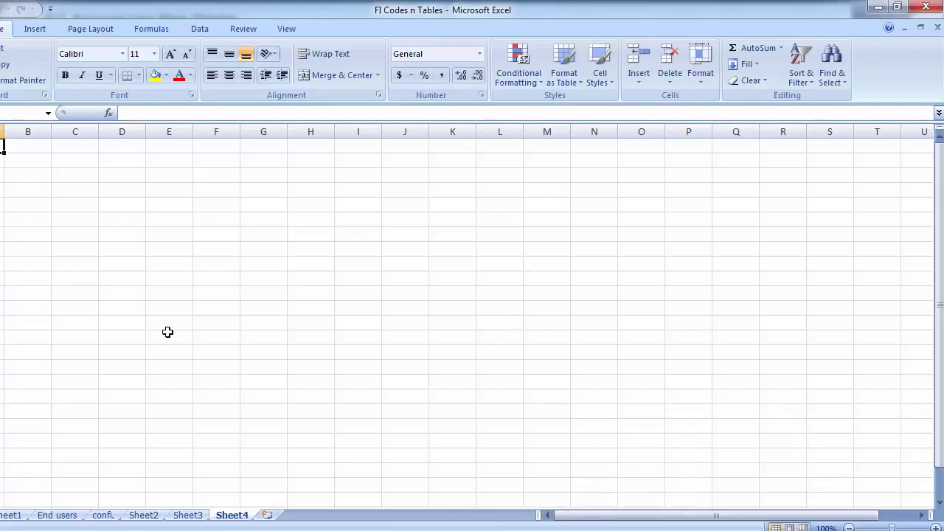
{"action": "left_click", "coordinate": [69, 165]}
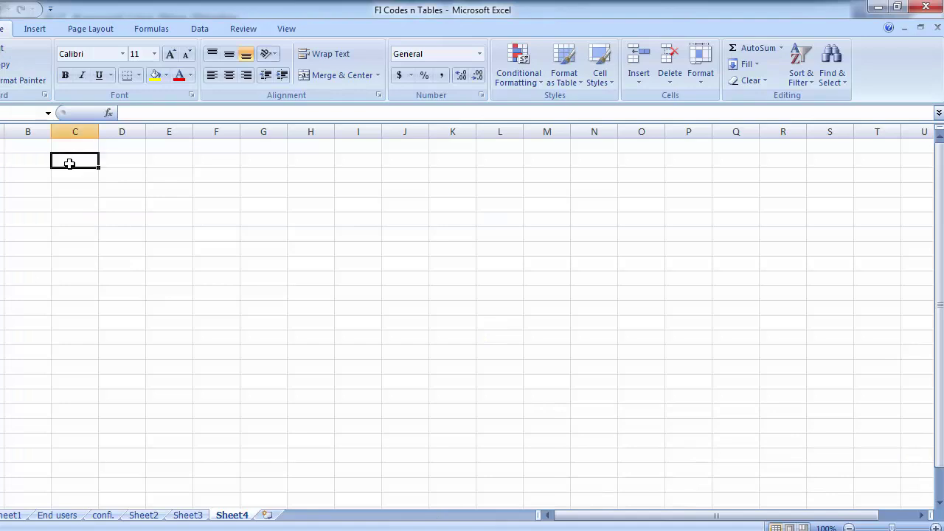
{"action": "type", "text": "Opening"}
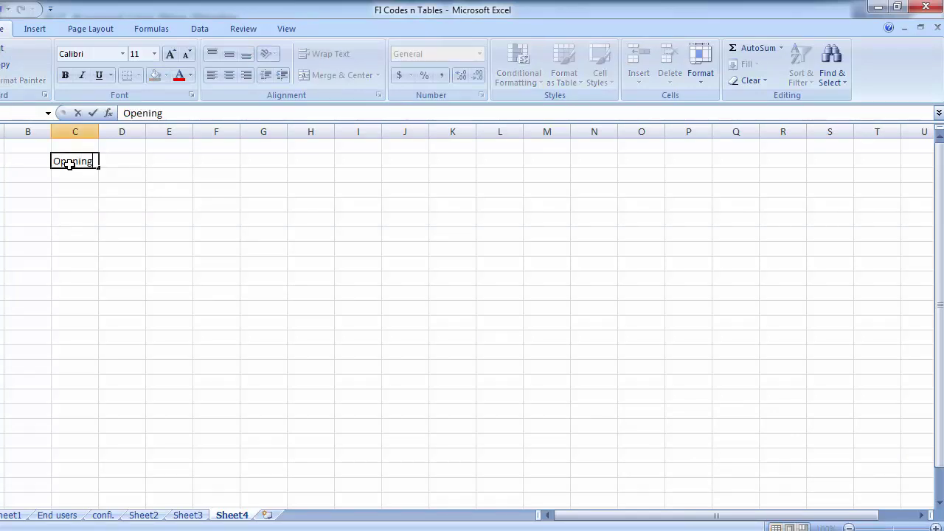
{"action": "key", "text": "Tab"}
{"action": "type", "text": "145.150,00-"}
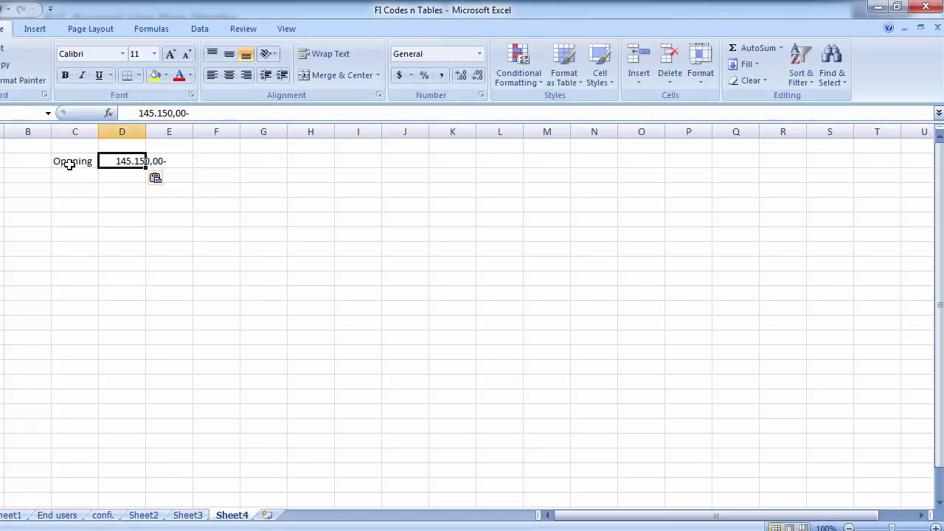
{"action": "left_click_drag", "start_coordinate": [145, 133], "coordinate": [224, 141]}
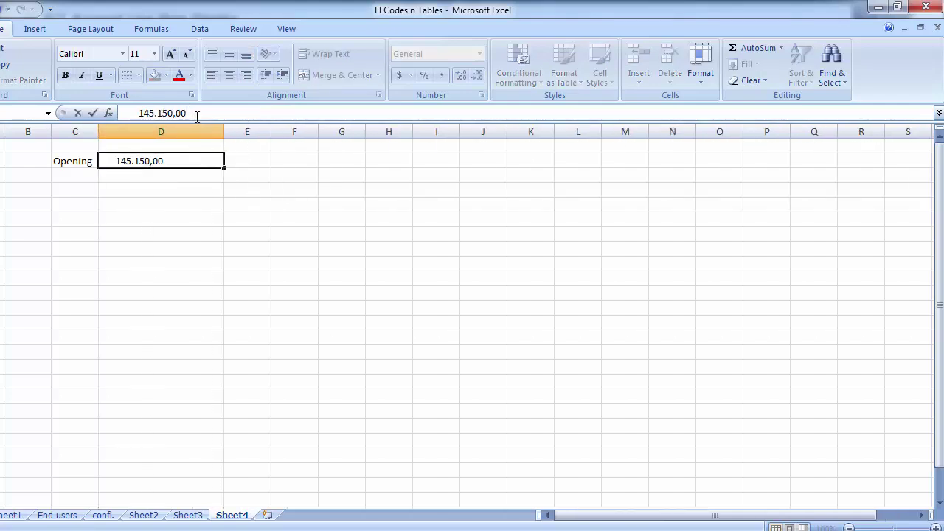
{"action": "key", "text": "Return"}
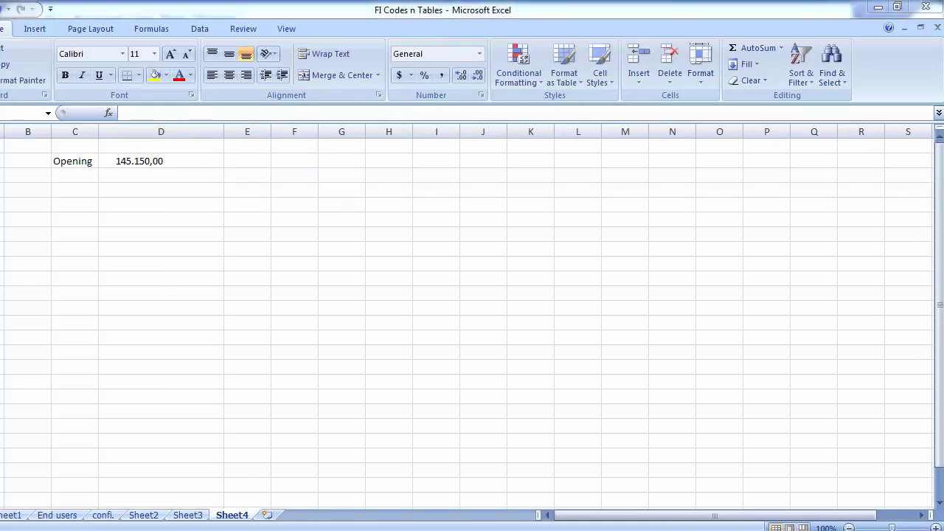
- Copy the first four open amounts of CITIBANK Outgoing Account 100011 from the SAP line items into Excel below the opening amount
{"action": "left_click", "coordinate": [237, 490]}
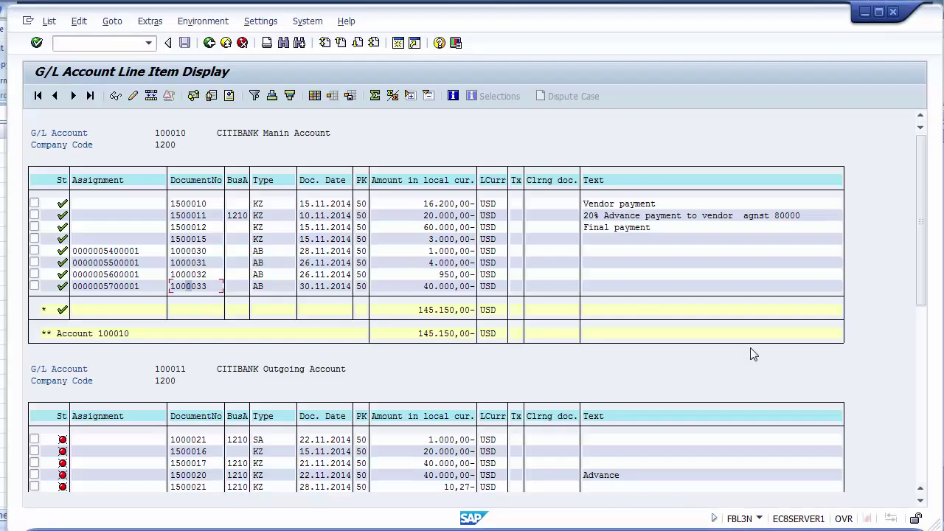
{"action": "left_click", "coordinate": [922, 304]}
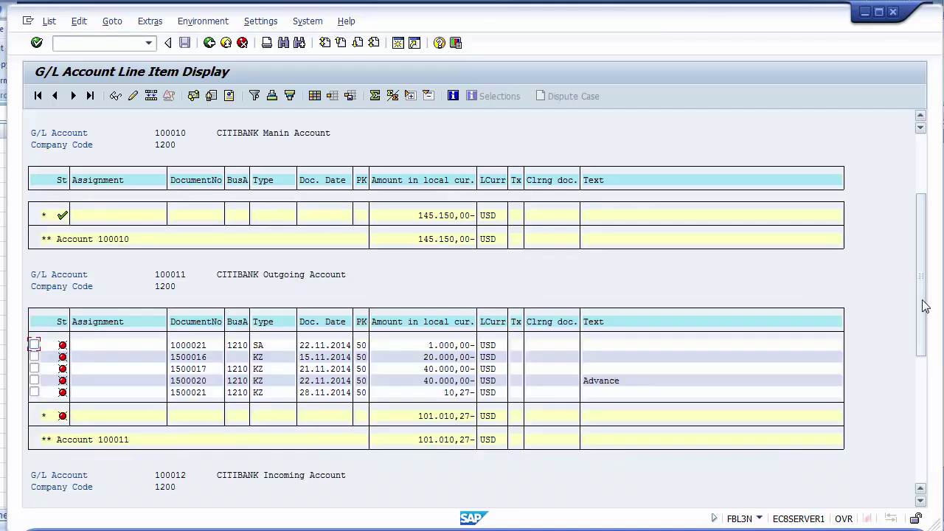
{"action": "left_click", "coordinate": [921, 117]}
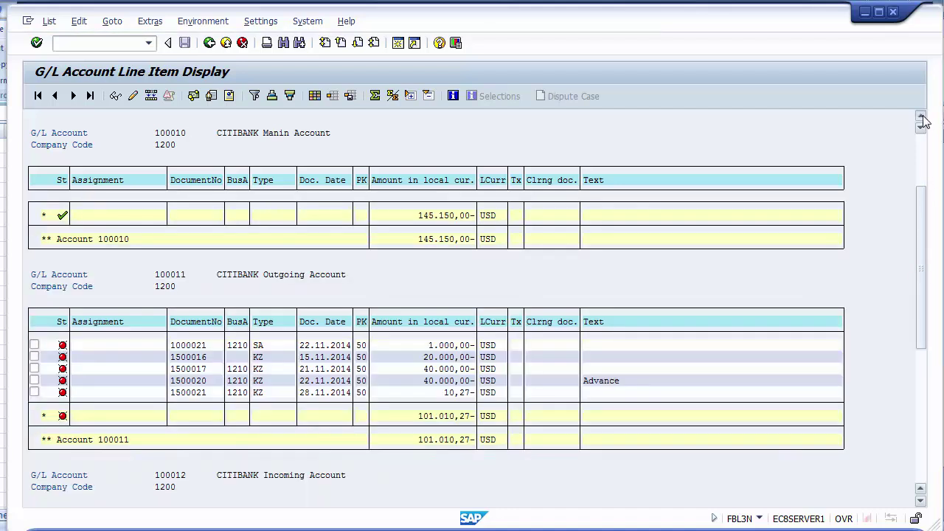
{"action": "left_click", "coordinate": [922, 117]}
{"action": "left_click", "coordinate": [922, 117]}
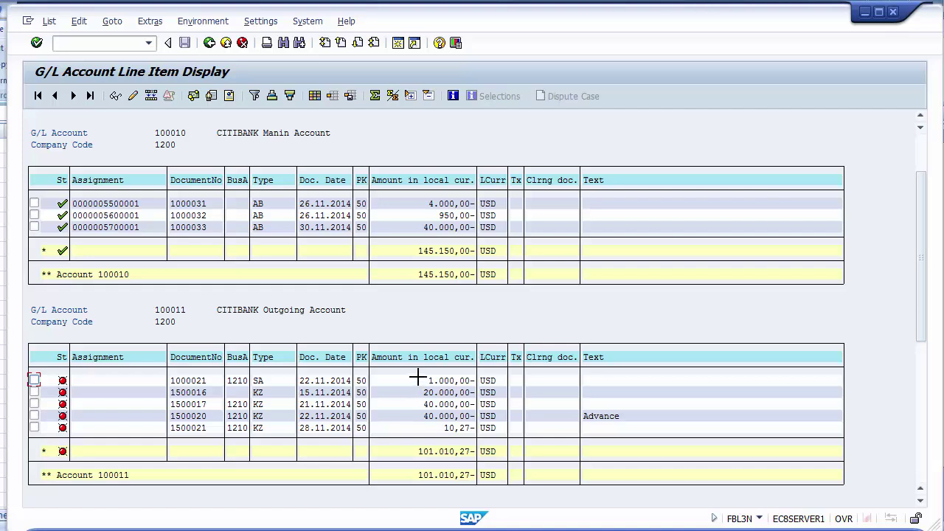
{"action": "left_click_drag", "start_coordinate": [417, 377], "coordinate": [473, 417]}
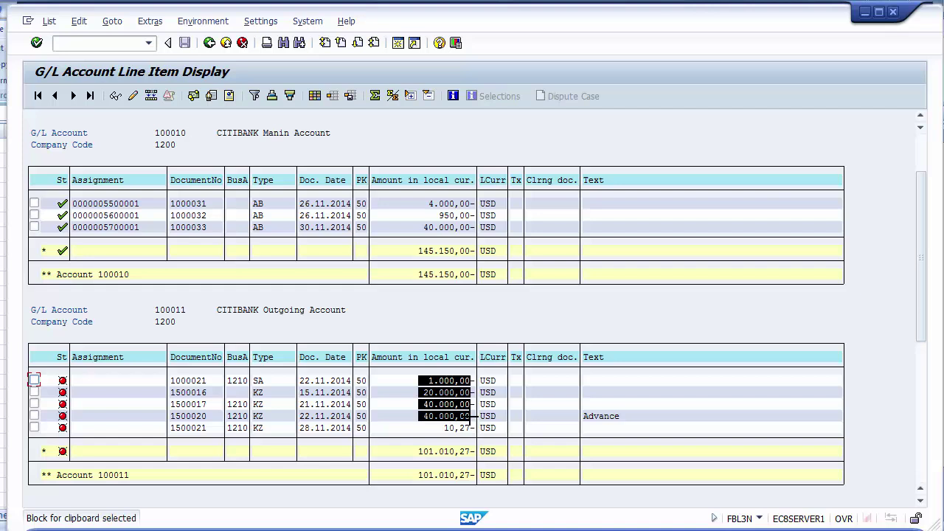
{"action": "key", "text": "ctrl+c"}
{"action": "key", "text": "alt+Tab"}
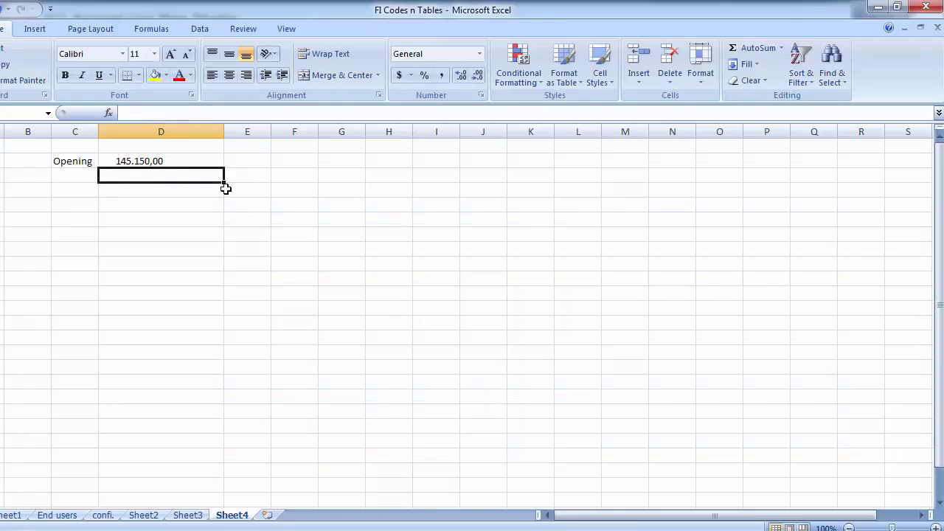
{"action": "key", "text": "ctrl+v"}
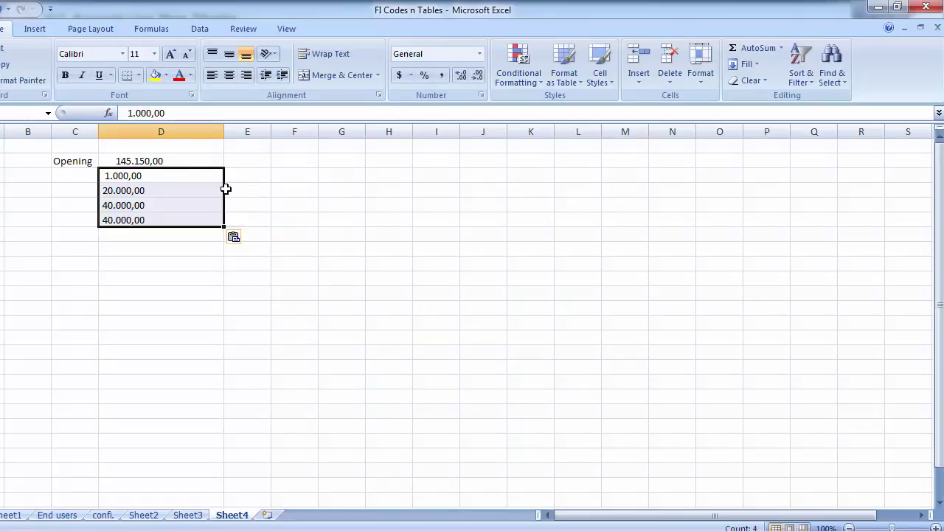
- Label the copied amounts as outgoing in column C beside 1.000,00
{"action": "left_click", "coordinate": [131, 245]}
{"action": "left_click", "coordinate": [71, 186]}
{"action": "left_click", "coordinate": [65, 177]}
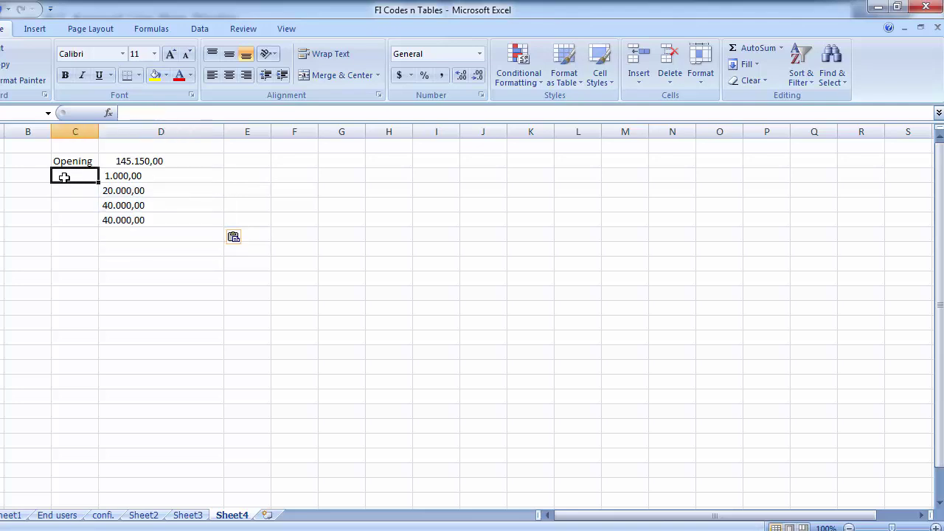
{"action": "type", "text": "out"}
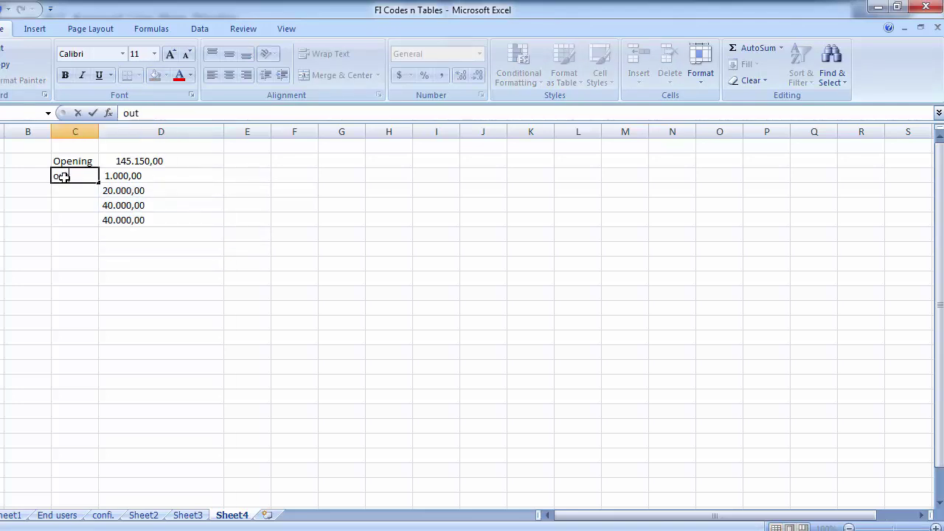
{"action": "type", "text": "going Tra"}
{"action": "key", "text": "BackSpace"}
{"action": "key", "text": "BackSpace"}
{"action": "key", "text": "BackSpace"}
{"action": "key", "text": "BackSpace"}
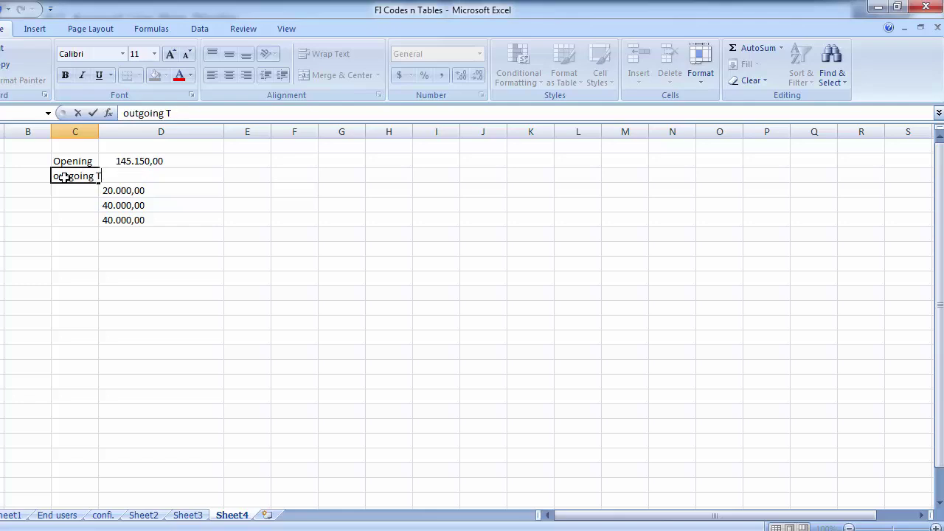
{"action": "key", "text": "Return"}
- Add the label Incoming in column C, one blank row below the outgoing amounts
{"action": "key", "text": "Down"}
{"action": "key", "text": "Down"}
{"action": "key", "text": "Down"}
{"action": "key", "text": "Down"}
{"action": "type", "text": "I"}
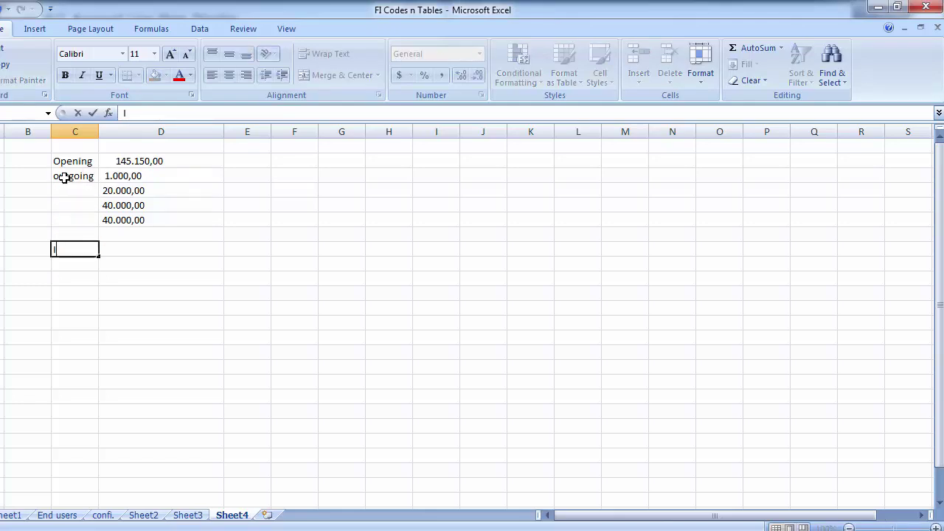
{"action": "type", "text": "ncoim"}
{"action": "key", "text": "BackSpace"}
{"action": "key", "text": "BackSpace"}
{"action": "key", "text": "BackSpace"}
{"action": "type", "text": "ming"}
{"action": "key", "text": "Return"}
{"action": "key", "text": "Right"}
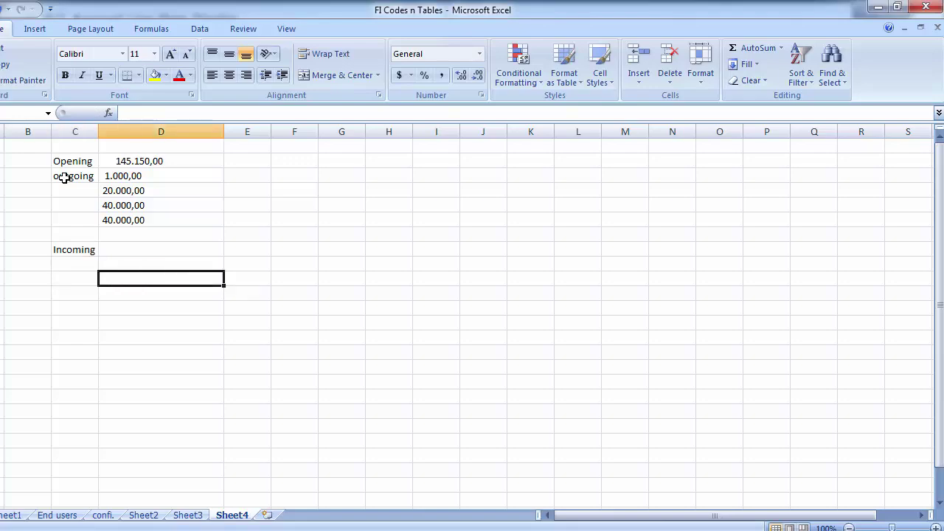
{"action": "key", "text": "Up"}
- Copy the 3.150,00 line item of CITIBANK Incoming Account 100012 from SAP into the Excel cell beside Incoming
{"action": "key", "text": "alt+Tab"}
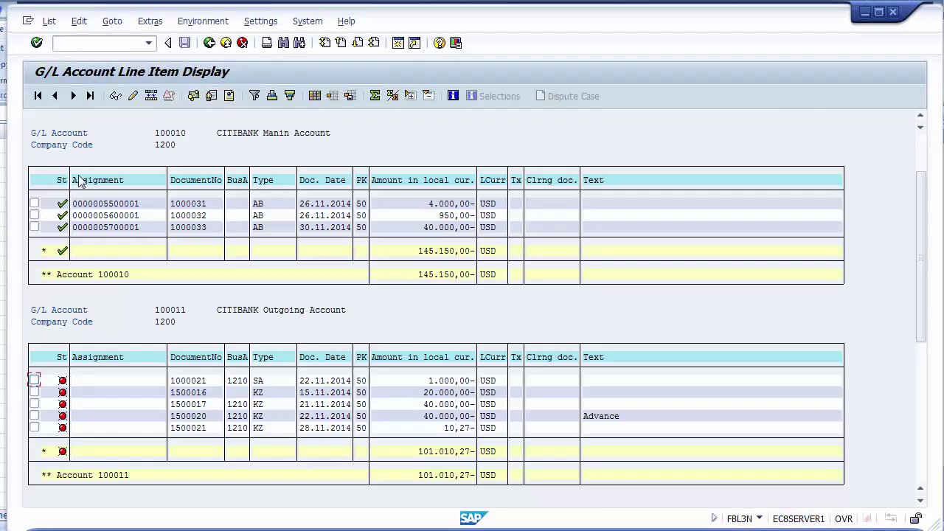
{"action": "scroll", "coordinate": [80, 183], "scroll_direction": "down", "scroll_amount": 5}
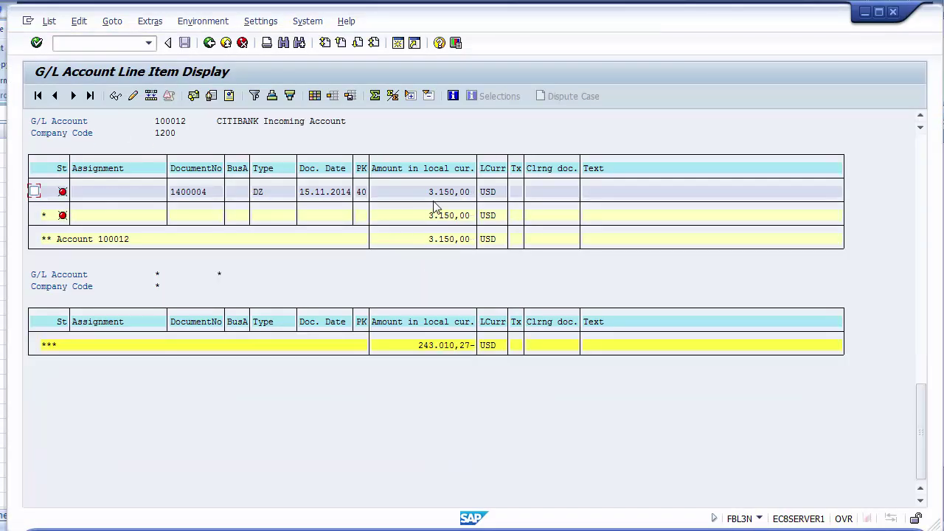
{"action": "scroll", "coordinate": [921, 120], "scroll_direction": "up", "scroll_amount": 1}
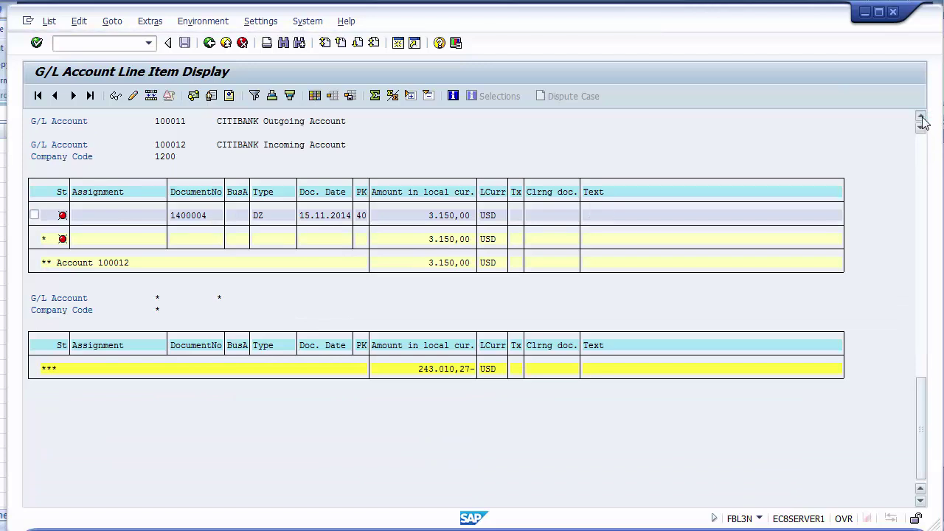
{"action": "key", "text": "ctrl+y"}
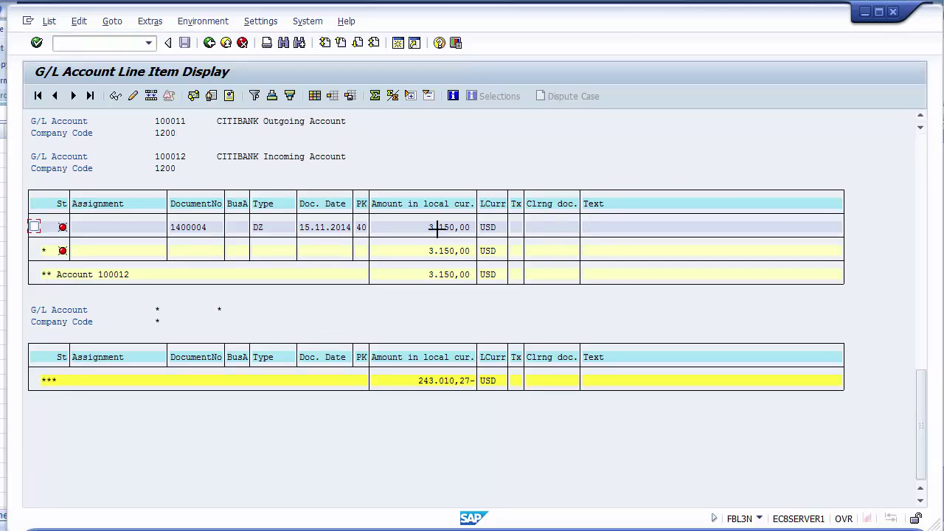
{"action": "left_click_drag", "start_coordinate": [428, 223], "coordinate": [472, 227]}
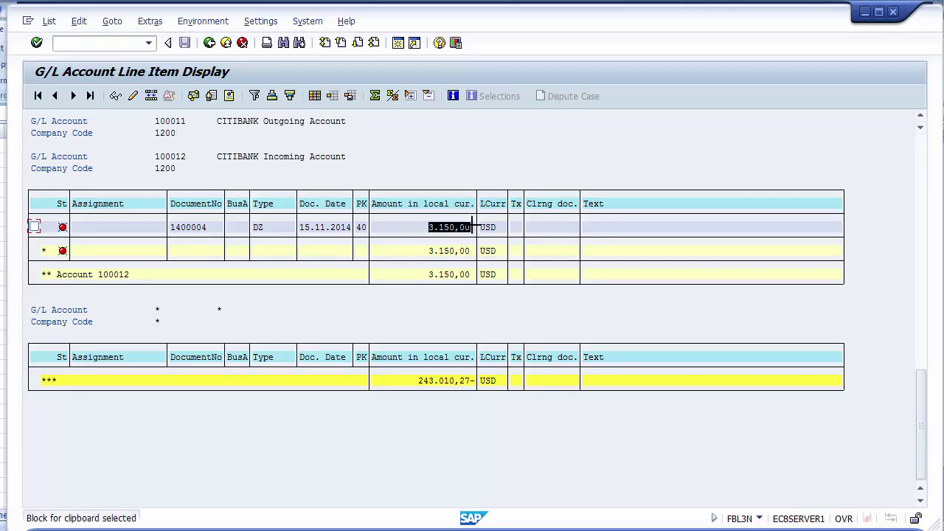
{"action": "key", "text": "ctrl+c"}
{"action": "key", "text": "alt+Tab"}
{"action": "key", "text": "ctrl+v"}
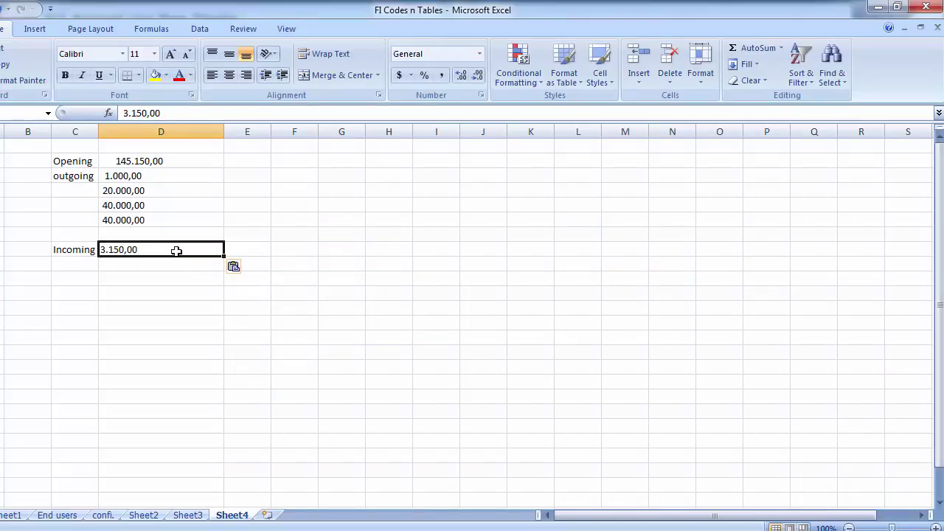
- Add the label Closing Bal in column C, two rows below Incoming
{"action": "left_click", "coordinate": [139, 280]}
{"action": "left_click", "coordinate": [70, 278]}
{"action": "type", "text": "C"}
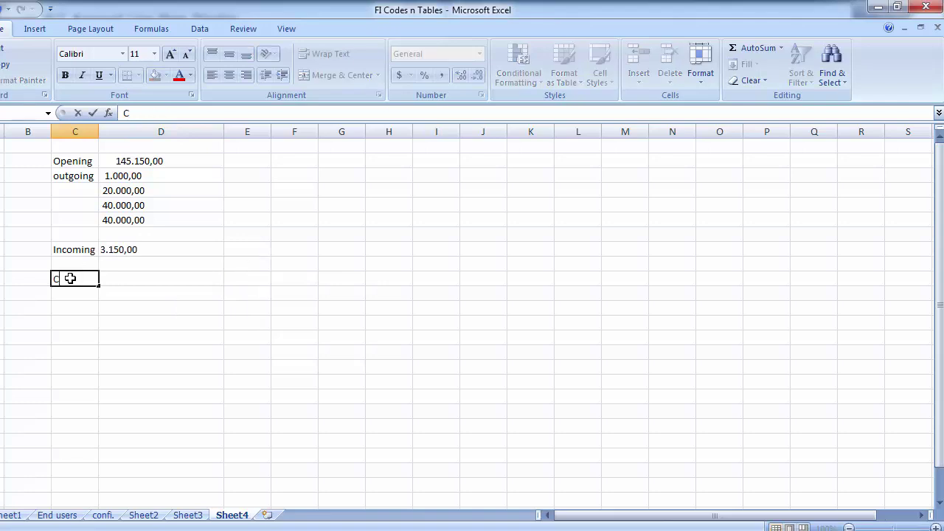
{"action": "type", "text": "losing Bal"}
{"action": "key", "text": "Tab"}
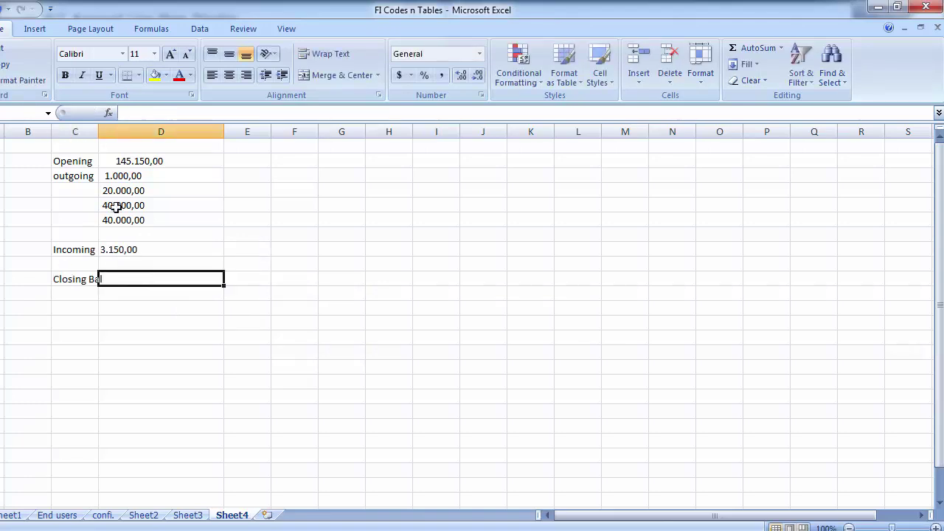
{"action": "left_click_drag", "start_coordinate": [144, 164], "coordinate": [138, 220]}
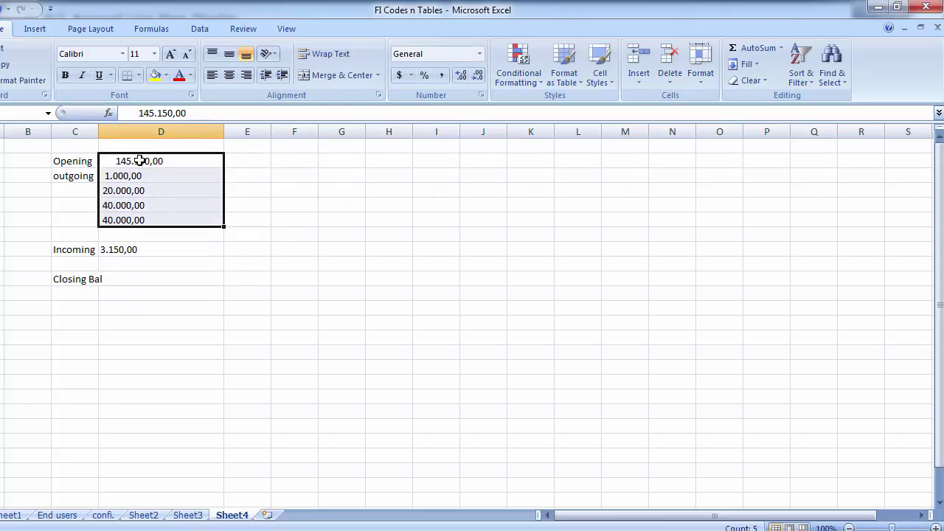
{"action": "left_click_drag", "start_coordinate": [140, 160], "coordinate": [135, 232]}
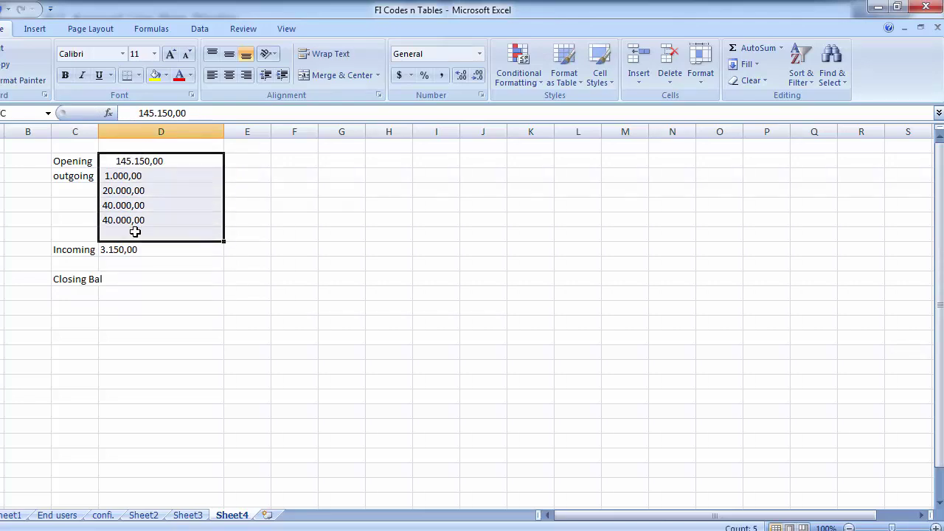
{"action": "left_click", "coordinate": [760, 47]}
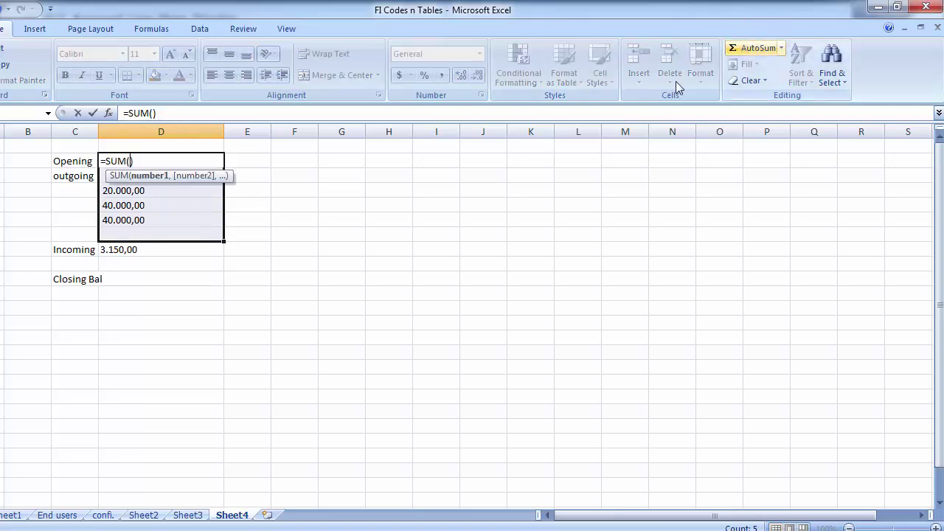
{"action": "key", "text": "F9"}
{"action": "left_click", "coordinate": [299, 206]}
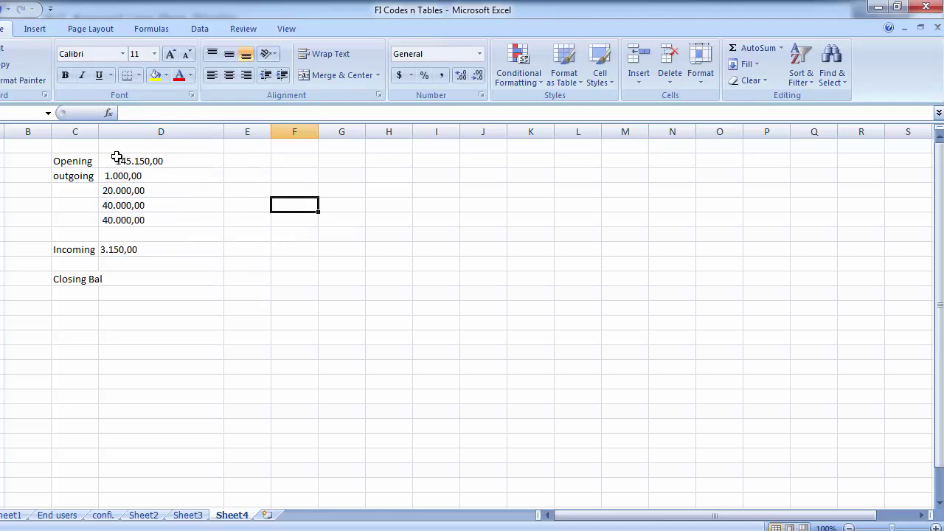
{"action": "left_click_drag", "start_coordinate": [116, 160], "coordinate": [137, 220]}
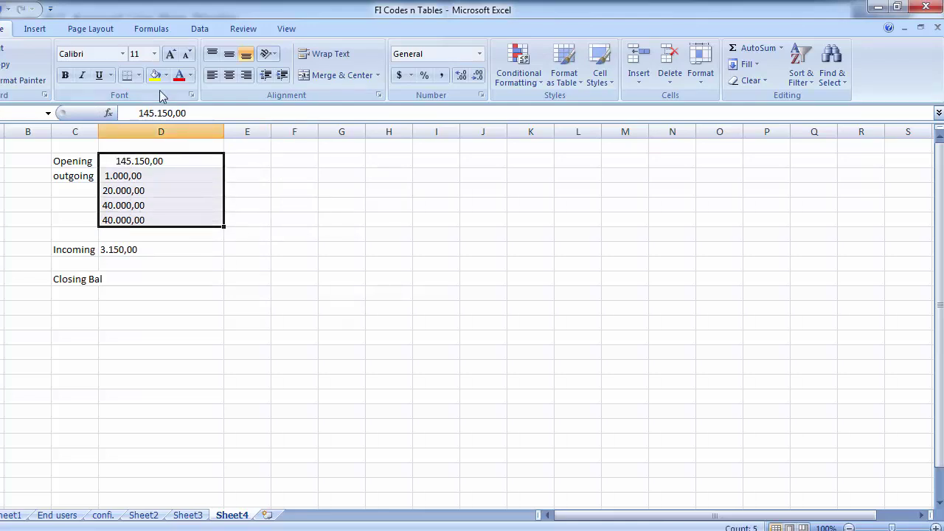
- Rewrite the opening amount as the number 145,150 without the trailing decimals
{"action": "left_click", "coordinate": [140, 161]}
{"action": "left_click", "coordinate": [154, 112]}
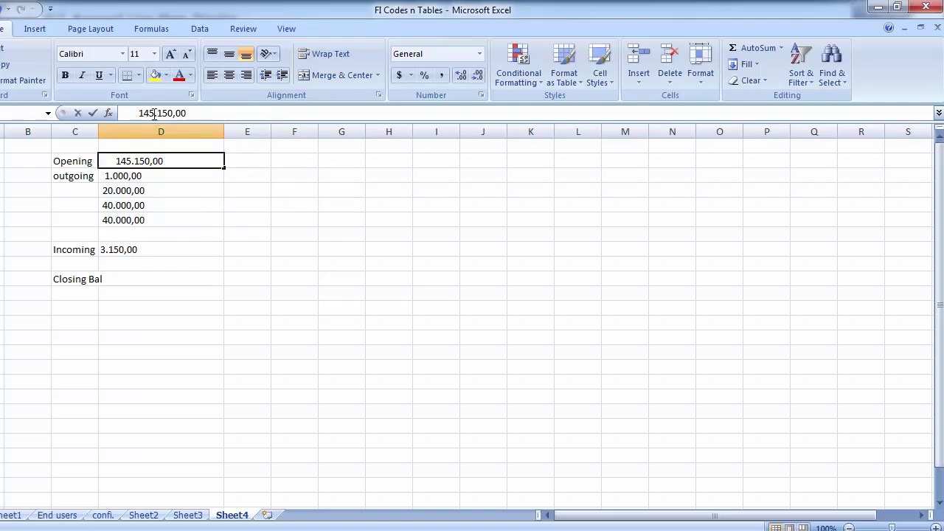
{"action": "key", "text": "Delete"}
{"action": "type", "text": ","}
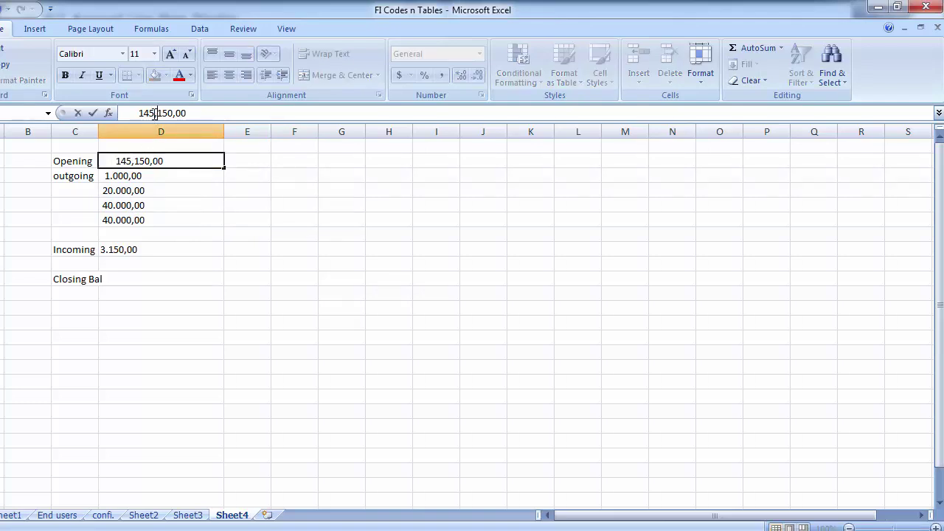
{"action": "key", "text": "Delete"}
{"action": "key", "text": "Delete"}
{"action": "key", "text": "Delete"}
{"action": "key", "text": "Return"}
- Rewrite the first outgoing amount as the number 1,000, using a comma as thousands separator and no decimals
{"action": "left_click", "coordinate": [150, 115]}
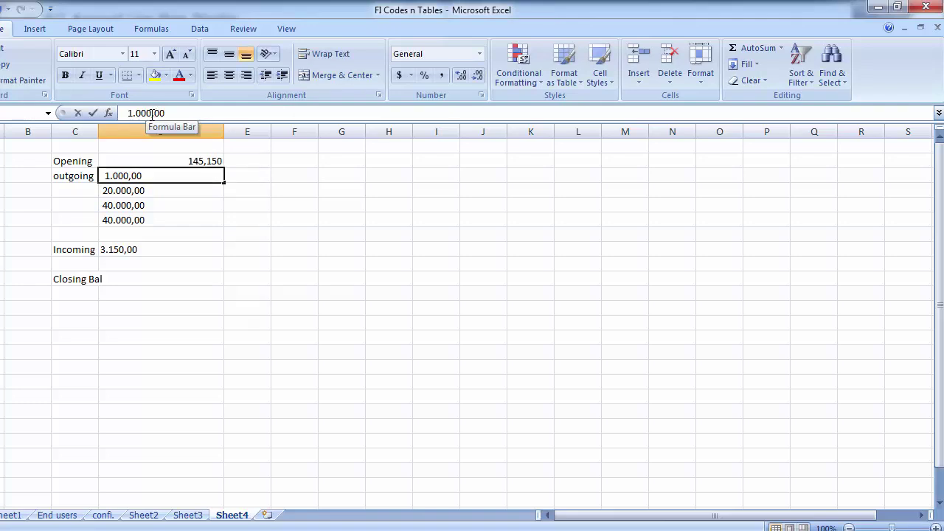
{"action": "key", "text": "Delete"}
{"action": "key", "text": "Delete"}
{"action": "key", "text": "Delete"}
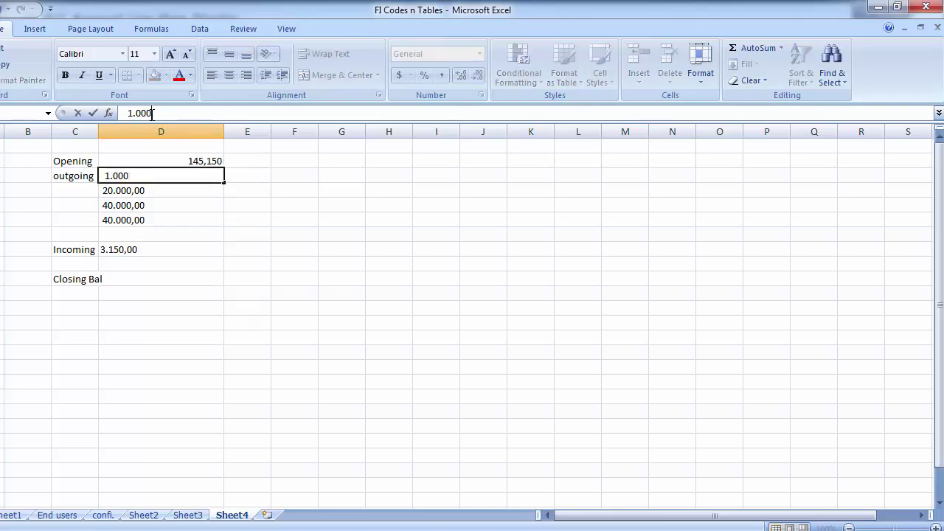
{"action": "key", "text": "Left"}
{"action": "key", "text": "Left"}
{"action": "key", "text": "Left"}
{"action": "key", "text": "BackSpace"}
{"action": "type", "text": ","}
{"action": "key", "text": "Return"}
- Rewrite the second outgoing amount as the number 20,000 without decimals
{"action": "left_click", "coordinate": [155, 112]}
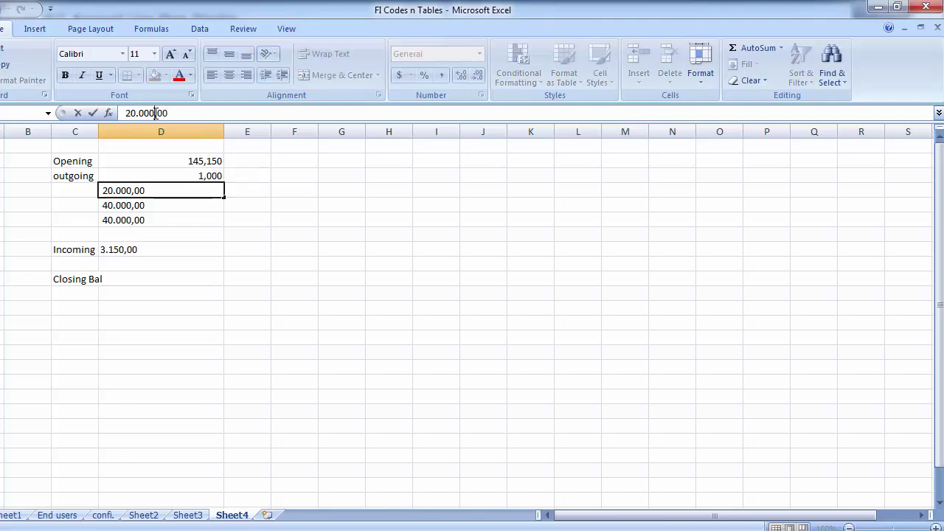
{"action": "key", "text": "Delete"}
{"action": "key", "text": "Delete"}
{"action": "key", "text": "Delete"}
{"action": "key", "text": "BackSpace"}
{"action": "type", "text": ","}
{"action": "key", "text": "Return"}
- Rewrite the third outgoing amount as the number 40,000 without decimals
{"action": "left_click", "coordinate": [156, 113]}
{"action": "key", "text": "Delete"}
{"action": "key", "text": "Delete"}
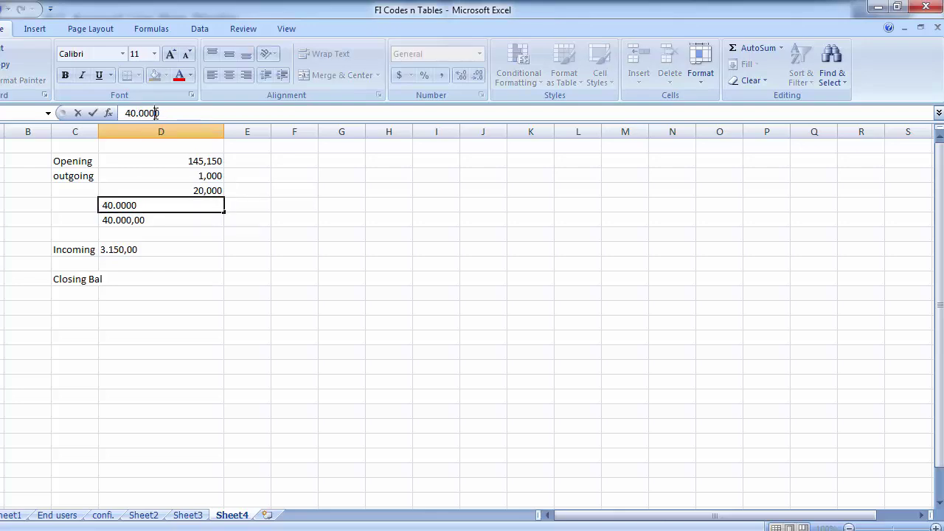
{"action": "key", "text": "BackSpace"}
{"action": "type", "text": ","}
{"action": "key", "text": "Return"}
- Rewrite the fourth and last outgoing amount as the number 40,000 without decimals
{"action": "left_click", "coordinate": [156, 113]}
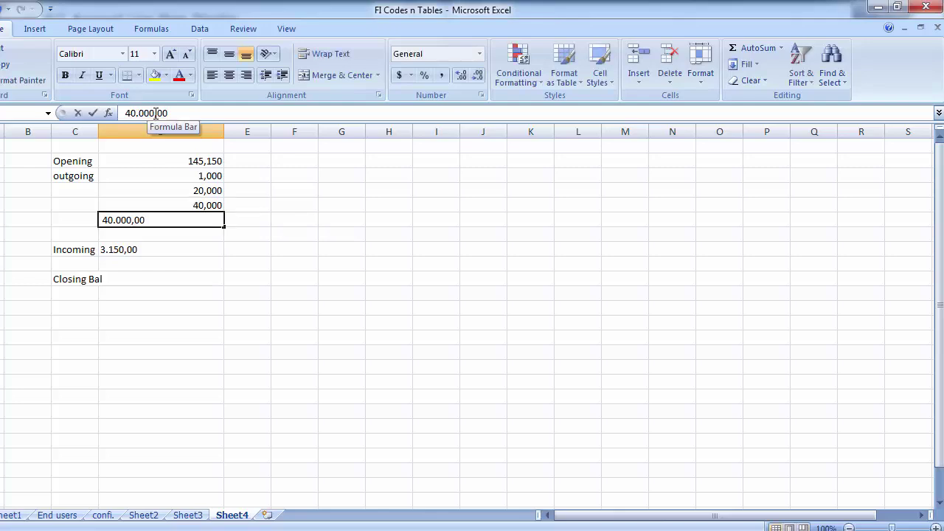
{"action": "key", "text": "Delete"}
{"action": "key", "text": "Delete"}
{"action": "key", "text": "Delete"}
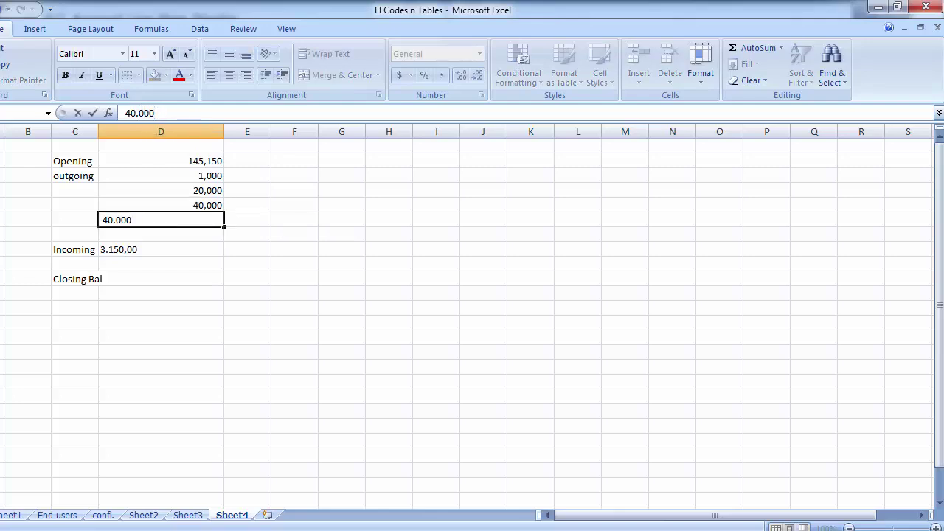
{"action": "key", "text": "BackSpace"}
{"action": "type", "text": ","}
{"action": "key", "text": "Return"}
- Rewrite the amount beside Incoming as the number 3,150 without decimals
{"action": "key", "text": "Down"}
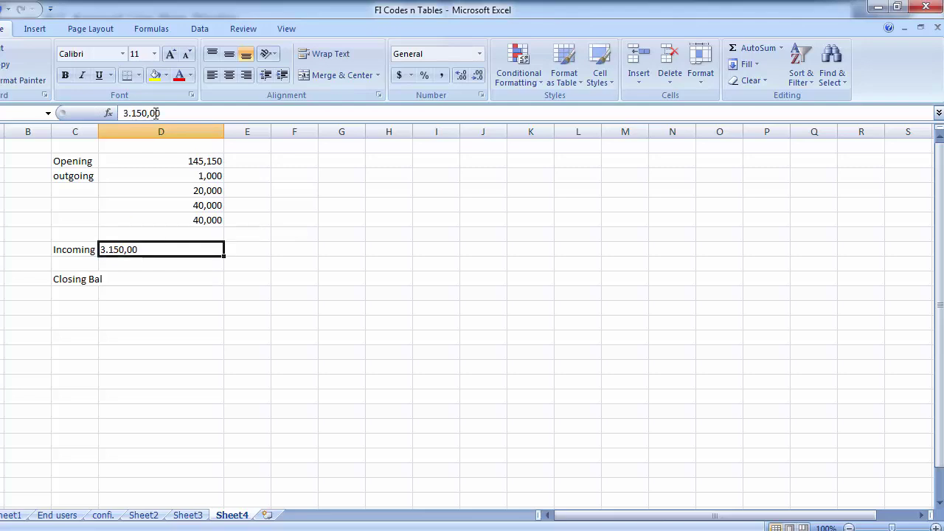
{"action": "key", "text": "Down"}
{"action": "key", "text": "Up"}
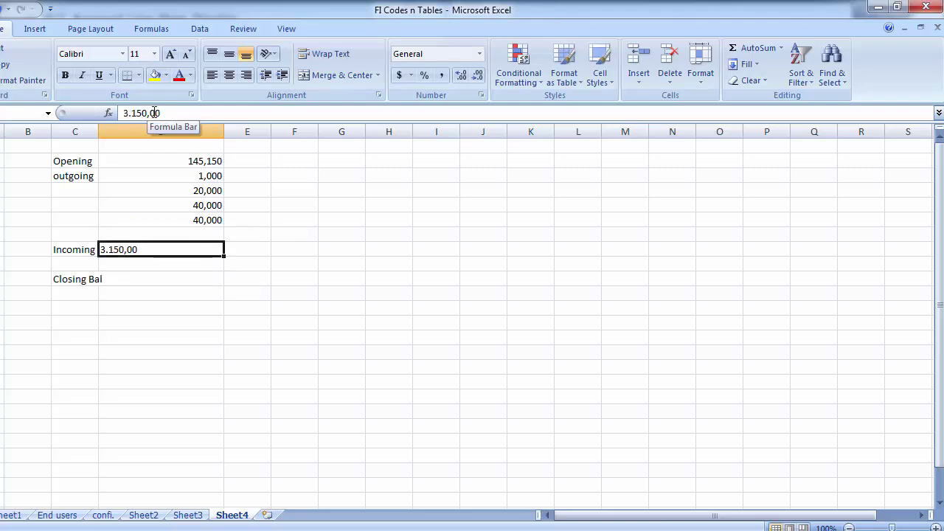
{"action": "left_click", "coordinate": [155, 113]}
{"action": "key", "text": "Delete"}
{"action": "key", "text": "BackSpace"}
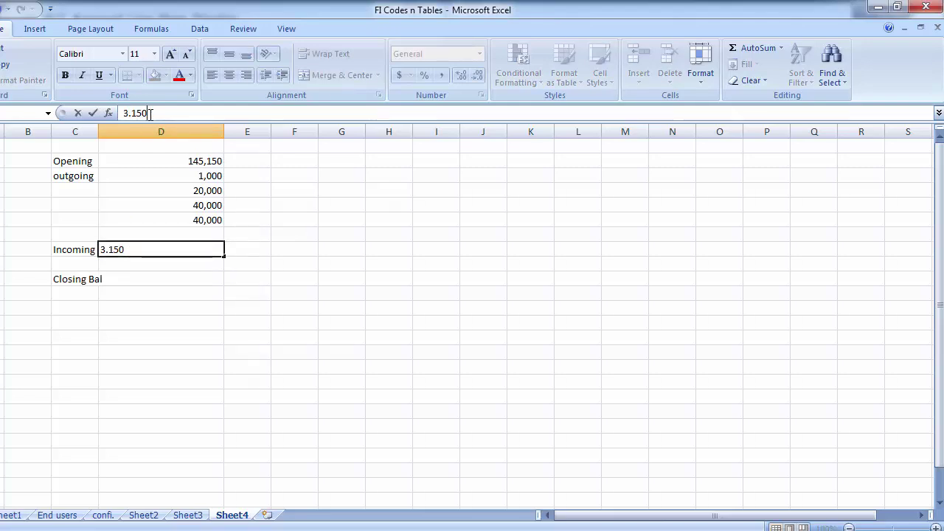
{"action": "key", "text": "Left"}
{"action": "key", "text": "Left"}
{"action": "key", "text": "Left"}
{"action": "key", "text": "BackSpace"}
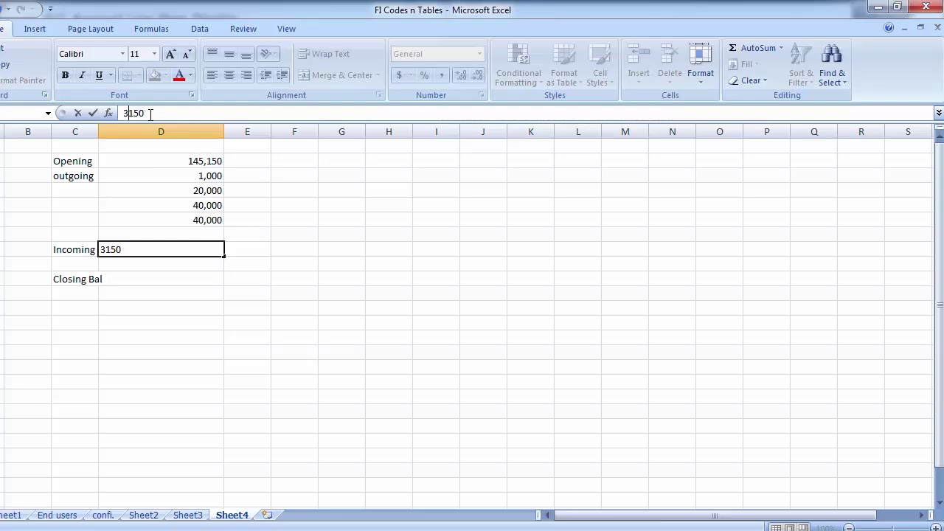
{"action": "type", "text": ","}
{"action": "key", "text": "Return"}
- Total the opening and outgoing amounts in the cell beneath them and make the sum negative, as =-SUM(D2:D6)
{"action": "key", "text": "Right"}
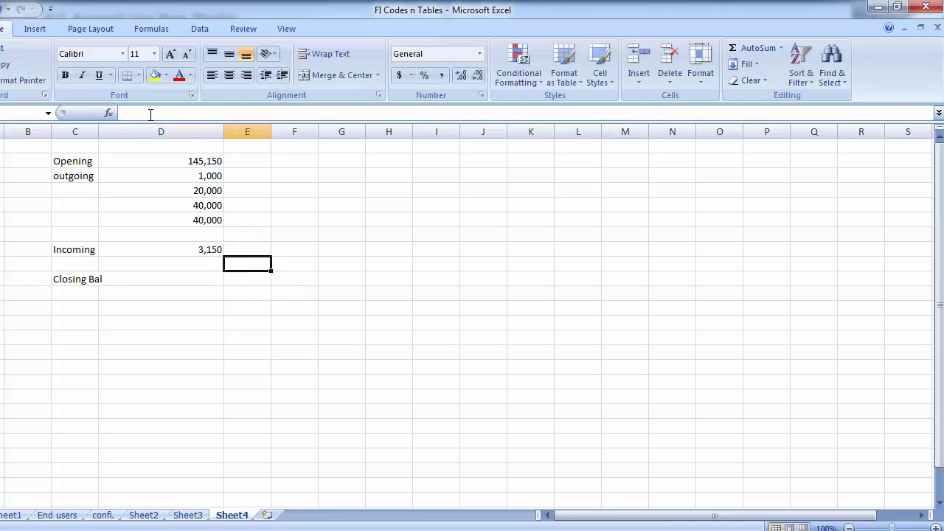
{"action": "key", "text": "Up"}
{"action": "key", "text": "Up"}
{"action": "key", "text": "Up"}
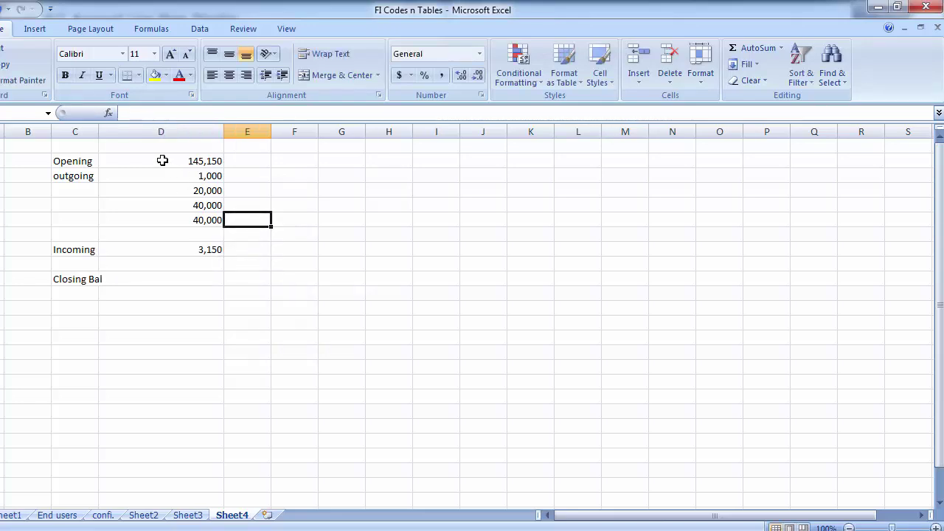
{"action": "left_click_drag", "start_coordinate": [162, 161], "coordinate": [193, 233]}
{"action": "left_click", "coordinate": [753, 48]}
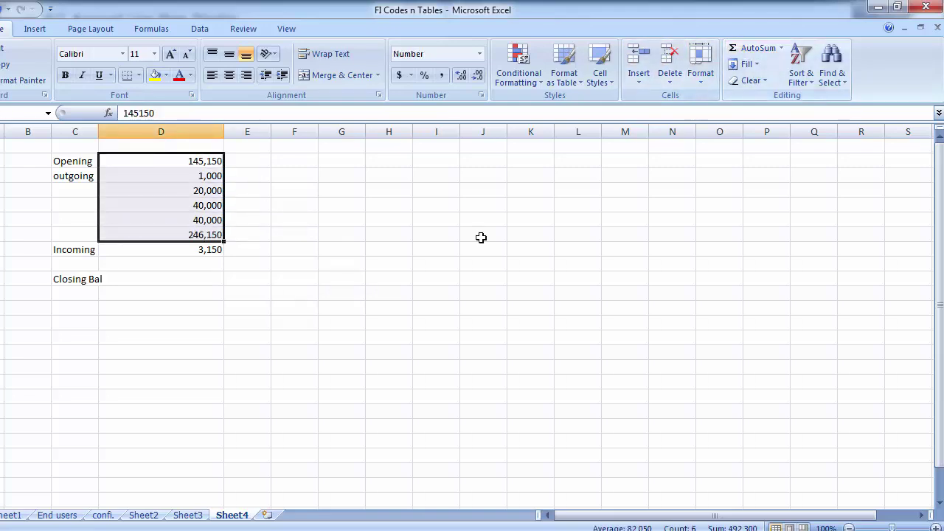
{"action": "left_click", "coordinate": [197, 235]}
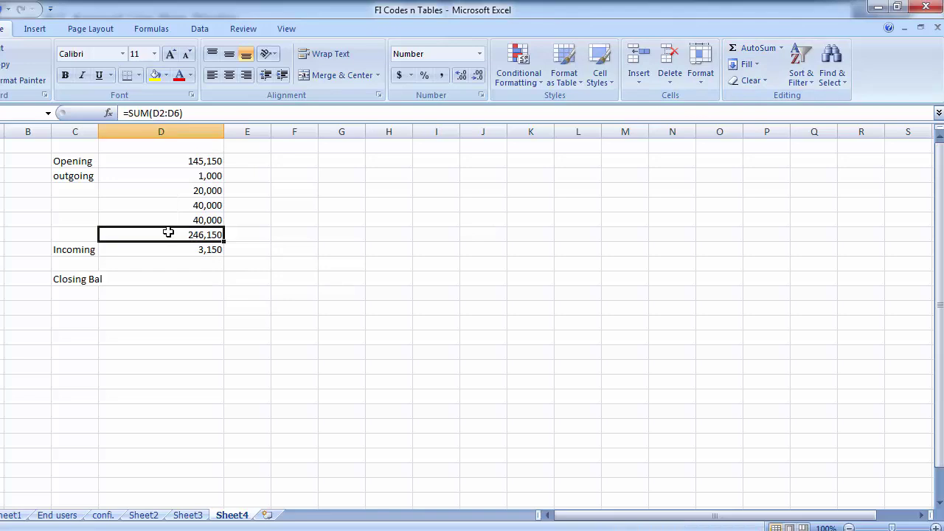
{"action": "left_click", "coordinate": [129, 113]}
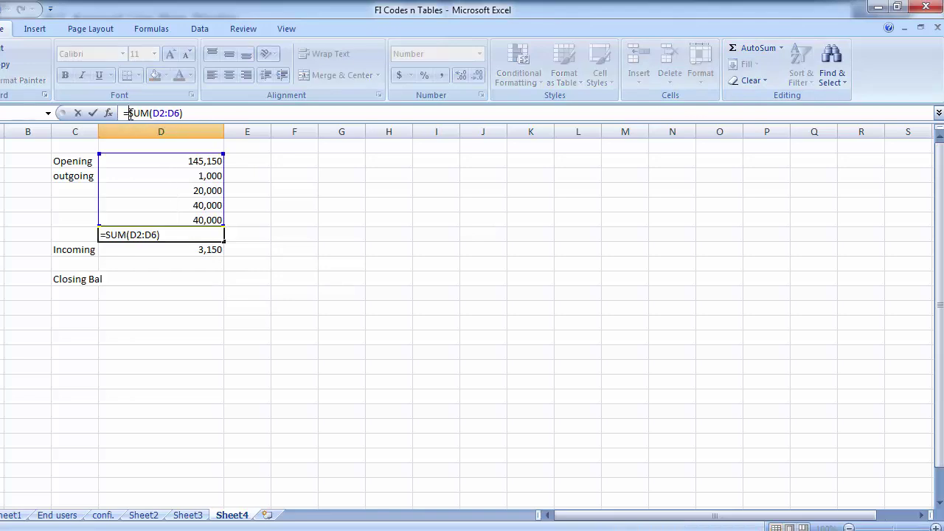
{"action": "key", "text": "Return"}
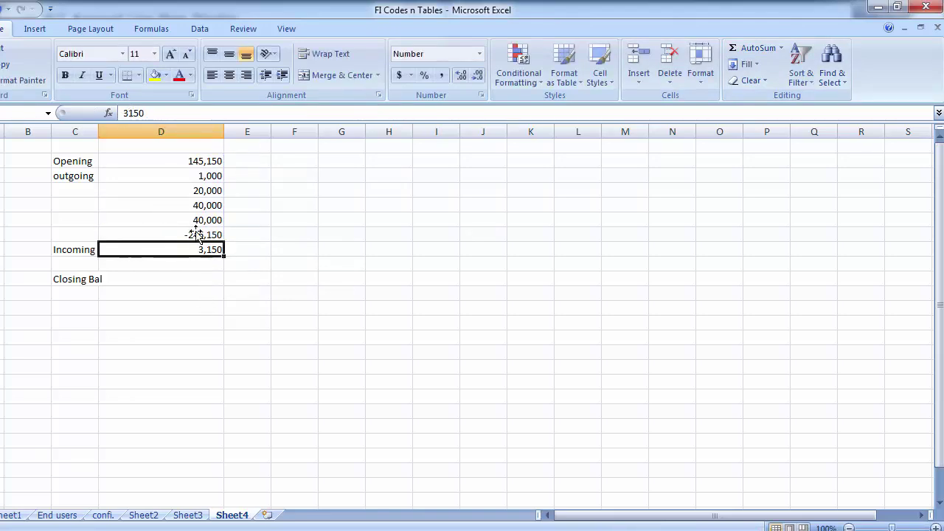
- Add the negative total and the incoming amount with =SUM(D7:D8) in the cell below Incoming's value
{"action": "left_click", "coordinate": [163, 161]}
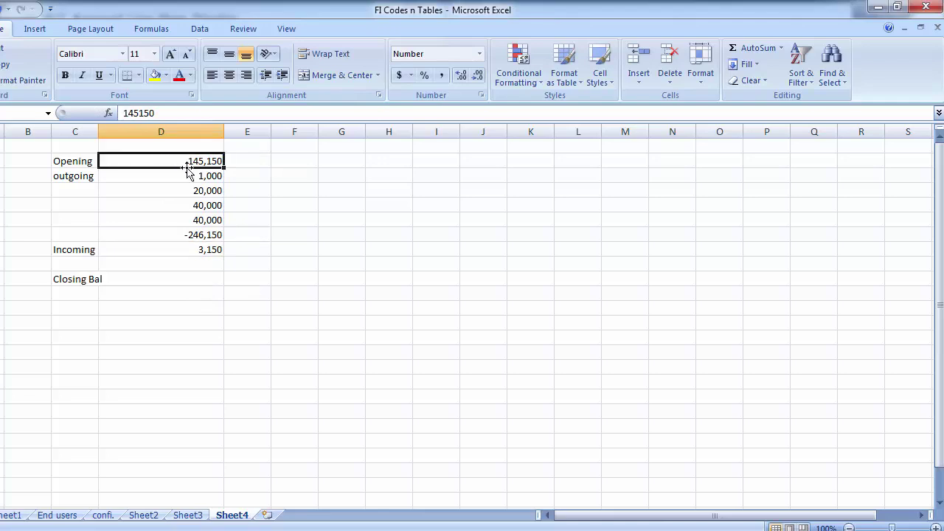
{"action": "left_click_drag", "start_coordinate": [186, 233], "coordinate": [222, 260]}
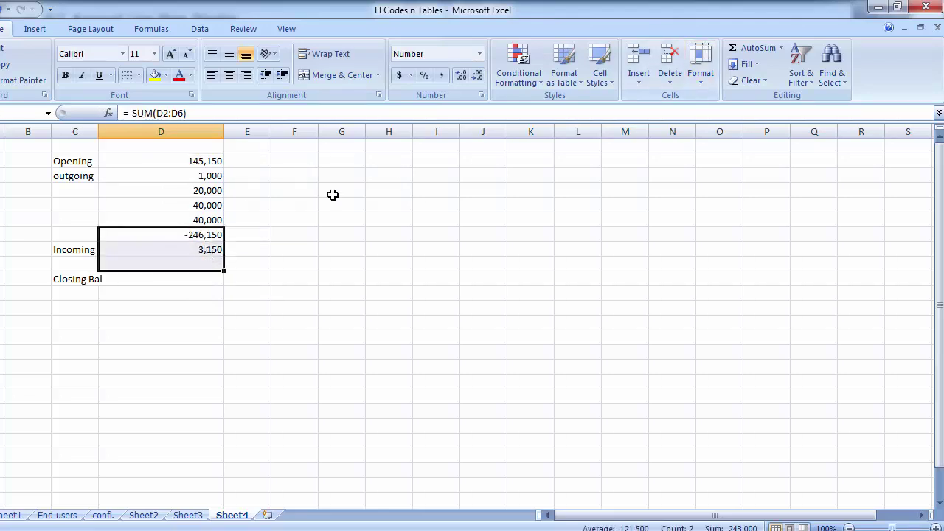
{"action": "left_click", "coordinate": [777, 48]}
{"action": "left_click", "coordinate": [280, 314]}
- Move the =SUM(D7:D8) result one row down to the cell beside Closing Bal
{"action": "left_click", "coordinate": [208, 265]}
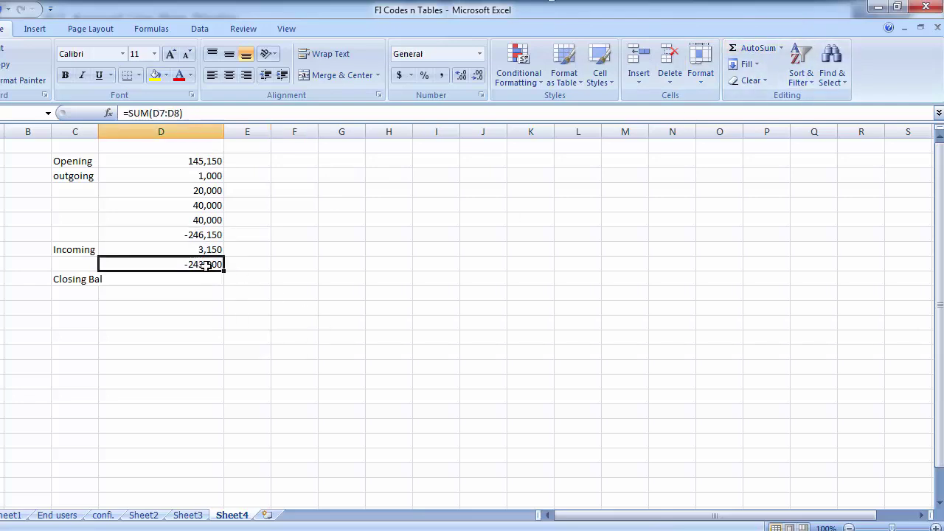
{"action": "key", "text": "ctrl+c"}
{"action": "key", "text": "ctrl+Down"}
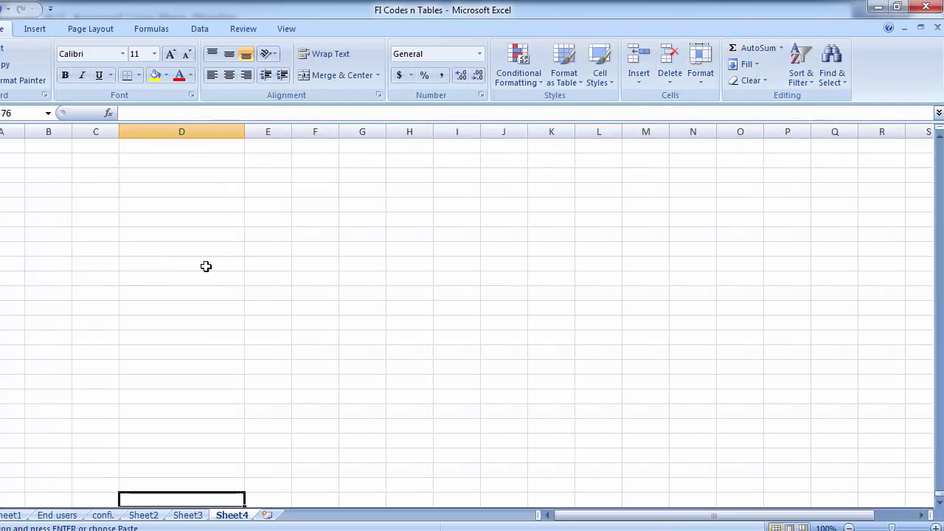
{"action": "key", "text": "ctrl+Up"}
{"action": "key", "text": "Down"}
{"action": "key", "text": "Escape"}
{"action": "key", "text": "Up"}
{"action": "key", "text": "Up"}
{"action": "key", "text": "Up"}
{"action": "key", "text": "Up"}
{"action": "key", "text": "Up"}
{"action": "key", "text": "Up"}
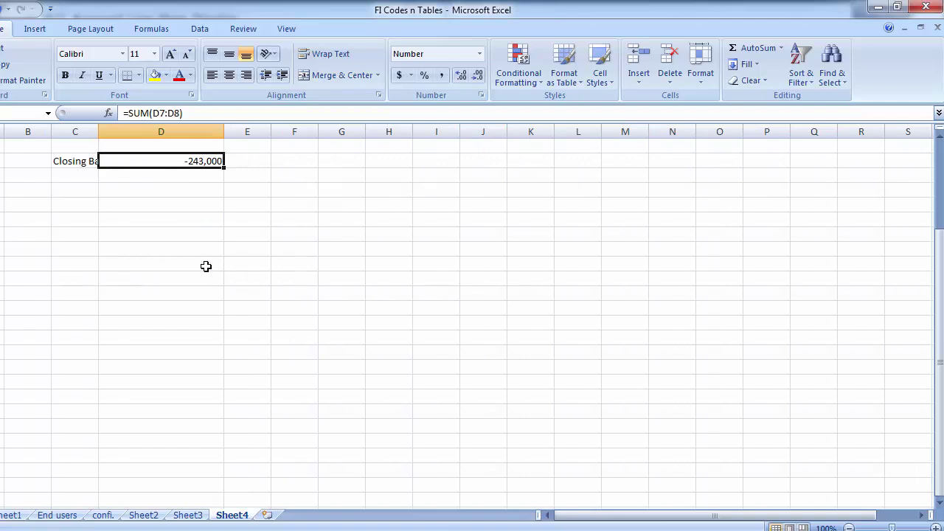
{"action": "key", "text": "Up"}
{"action": "key", "text": "Up"}
{"action": "key", "text": "Up"}
{"action": "key", "text": "Up"}
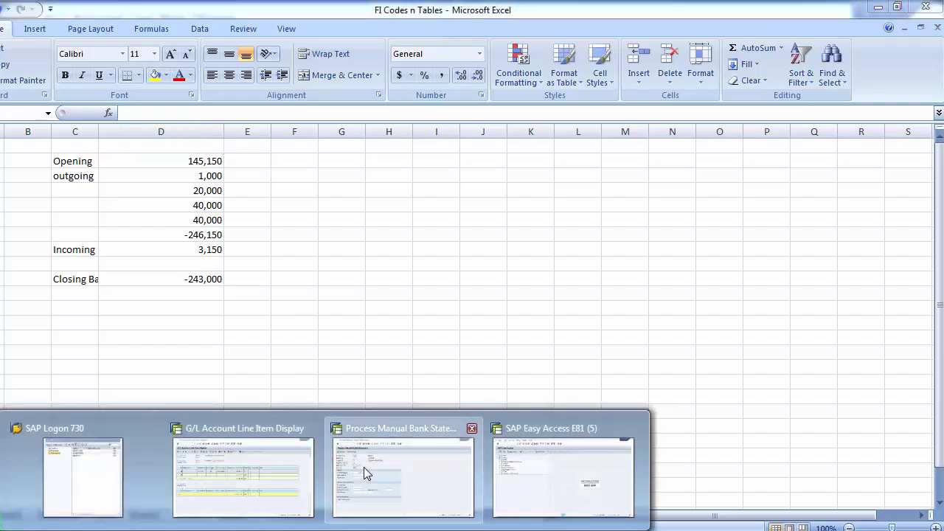
- Switch to SAP's Process Manual Bank Statement, set statement 02's closing balance to 243000-, and continue to the bank statement items
{"action": "left_click", "coordinate": [364, 467]}
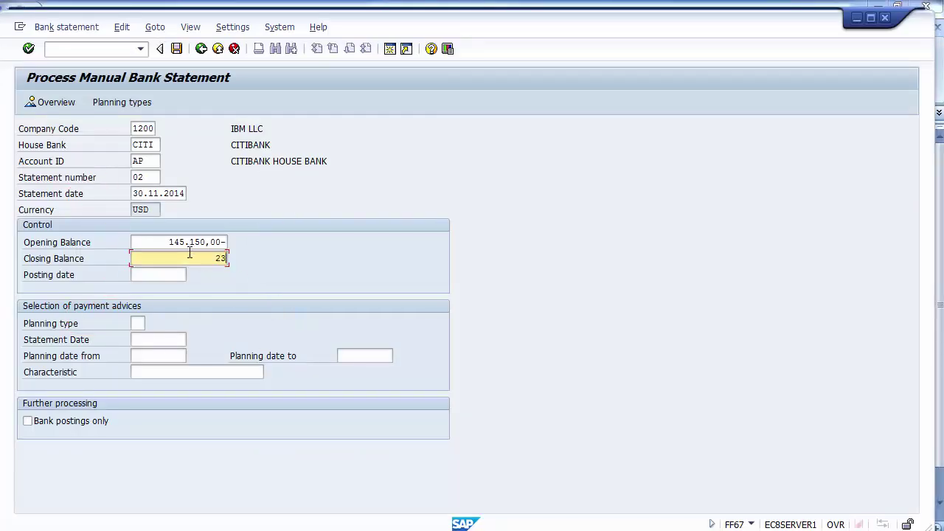
{"action": "type", "text": "000"}
{"action": "key", "text": "alt+Tab"}
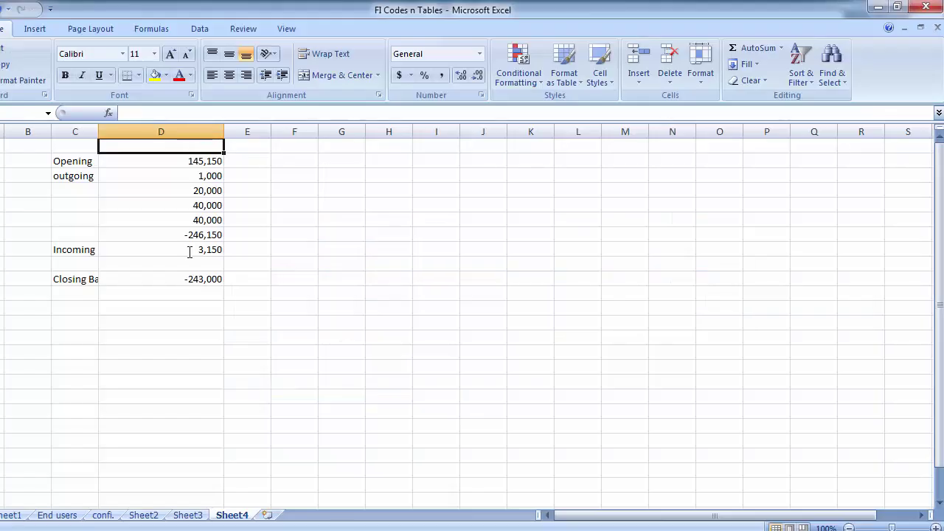
{"action": "key", "text": "alt+Tab"}
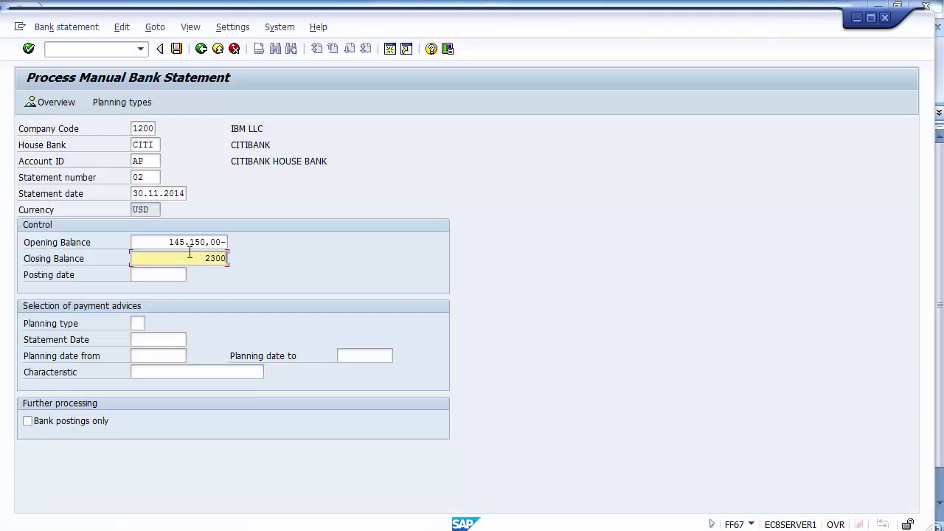
{"action": "key", "text": "BackSpace"}
{"action": "key", "text": "BackSpace"}
{"action": "key", "text": "BackSpace"}
{"action": "key", "text": "BackSpace"}
{"action": "type", "text": "243000-"}
{"action": "key", "text": "Return"}
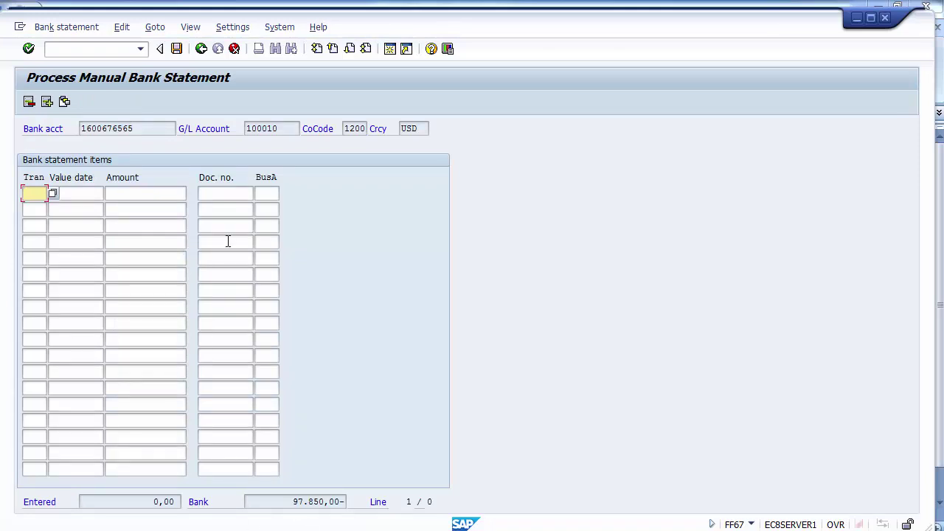
- Examine the Bank total shown beneath the statement items
{"action": "left_click_drag", "start_coordinate": [292, 502], "coordinate": [347, 502]}
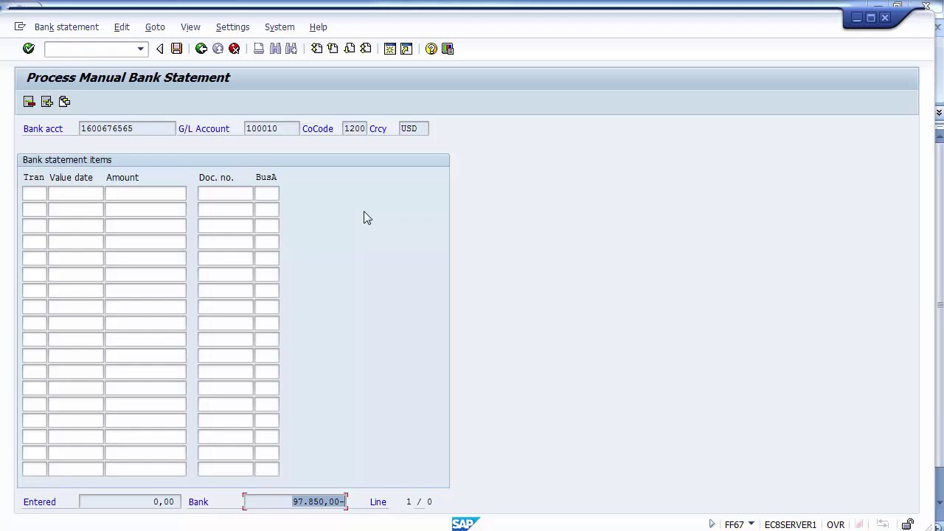
{"action": "left_click", "coordinate": [259, 504]}
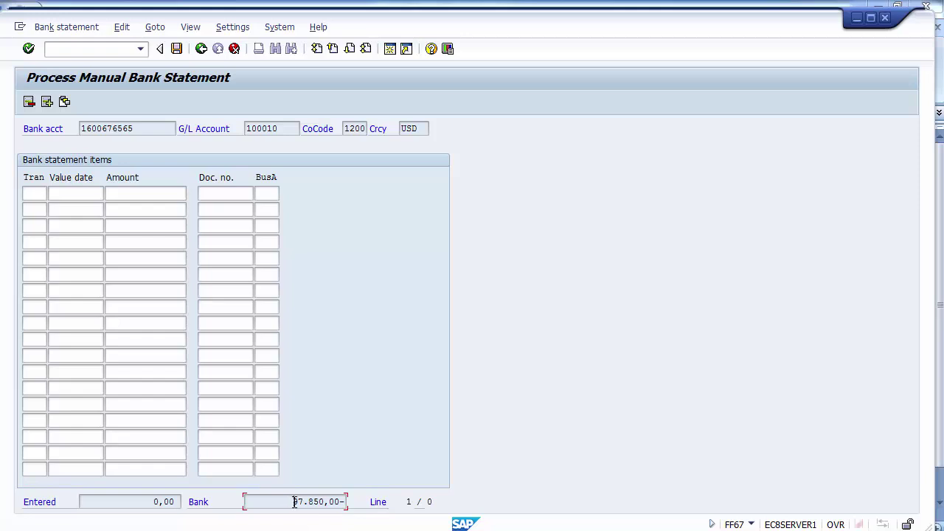
{"action": "left_click_drag", "start_coordinate": [294, 502], "coordinate": [341, 501]}
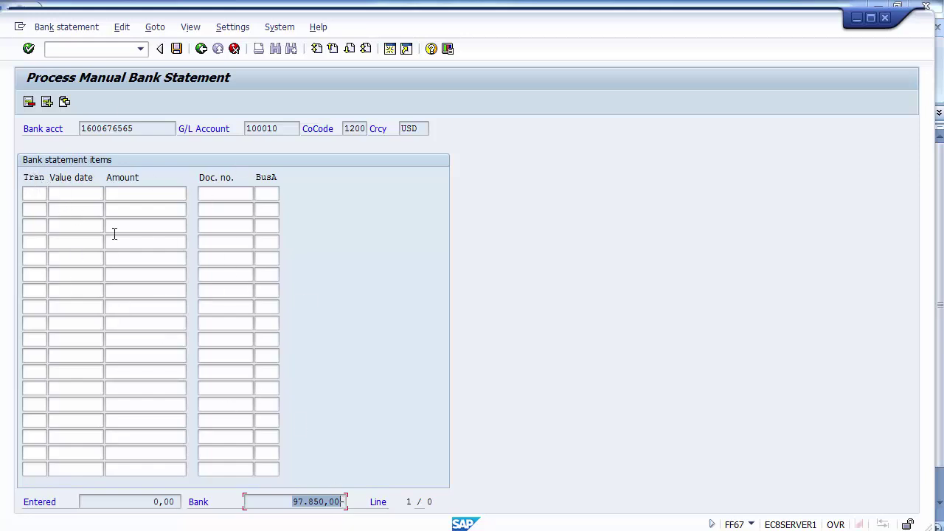
- Try to enter transaction Z001 in the first two bank statement item rows
{"action": "left_click", "coordinate": [33, 194]}
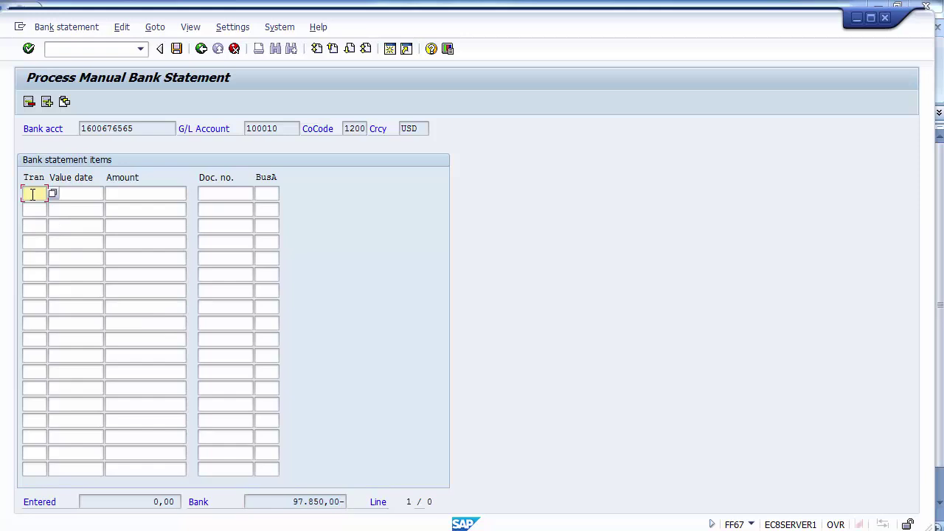
{"action": "type", "text": "Z00"}
{"action": "key", "text": "Down"}
{"action": "key", "text": "Return"}
{"action": "key", "text": "Return"}
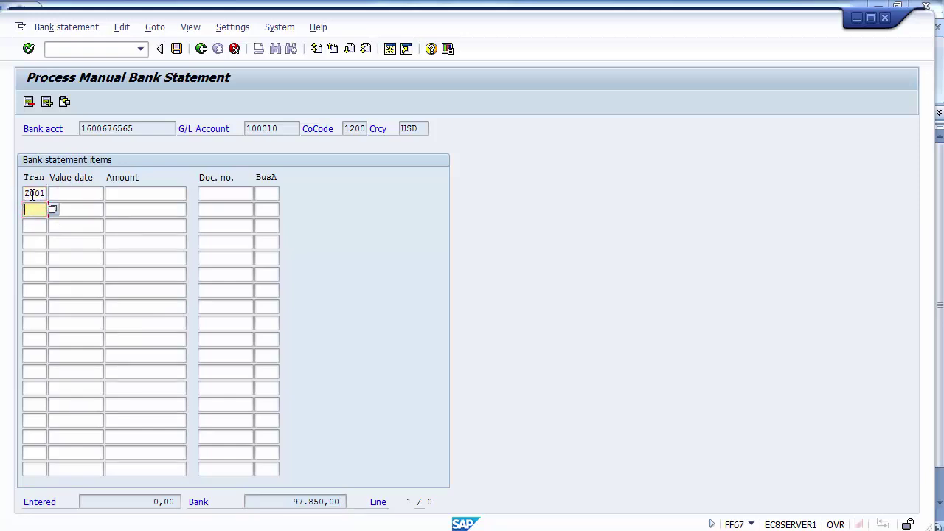
{"action": "type", "text": "Z001"}
{"action": "key", "text": "Return"}
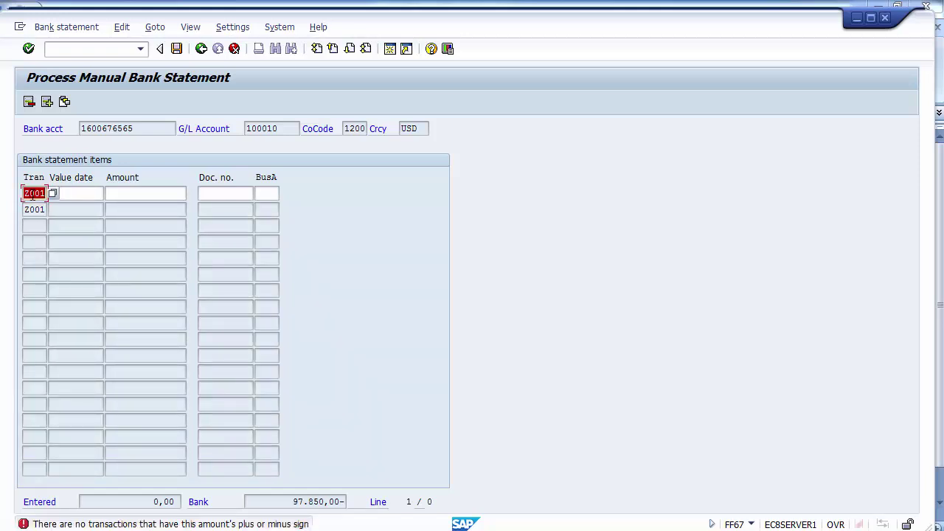
{"action": "left_click", "coordinate": [33, 194]}
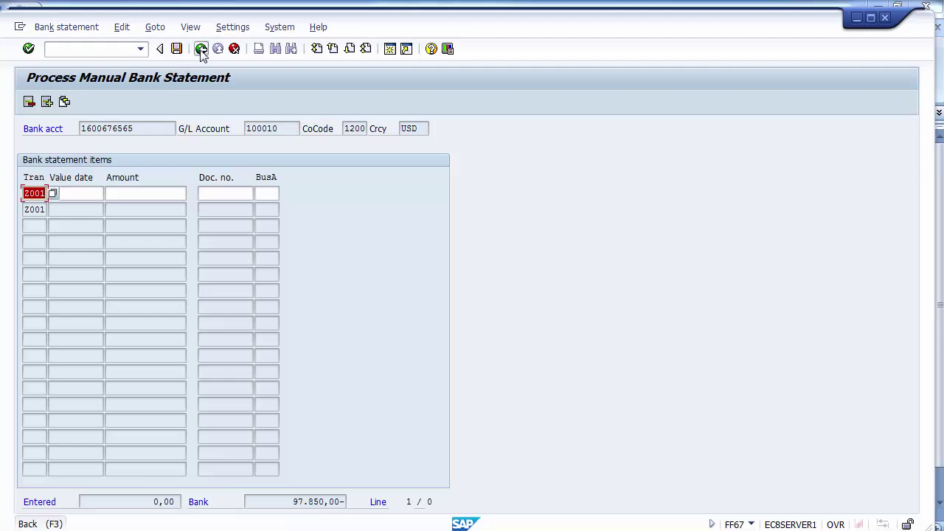
- Switch to the G/L Account Line Item Display and add the hidden Value date field to the Line 1 layout
{"action": "left_click", "coordinate": [81, 195]}
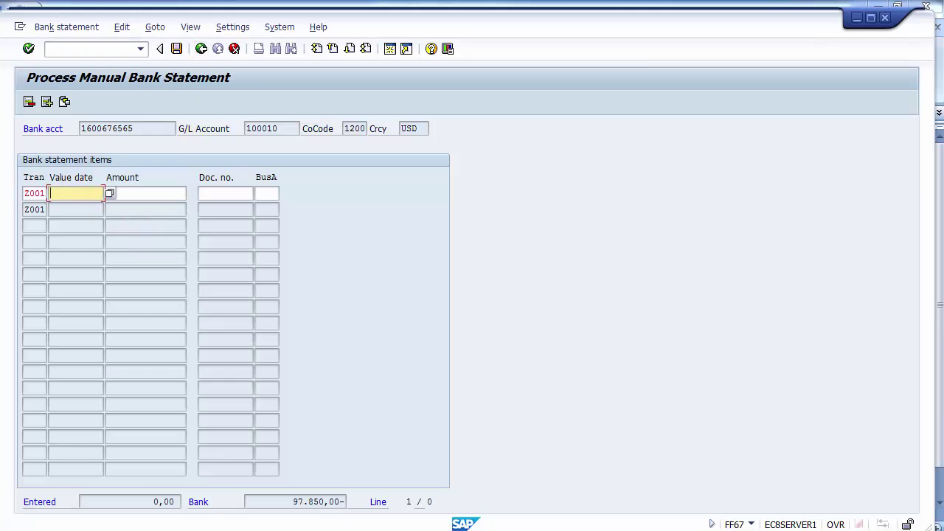
{"action": "mouse_move", "coordinate": [326, 523]}
{"action": "left_click", "coordinate": [270, 474]}
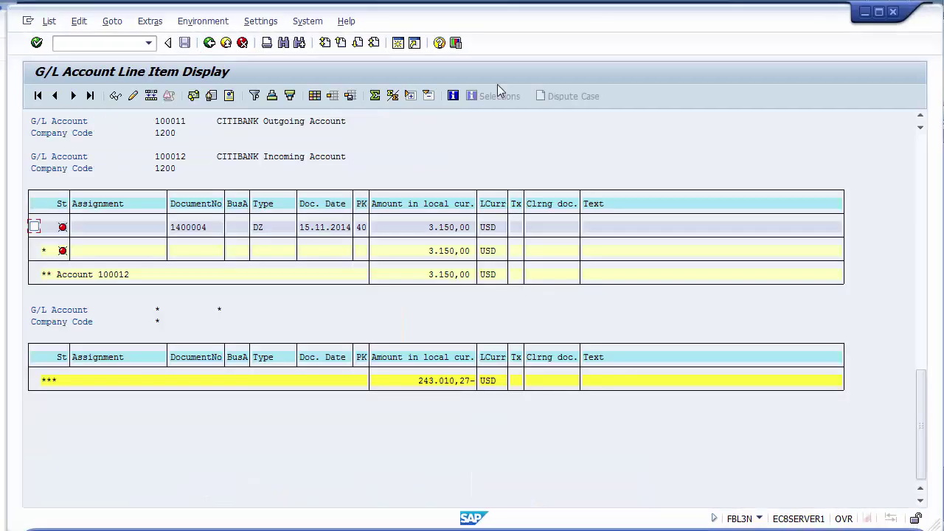
{"action": "scroll", "coordinate": [317, 219], "scroll_direction": "up", "scroll_amount": 5}
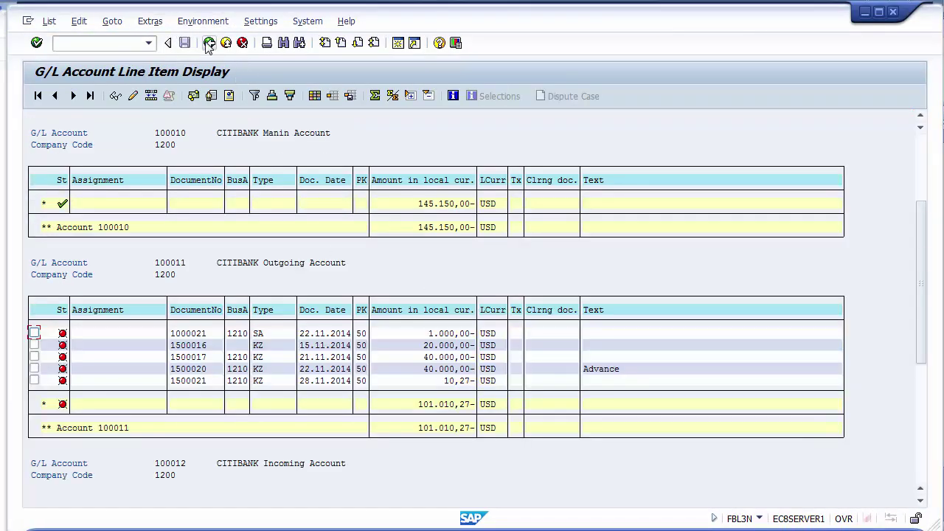
{"action": "left_click", "coordinate": [315, 96]}
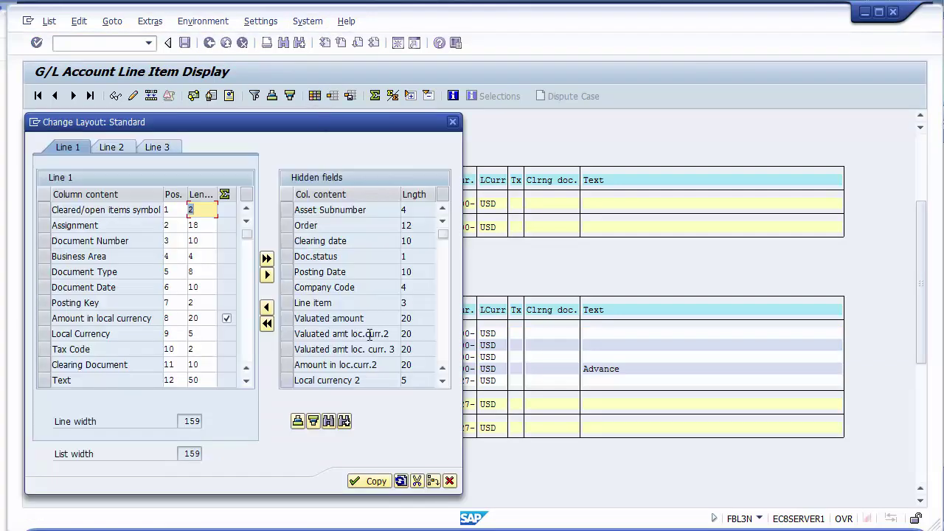
{"action": "left_click", "coordinate": [312, 423]}
{"action": "left_click", "coordinate": [313, 422]}
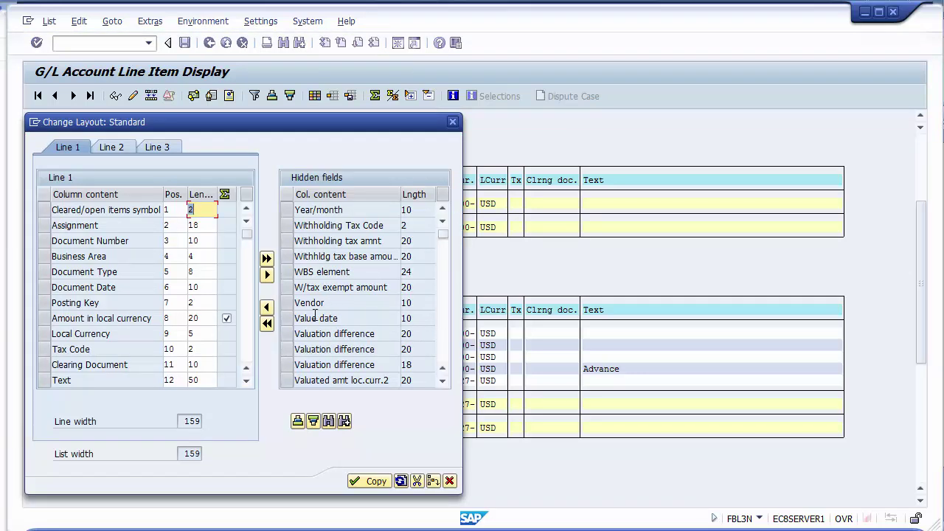
{"action": "left_click", "coordinate": [294, 325]}
{"action": "left_click", "coordinate": [267, 307]}
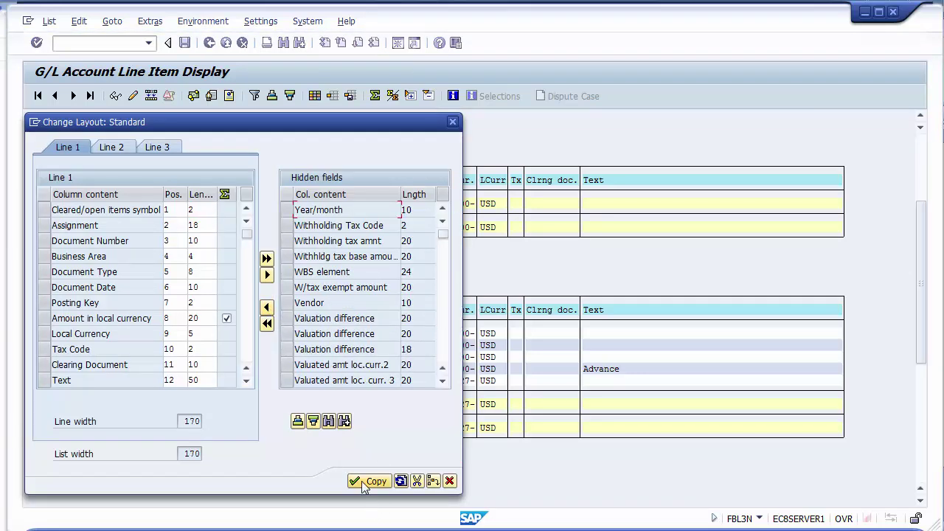
{"action": "left_click", "coordinate": [365, 483]}
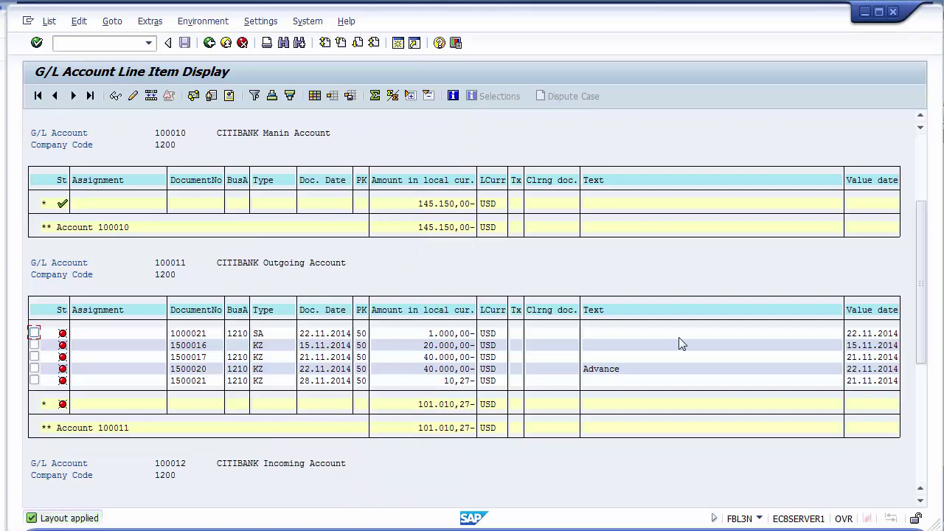
- Copy value date 22.11.2014 from the first CITIBANK Outgoing Account line item into the first bank statement item
{"action": "key", "text": "ctrl+y"}
{"action": "left_click_drag", "start_coordinate": [847, 330], "coordinate": [900, 332]}
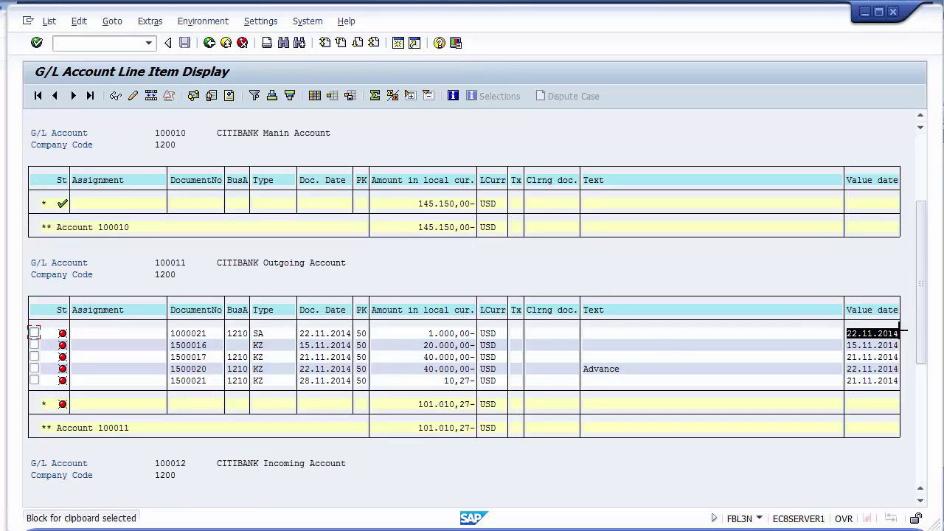
{"action": "key", "text": "ctrl+c"}
{"action": "key", "text": "alt+Tab"}
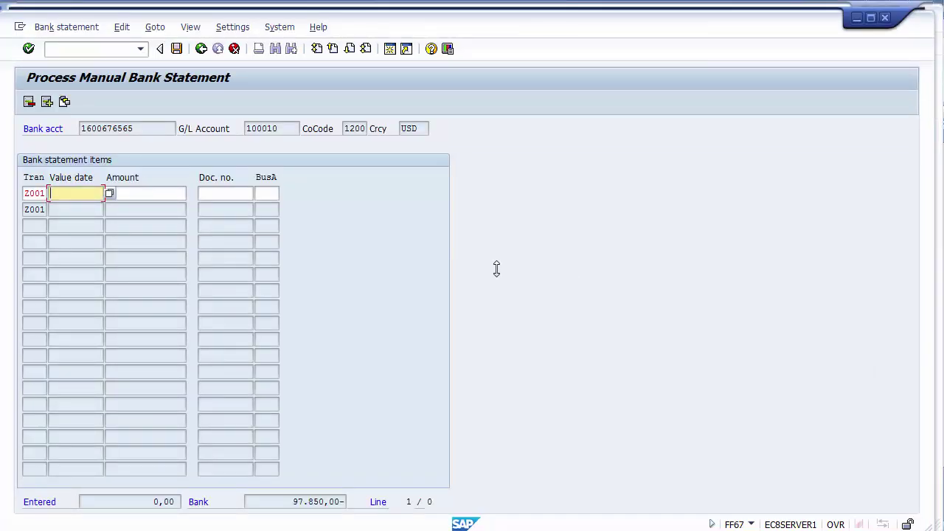
{"action": "key", "text": "ctrl+v"}
- Set the first bank statement item's amount to 1000- and confirm it
{"action": "key", "text": "alt+Tab"}
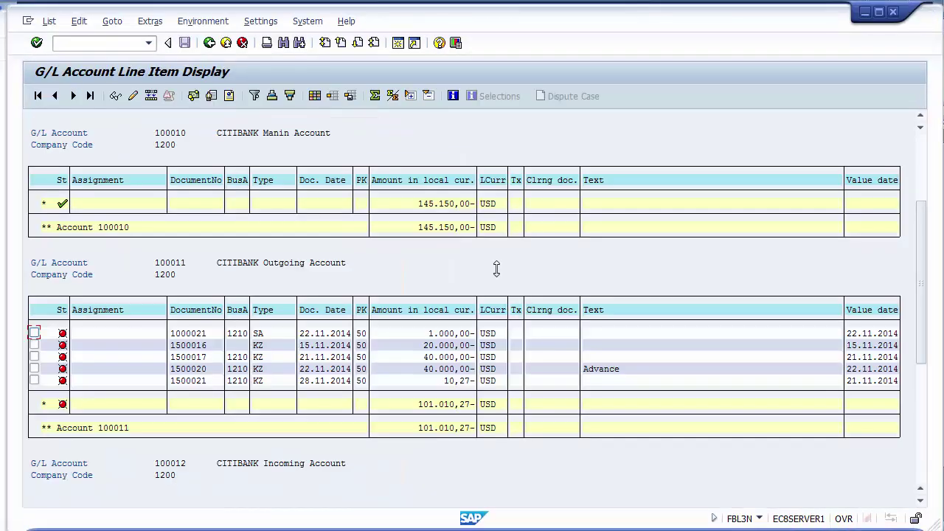
{"action": "key", "text": "alt+Tab"}
{"action": "left_click", "coordinate": [169, 194]}
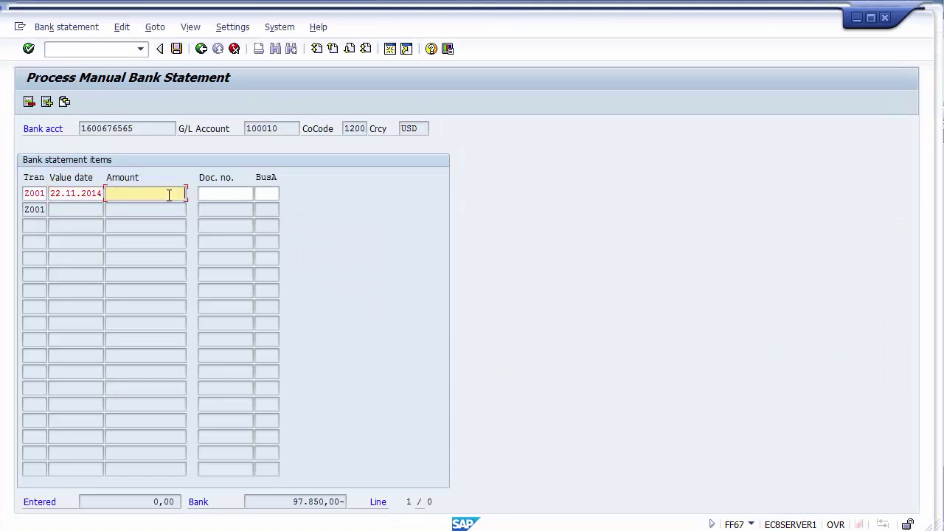
{"action": "type", "text": "1000-"}
{"action": "key", "text": "Return"}
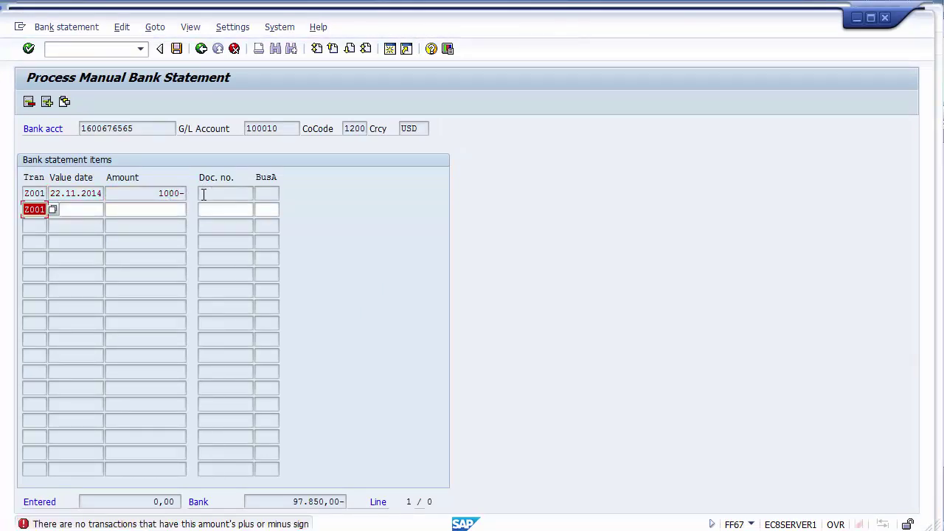
- Complete the second Z001 statement item with value date 15.11.2014 and amount 20000-, taken from the G/L line items
{"action": "left_click", "coordinate": [76, 212]}
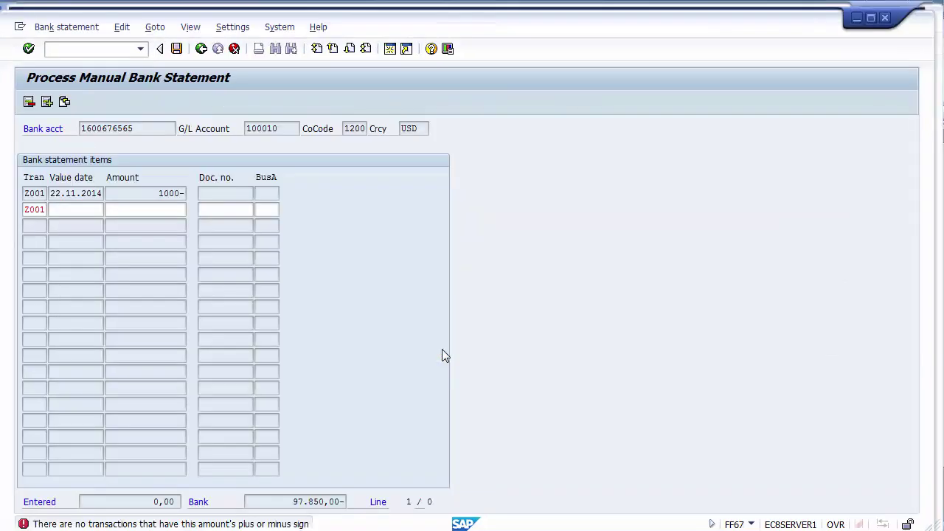
{"action": "key", "text": "Down"}
{"action": "key", "text": "Down"}
{"action": "key", "text": "Tab"}
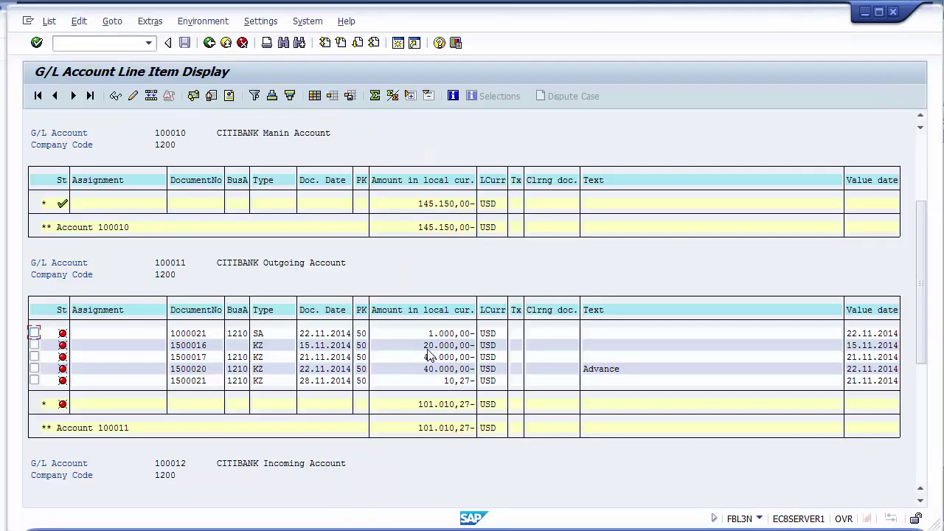
{"action": "left_click", "coordinate": [425, 349]}
{"action": "key", "text": "alt+Tab"}
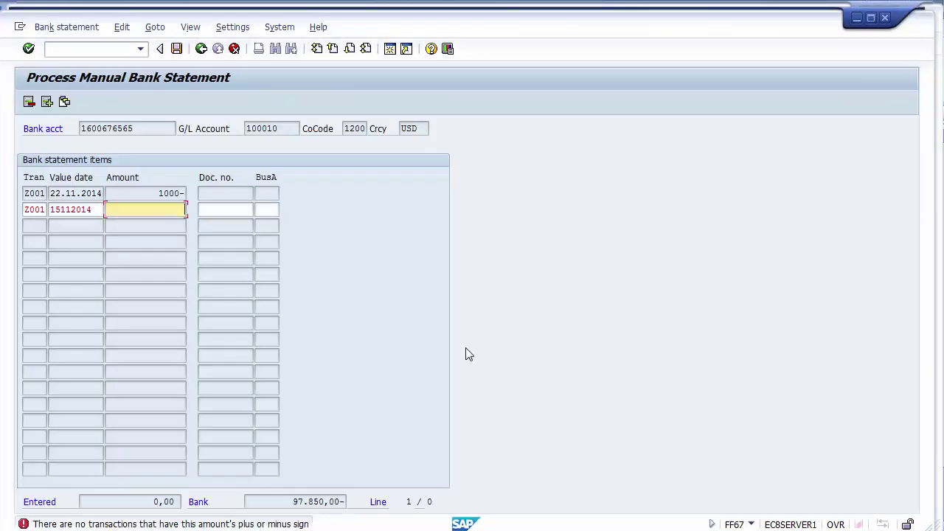
{"action": "type", "text": "20.000,00-"}
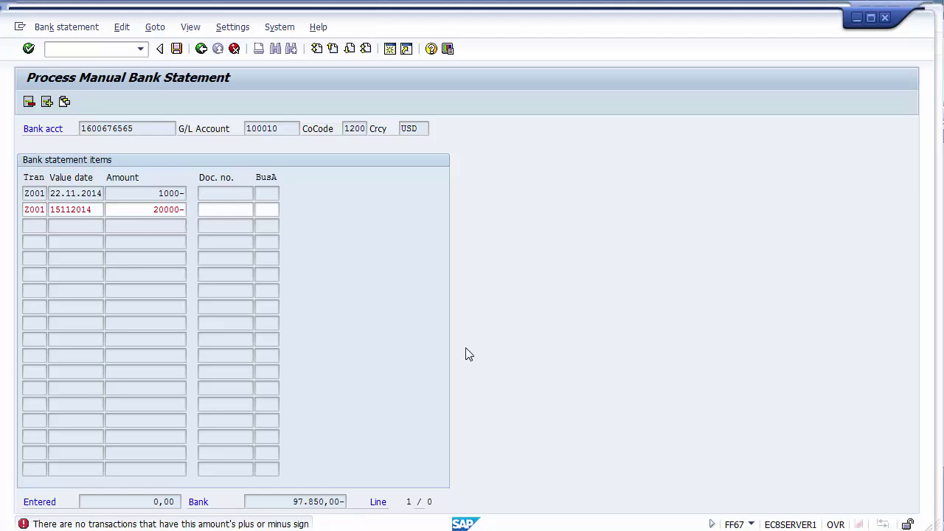
{"action": "key", "text": "Return"}
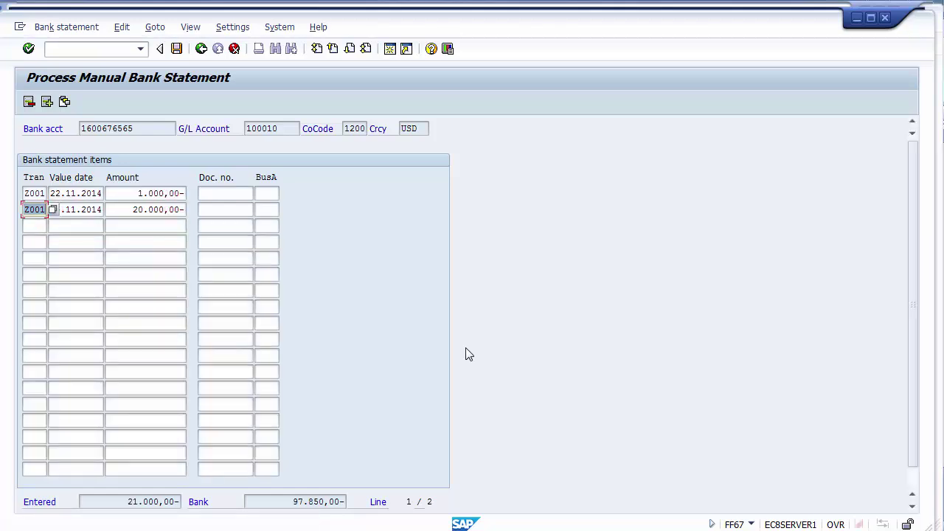
- Enter transaction Z001 in the third bank statement item row
{"action": "left_click", "coordinate": [35, 226]}
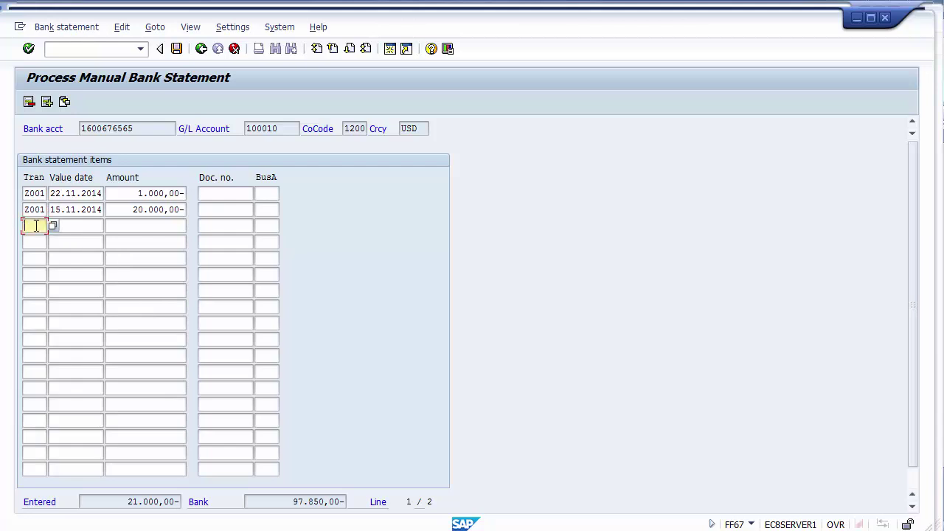
{"action": "type", "text": "z001"}
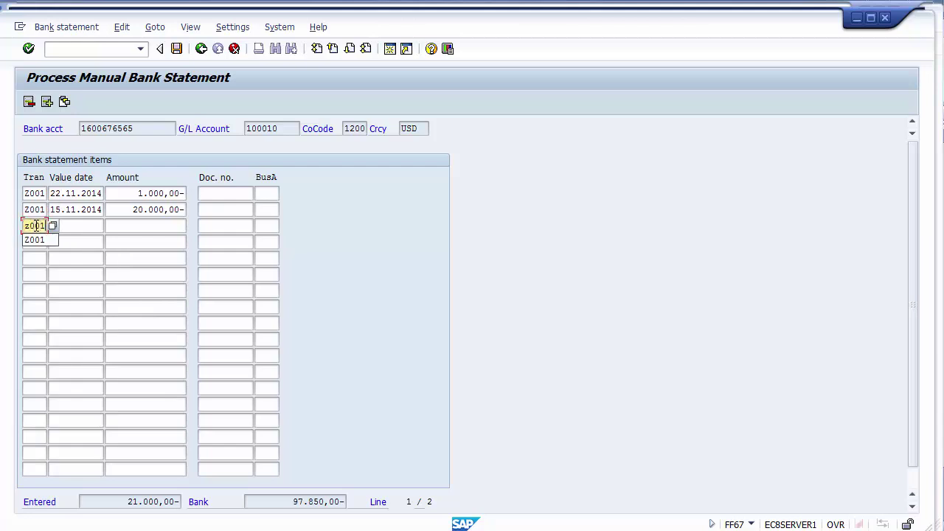
{"action": "key", "text": "Tab"}
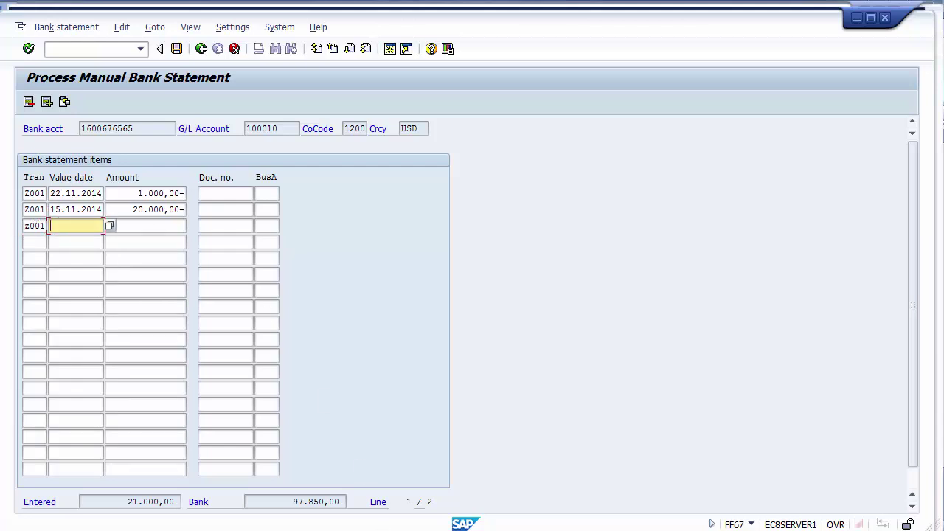
- Switch to Excel and review the outgoing amounts listed below the opening balance on Sheet4
{"action": "key", "text": "alt+Tab"}
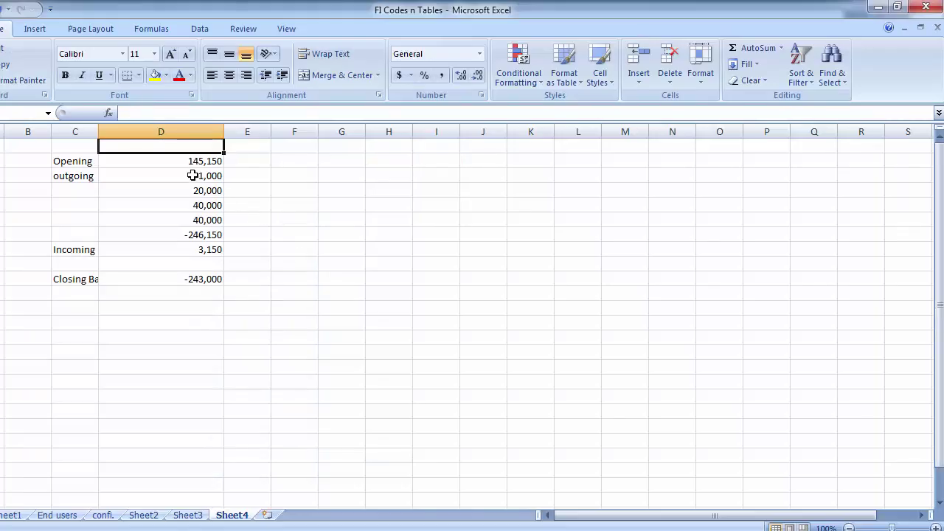
{"action": "left_click_drag", "start_coordinate": [192, 176], "coordinate": [196, 218]}
{"action": "left_click", "coordinate": [232, 205]}
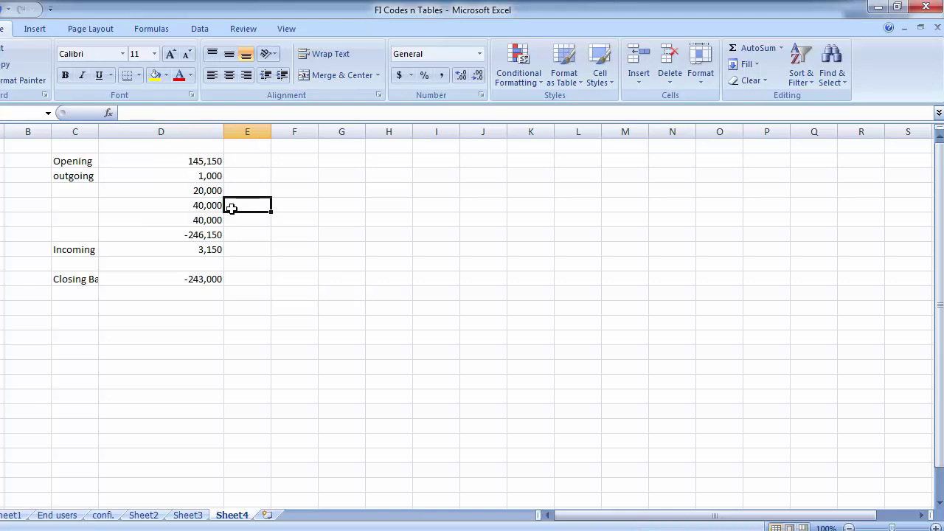
- Copy value dates 21.11.2014 and 22.11.2014 from the G/L line items into statement rows three and four, and set row four's transaction to Z001
{"action": "mouse_move", "coordinate": [288, 525]}
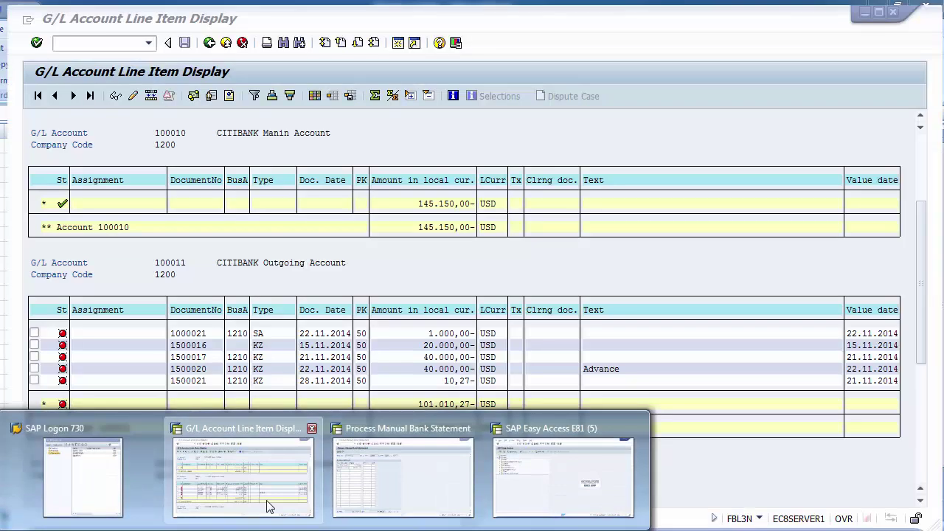
{"action": "left_click", "coordinate": [273, 503]}
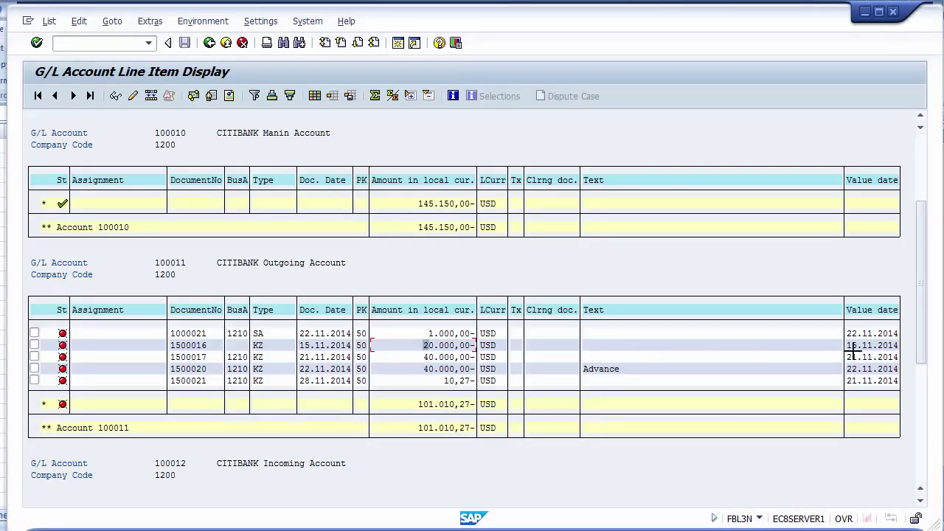
{"action": "left_click_drag", "start_coordinate": [847, 355], "coordinate": [900, 372]}
{"action": "key", "text": "alt+Tab"}
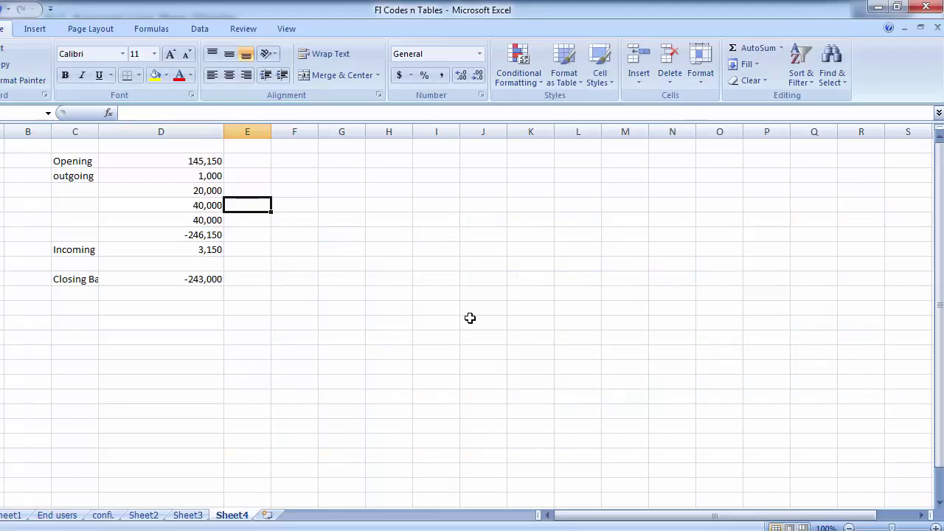
{"action": "key", "text": "alt+Tab"}
{"action": "key", "text": "alt+Tab"}
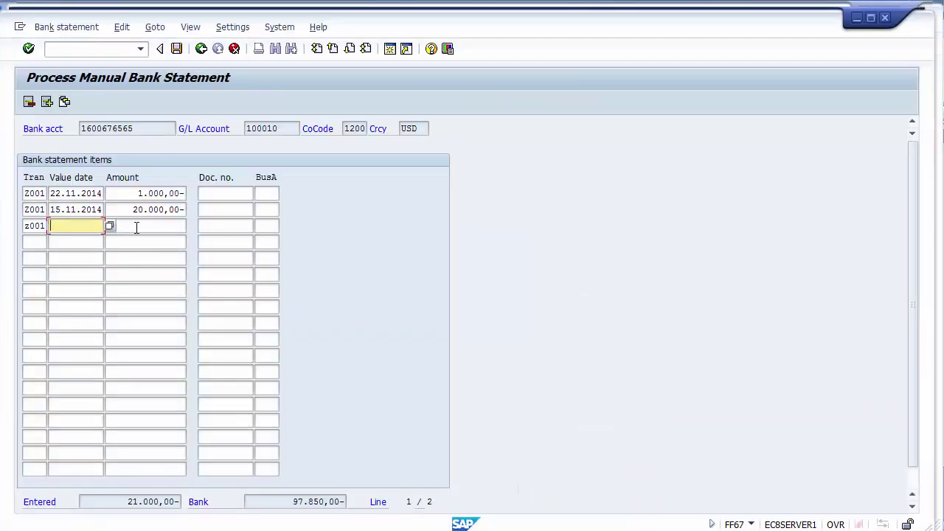
{"action": "type", "text": "21.11.2014"}
{"action": "key", "text": "Return"}
{"action": "left_click", "coordinate": [35, 241]}
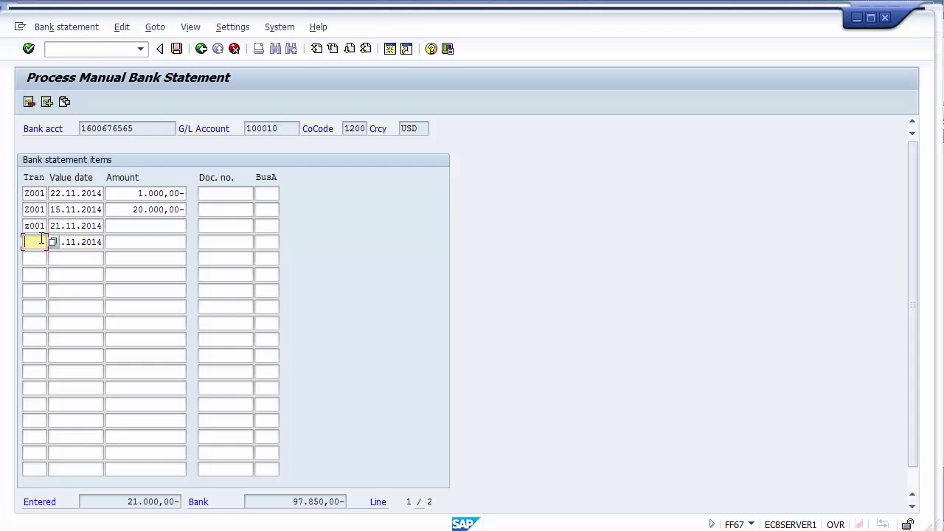
{"action": "type", "text": "Z001"}
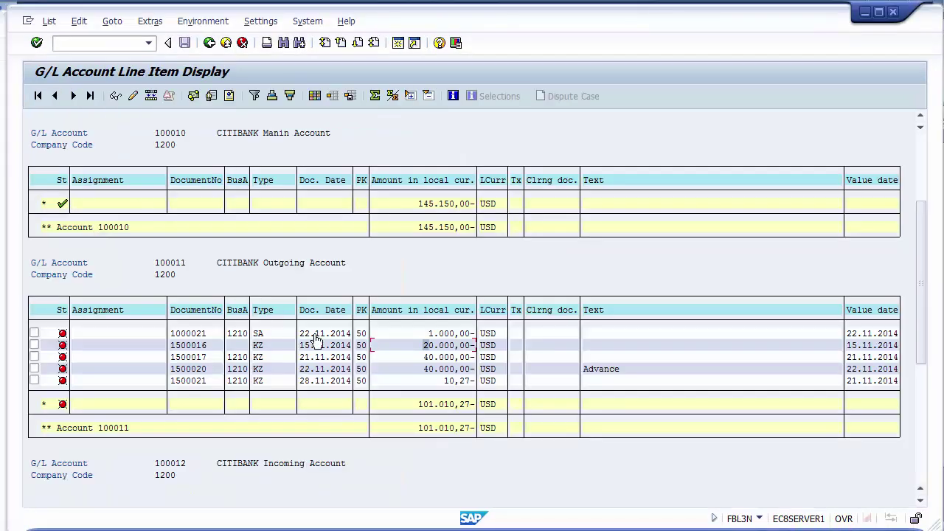
- Copy the two 40.000,00- amounts from the outgoing G/L line items into the third and fourth bank statement items
{"action": "key", "text": "ctrl+y"}
{"action": "left_click_drag", "start_coordinate": [423, 352], "coordinate": [481, 372]}
{"action": "key", "text": "ctrl+c"}
{"action": "key", "text": "alt+Tab"}
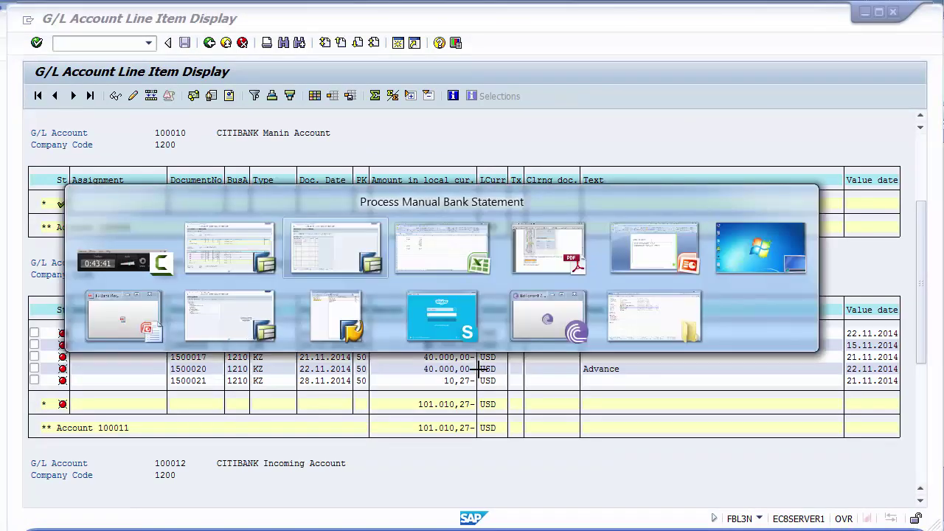
{"action": "left_click", "coordinate": [149, 229]}
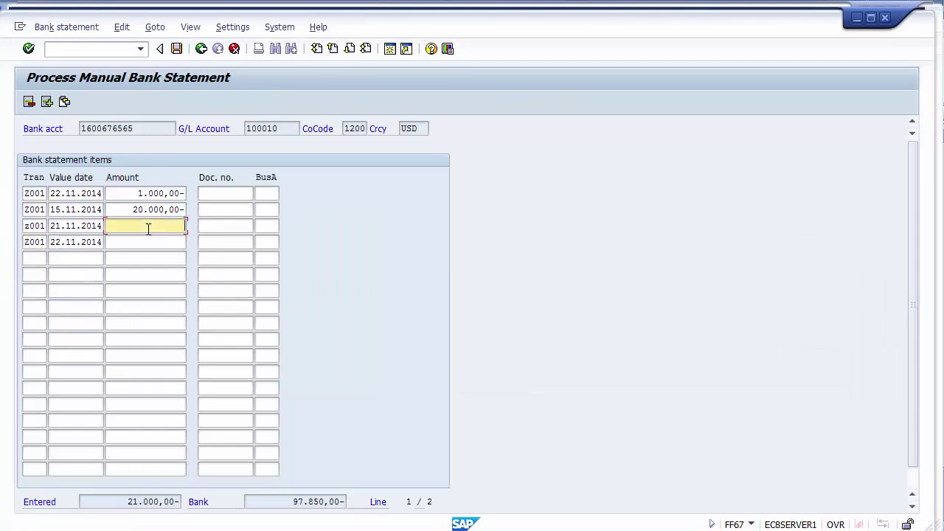
{"action": "key", "text": "ctrl+v"}
{"action": "left_click", "coordinate": [148, 241]}
{"action": "key", "text": "ctrl+v"}
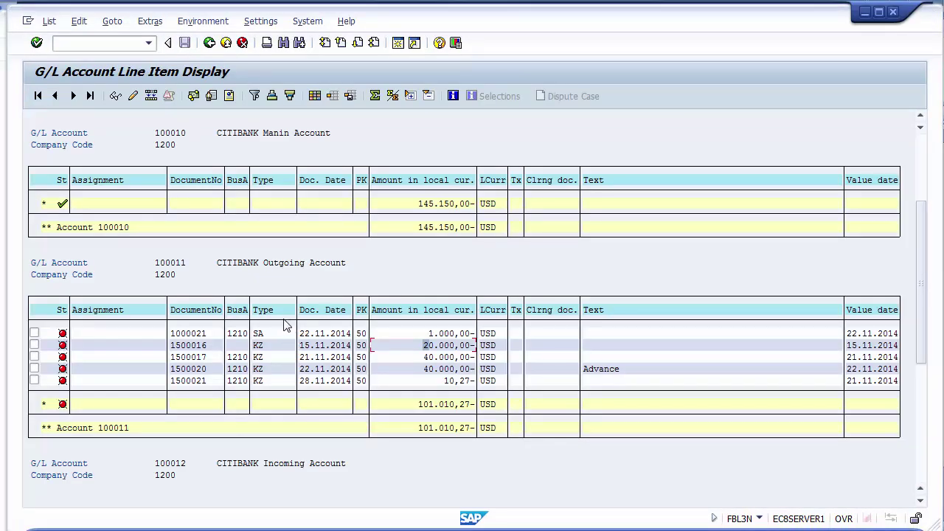
- Copy document numbers 1000021, 1500016, 1500017 and 1500020 from the outgoing G/L line items into the four statement items
{"action": "key", "text": "ctrl+y"}
{"action": "left_click_drag", "start_coordinate": [168, 327], "coordinate": [213, 374]}
{"action": "key", "text": "ctrl+c"}
{"action": "key", "text": "alt+Tab"}
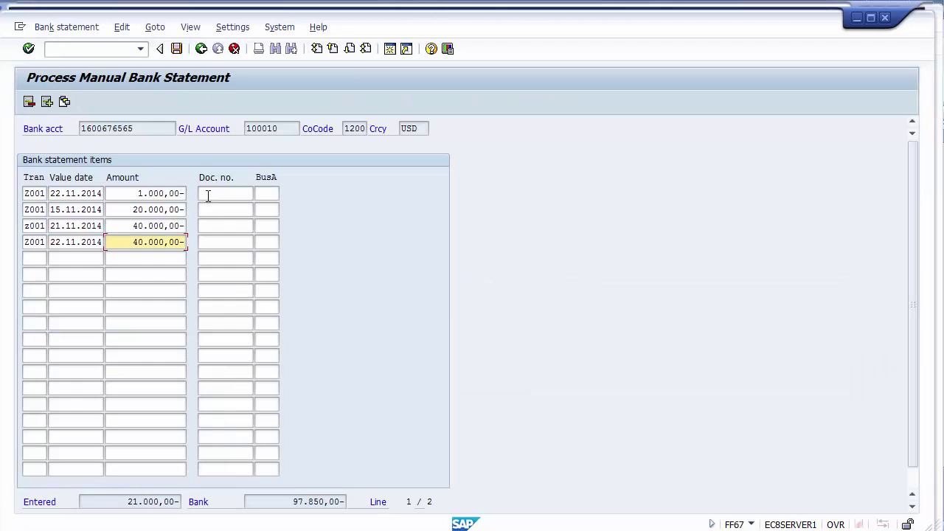
{"action": "left_click", "coordinate": [208, 196]}
{"action": "key", "text": "ctrl+v"}
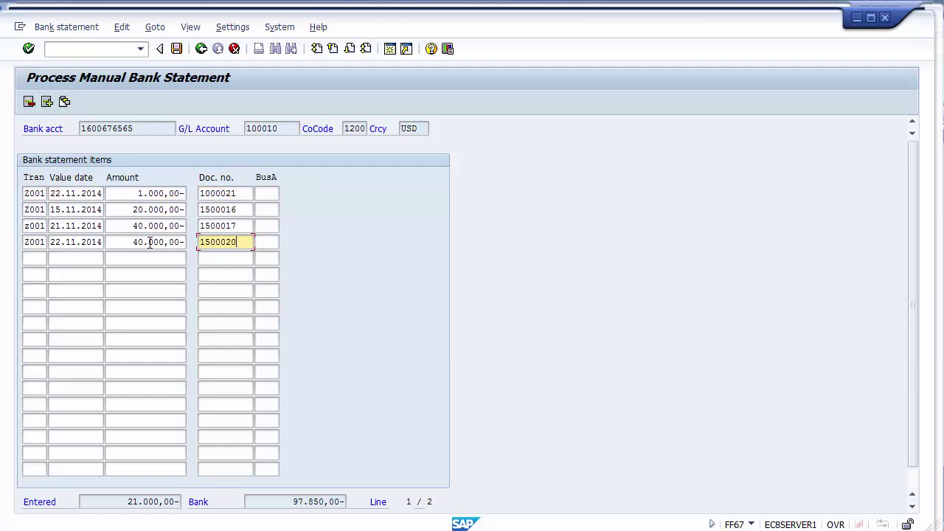
- Switch to Excel and check the sum of the four outgoing amounts
{"action": "key", "text": "alt+Tab"}
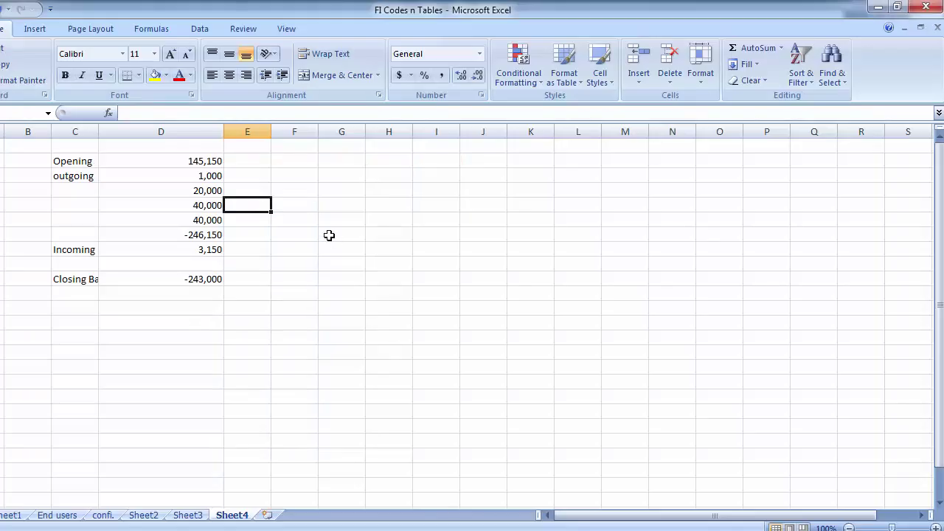
{"action": "left_click_drag", "start_coordinate": [178, 175], "coordinate": [181, 219]}
{"action": "key", "text": "alt+Tab"}
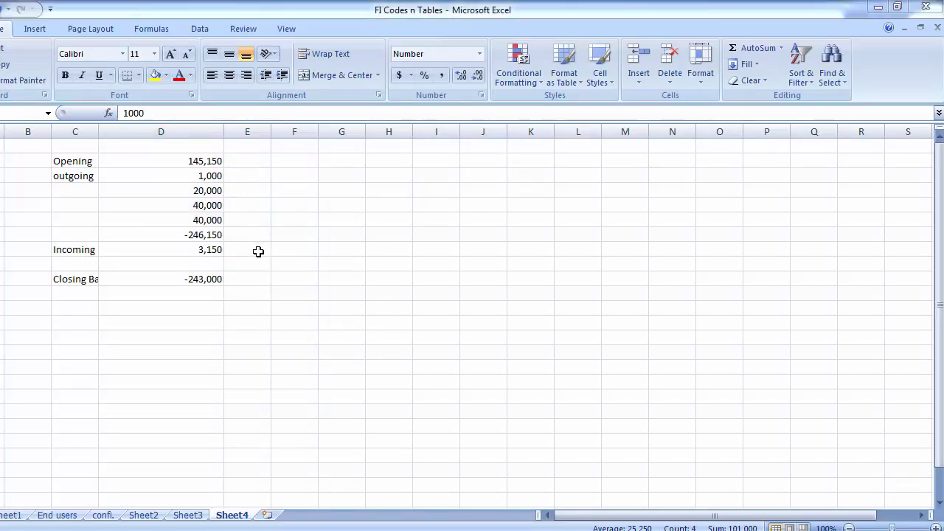
- Switch to the SAP manual bank statement and start a fifth statement item with transaction Z002
{"action": "left_click", "coordinate": [36, 259]}
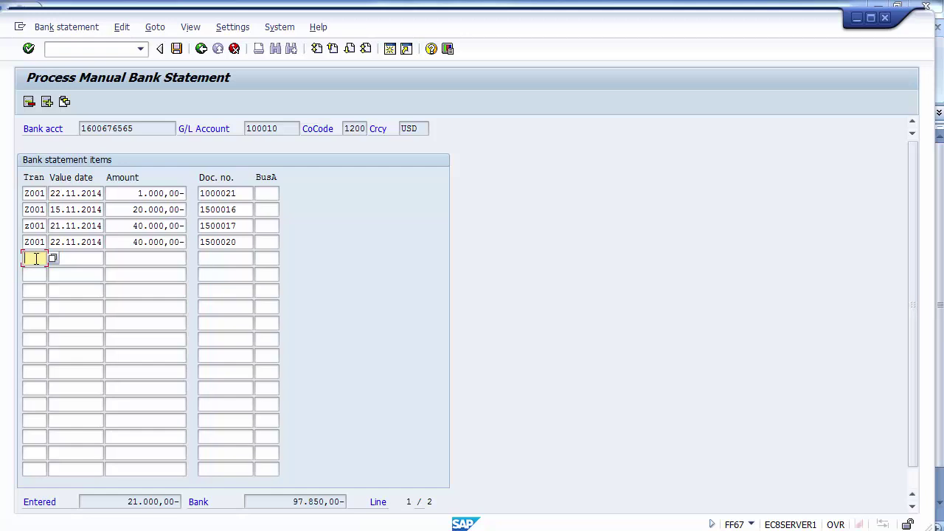
{"action": "type", "text": "z002"}
{"action": "key", "text": "Tab"}
{"action": "key", "text": "alt+Tab"}
{"action": "key", "text": "alt+Tab"}
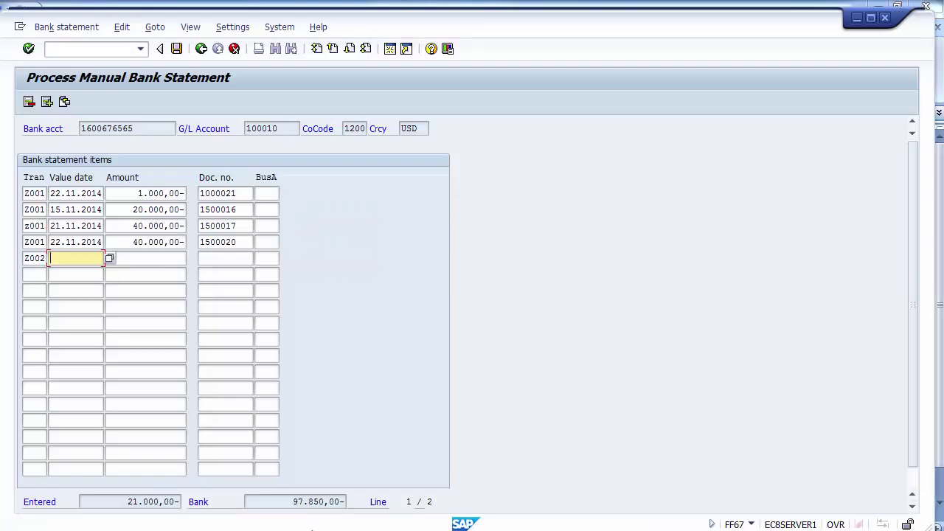
- Give the fifth statement item value date 15.11.2014 and amount 3.150,00 from the CITIBANK Incoming Account line item
{"action": "mouse_move", "coordinate": [313, 529]}
{"action": "left_click", "coordinate": [291, 508]}
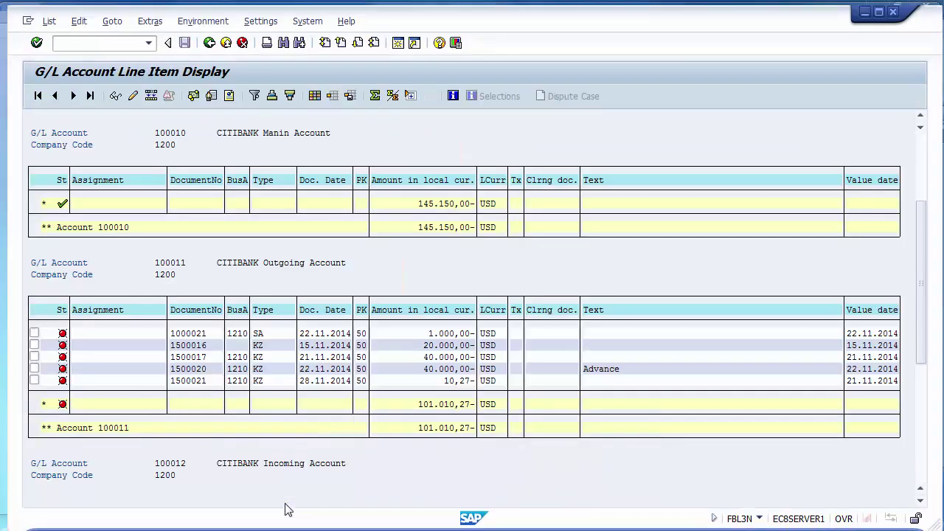
{"action": "scroll", "coordinate": [303, 488], "scroll_direction": "down", "scroll_amount": 5}
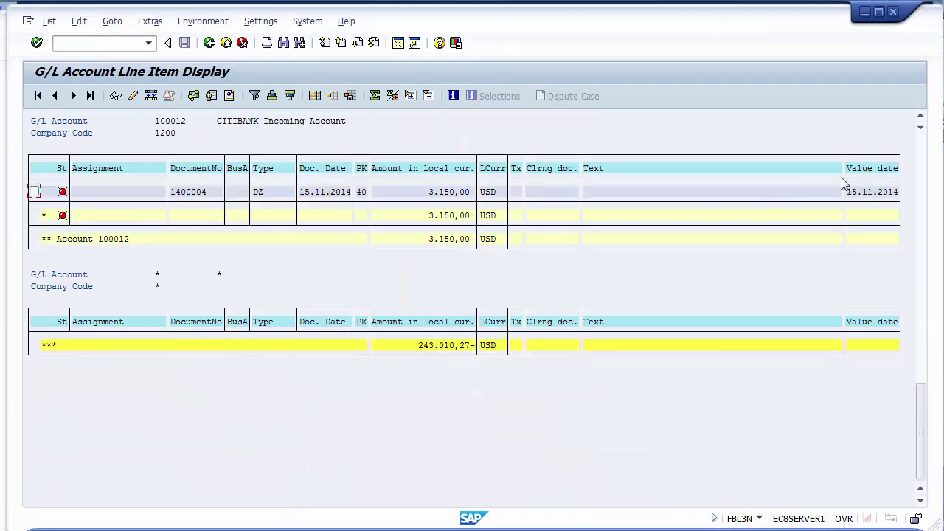
{"action": "left_click", "coordinate": [874, 194]}
{"action": "left_click_drag", "start_coordinate": [428, 185], "coordinate": [472, 191]}
{"action": "key", "text": "ctrl+c"}
{"action": "key", "text": "alt+Tab"}
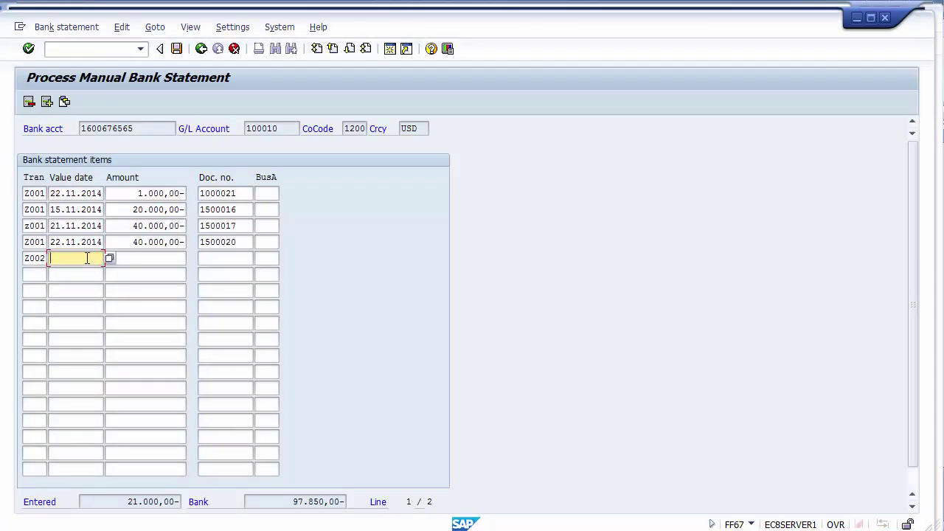
{"action": "type", "text": "15112014"}
{"action": "key", "text": "Tab"}
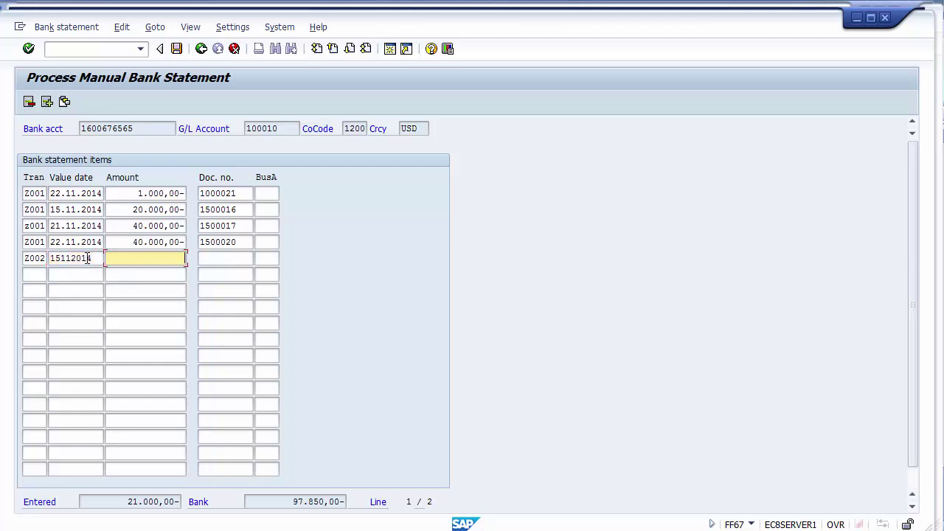
{"action": "key", "text": "ctrl+v"}
- Copy document number 1400004 from the incoming account's G/L line item into the fifth statement item
{"action": "key", "text": "alt+Tab"}
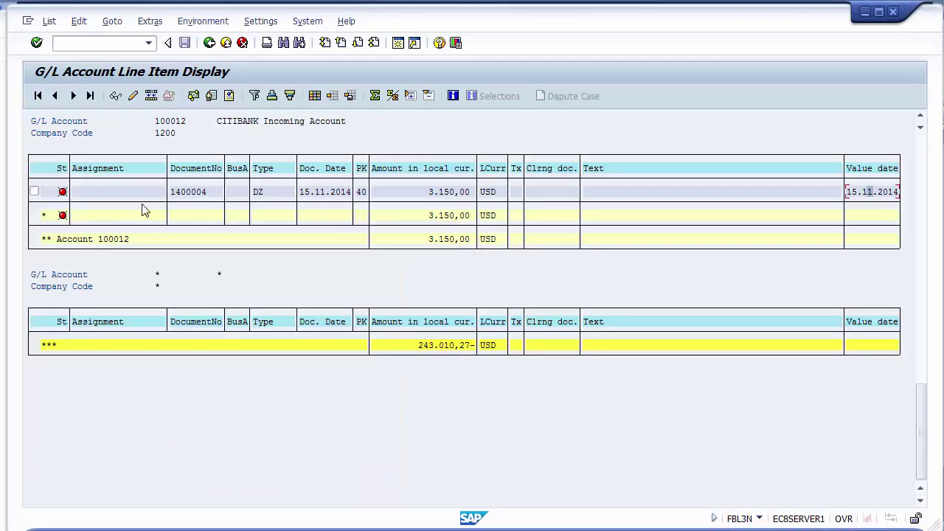
{"action": "key", "text": "ctrl+y"}
{"action": "left_click_drag", "start_coordinate": [169, 185], "coordinate": [217, 190]}
{"action": "key", "text": "ctrl+c"}
{"action": "key", "text": "alt+Tab"}
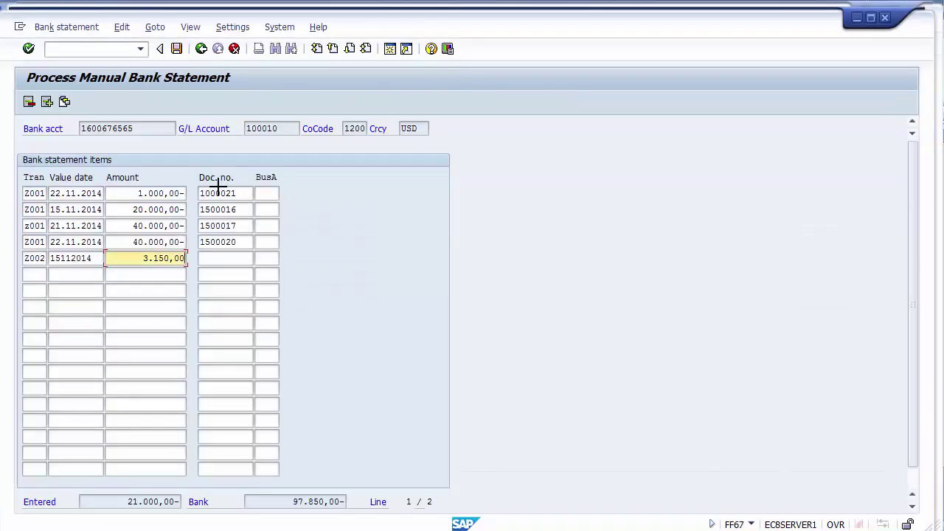
{"action": "left_click", "coordinate": [213, 254]}
{"action": "key", "text": "ctrl+v"}
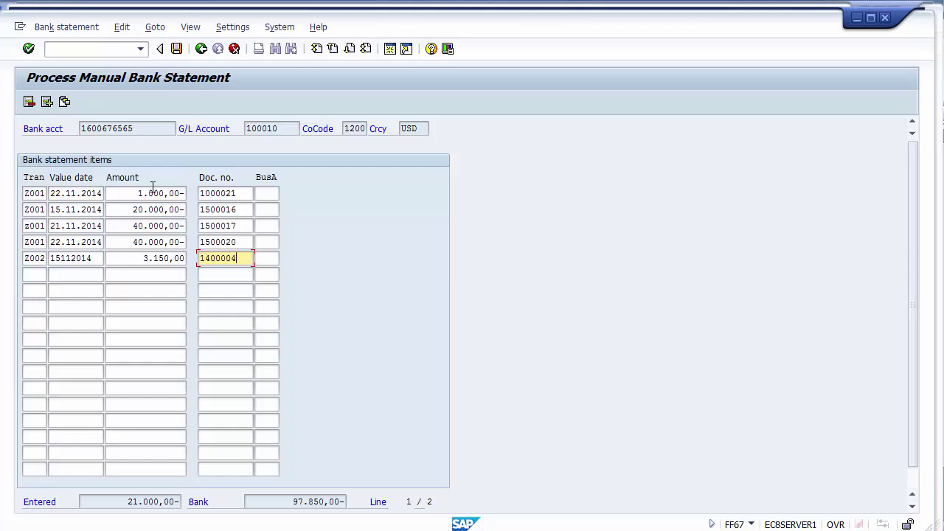
- Review the five statement amounts and the bank total, and validate the entries to update the entered total
{"action": "left_click", "coordinate": [177, 192]}
{"action": "left_click", "coordinate": [179, 209]}
{"action": "left_click", "coordinate": [179, 226]}
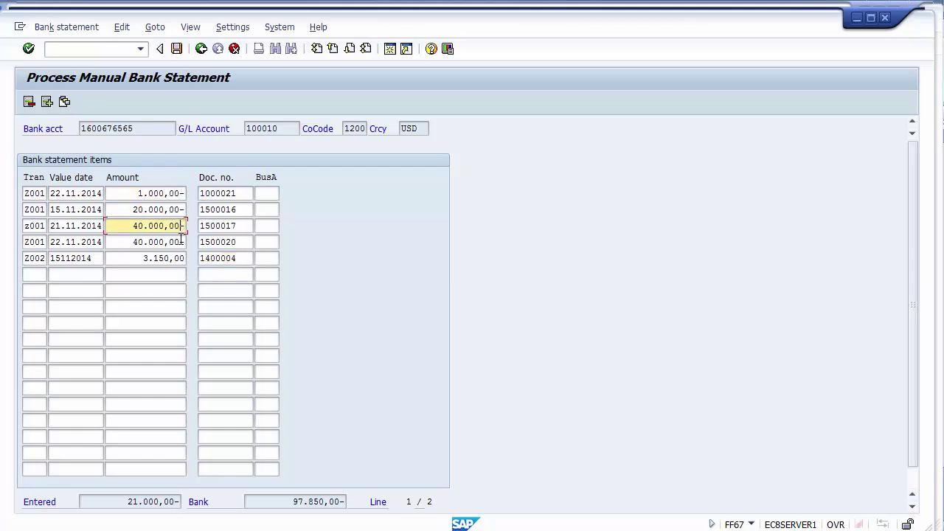
{"action": "left_click", "coordinate": [182, 242]}
{"action": "left_click", "coordinate": [138, 257]}
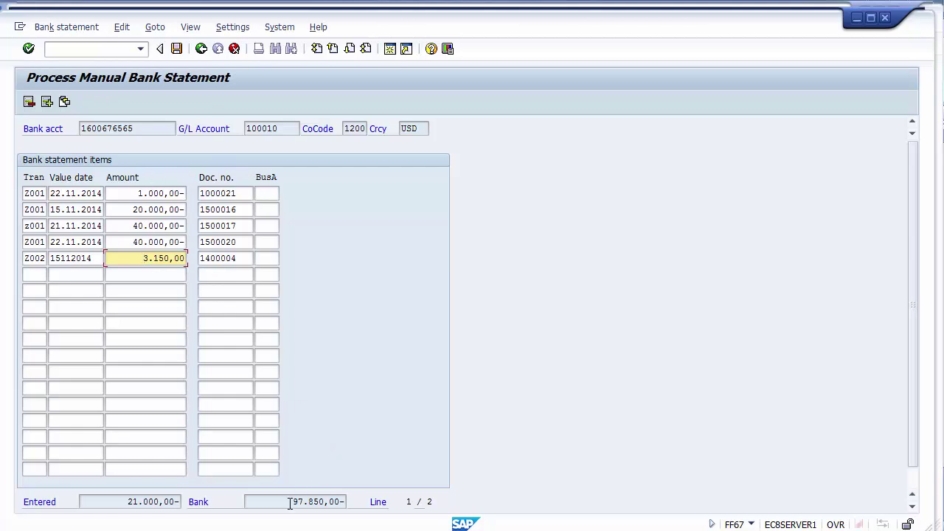
{"action": "left_click_drag", "start_coordinate": [290, 504], "coordinate": [343, 511]}
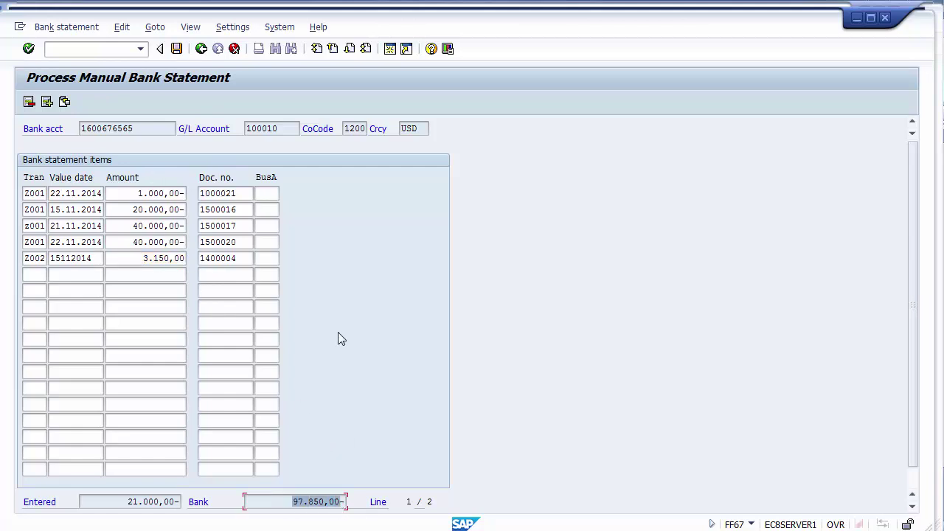
{"action": "key", "text": "Return"}
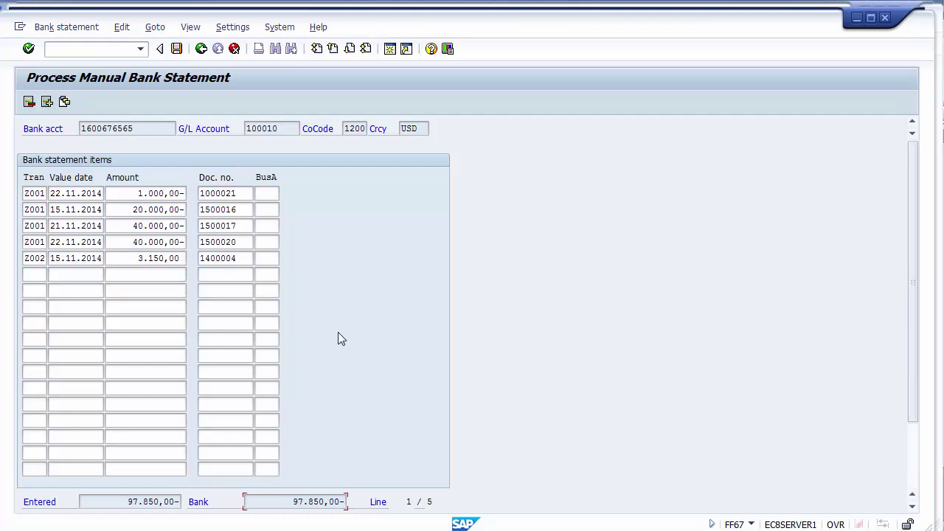